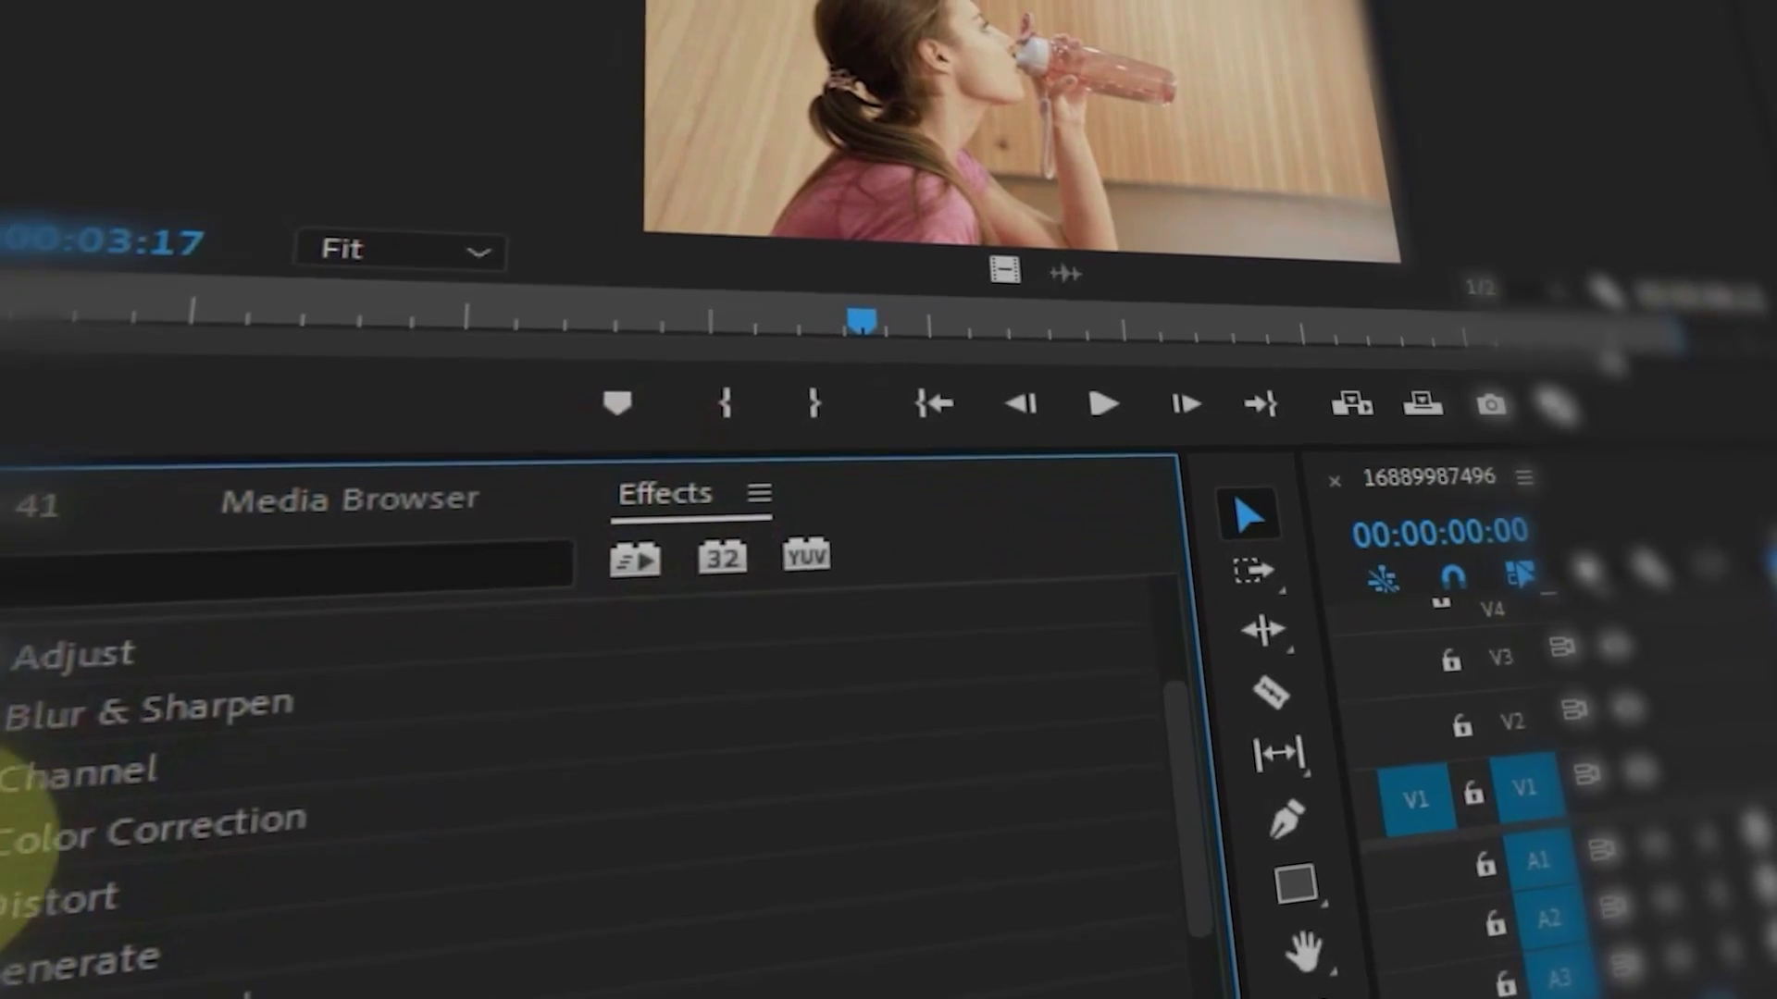
click(243, 822)
drag(56, 962, 1729, 597)
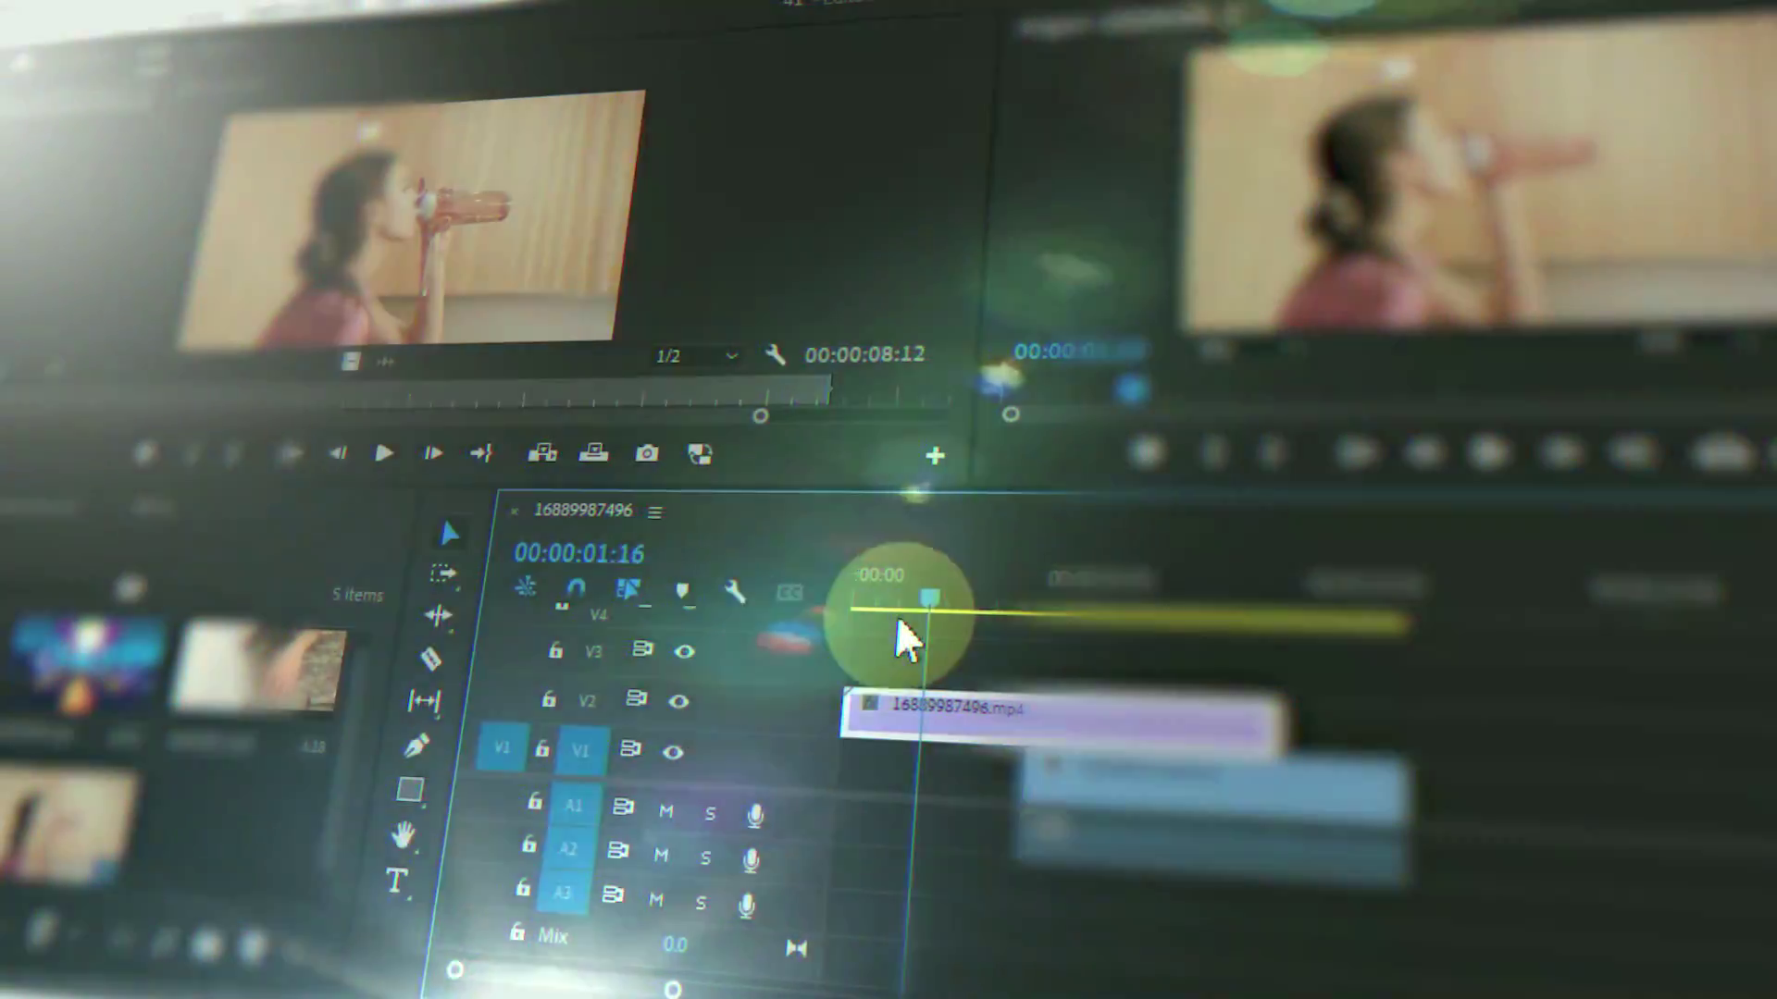
drag(896, 618, 854, 618)
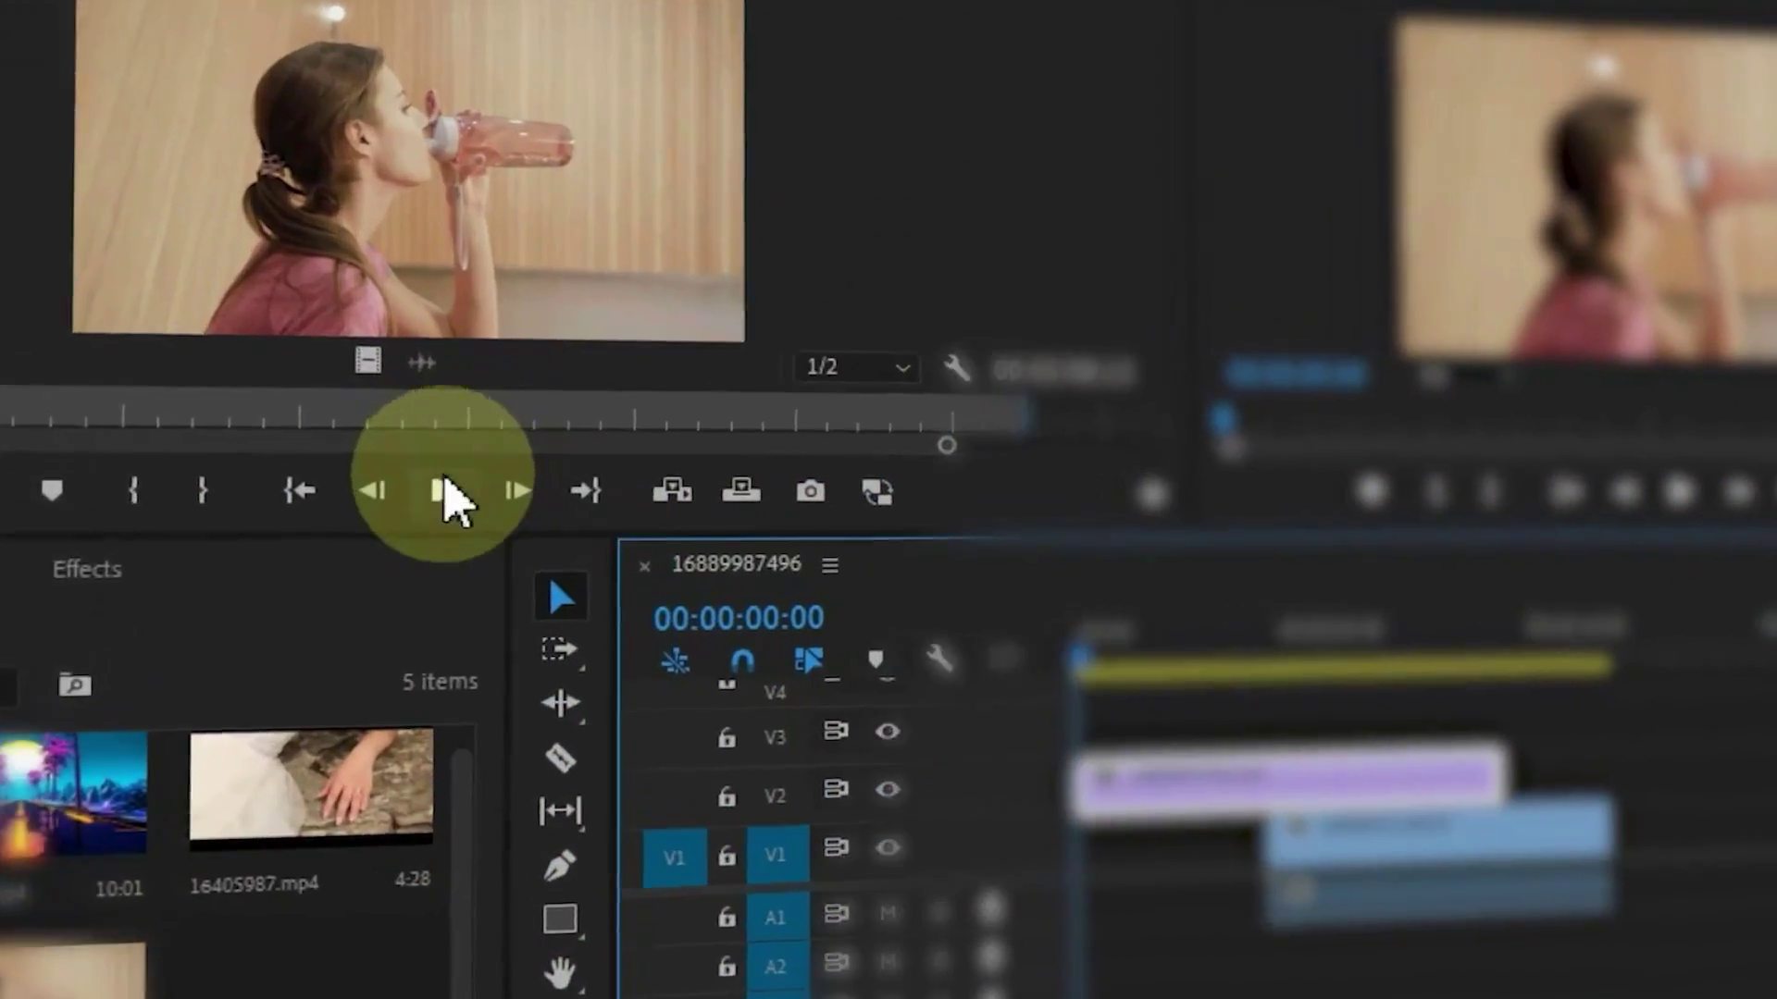
click(383, 454)
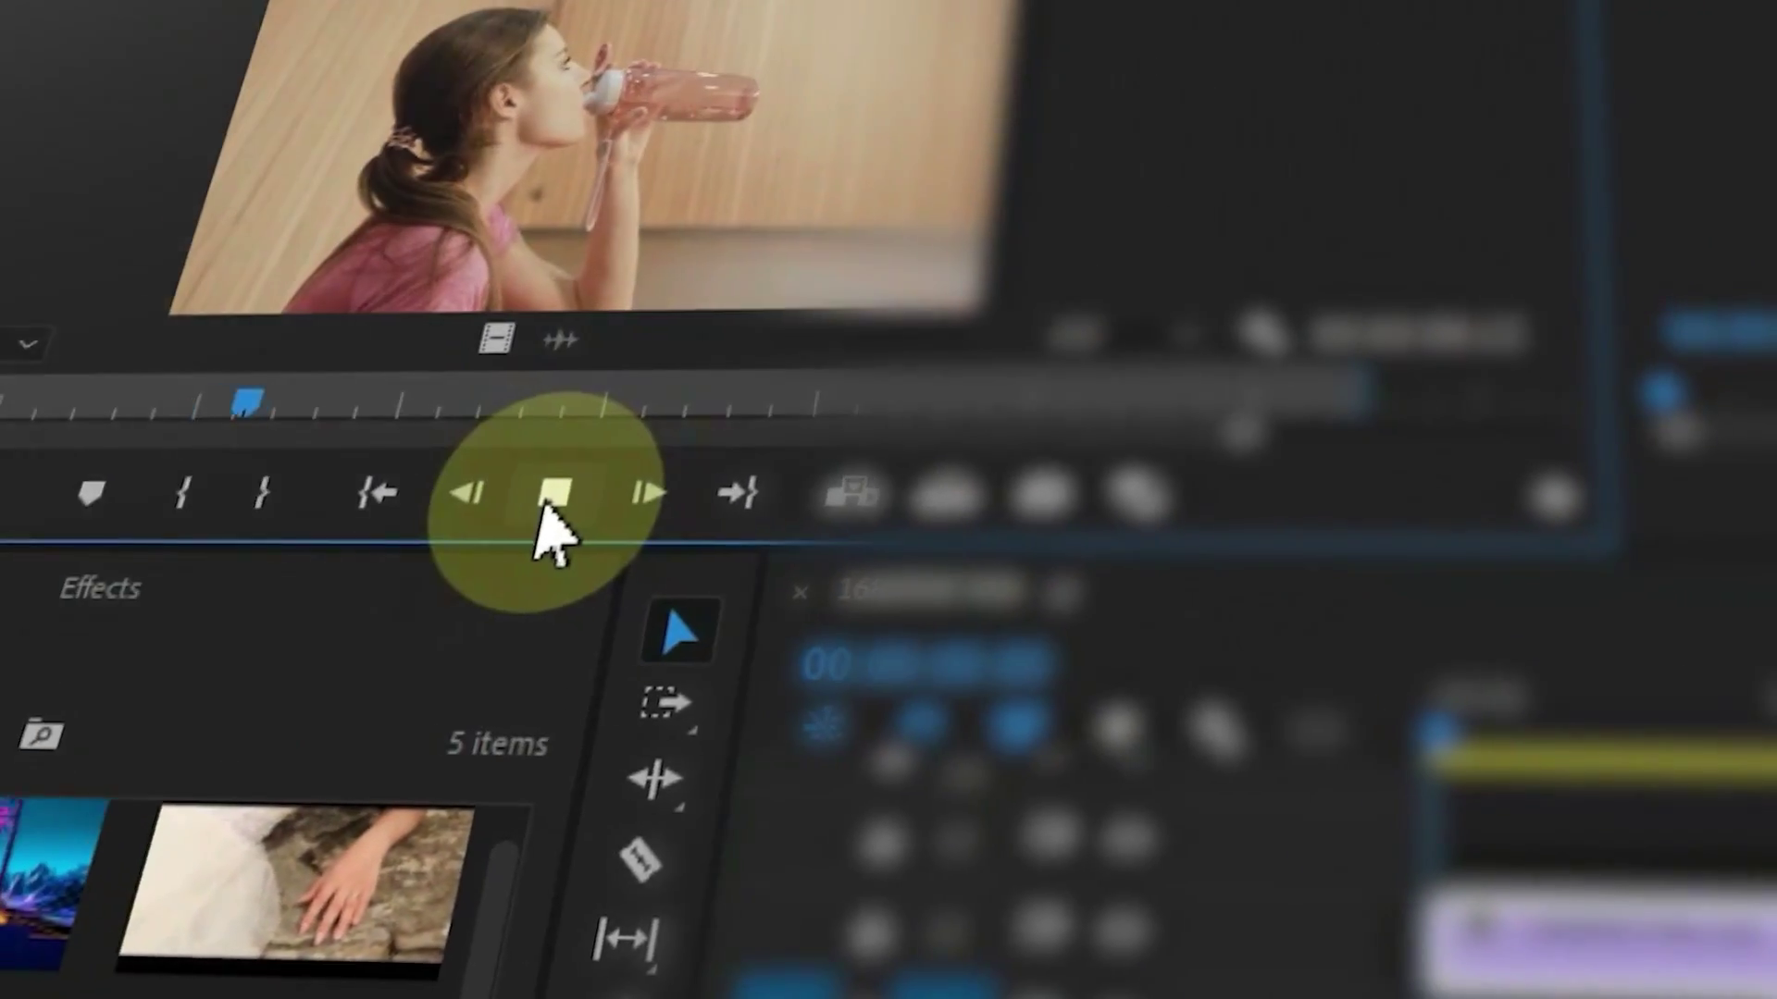
click(443, 491)
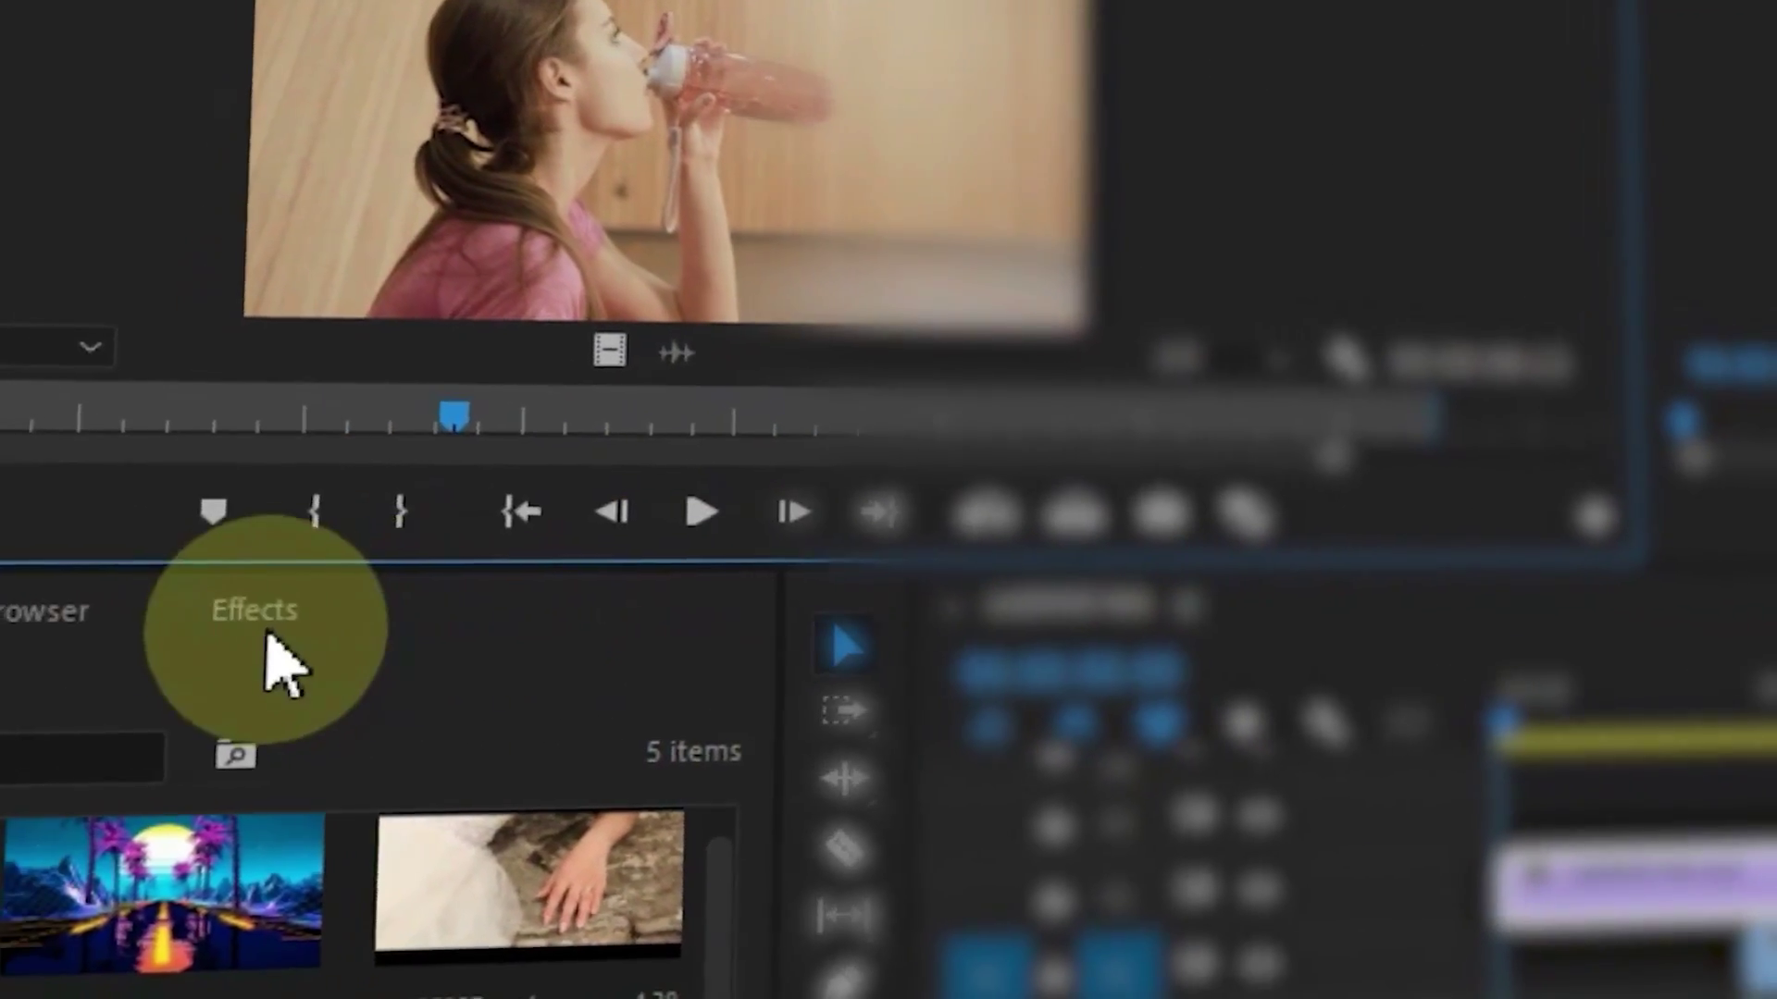
click(173, 601)
scroll(319, 769, down, 5)
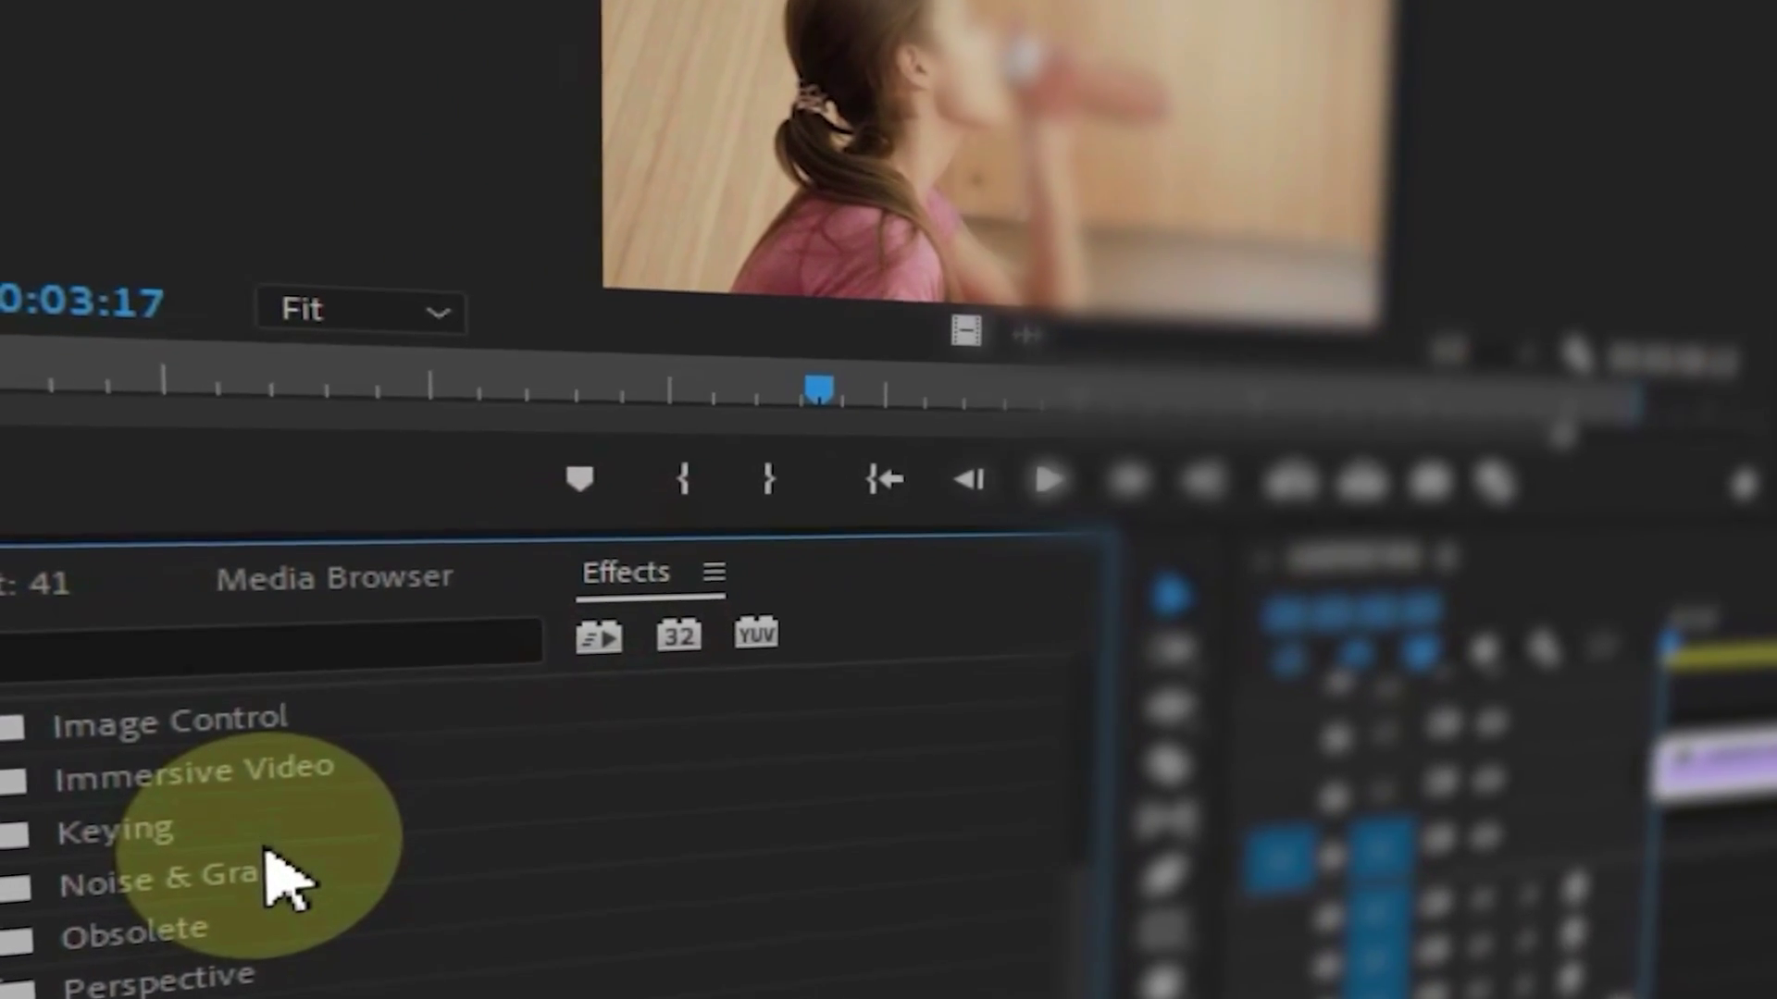
scroll(269, 850, up, 5)
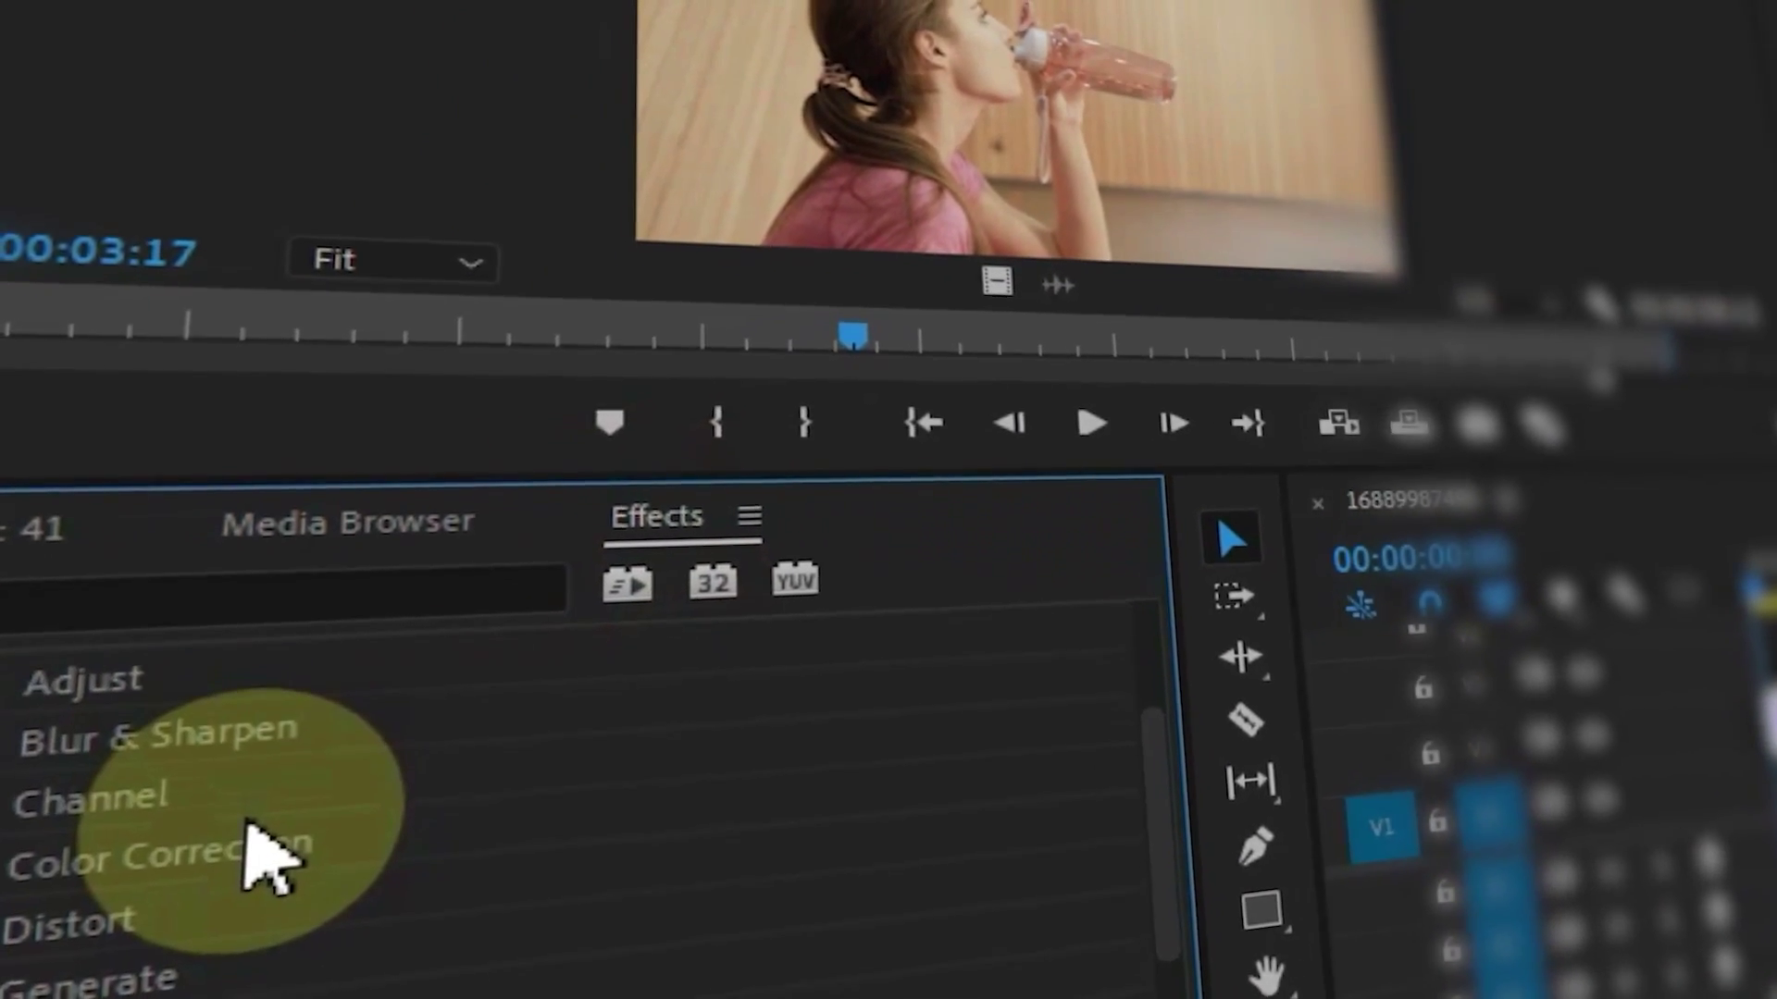
click(251, 828)
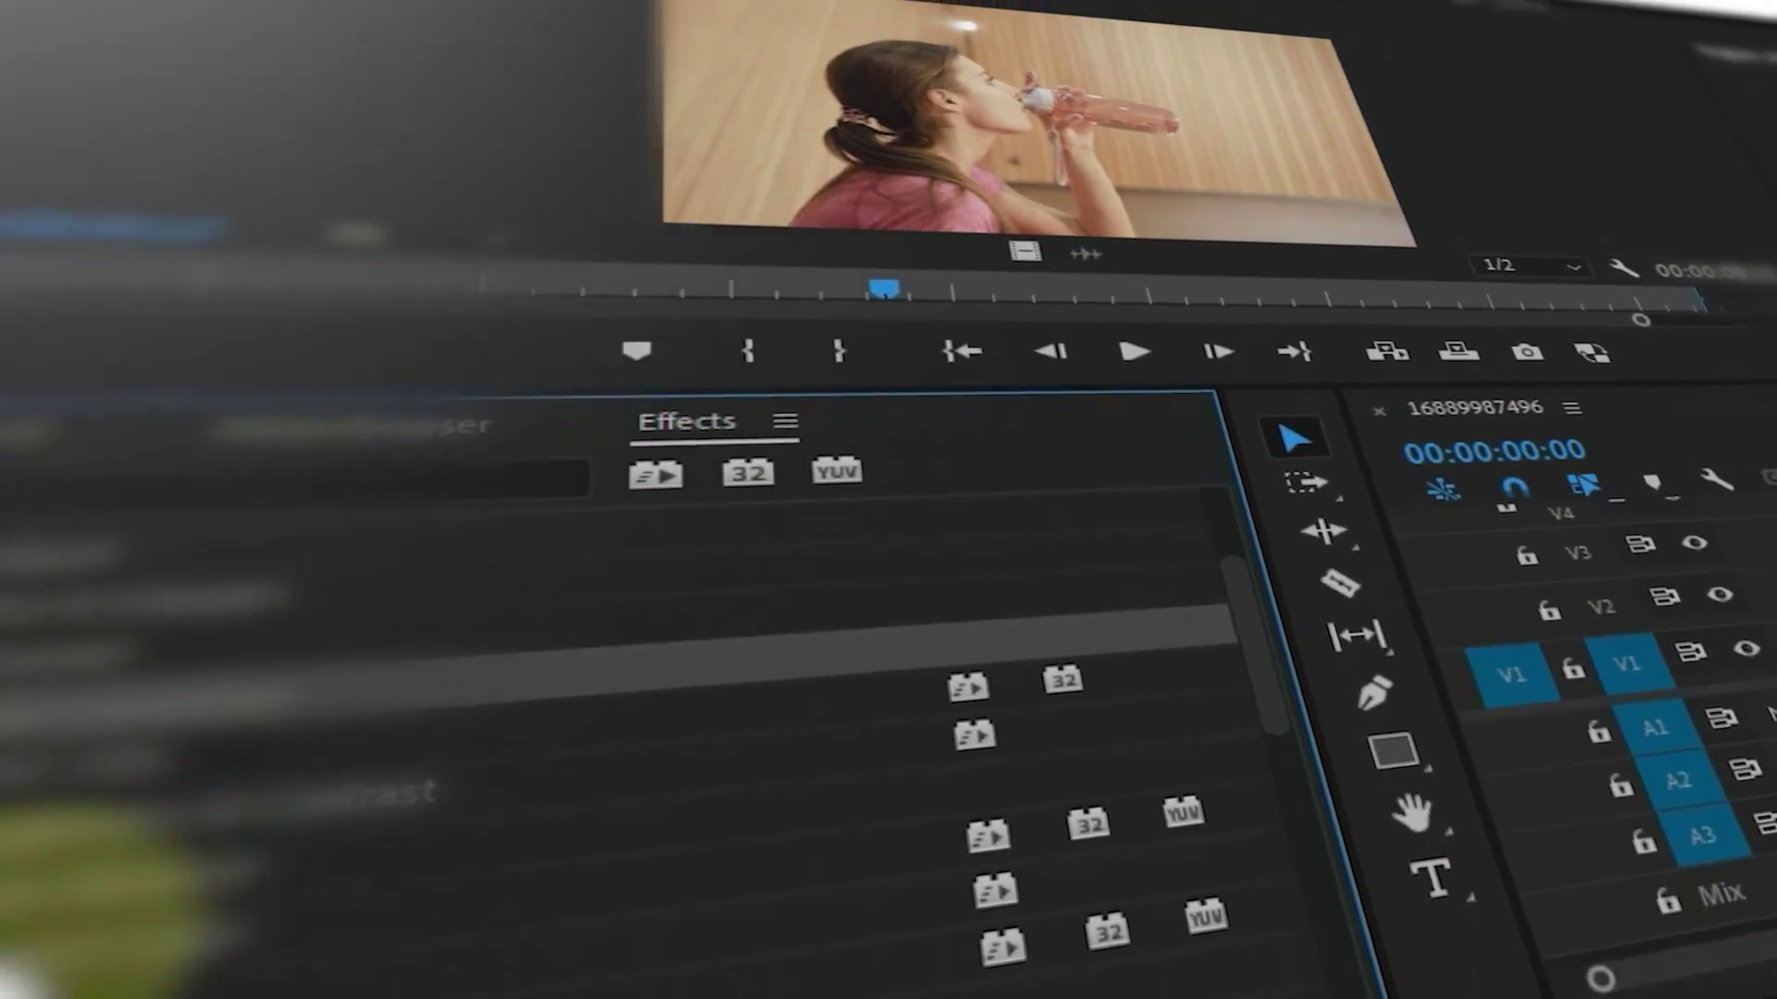
click(324, 893)
drag(121, 916, 1374, 698)
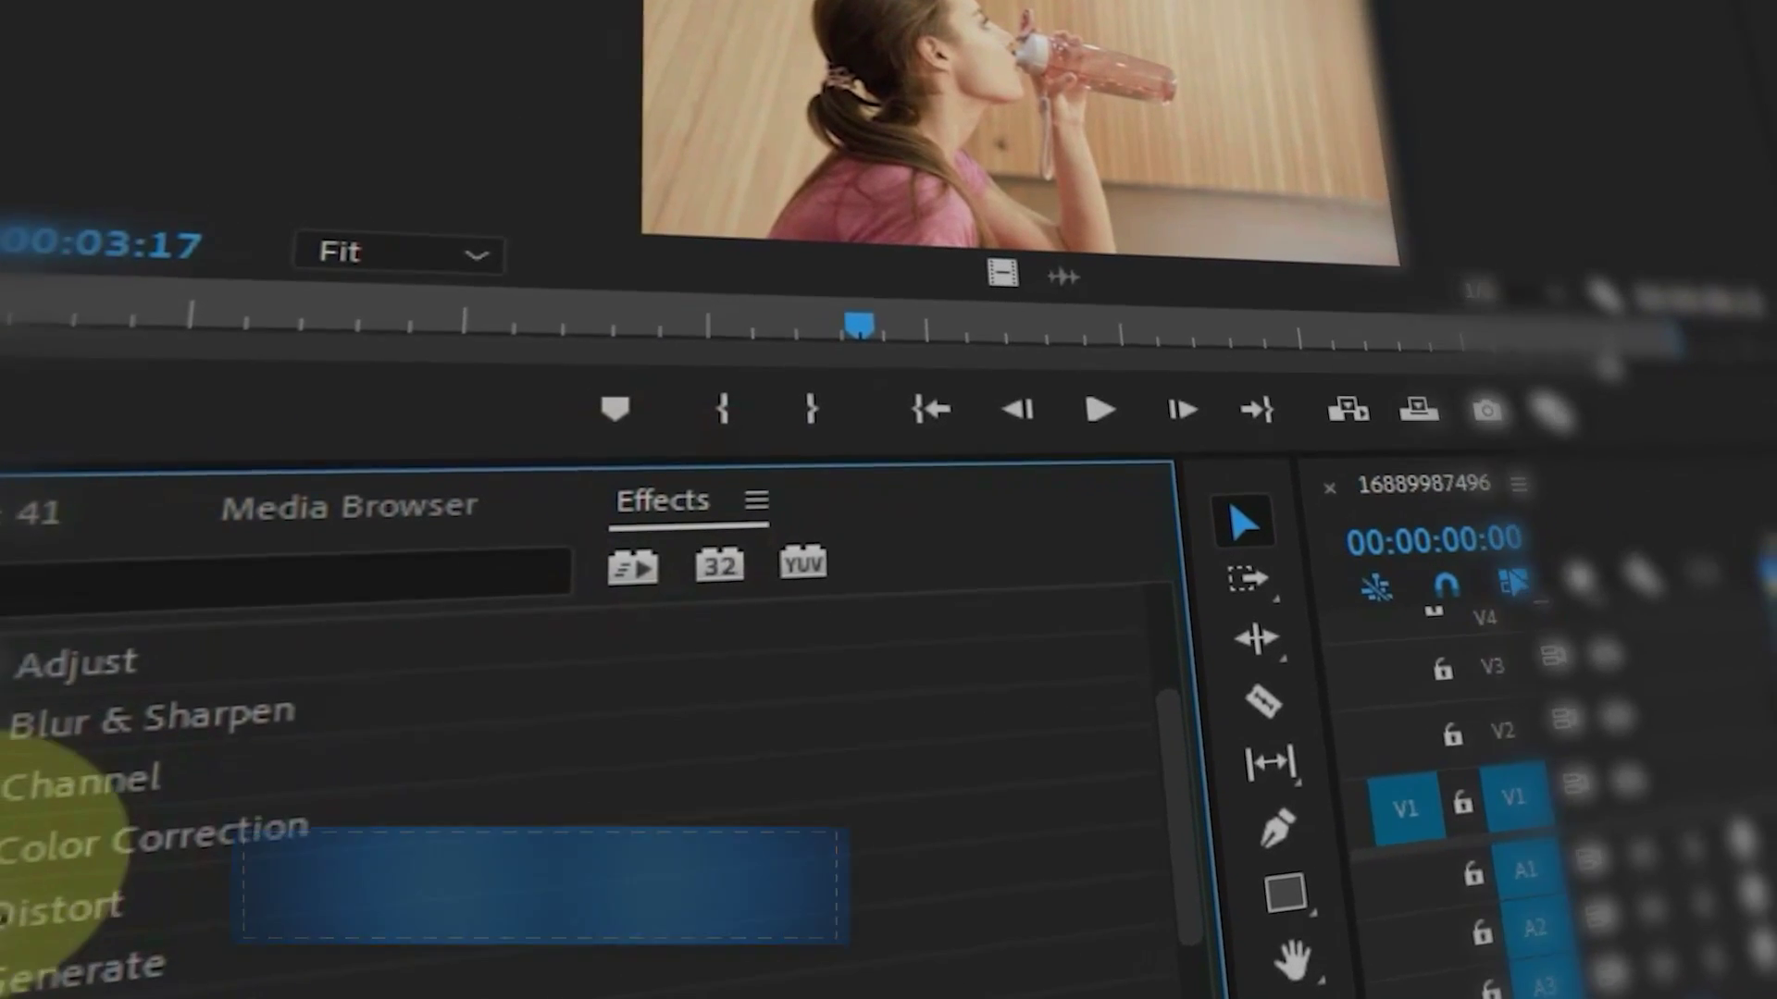
scroll(254, 847, down, 3)
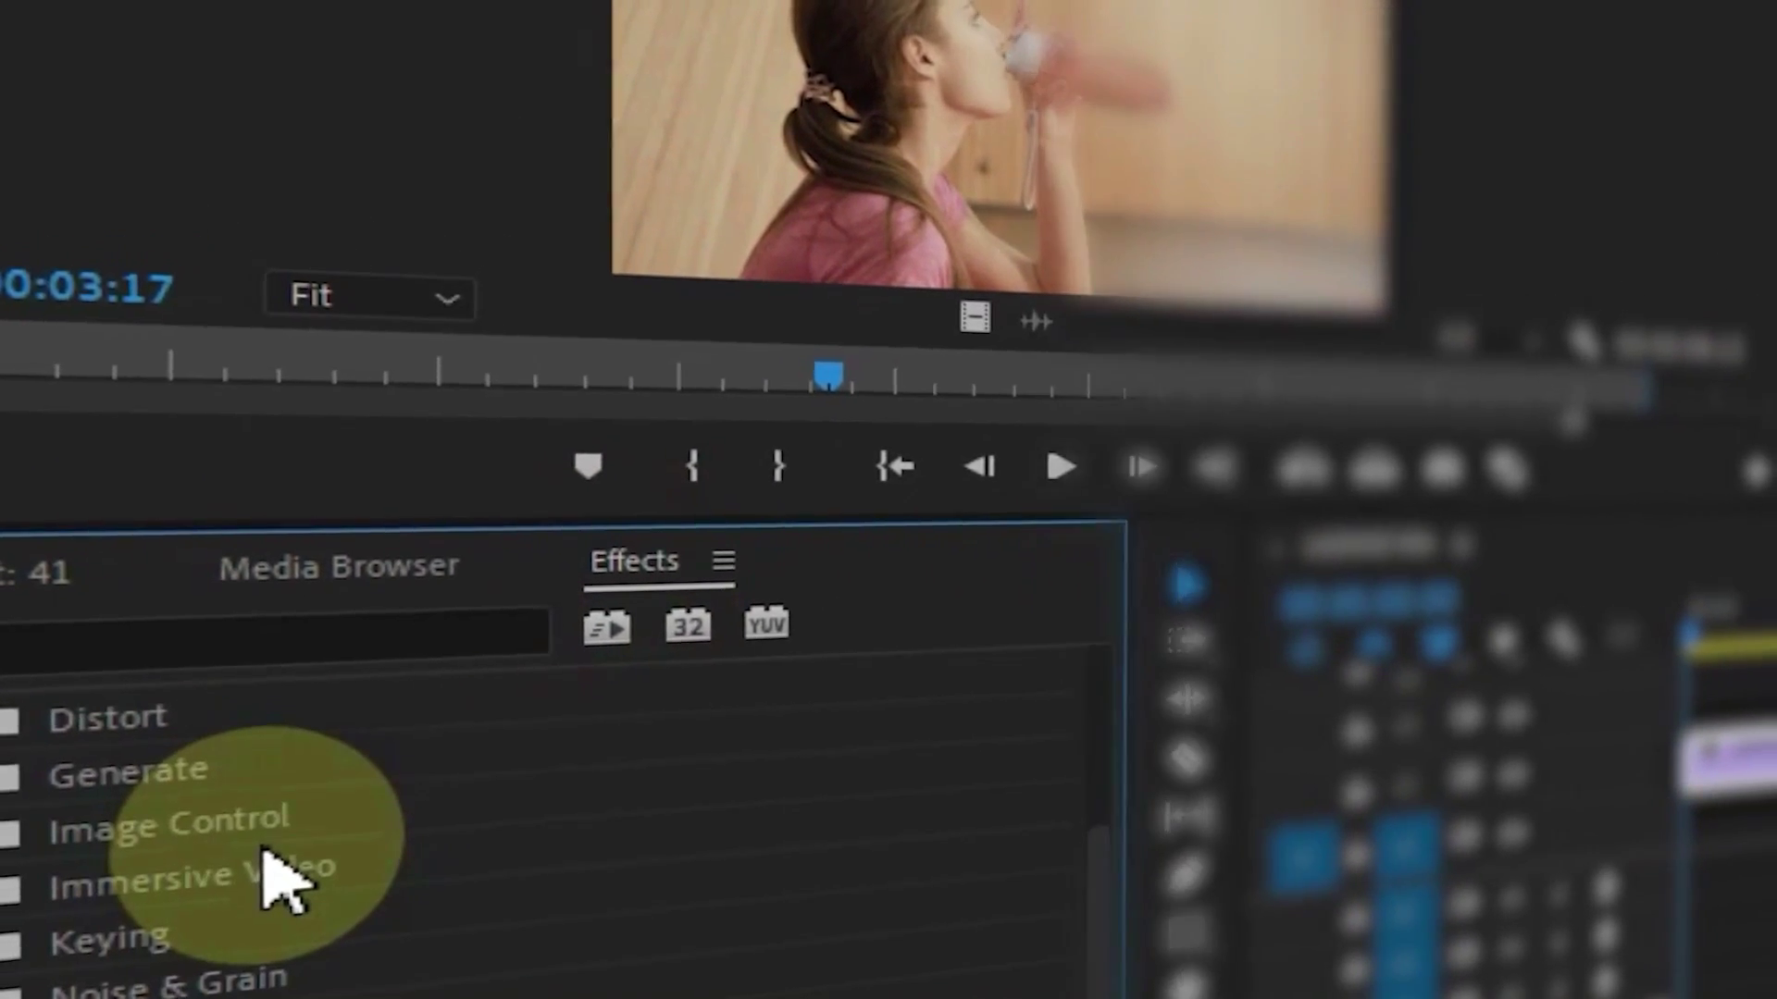
scroll(282, 879, down, 2)
scroll(278, 865, up, 3)
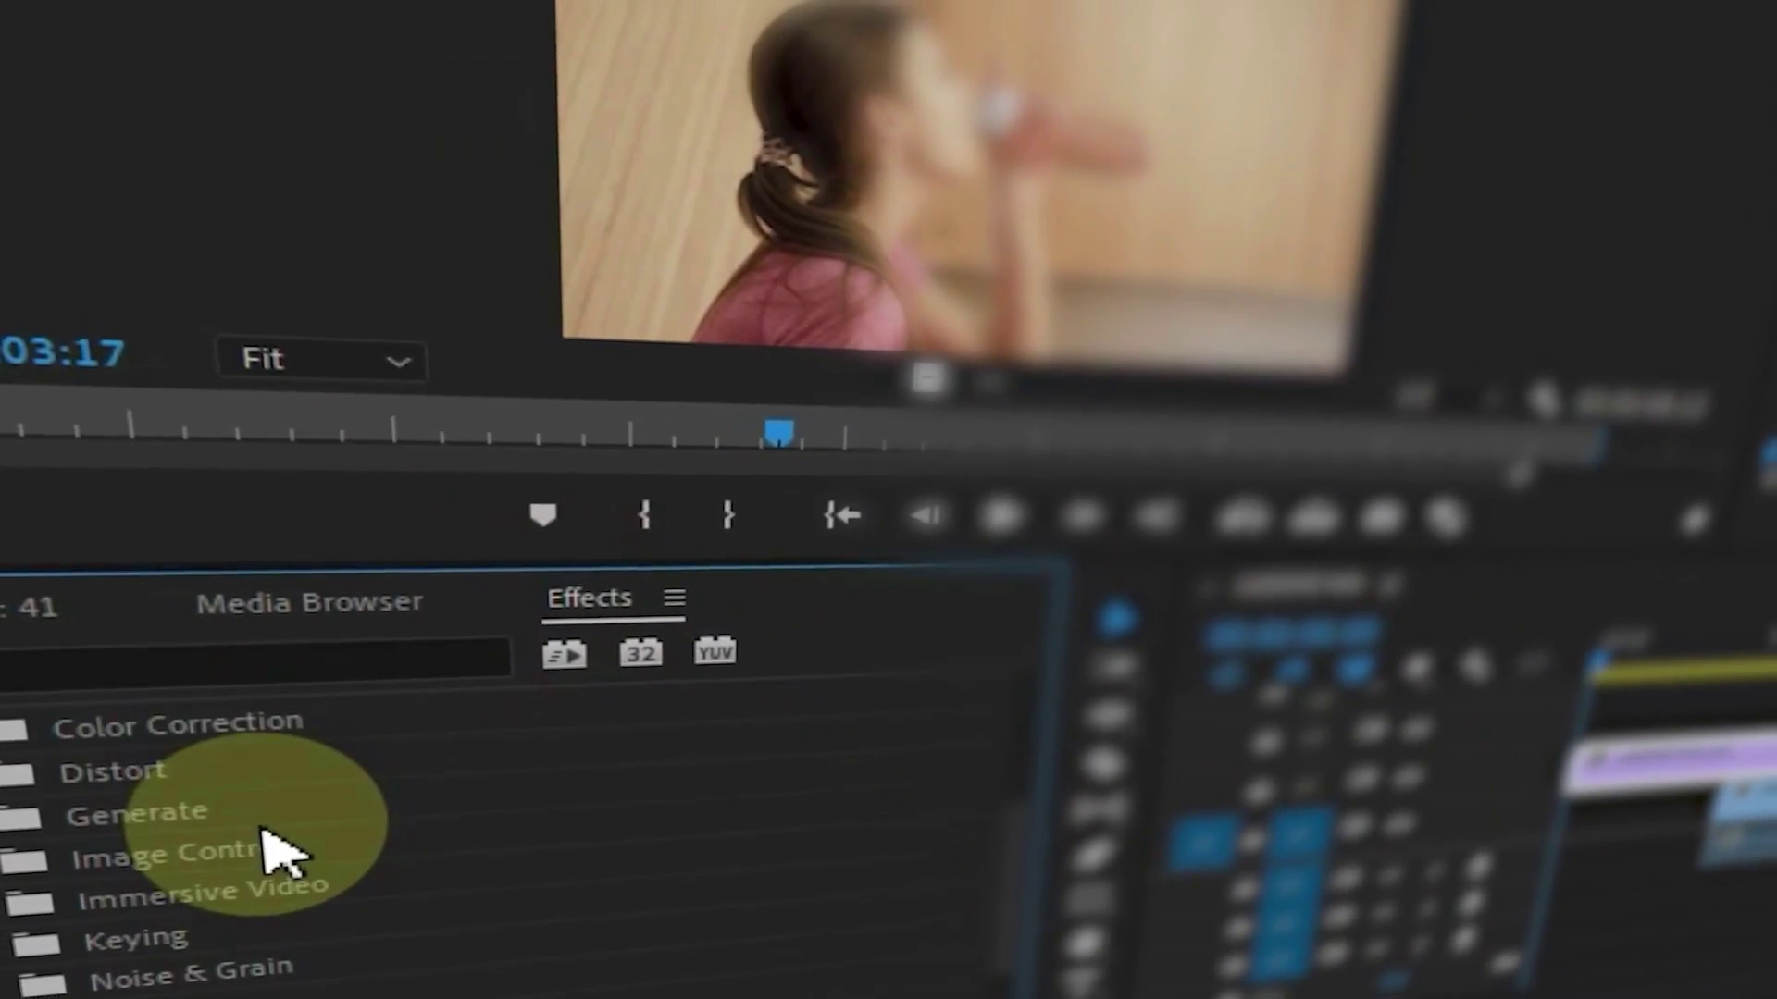
scroll(268, 837, up, 5)
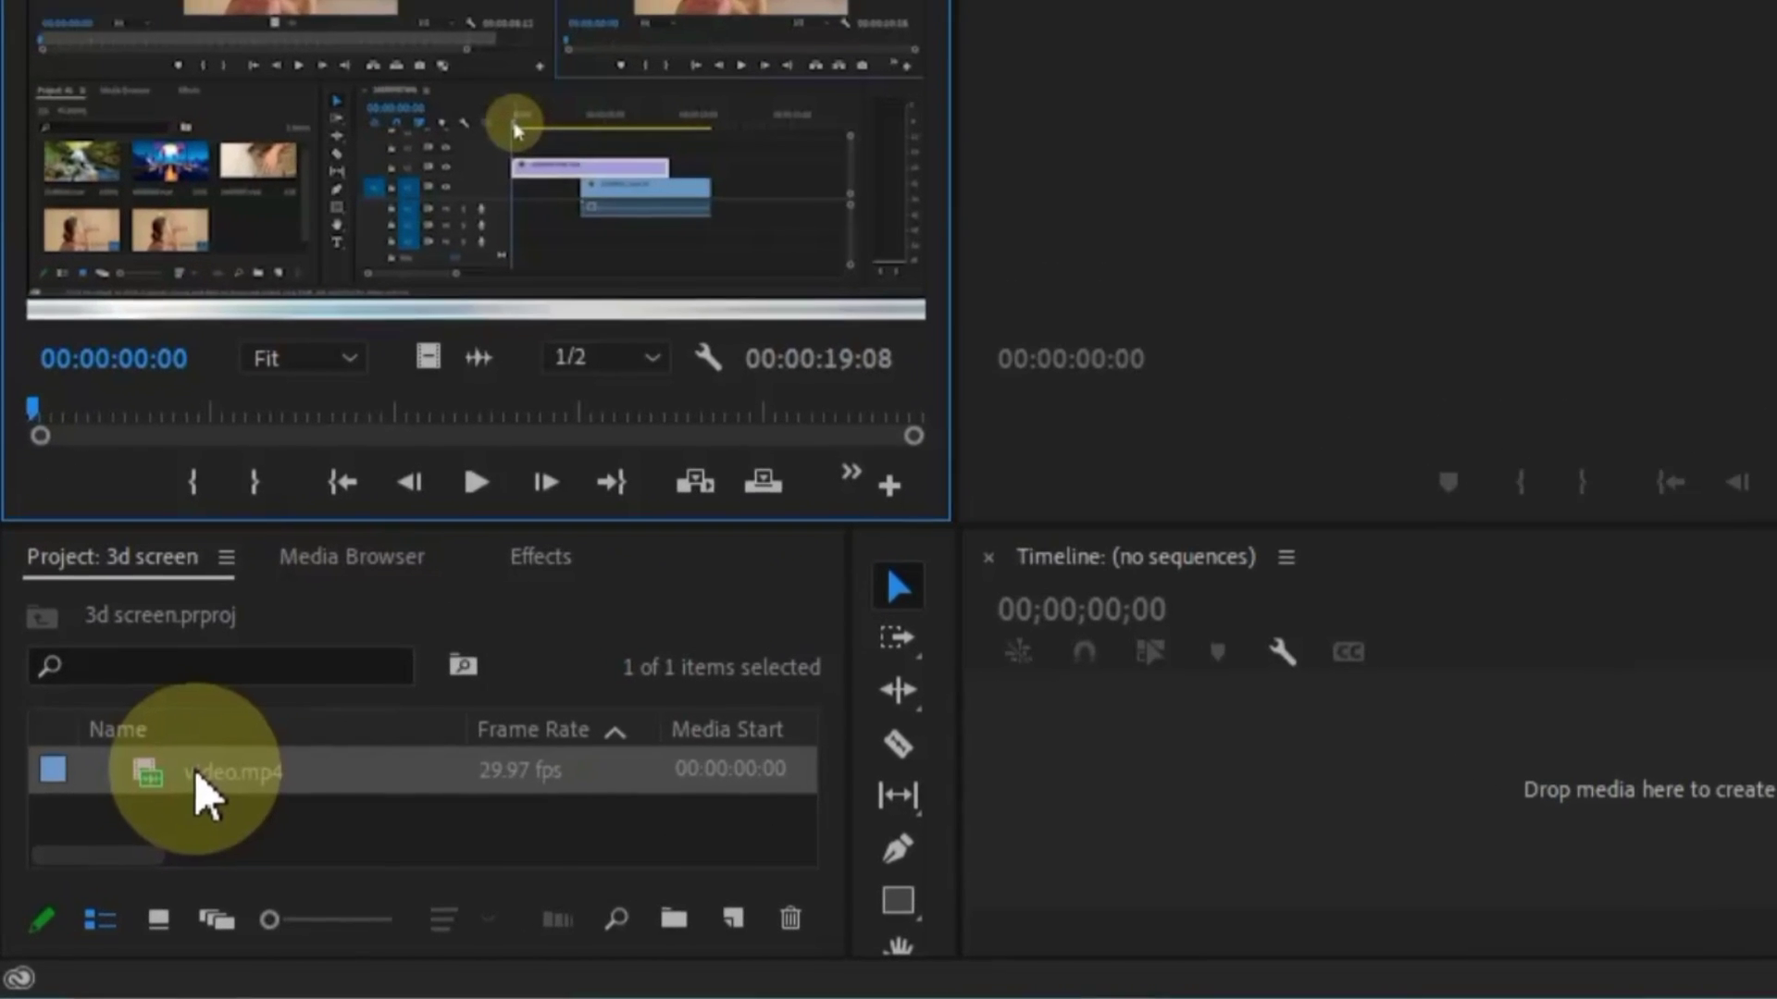
Create a sequence from video.mp4 in the empty timeline and scrub through the clip to check it.
drag(208, 795, 1034, 789)
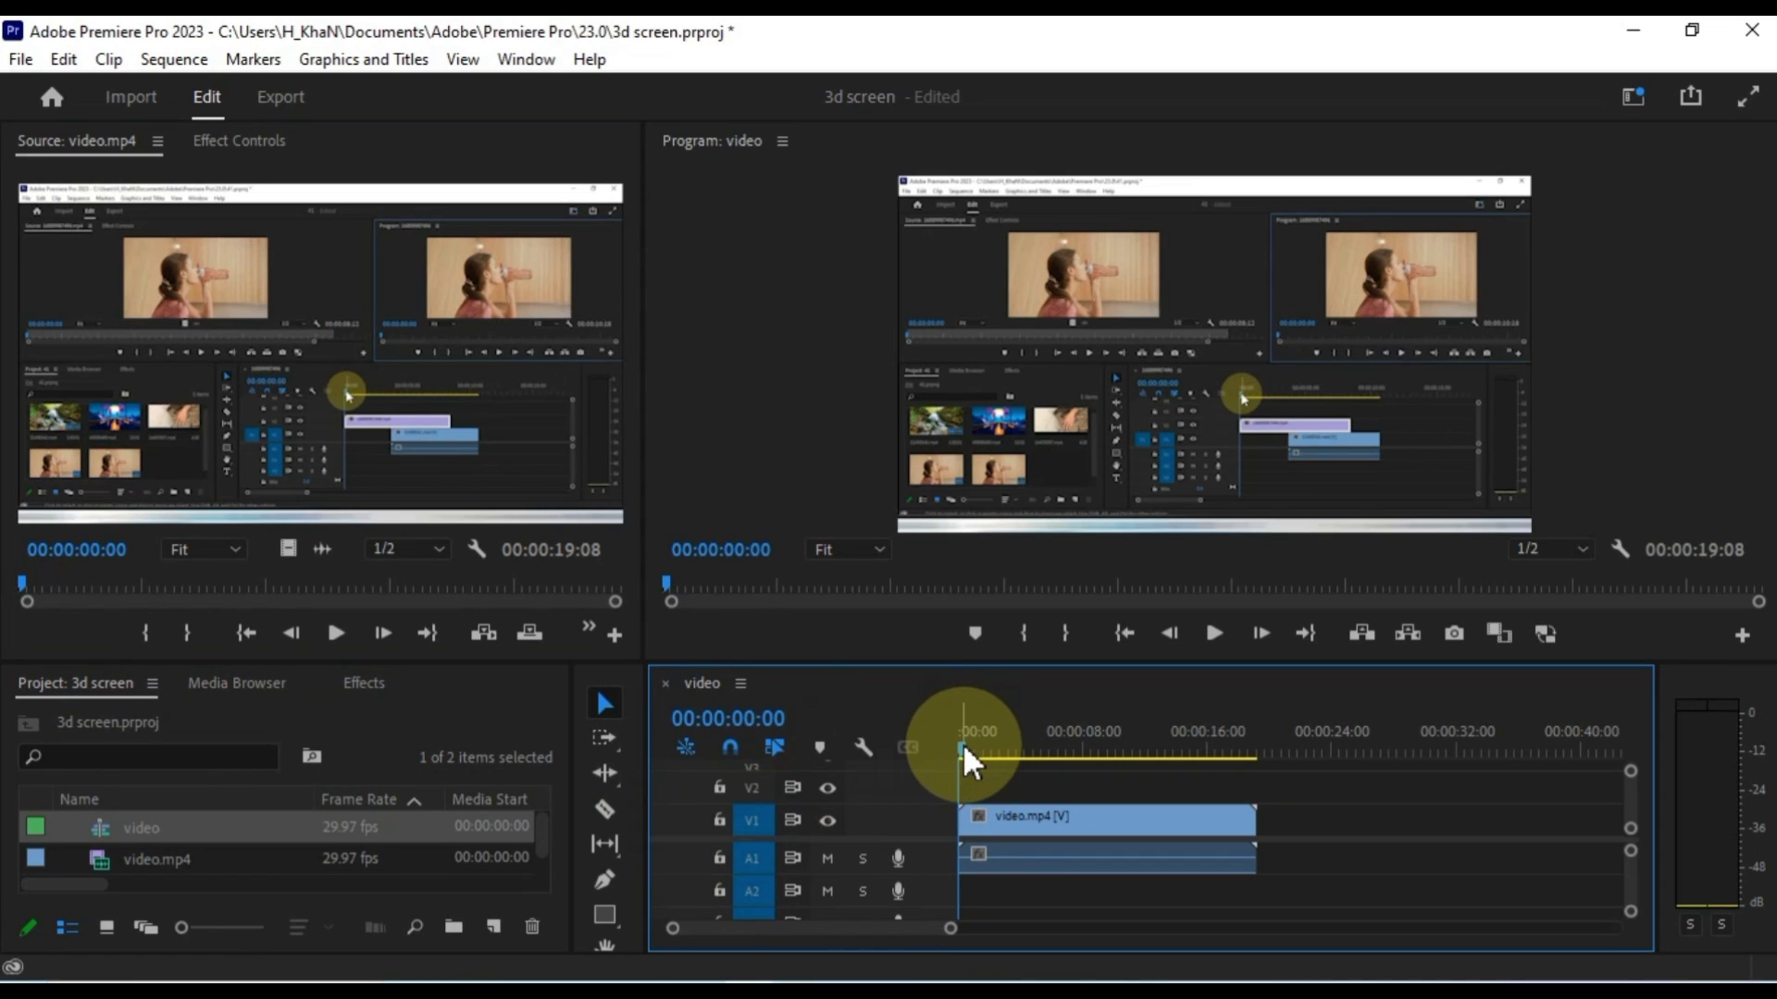
drag(968, 753, 1078, 768)
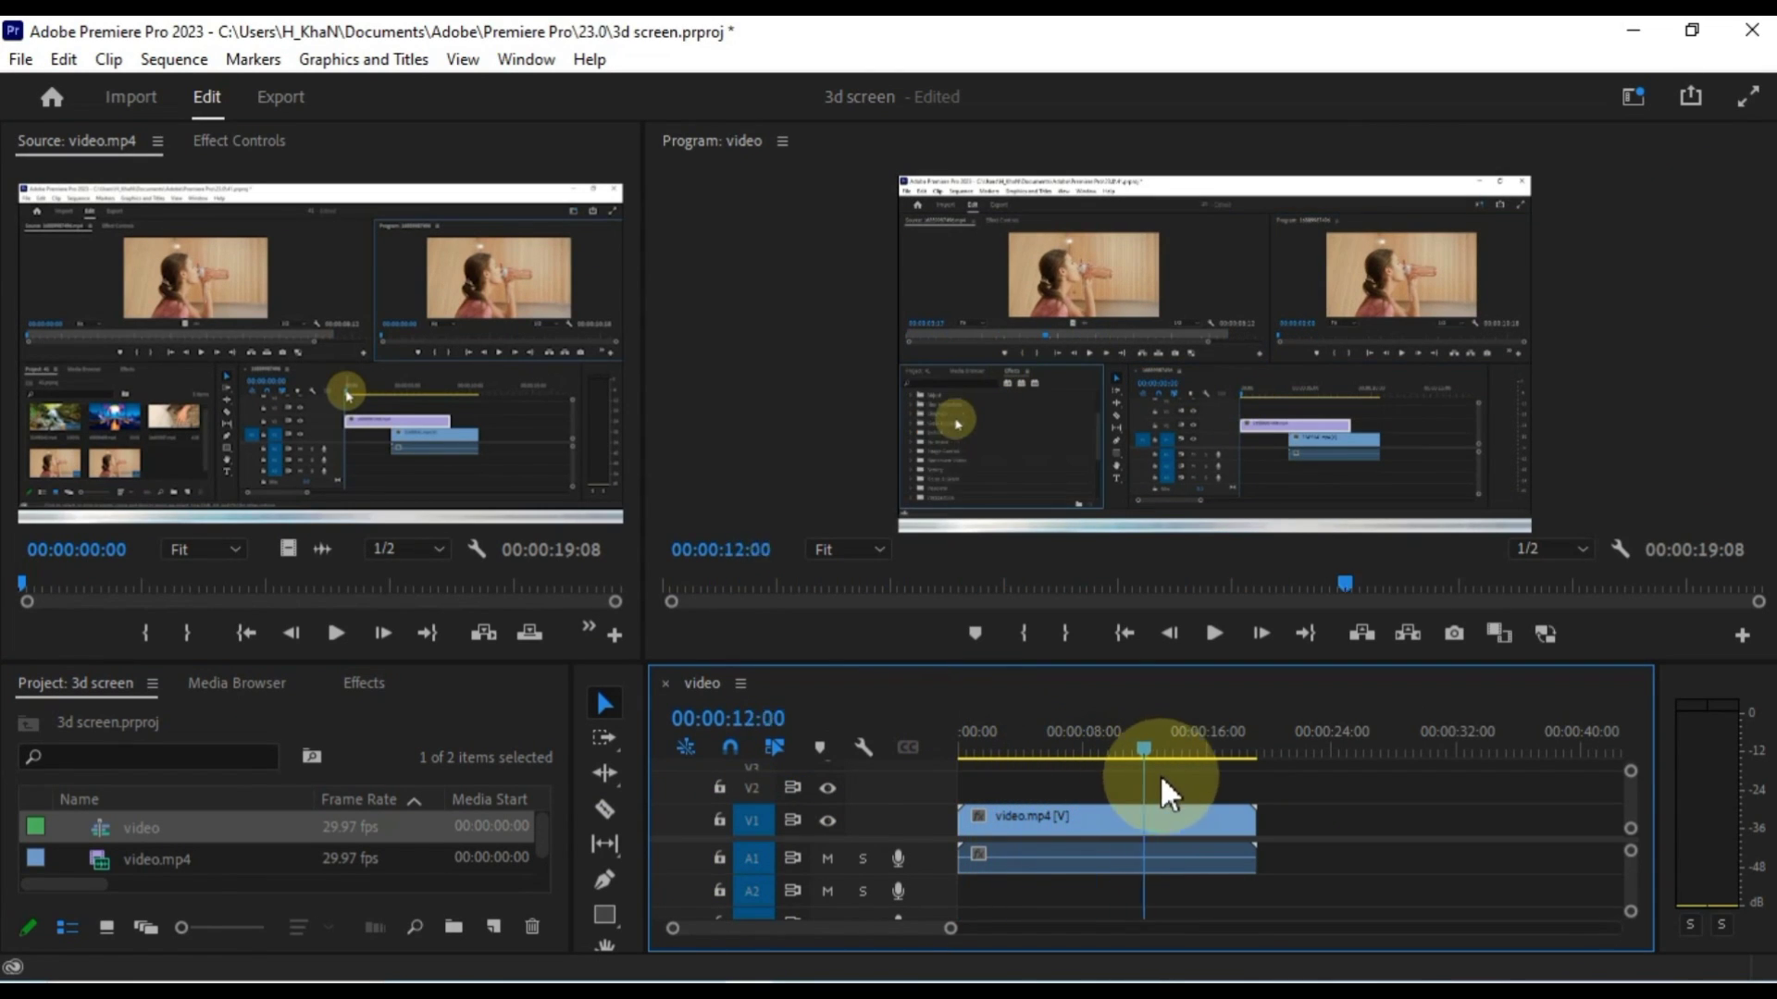
drag(1238, 789, 1015, 836)
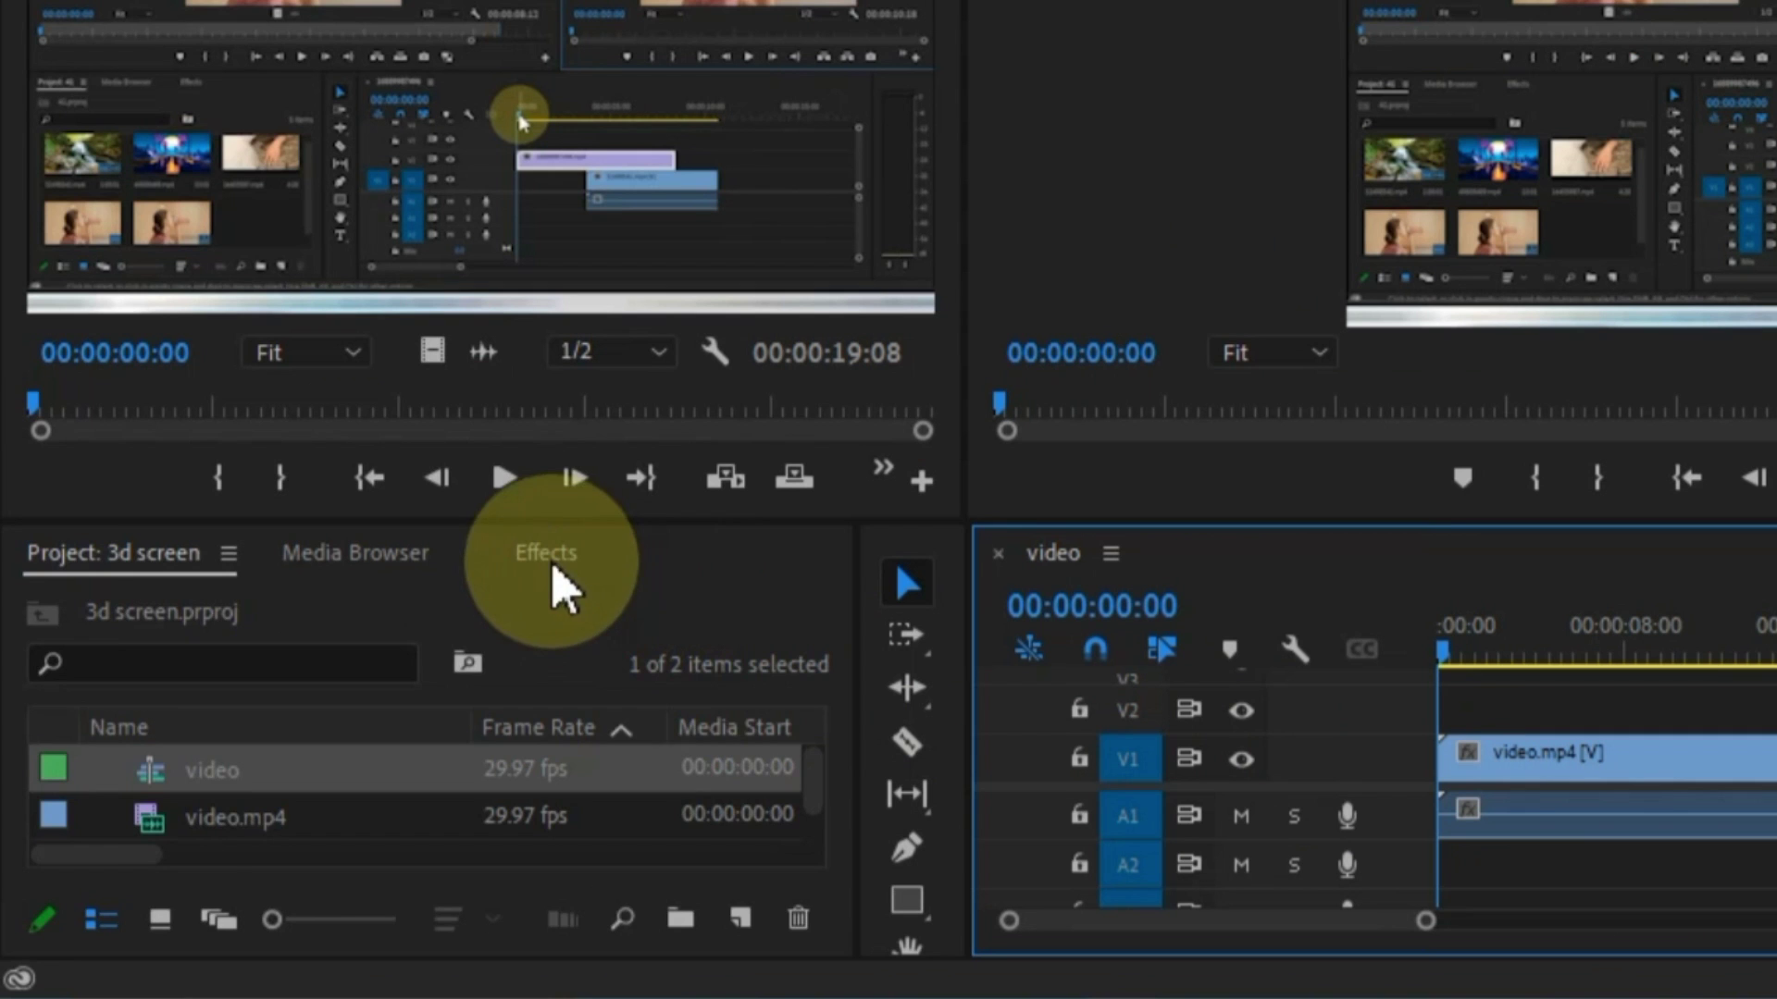
Find the Basic 3D video effect by searching for "Basic 3d" and apply it to the video.mp4 clip on V1.
click(363, 683)
click(266, 601)
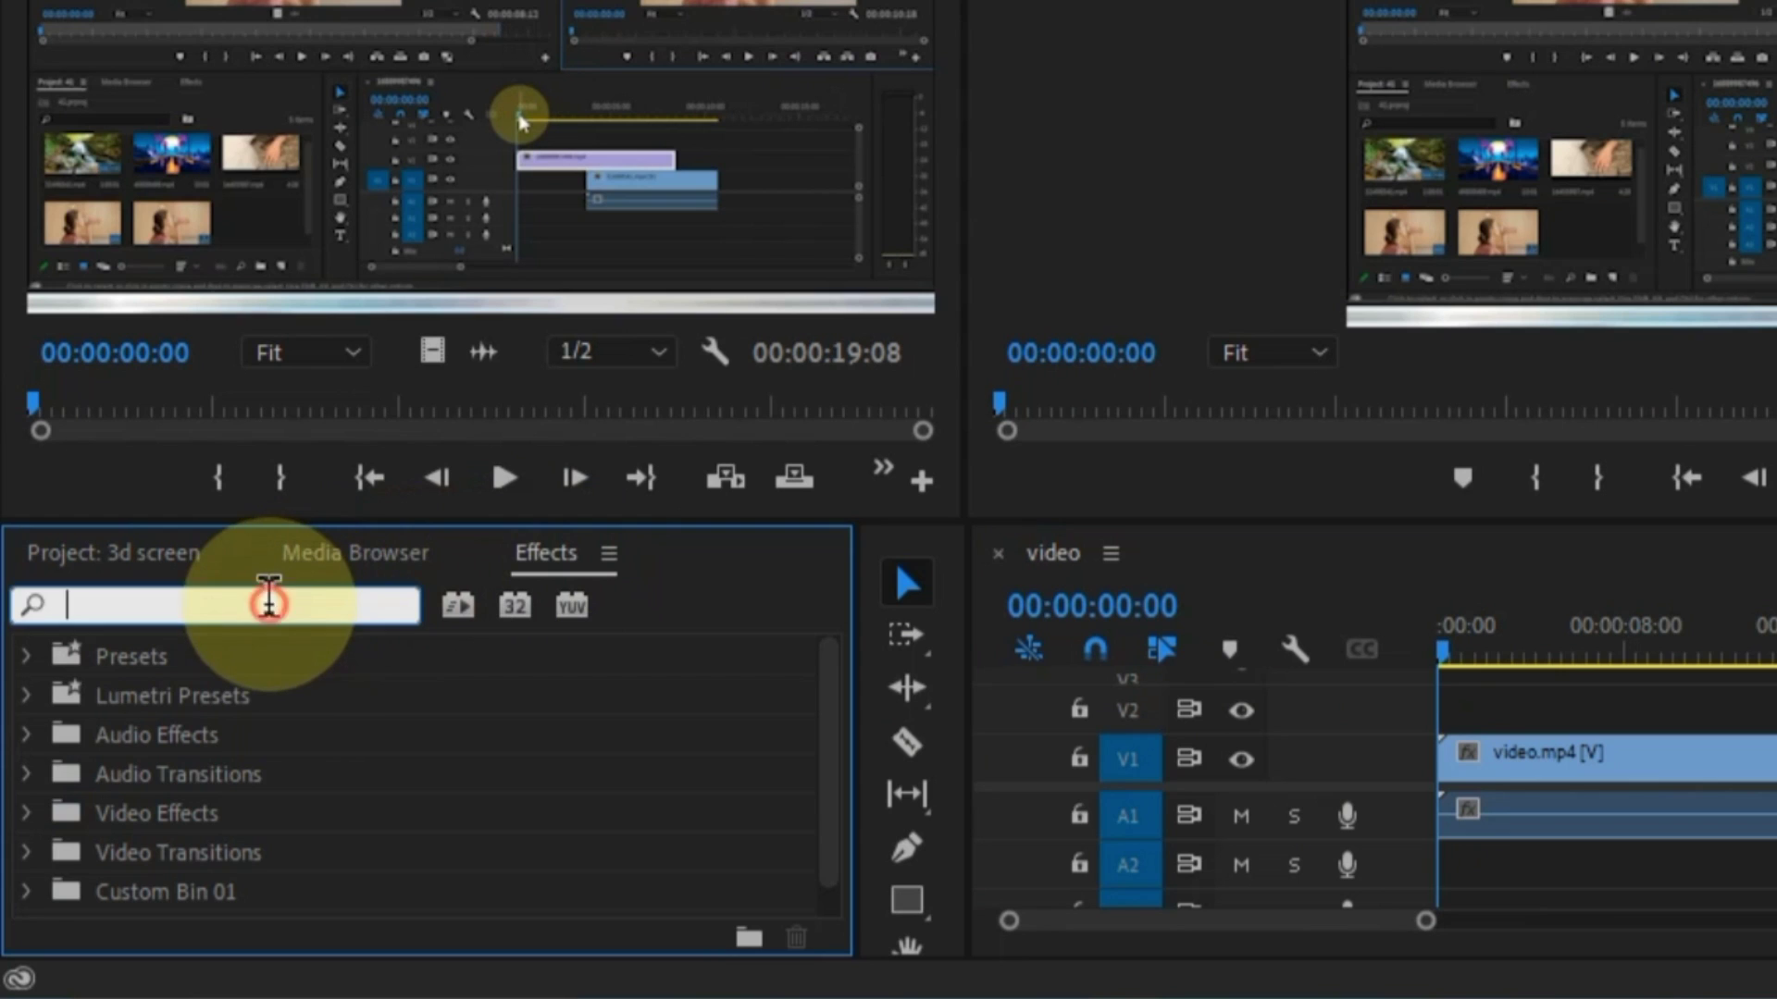
text(Basic 3d)
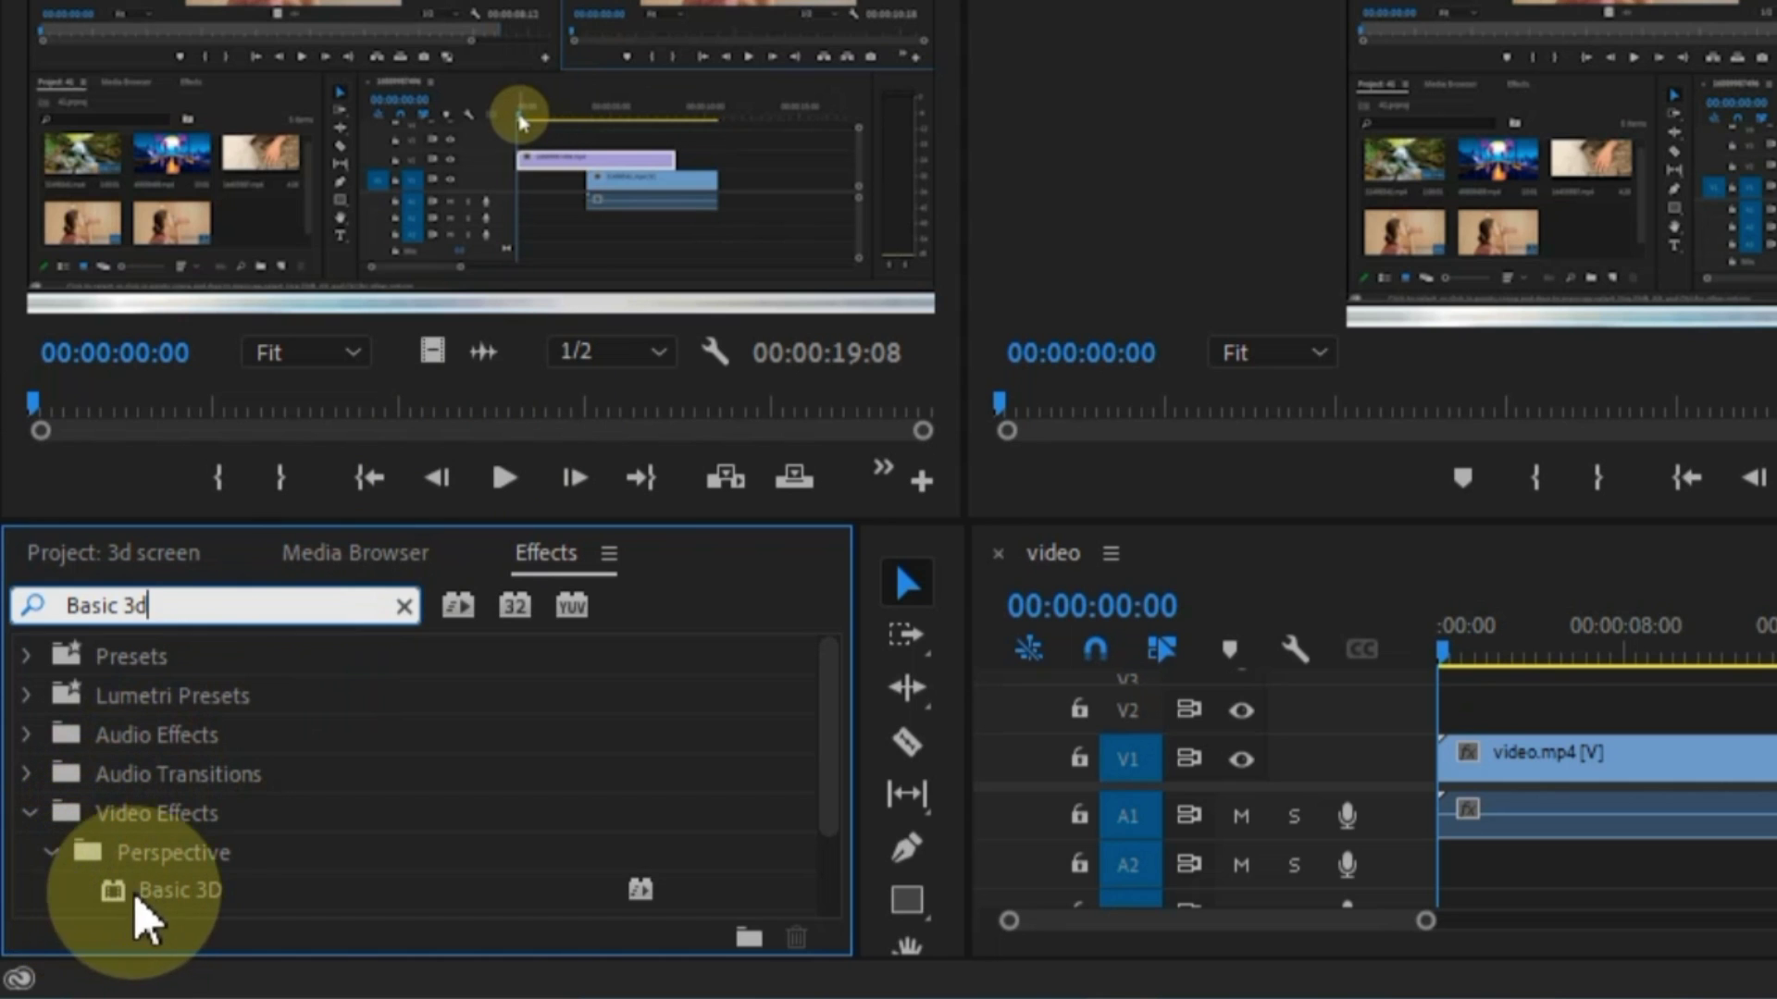
scroll(166, 898, down, 1)
click(146, 851)
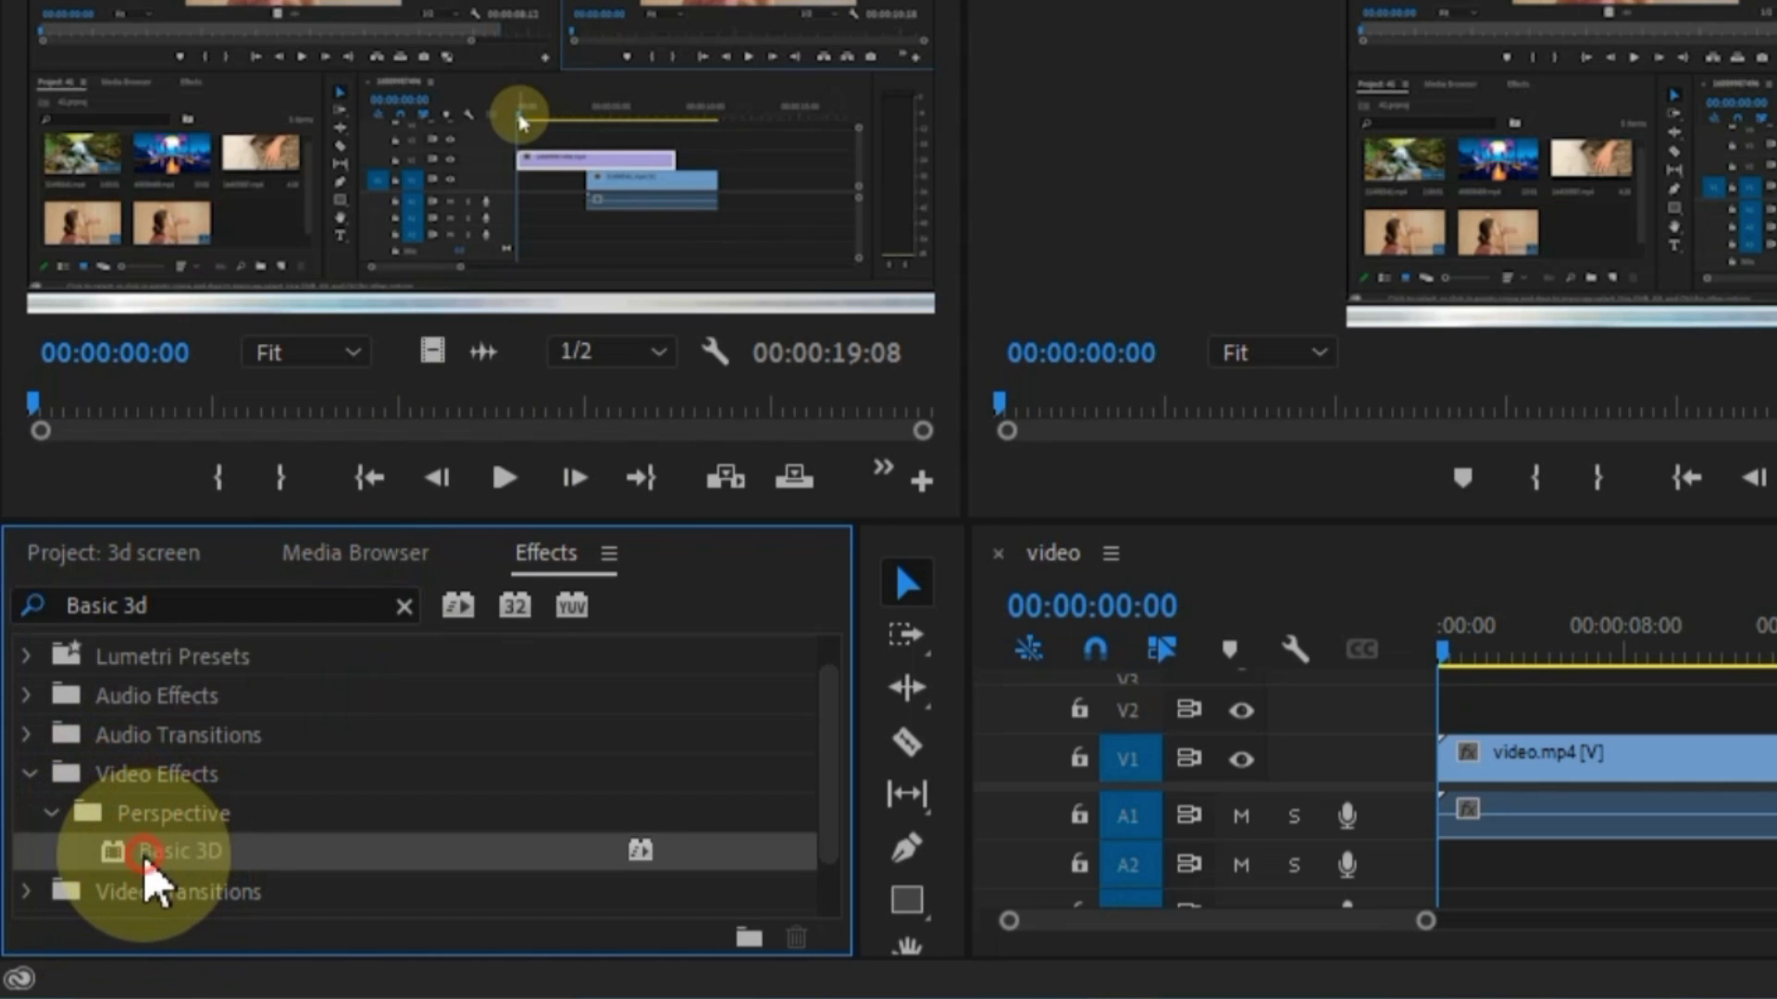
drag(122, 857, 1582, 768)
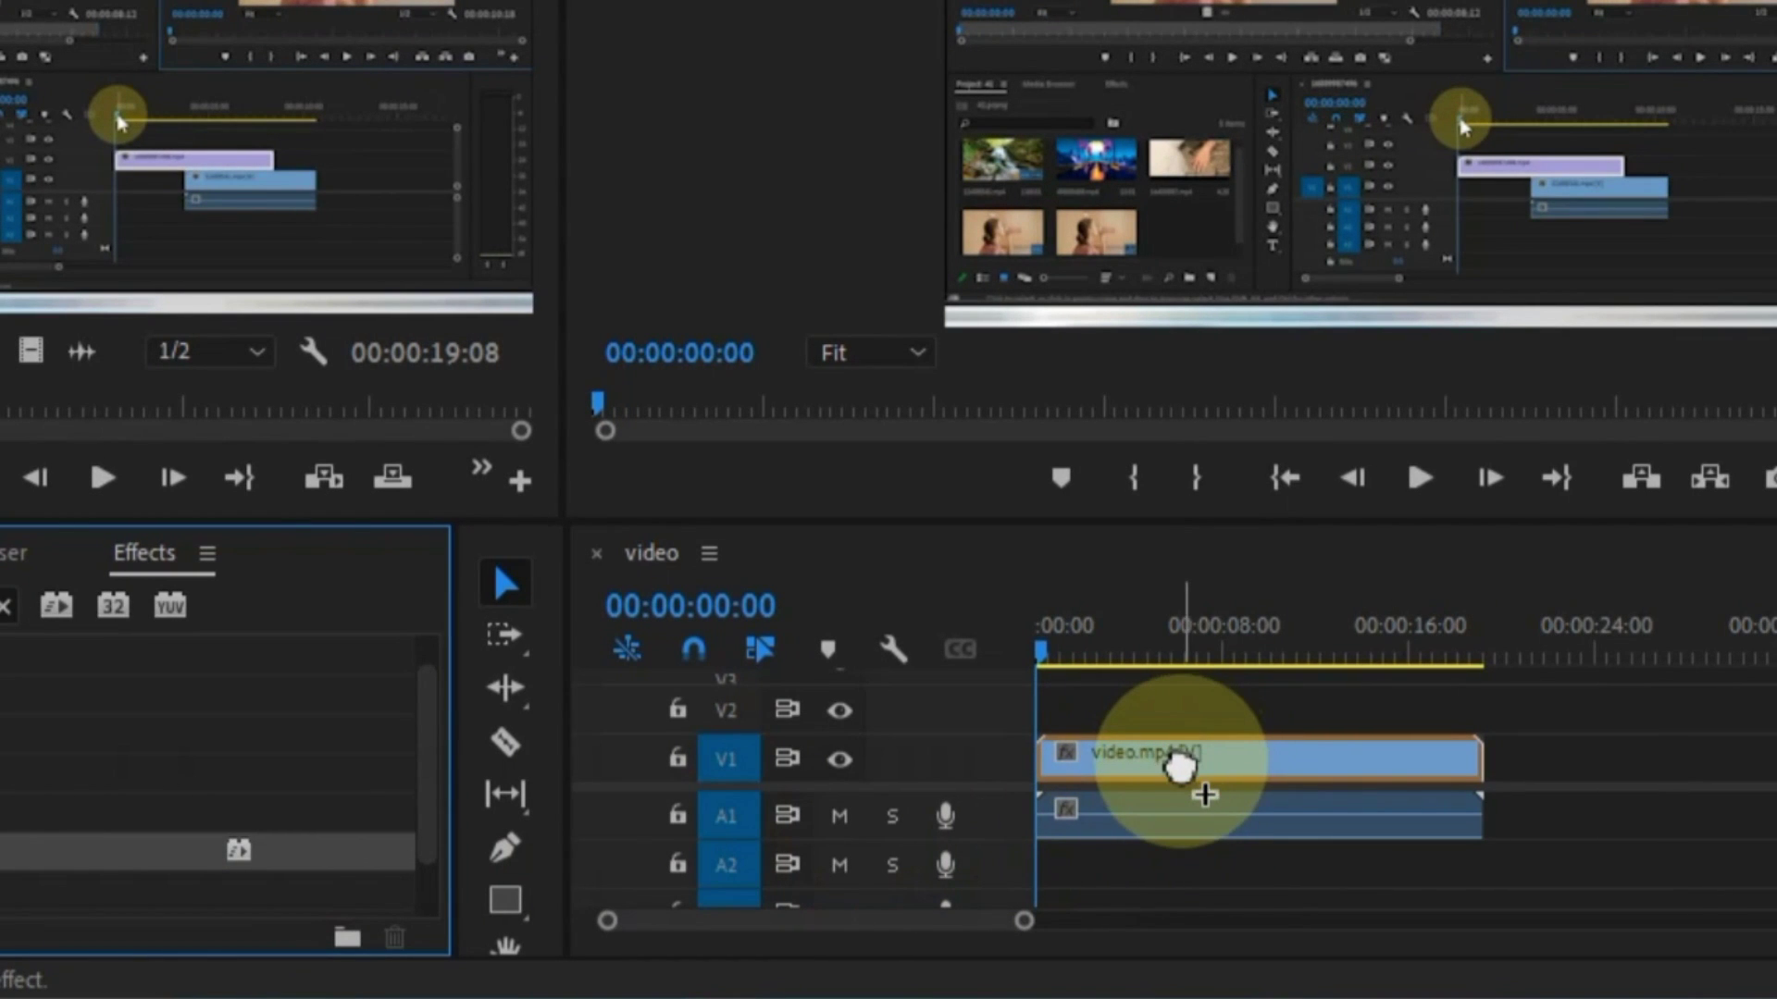
drag(1180, 766, 1178, 780)
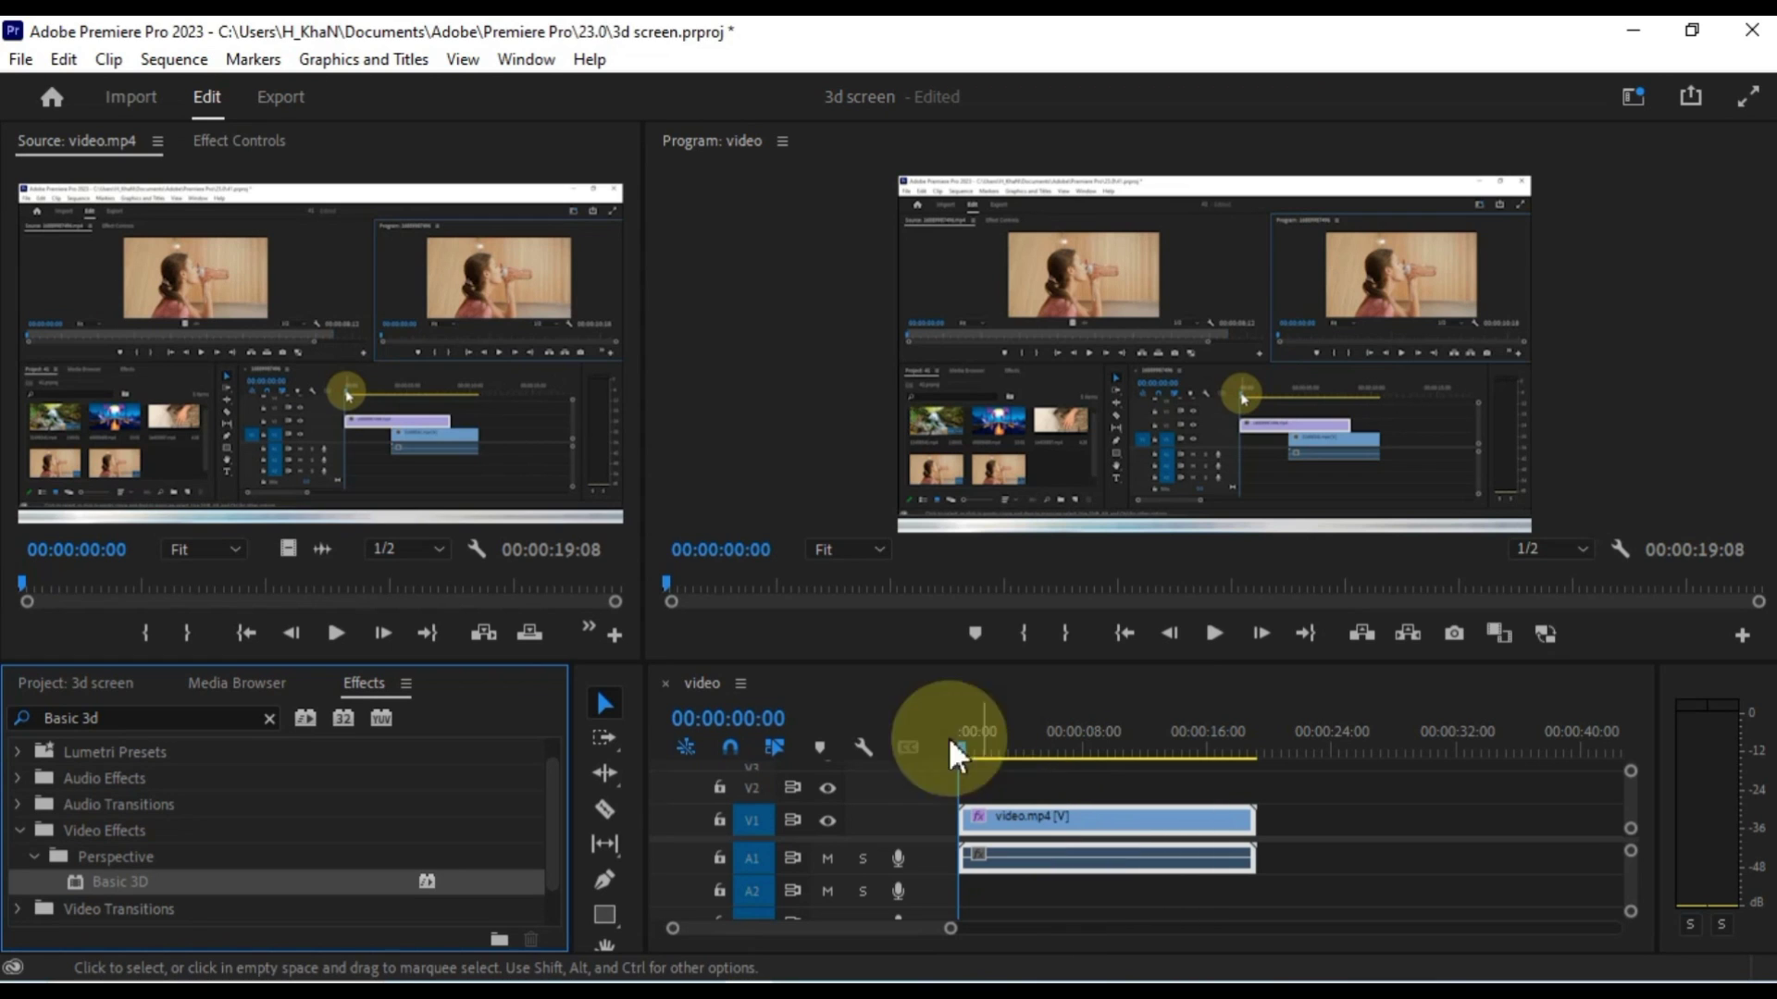
Display the Effect Controls for the video.mp4 clip and bring up its Basic 3D properties.
click(231, 144)
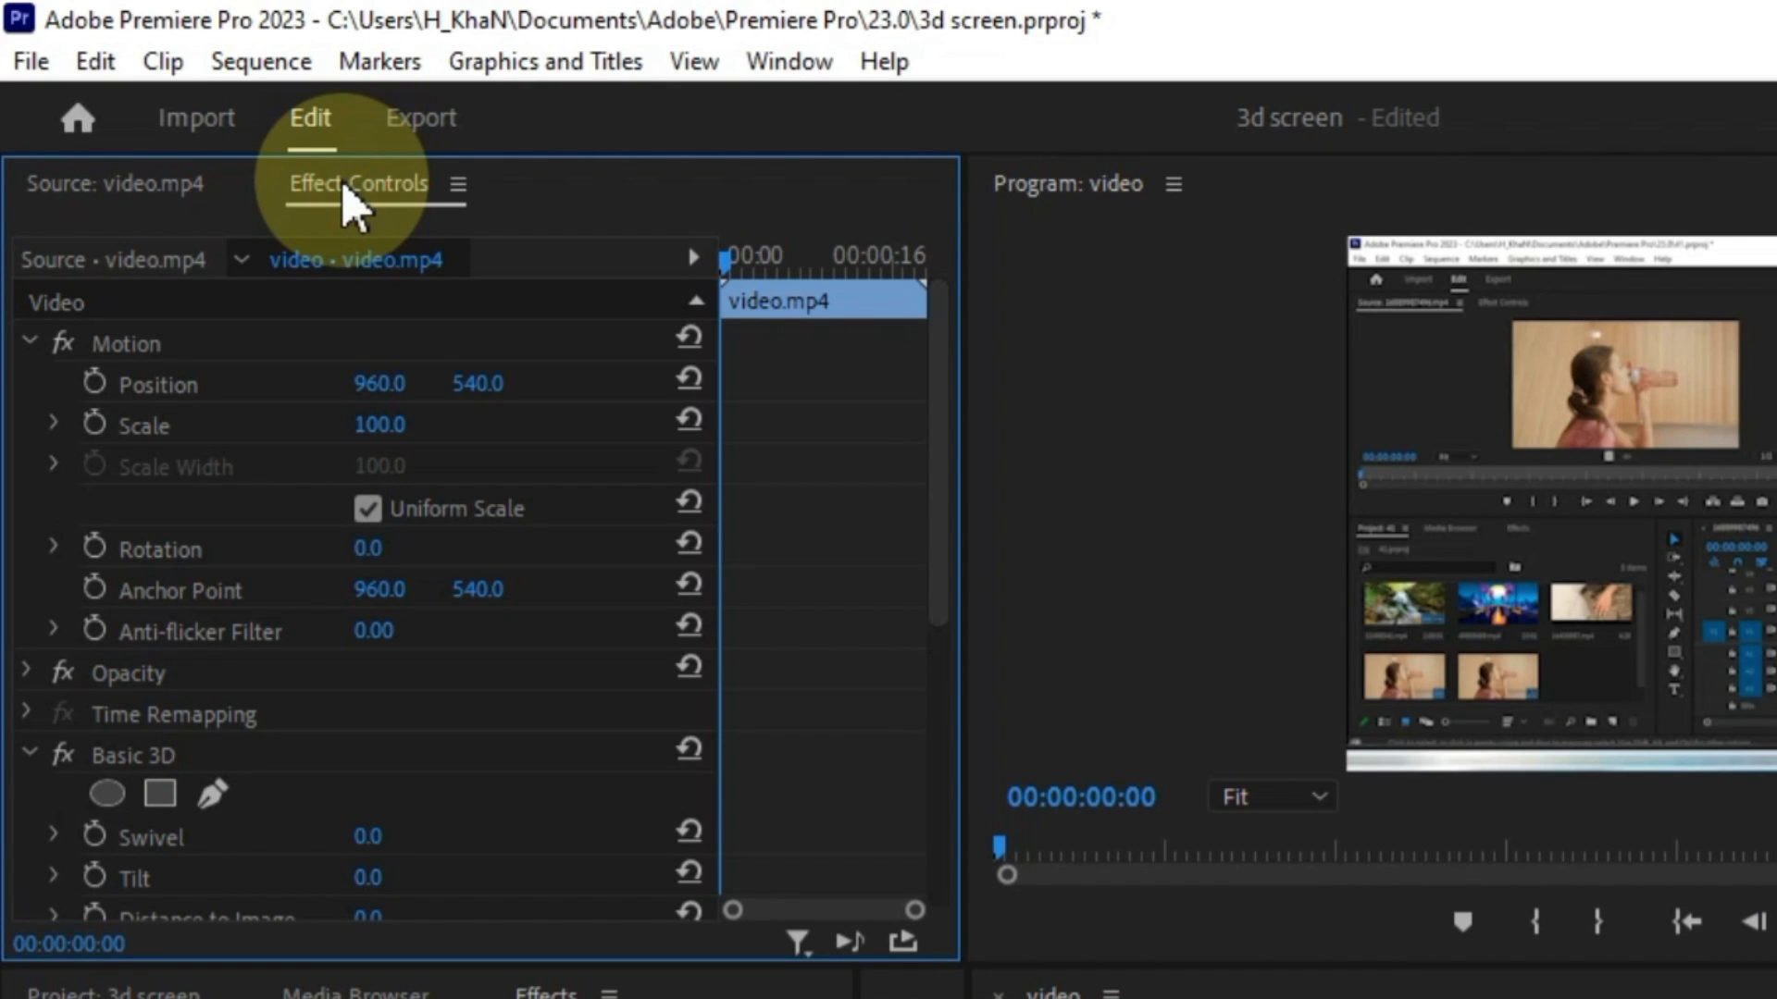
click(786, 64)
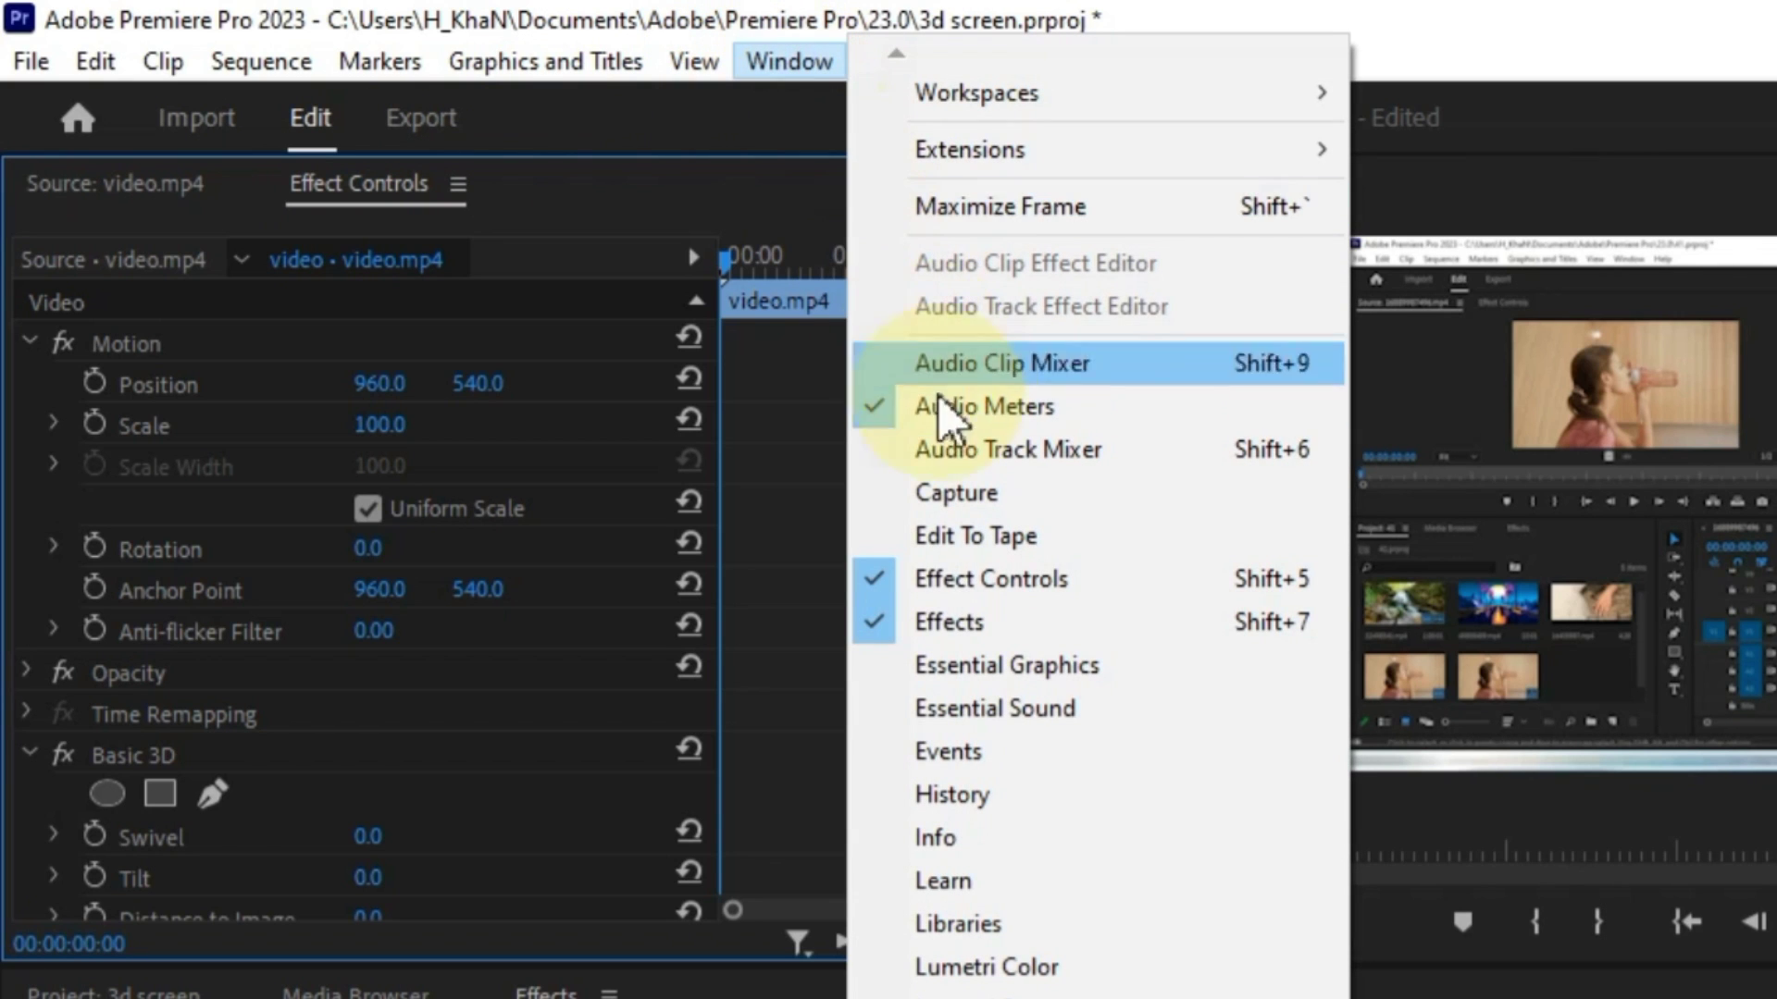
click(975, 585)
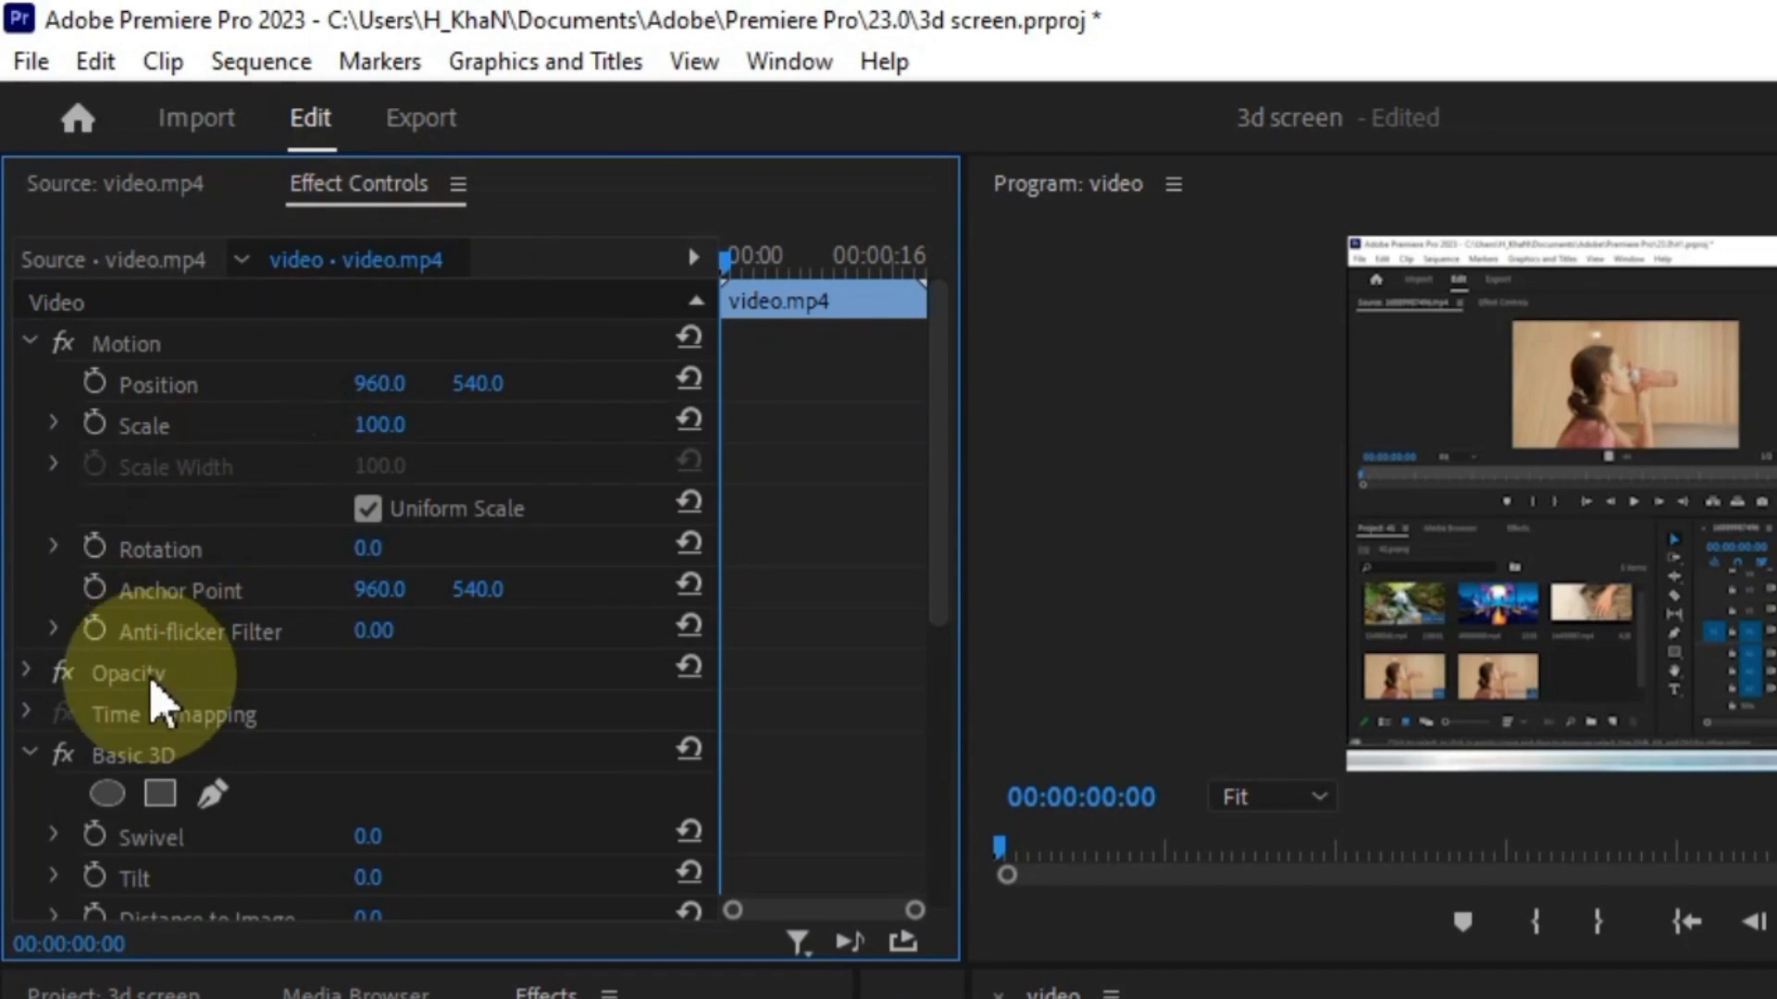
scroll(126, 769, down, 4)
scroll(128, 787, up, 1)
drag(367, 680, 414, 763)
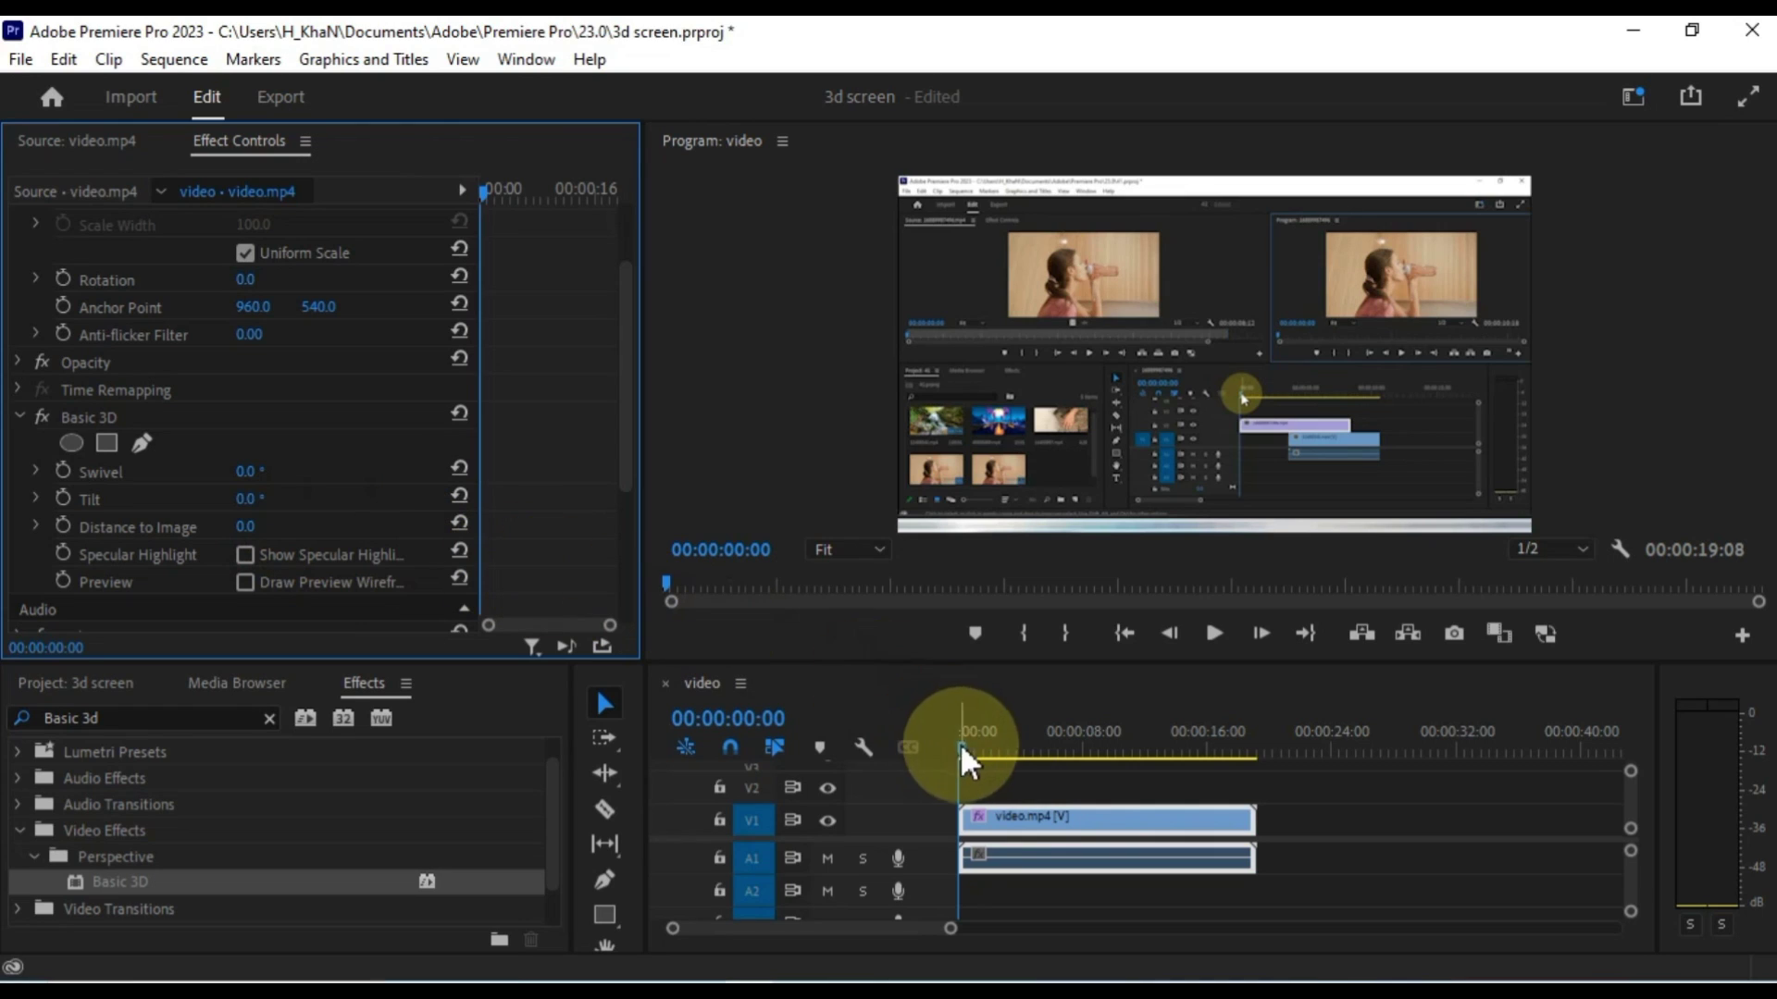
Preview the video.mp4 clip by scrubbing through it and playing its opening seconds.
drag(964, 751, 1101, 780)
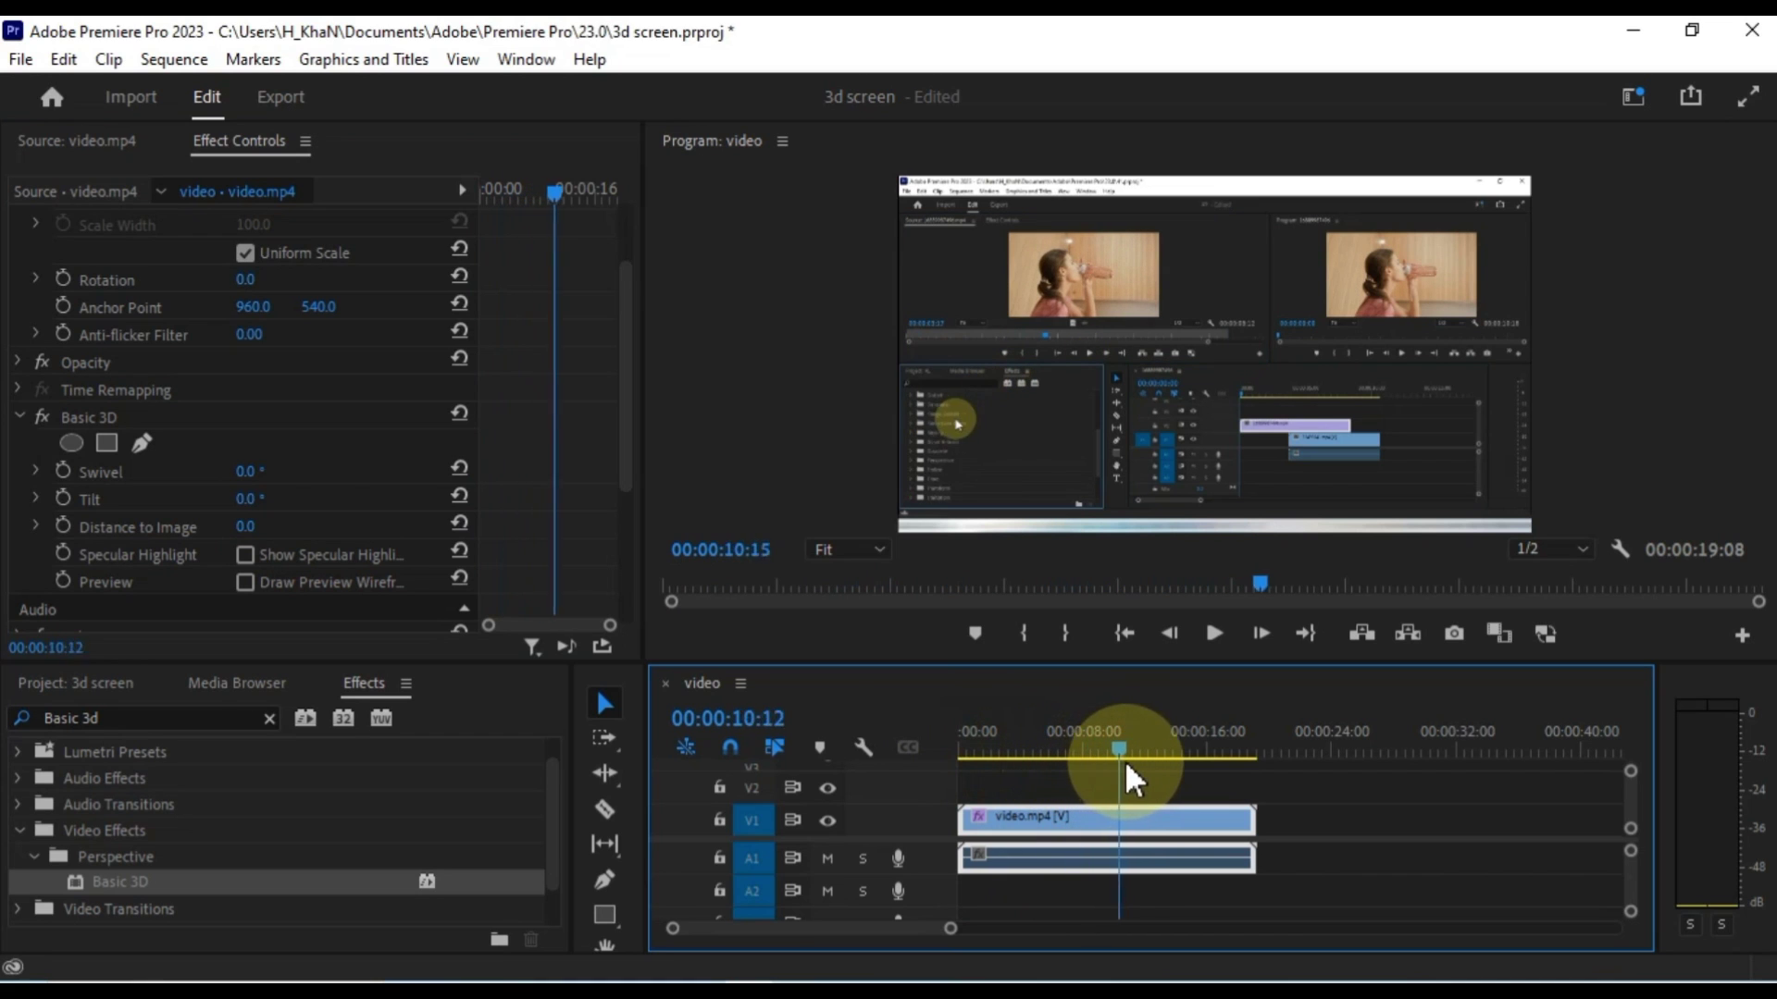
drag(1230, 761, 997, 800)
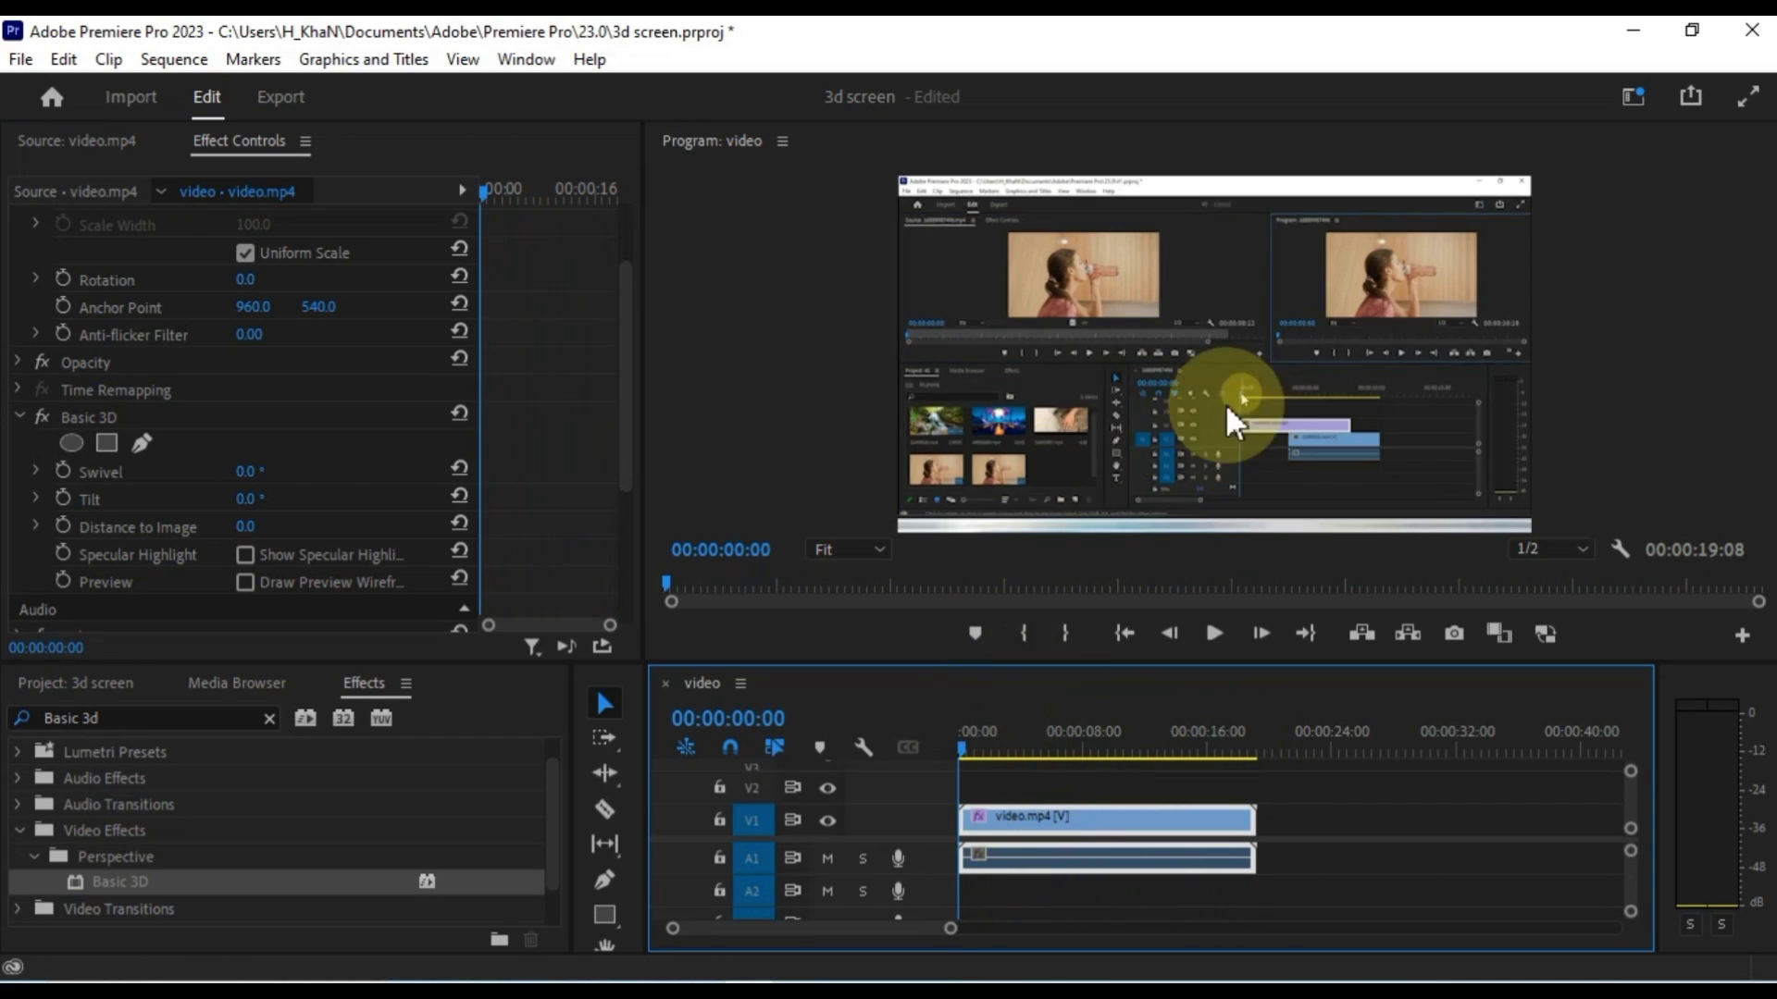
key(space)
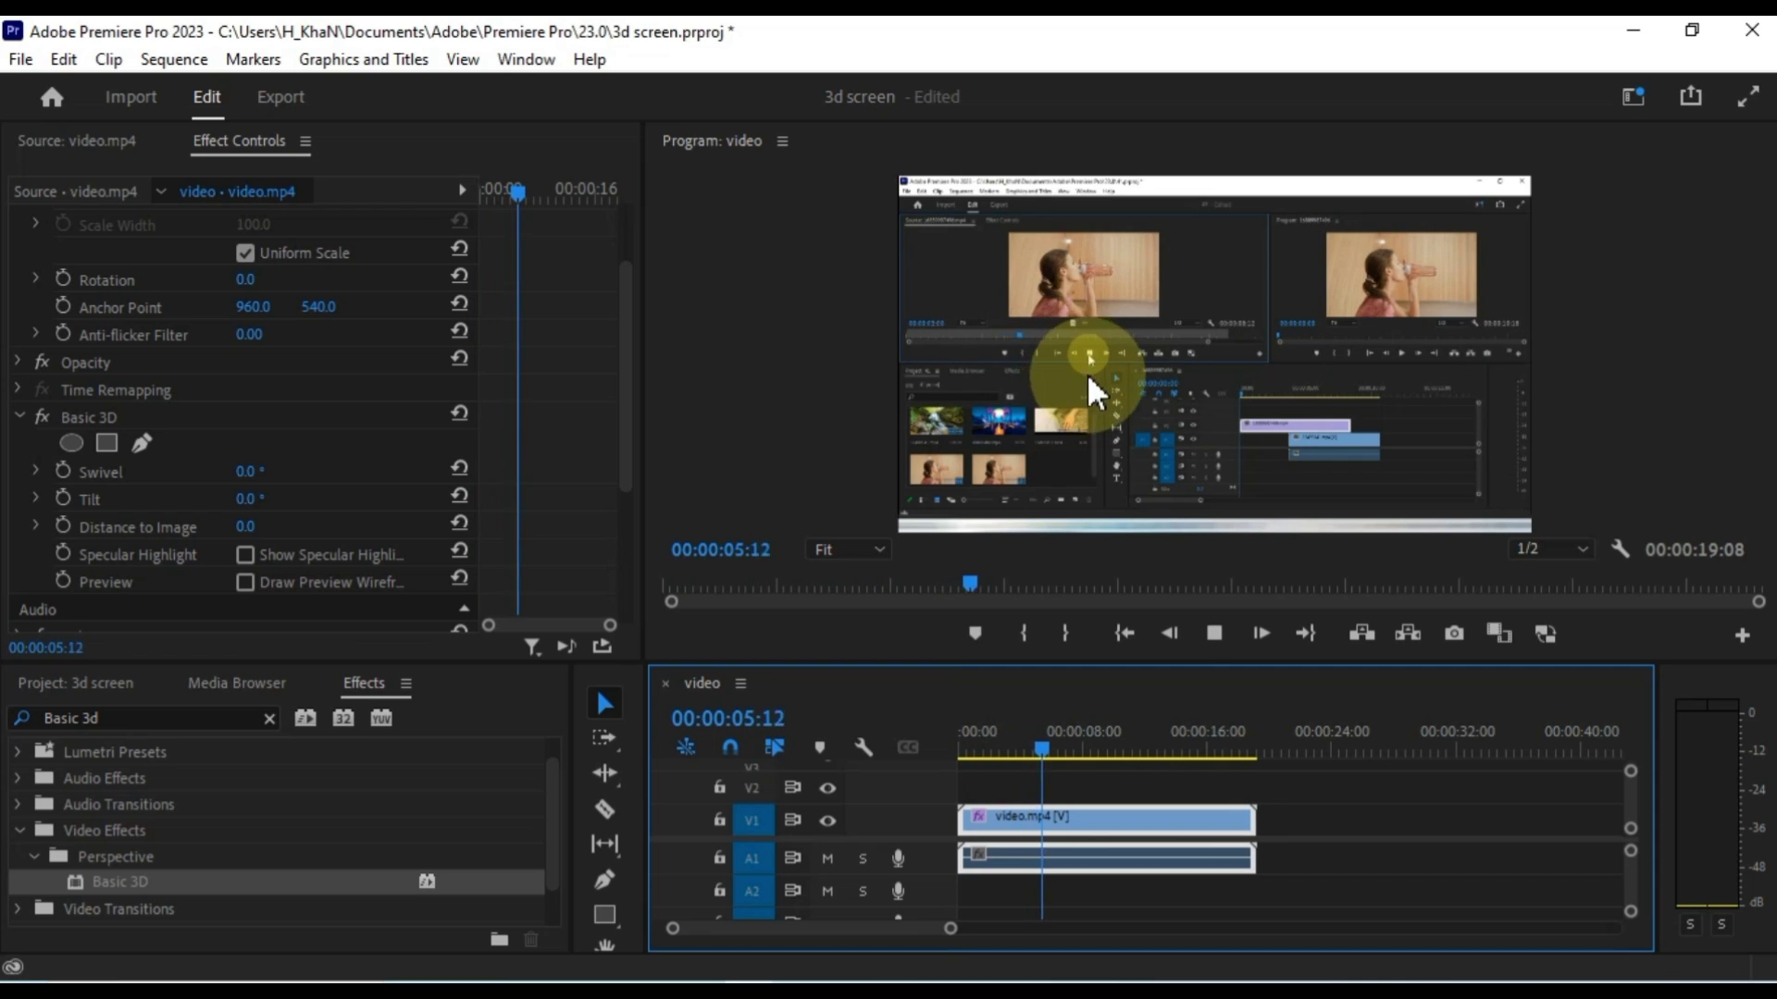
key(space)
Turn on keyframing for the clip's Position, Scale and Rotation with the playhead at 00:00:00:00.
drag(1055, 734, 951, 763)
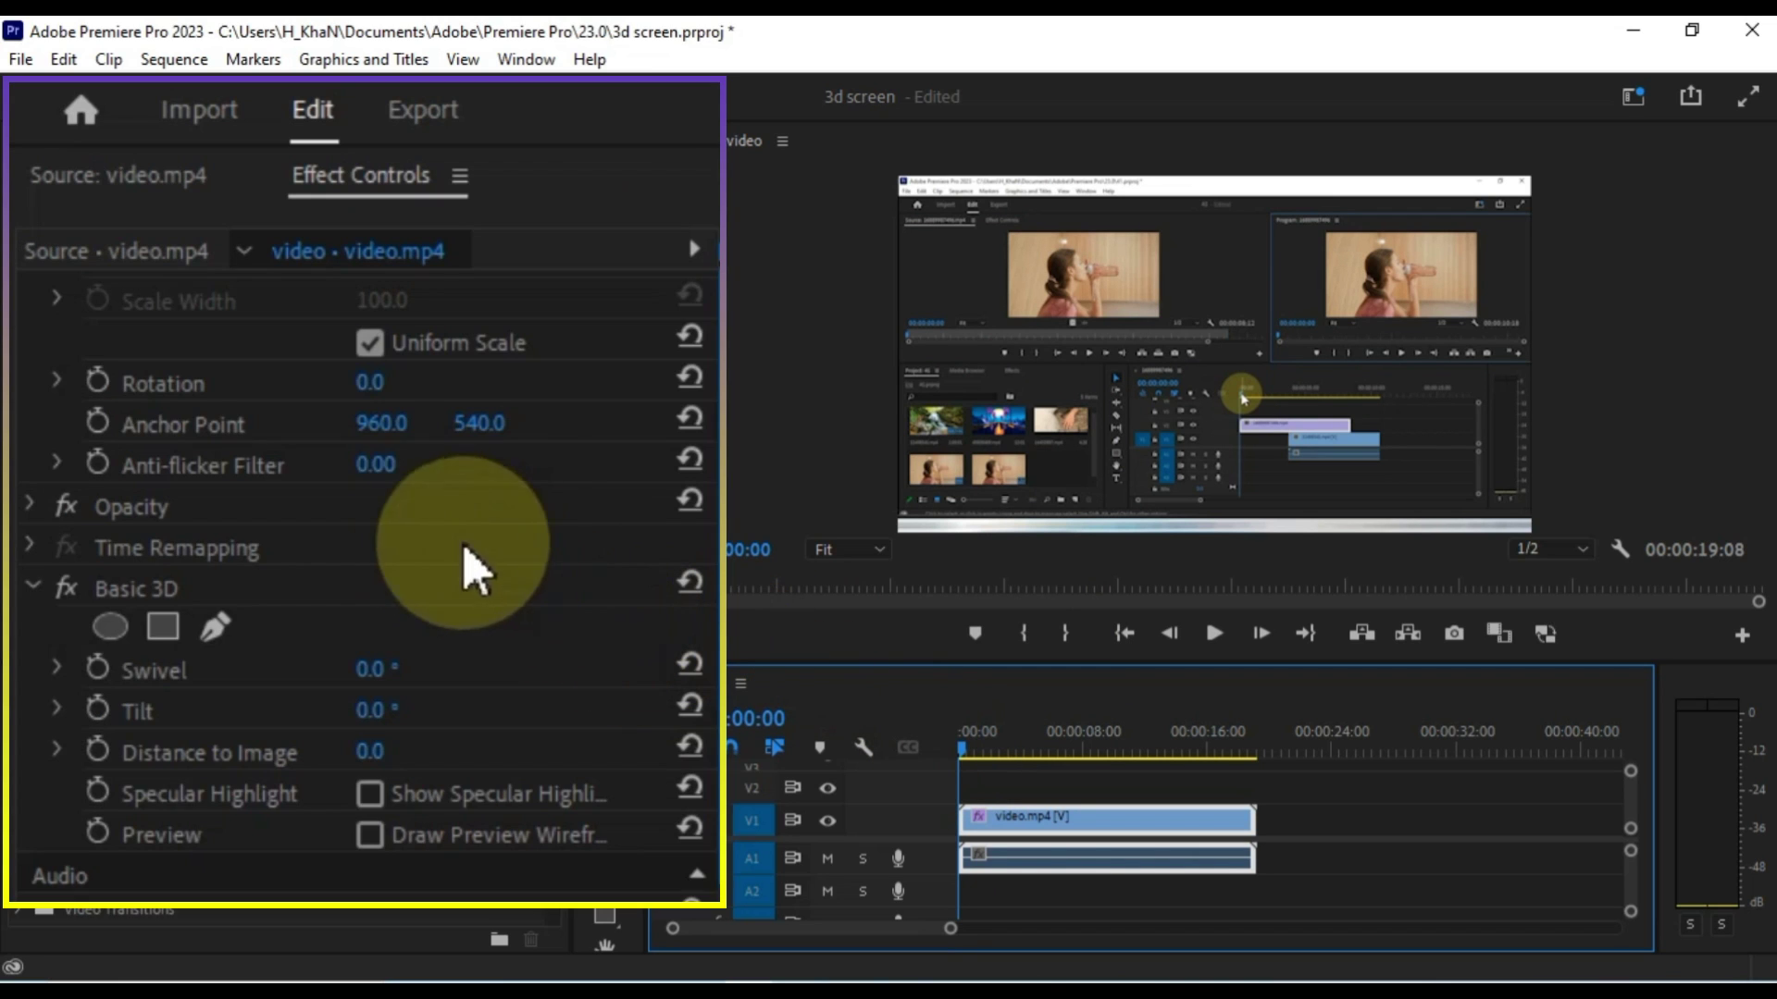
scroll(294, 518, up, 4)
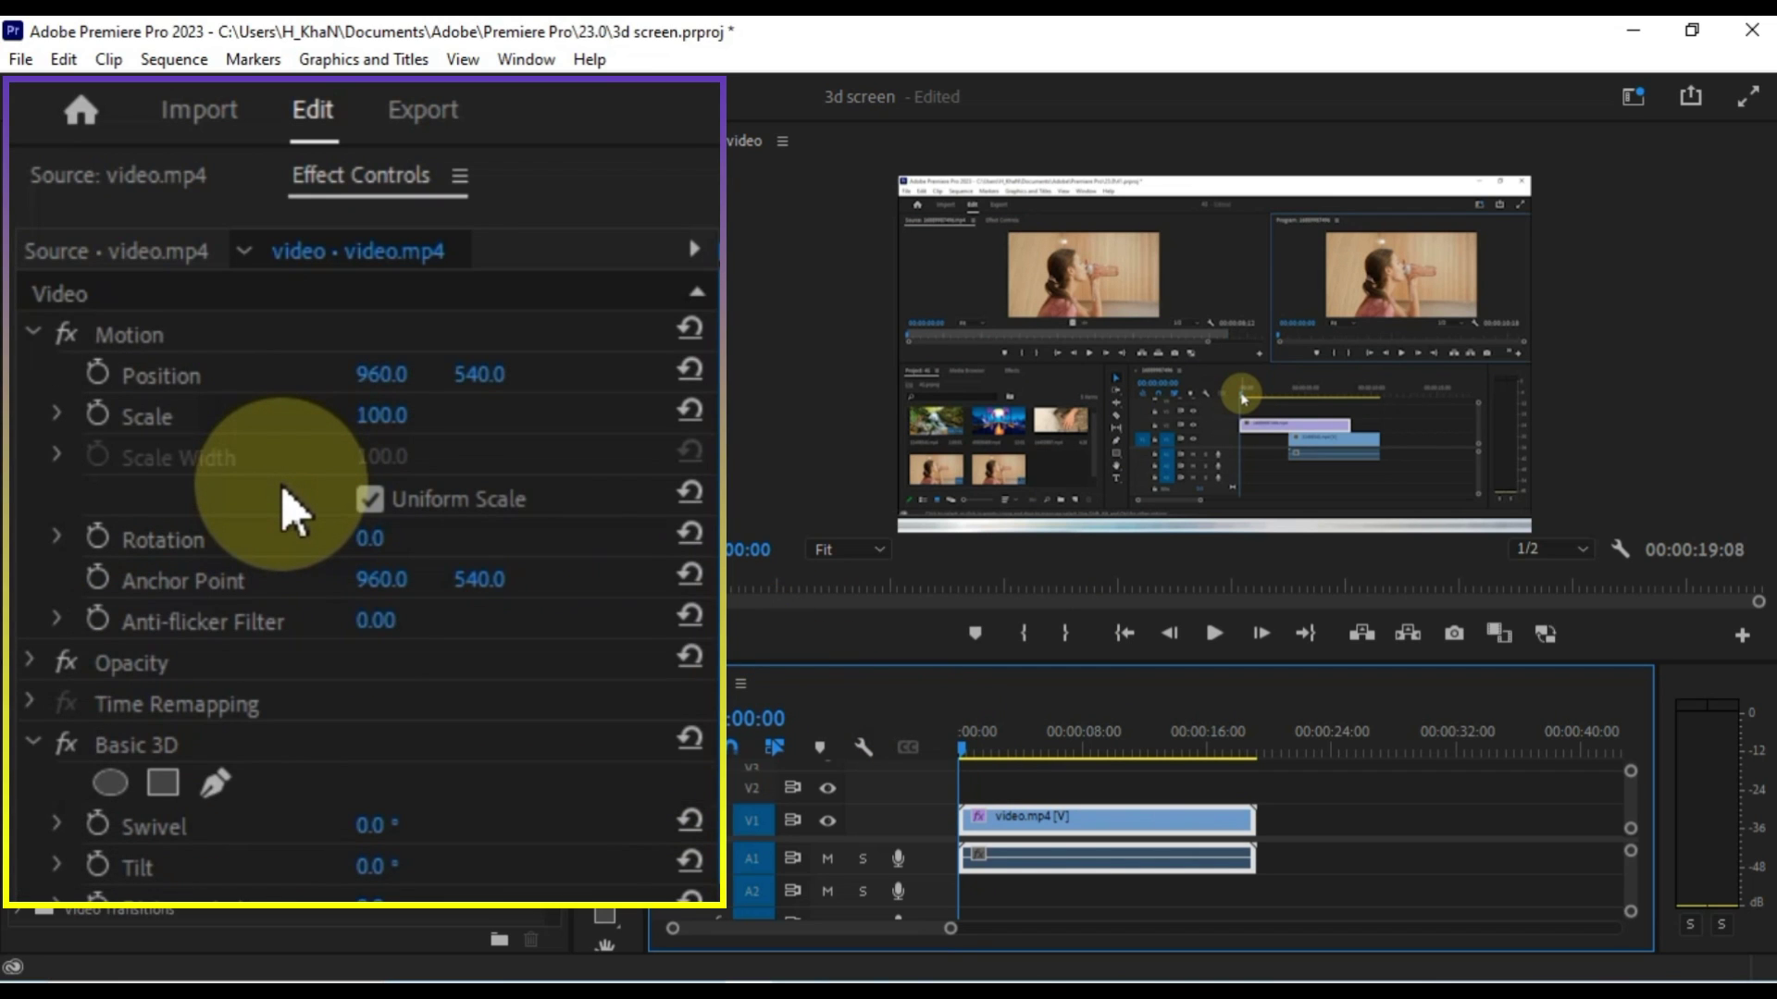
click(101, 387)
click(98, 414)
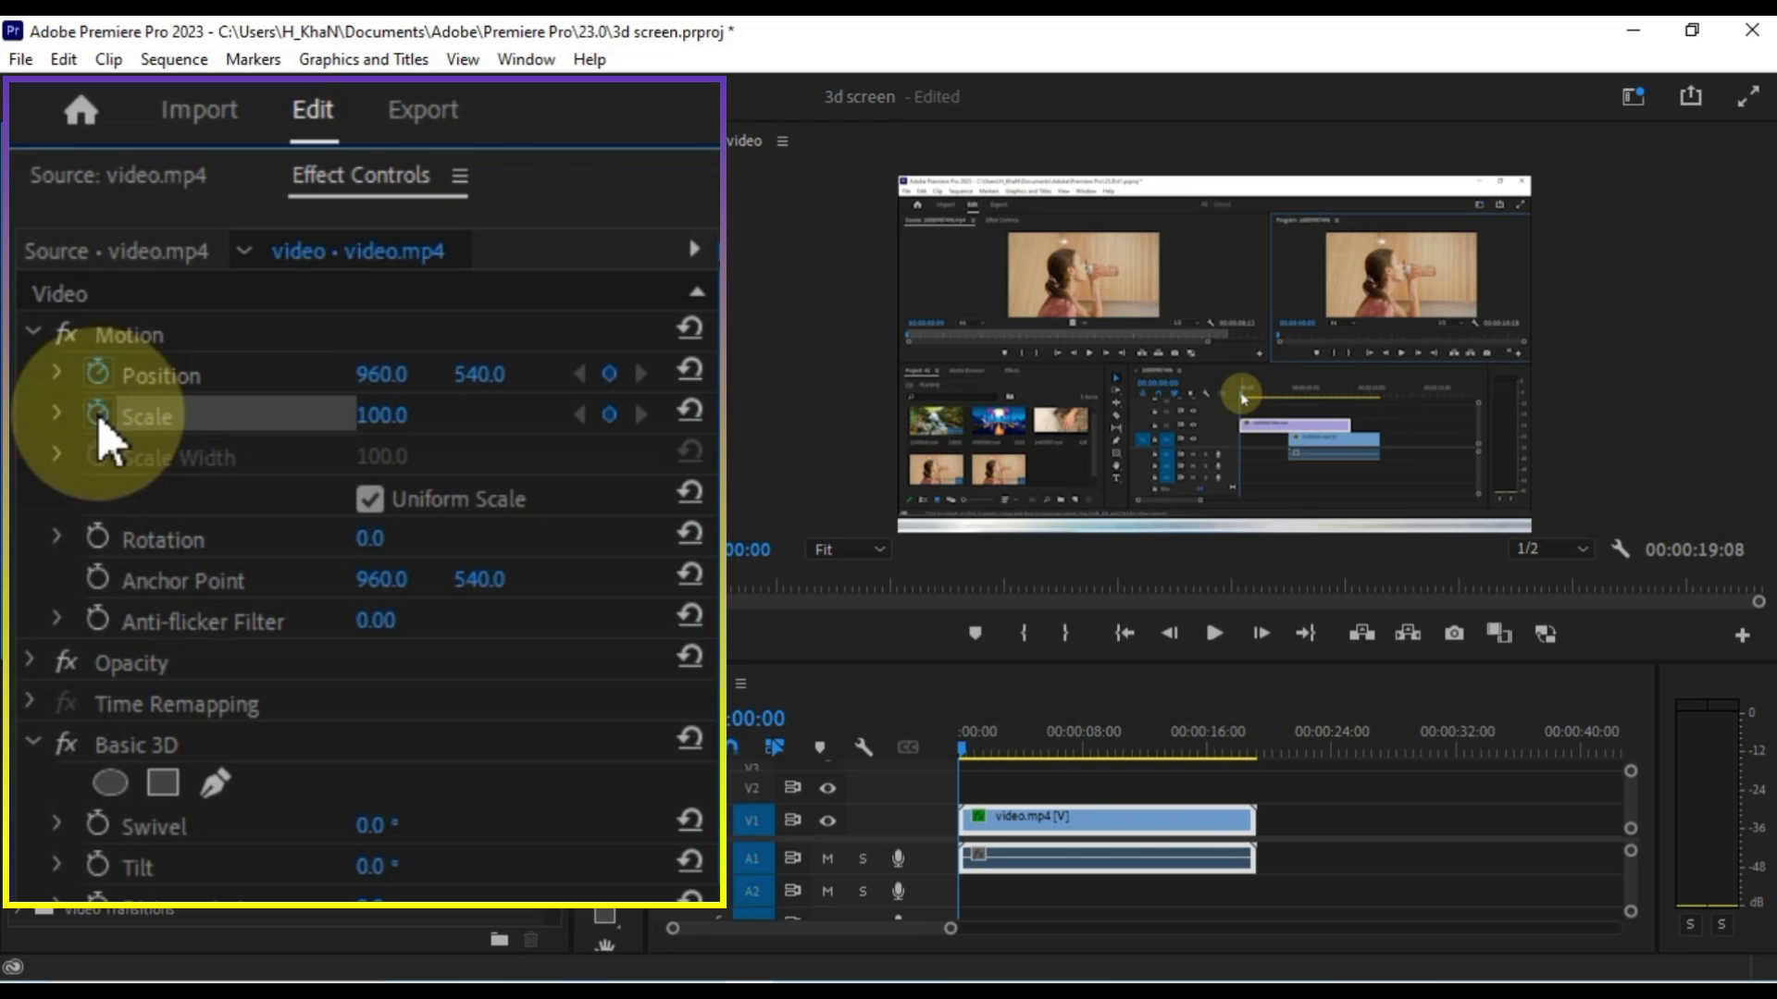
click(99, 543)
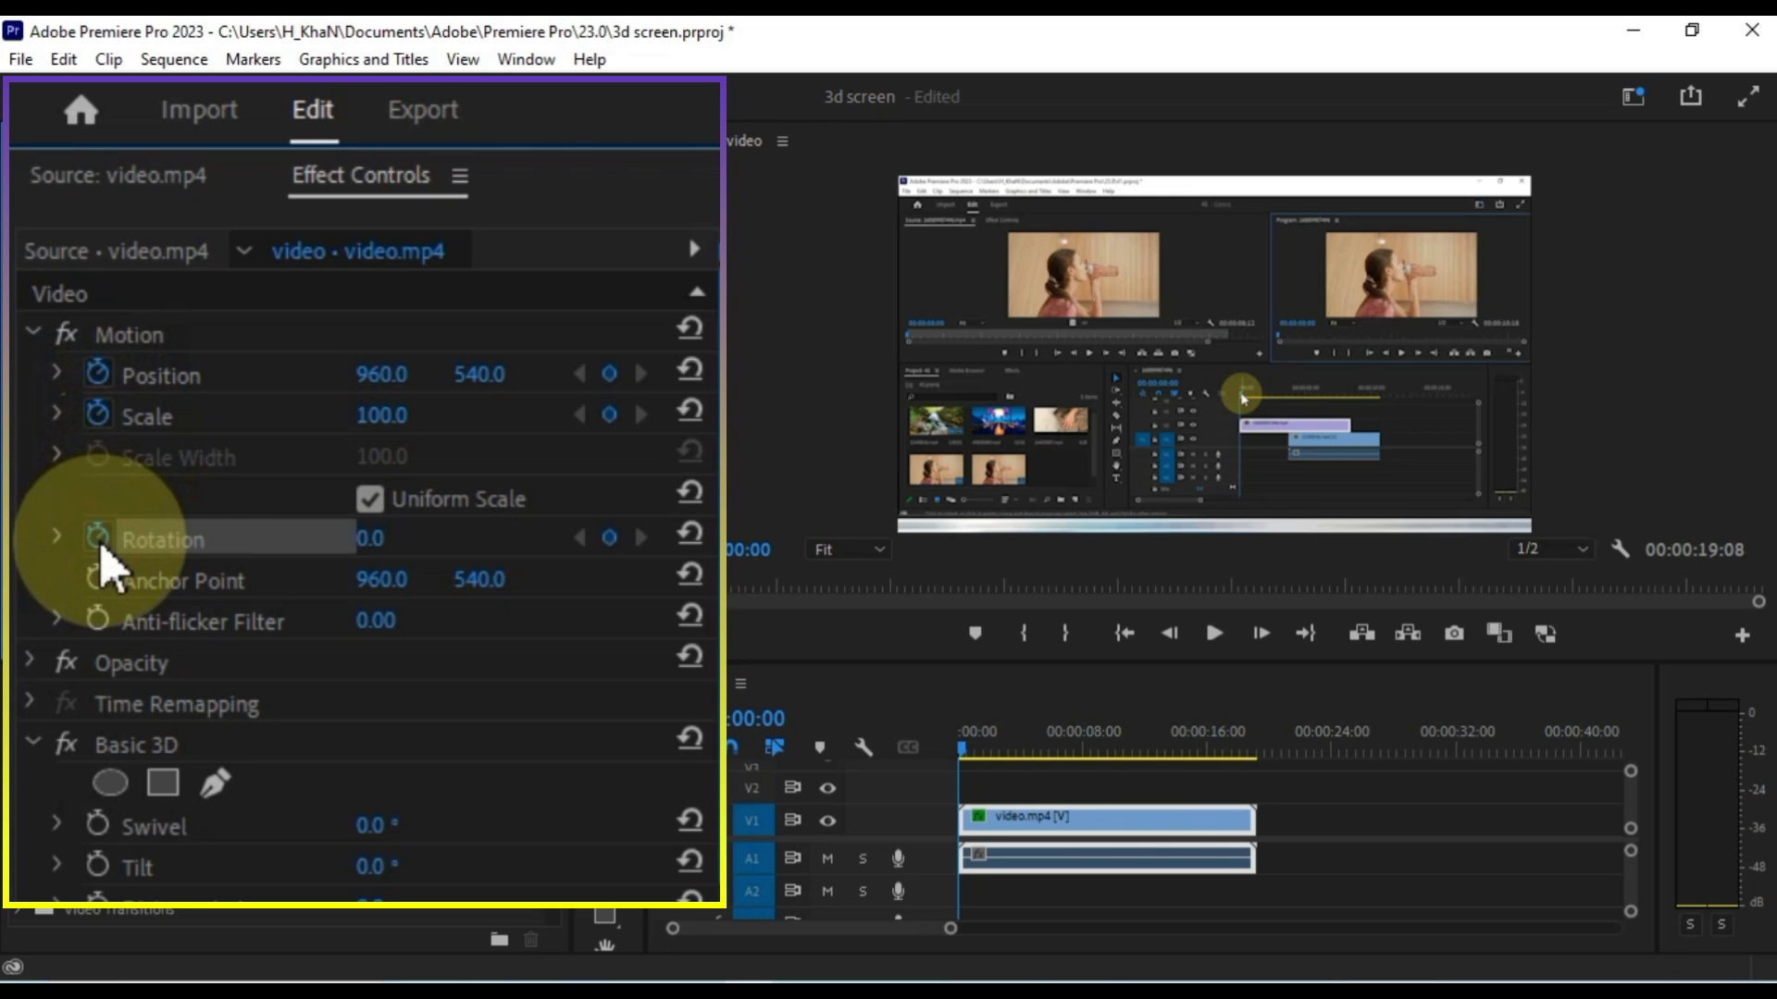
Turn on keyframing for the Basic 3D Swivel, Tilt and Distance to Image properties at the clip's start.
scroll(102, 563, down, 5)
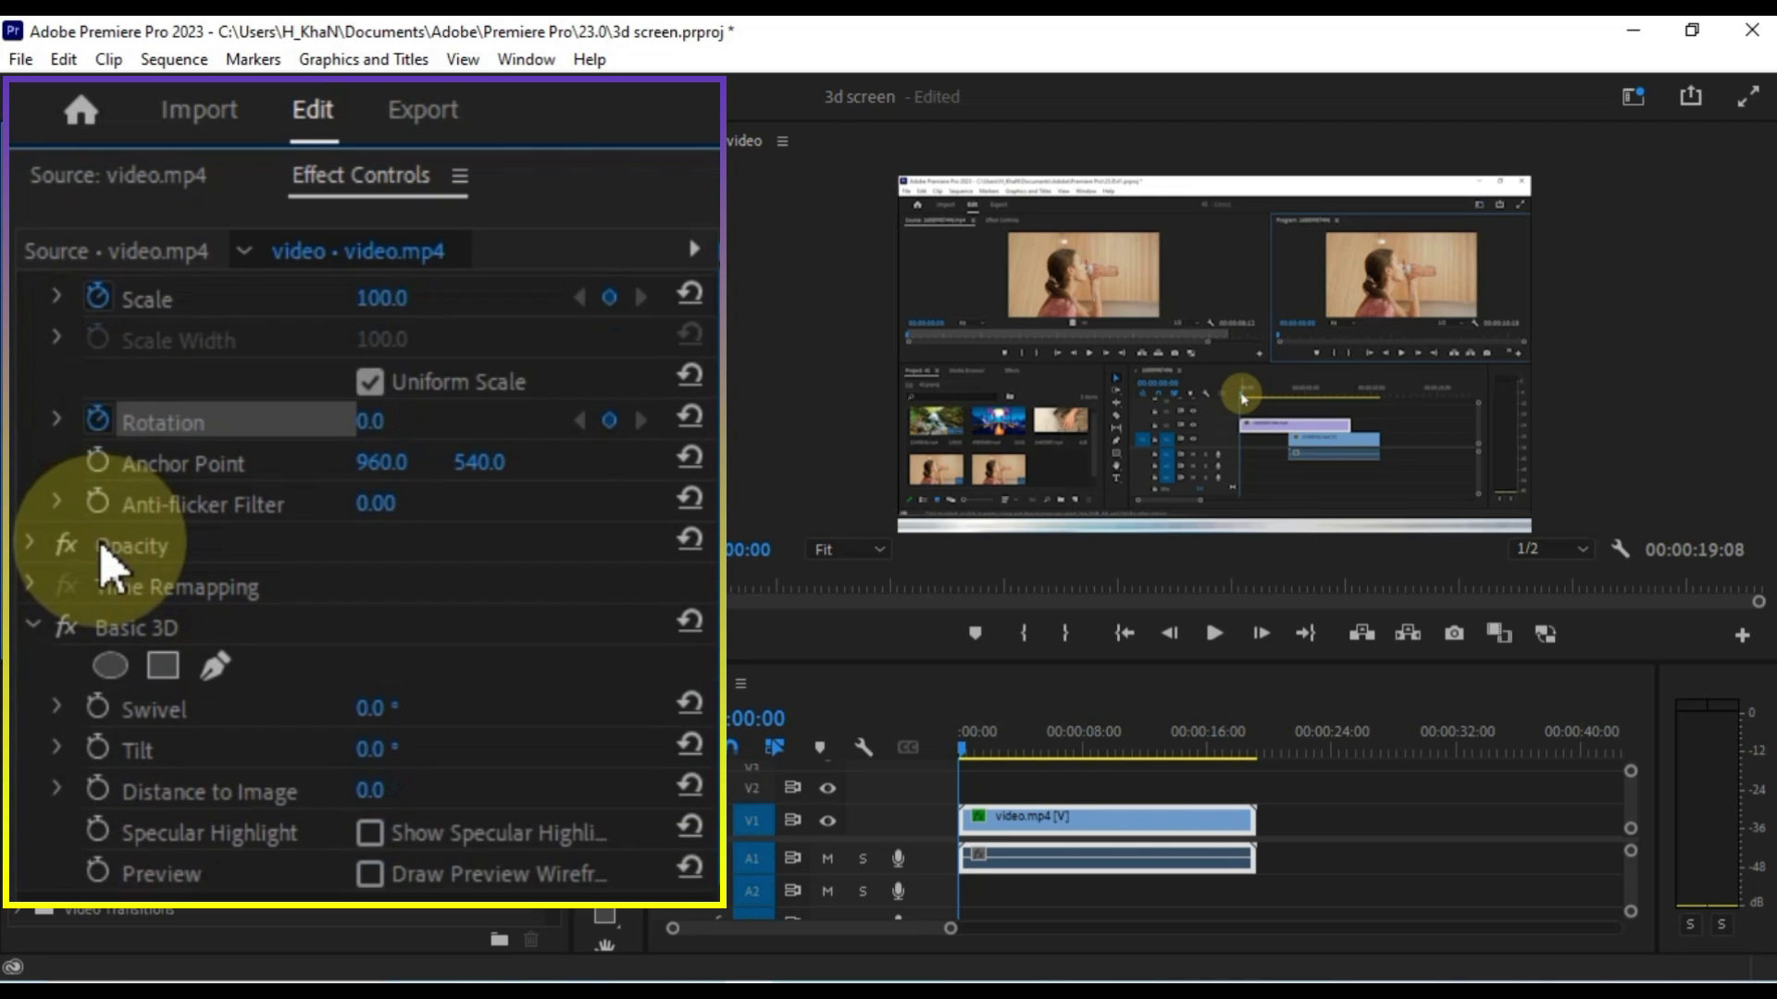
scroll(106, 563, down, 1)
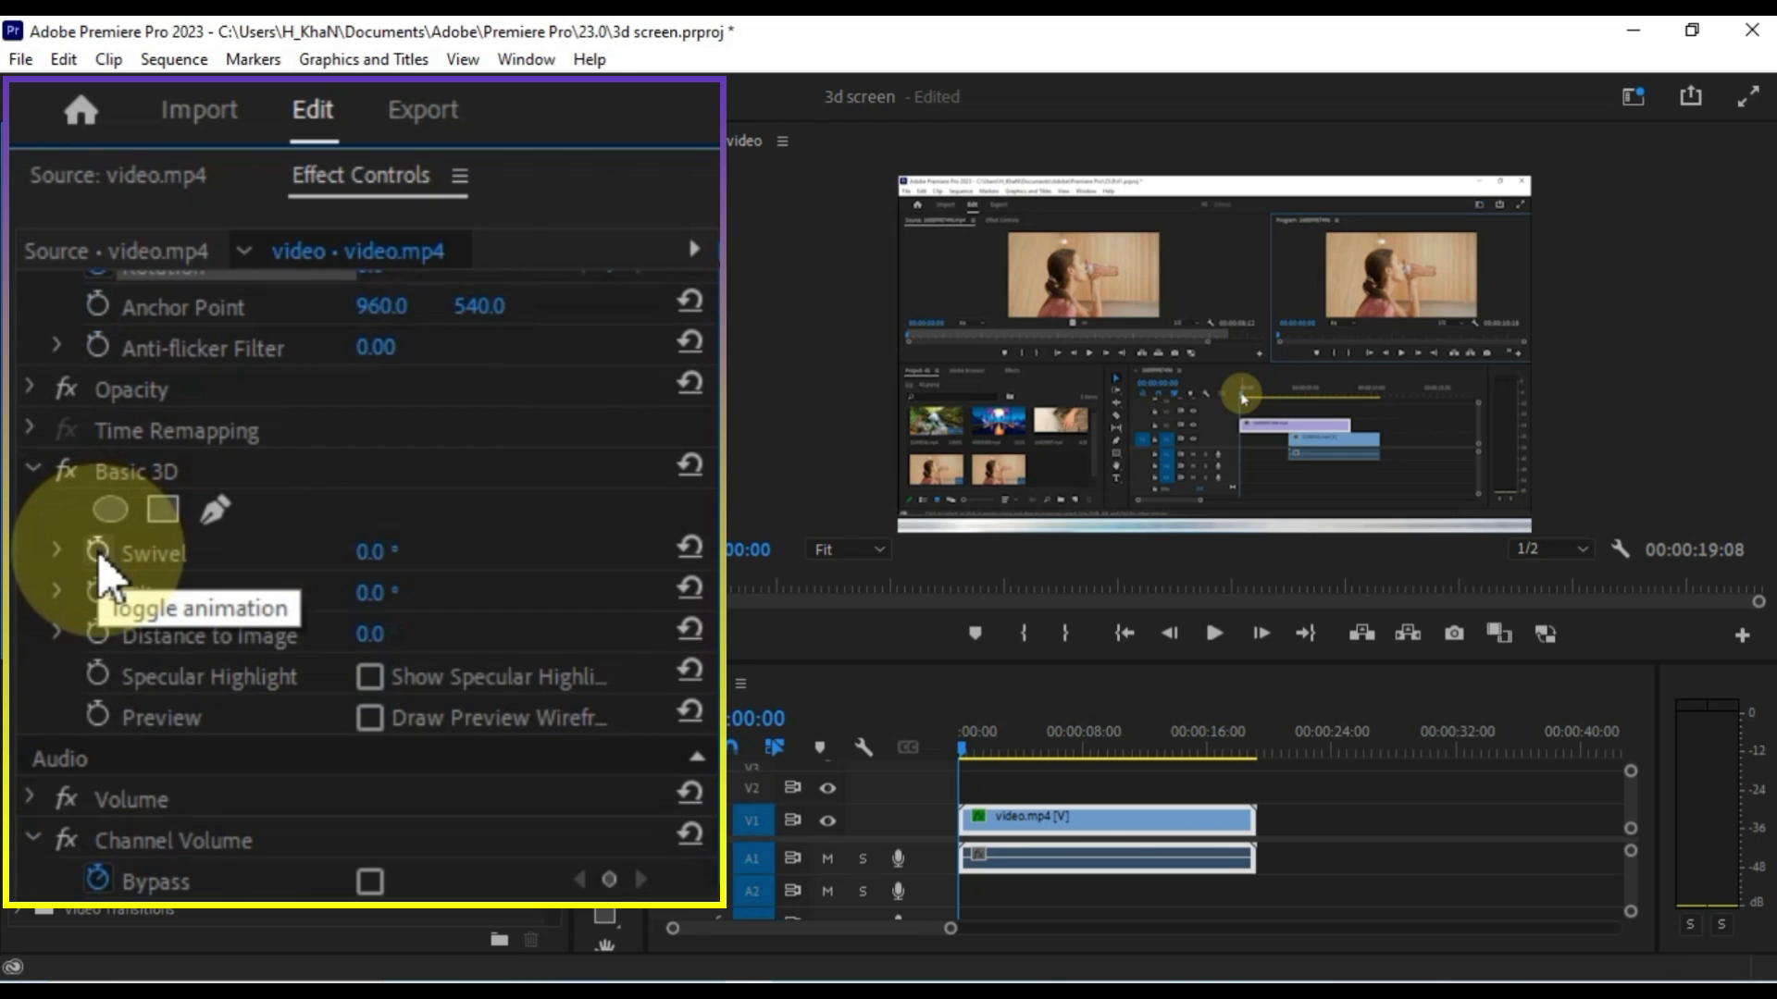
click(98, 553)
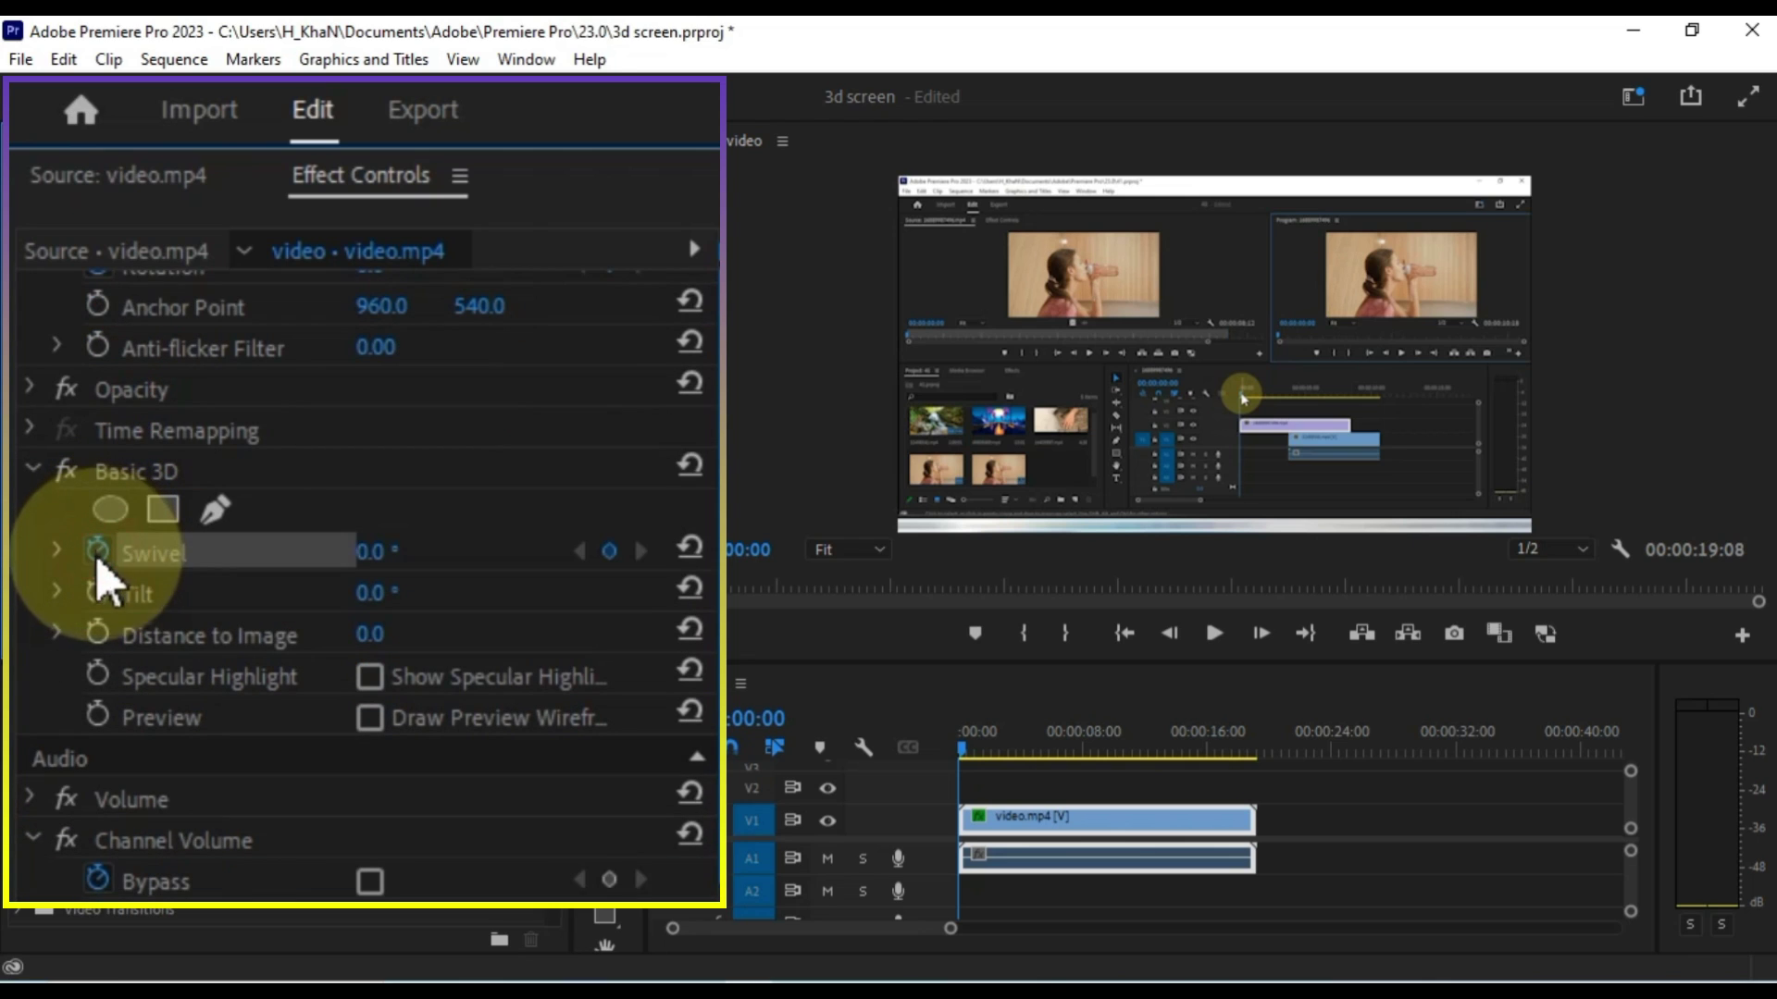
click(98, 593)
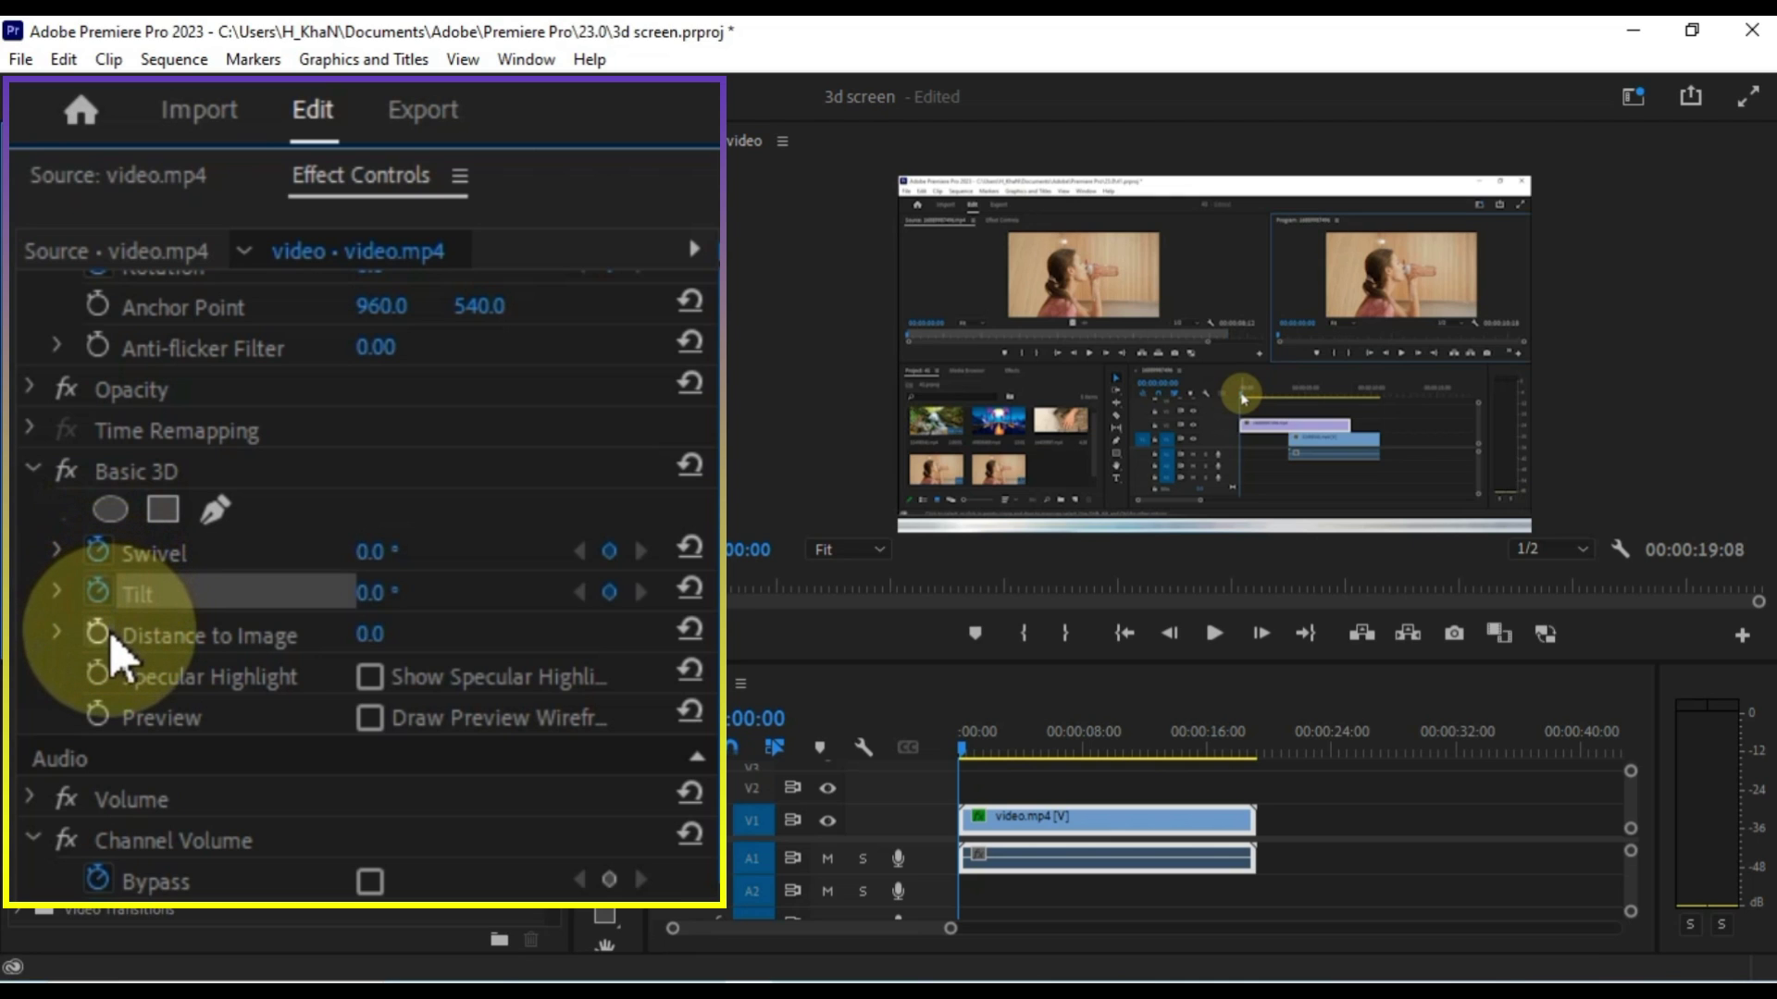
click(102, 634)
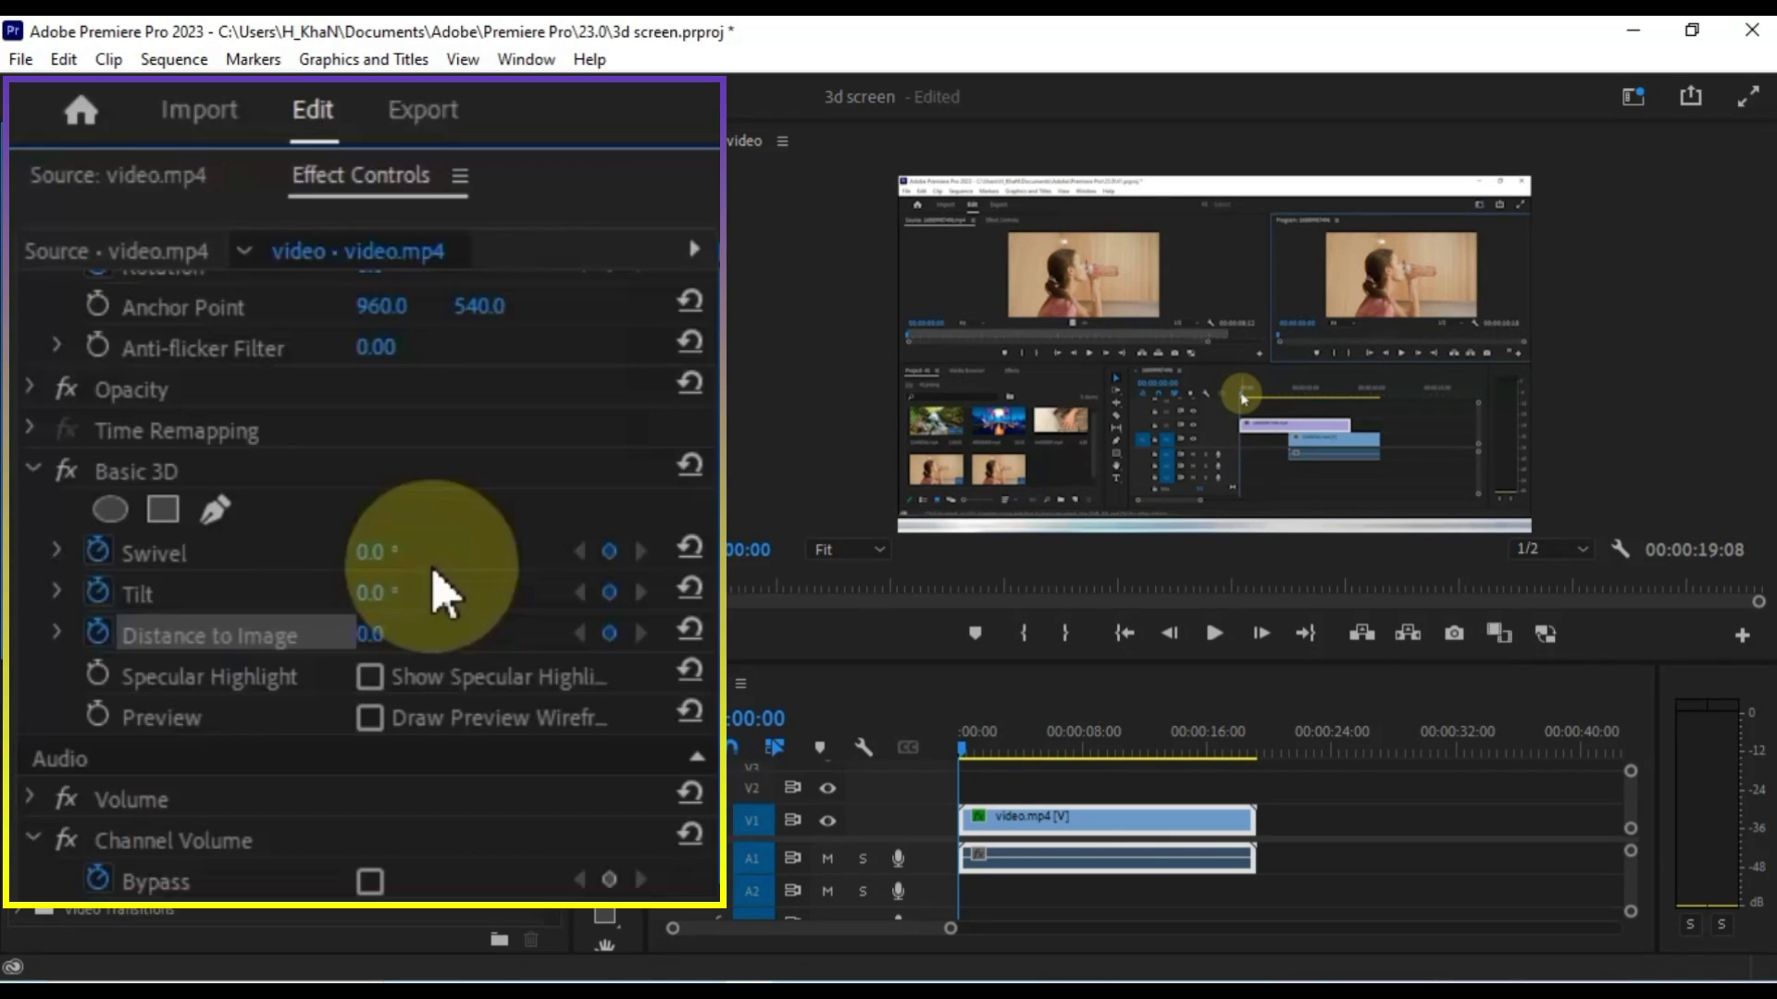
At the clip's start, set Basic 3D Swivel to 17°, Tilt to -19° and Distance to Image to -21, and Position to 841, 495.
drag(372, 634, 349, 634)
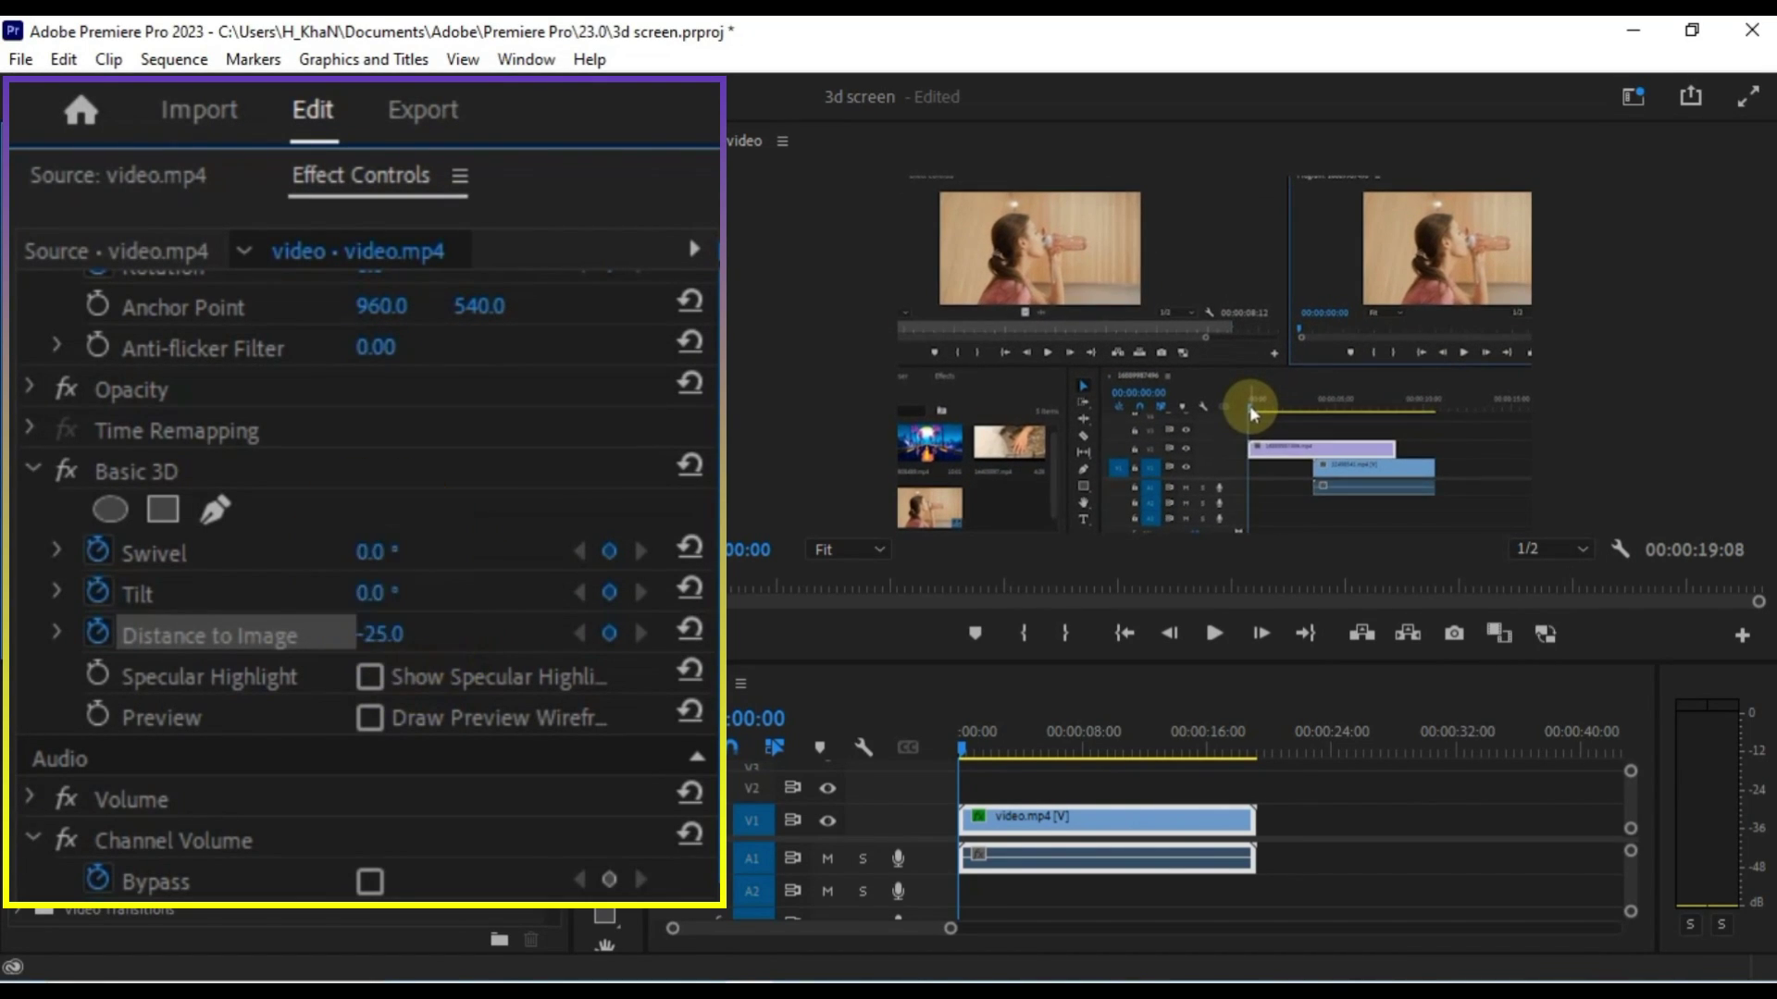
drag(370, 552, 397, 627)
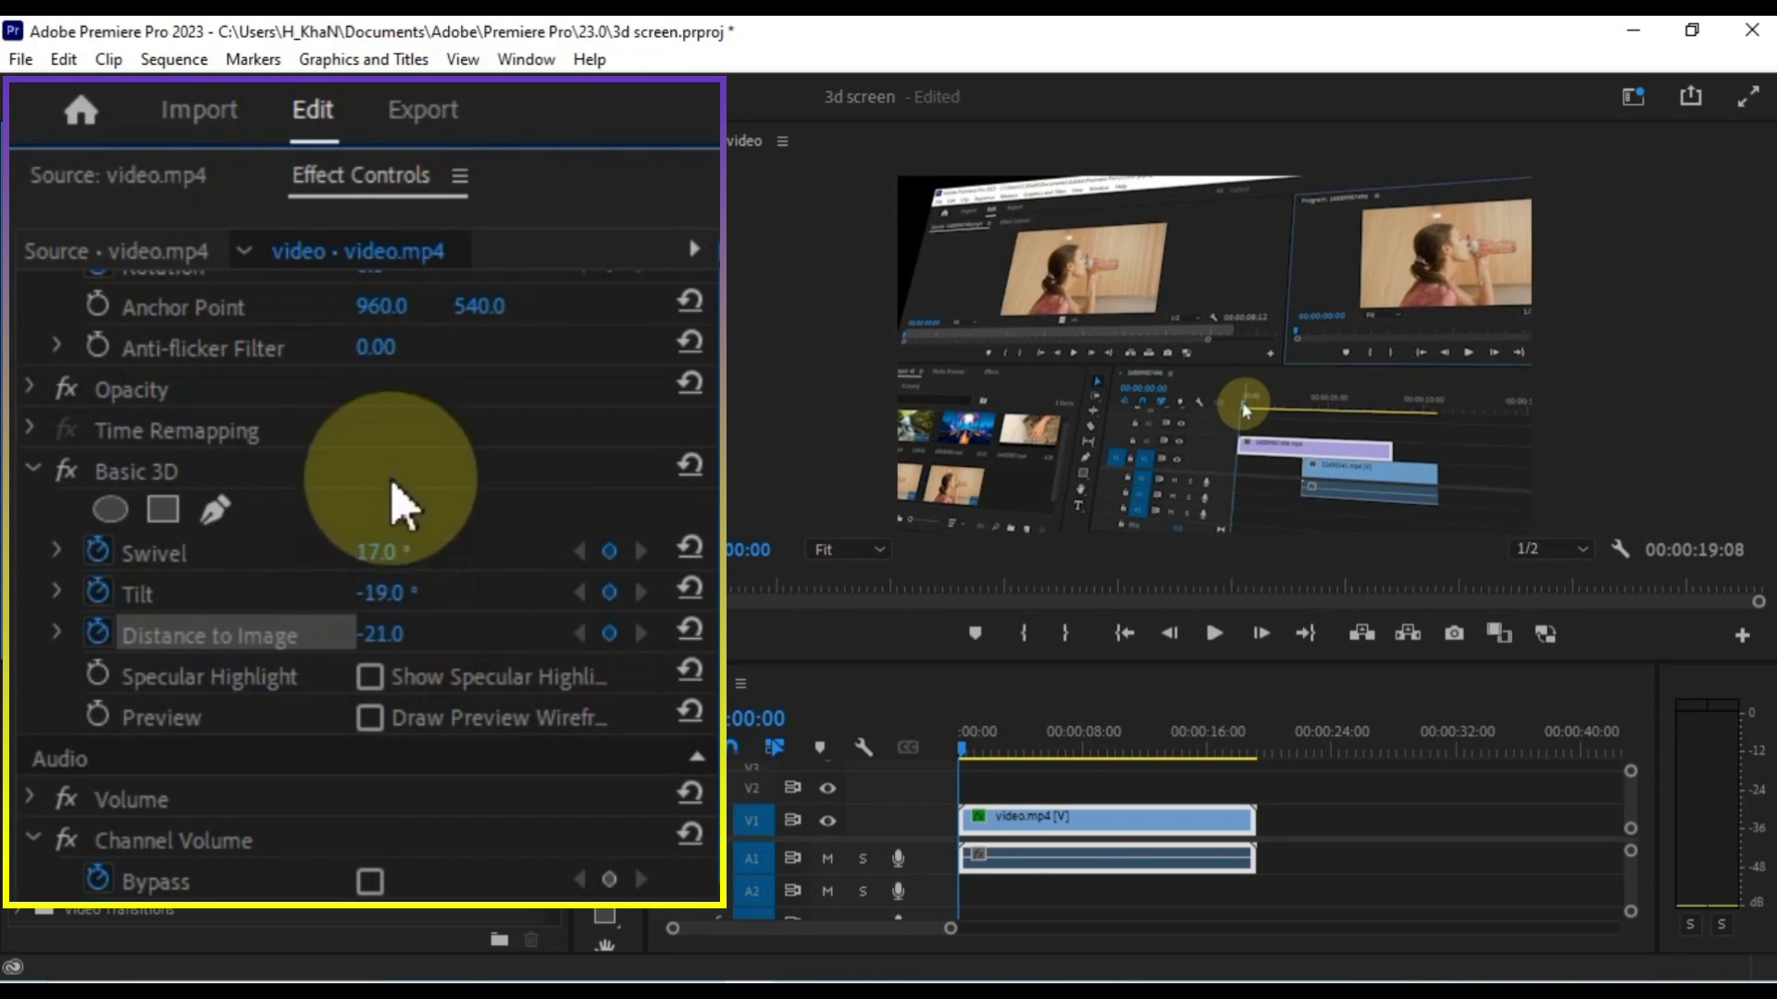
scroll(418, 412, up, 2)
scroll(413, 407, up, 2)
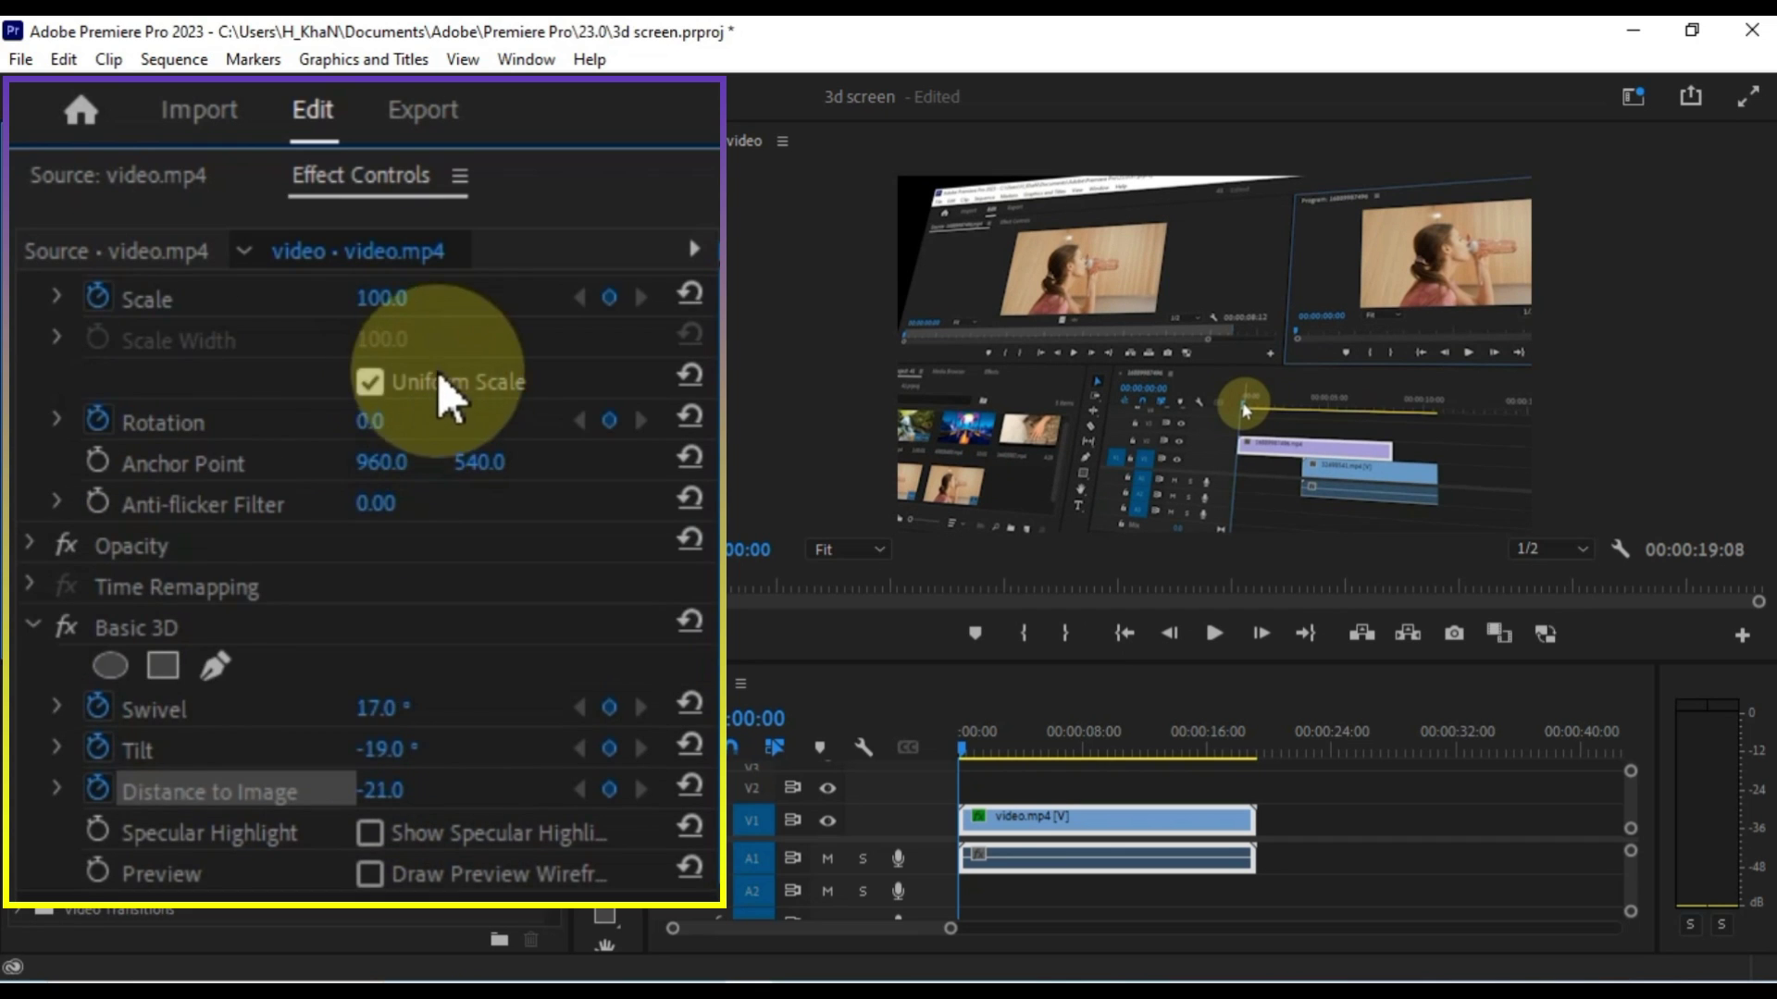
scroll(436, 382, up, 3)
drag(480, 374, 262, 373)
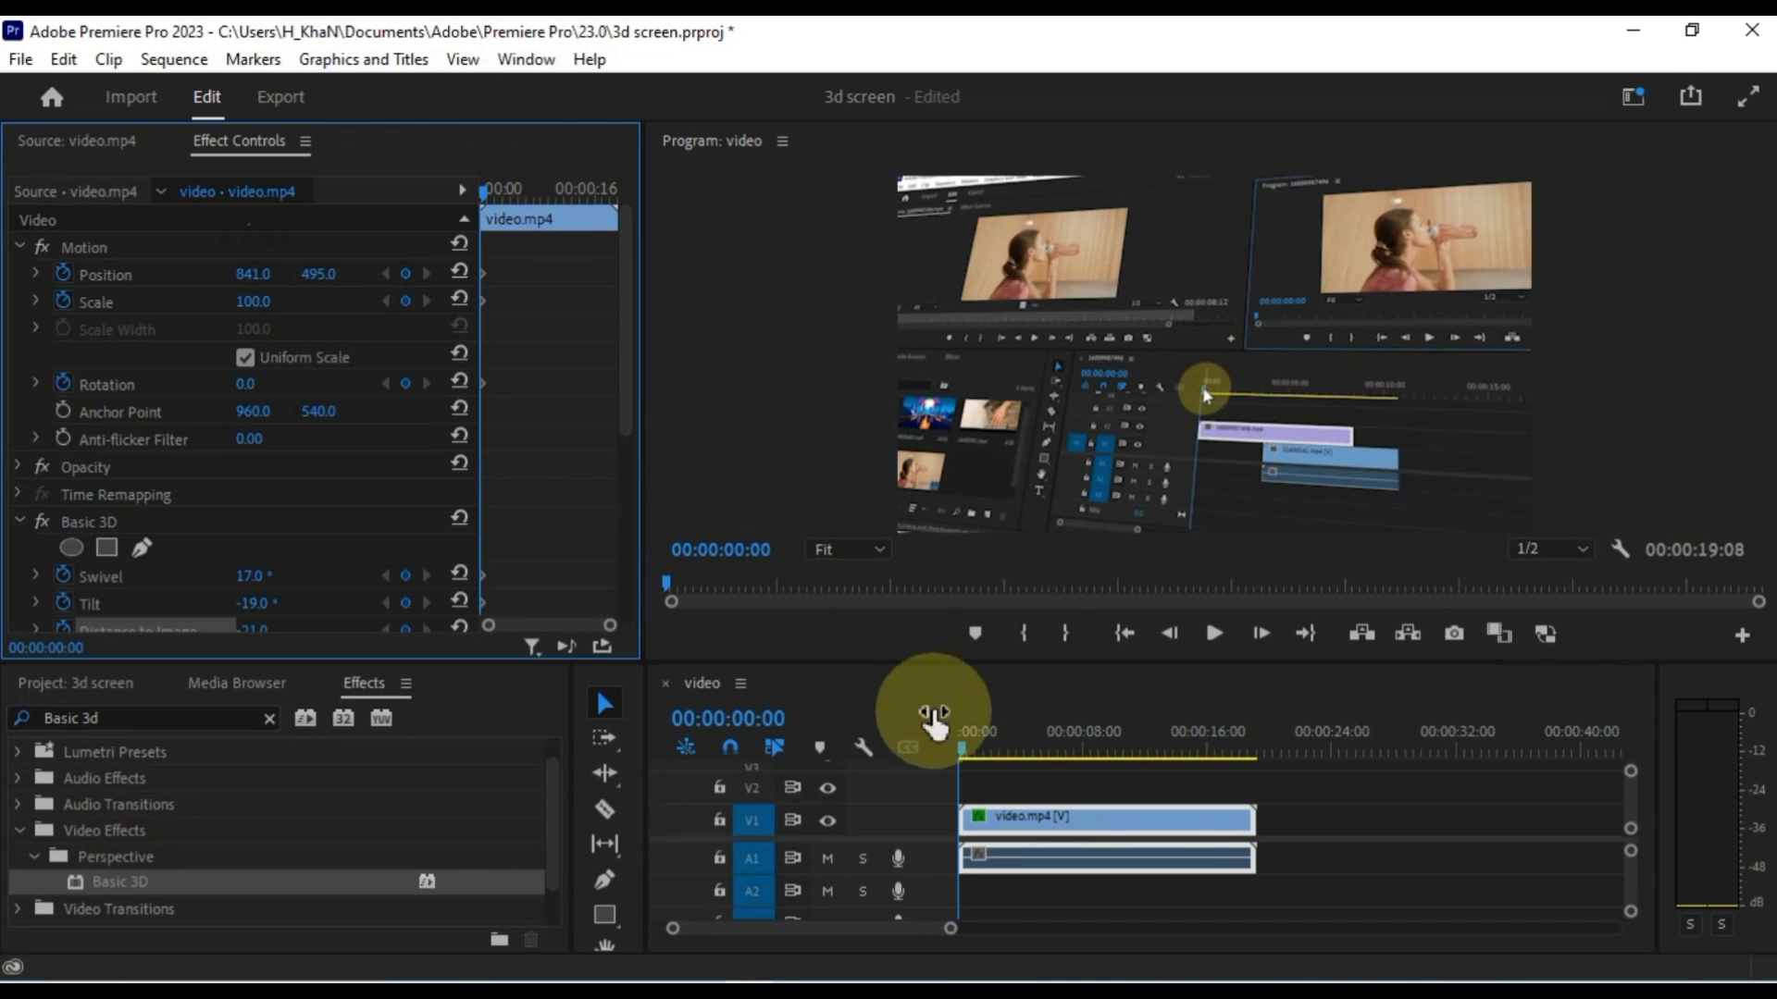
Add keyframes at 00:00:01:15 that hold the current Position, Scale, Rotation, Swivel, Tilt and Distance to Image values.
drag(959, 755, 986, 755)
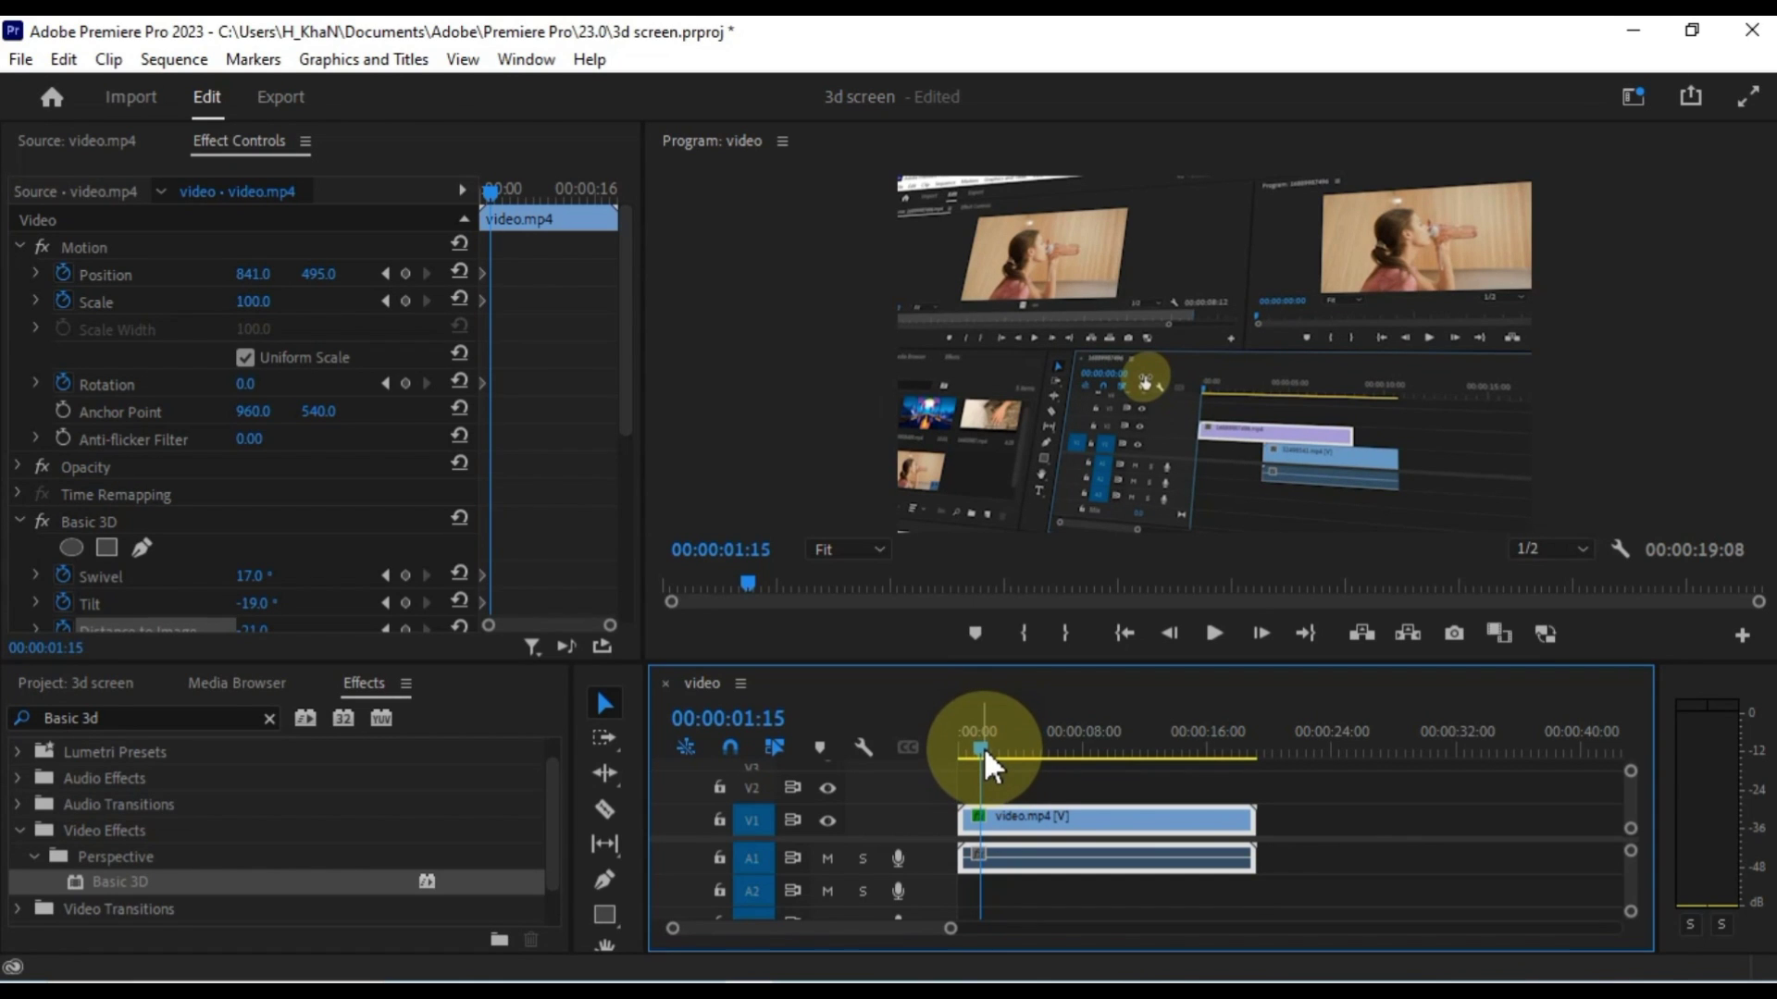
click(609, 374)
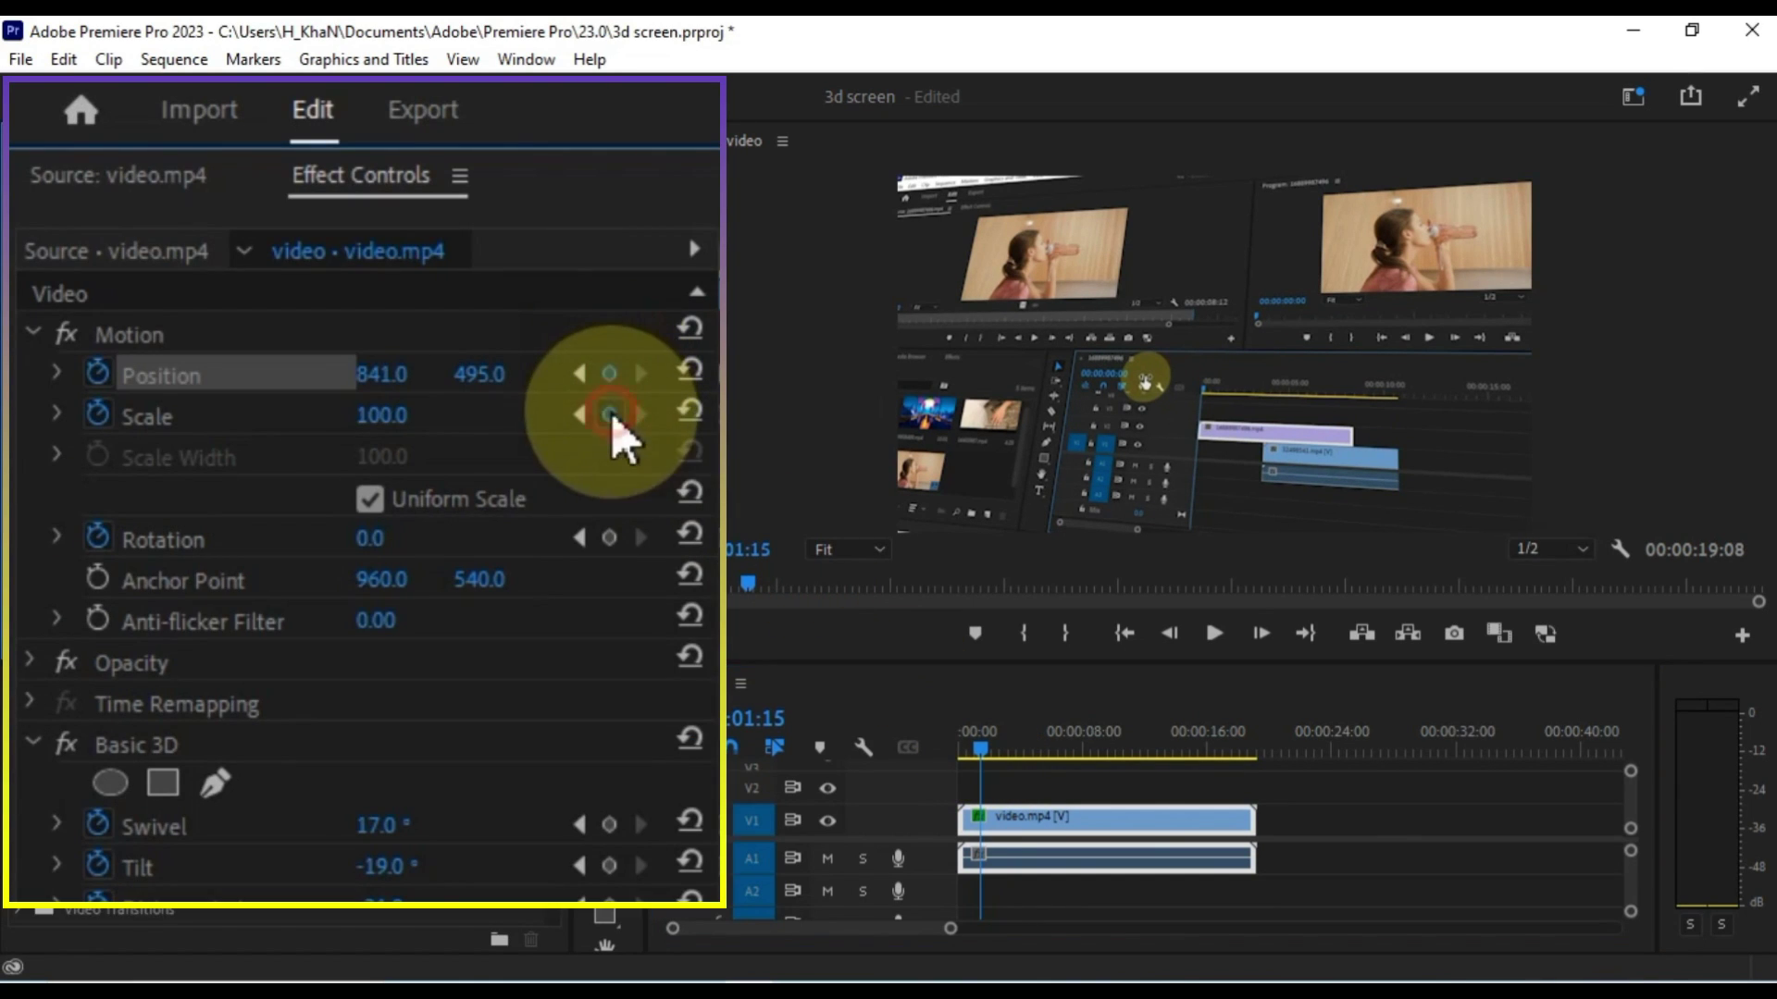
click(610, 414)
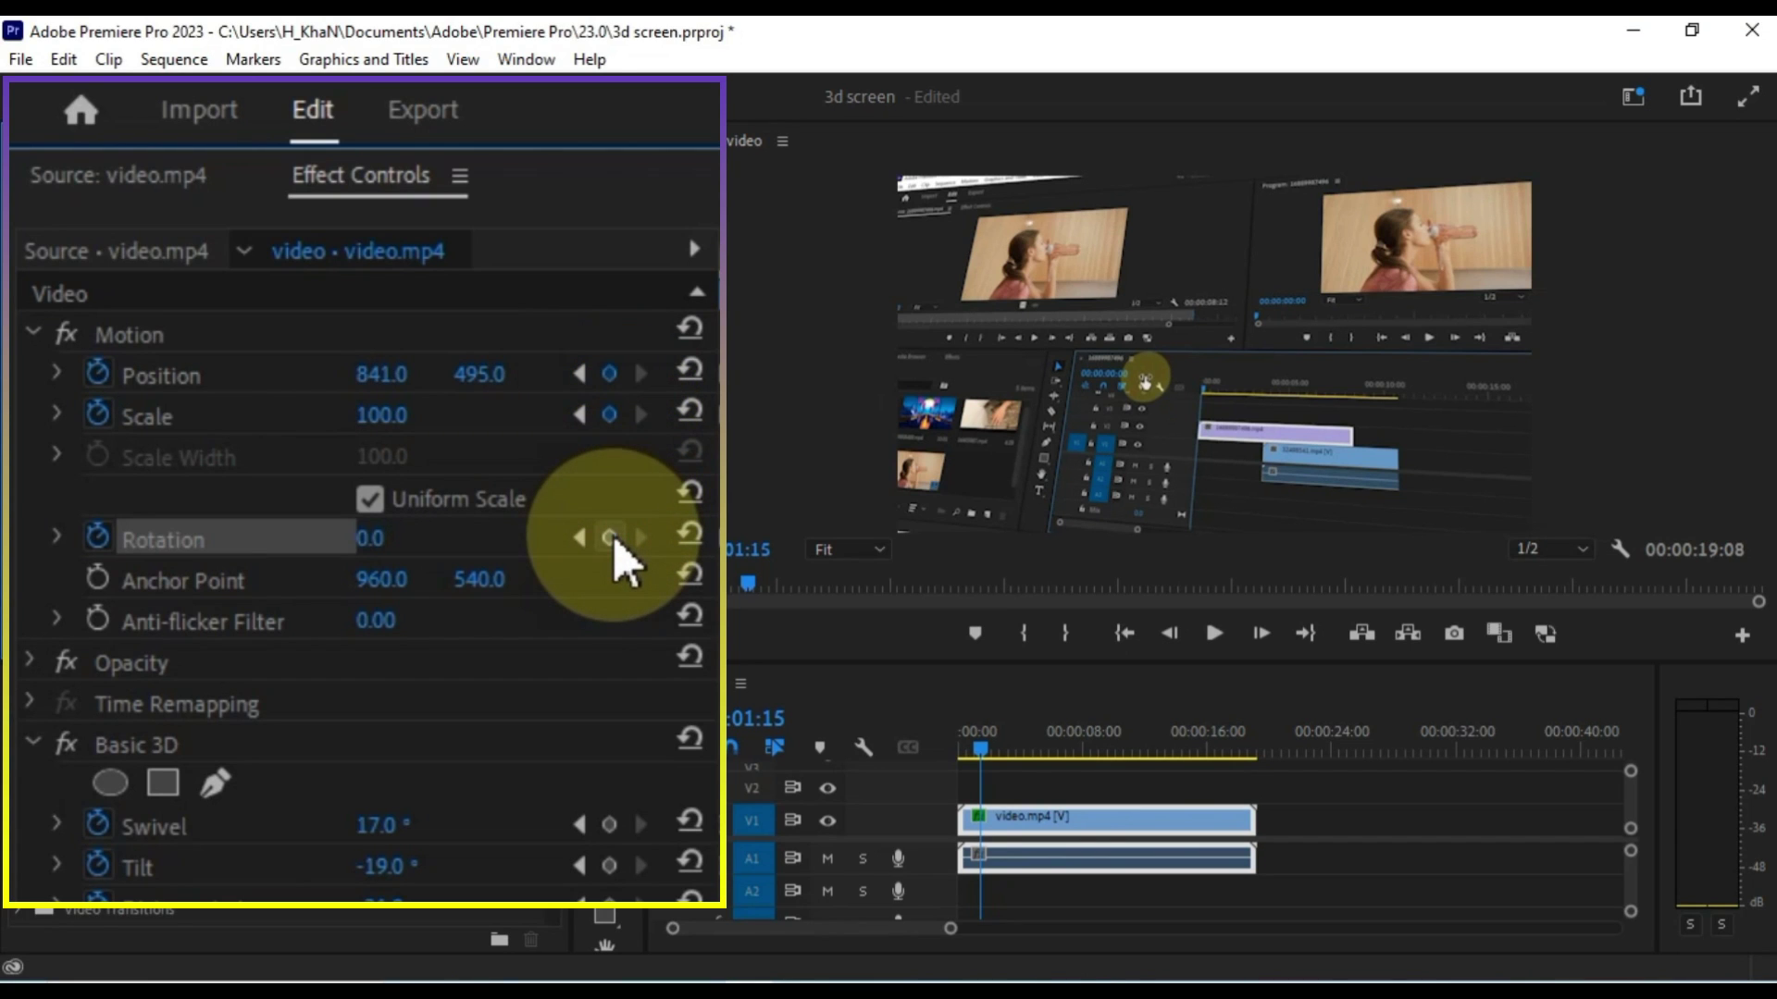
scroll(618, 558, down, 6)
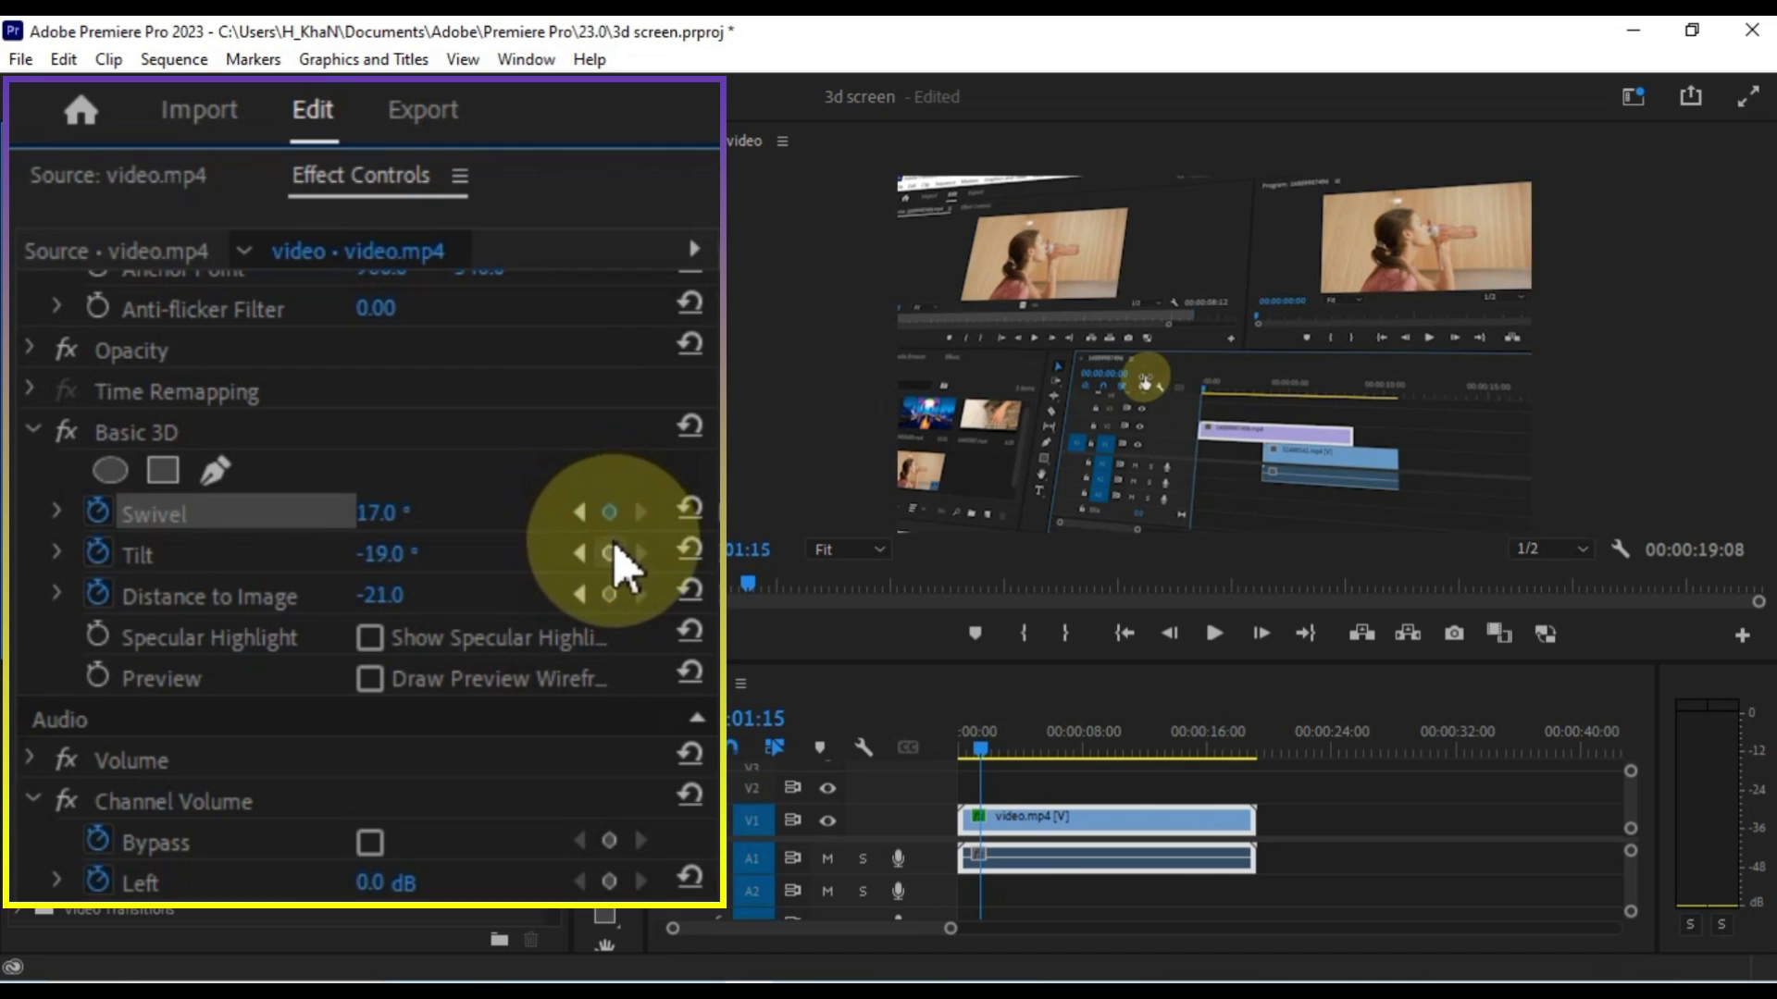
click(609, 552)
click(609, 594)
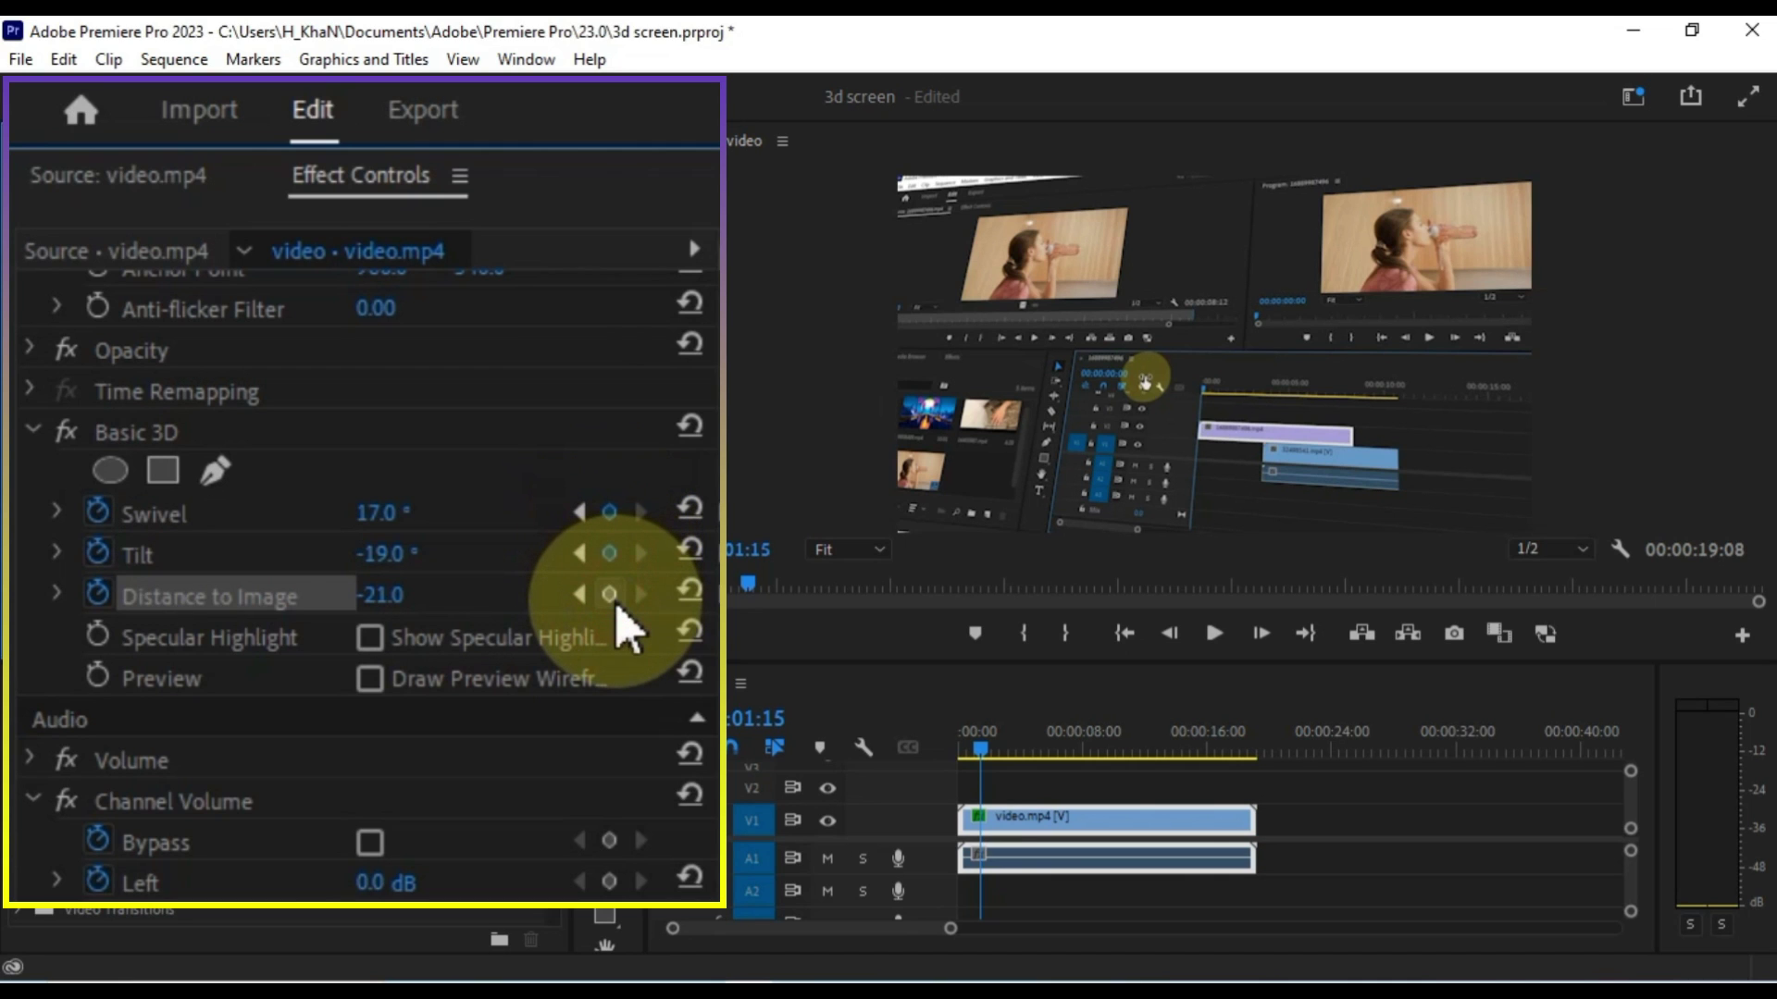
At 00:00:02:26, set the clip's Basic 3D Swivel to -23° and Tilt to 7°.
click(880, 663)
drag(981, 750, 1003, 746)
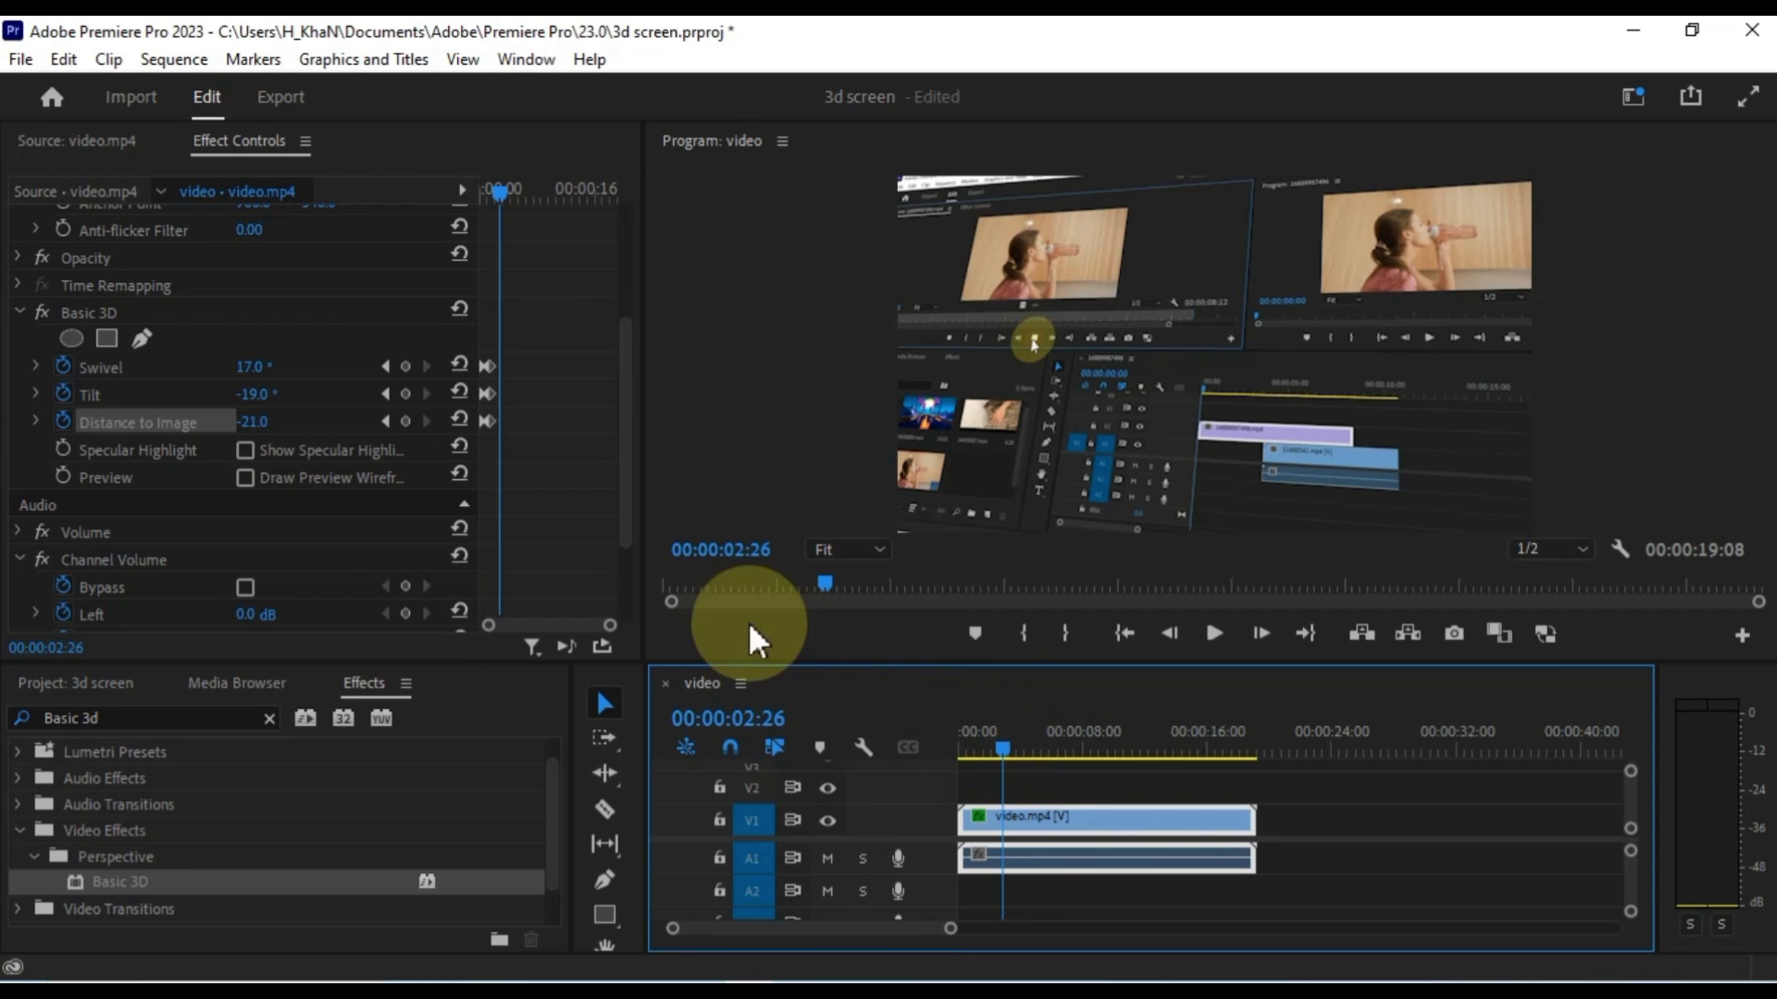
drag(257, 369, 223, 369)
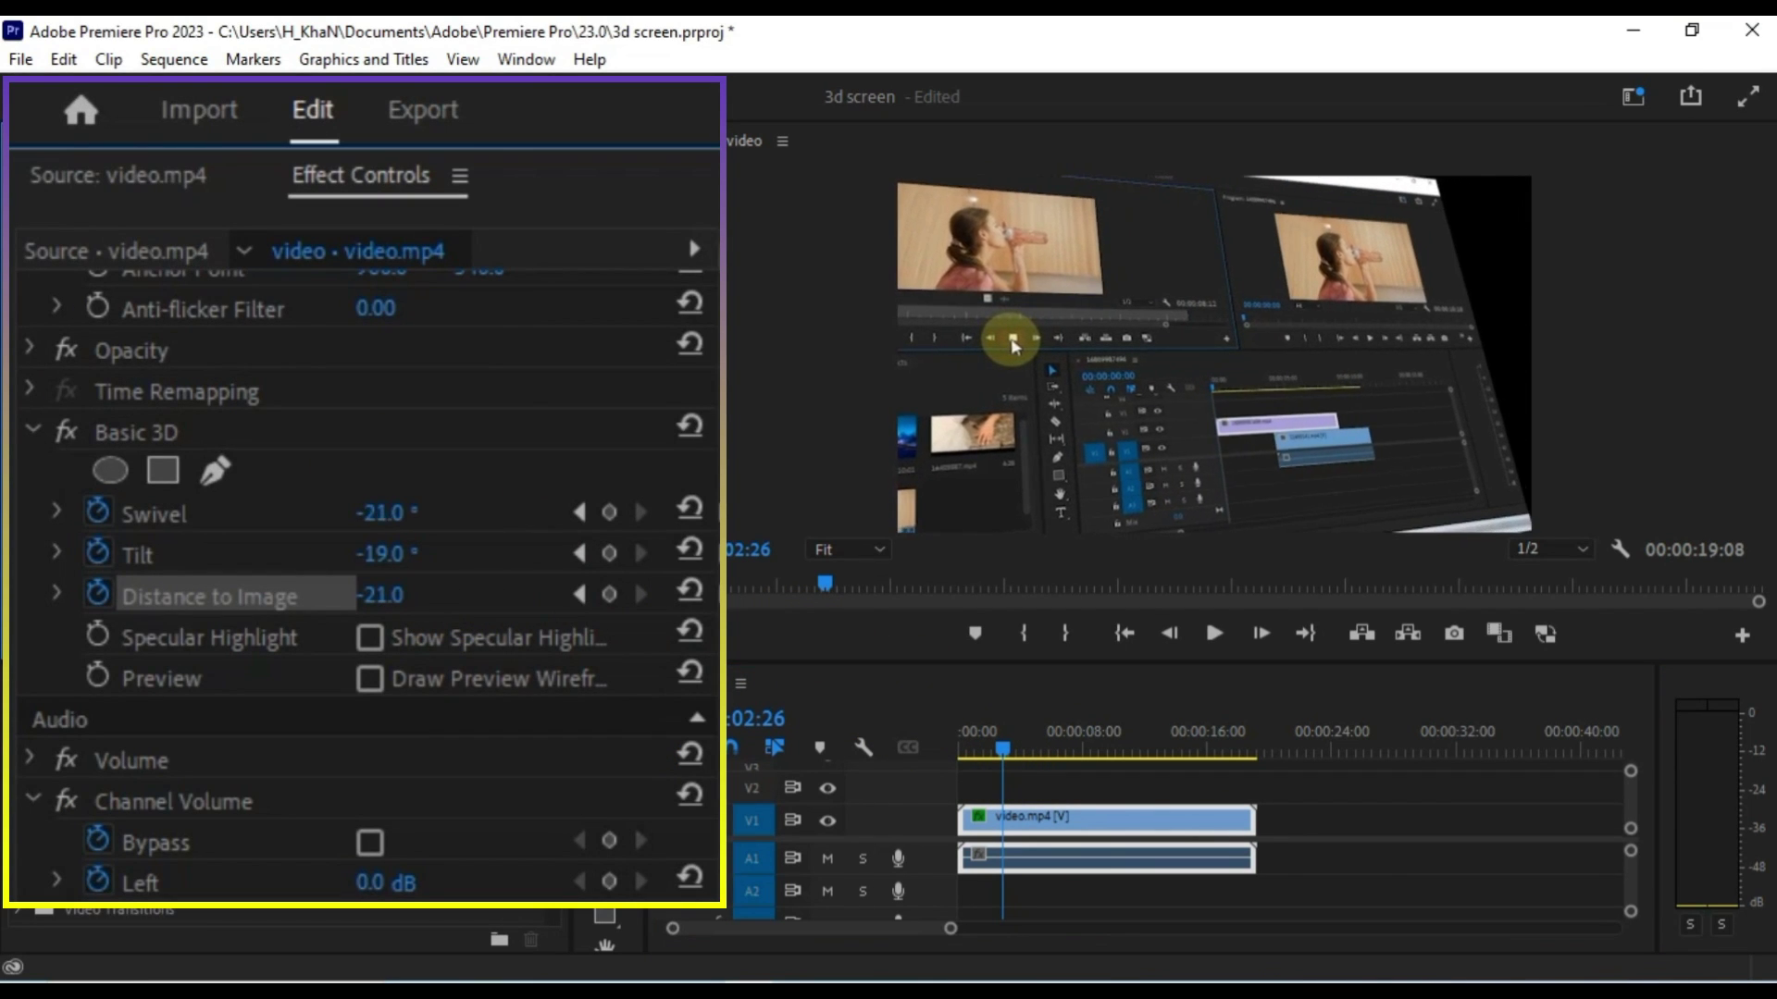
click(400, 514)
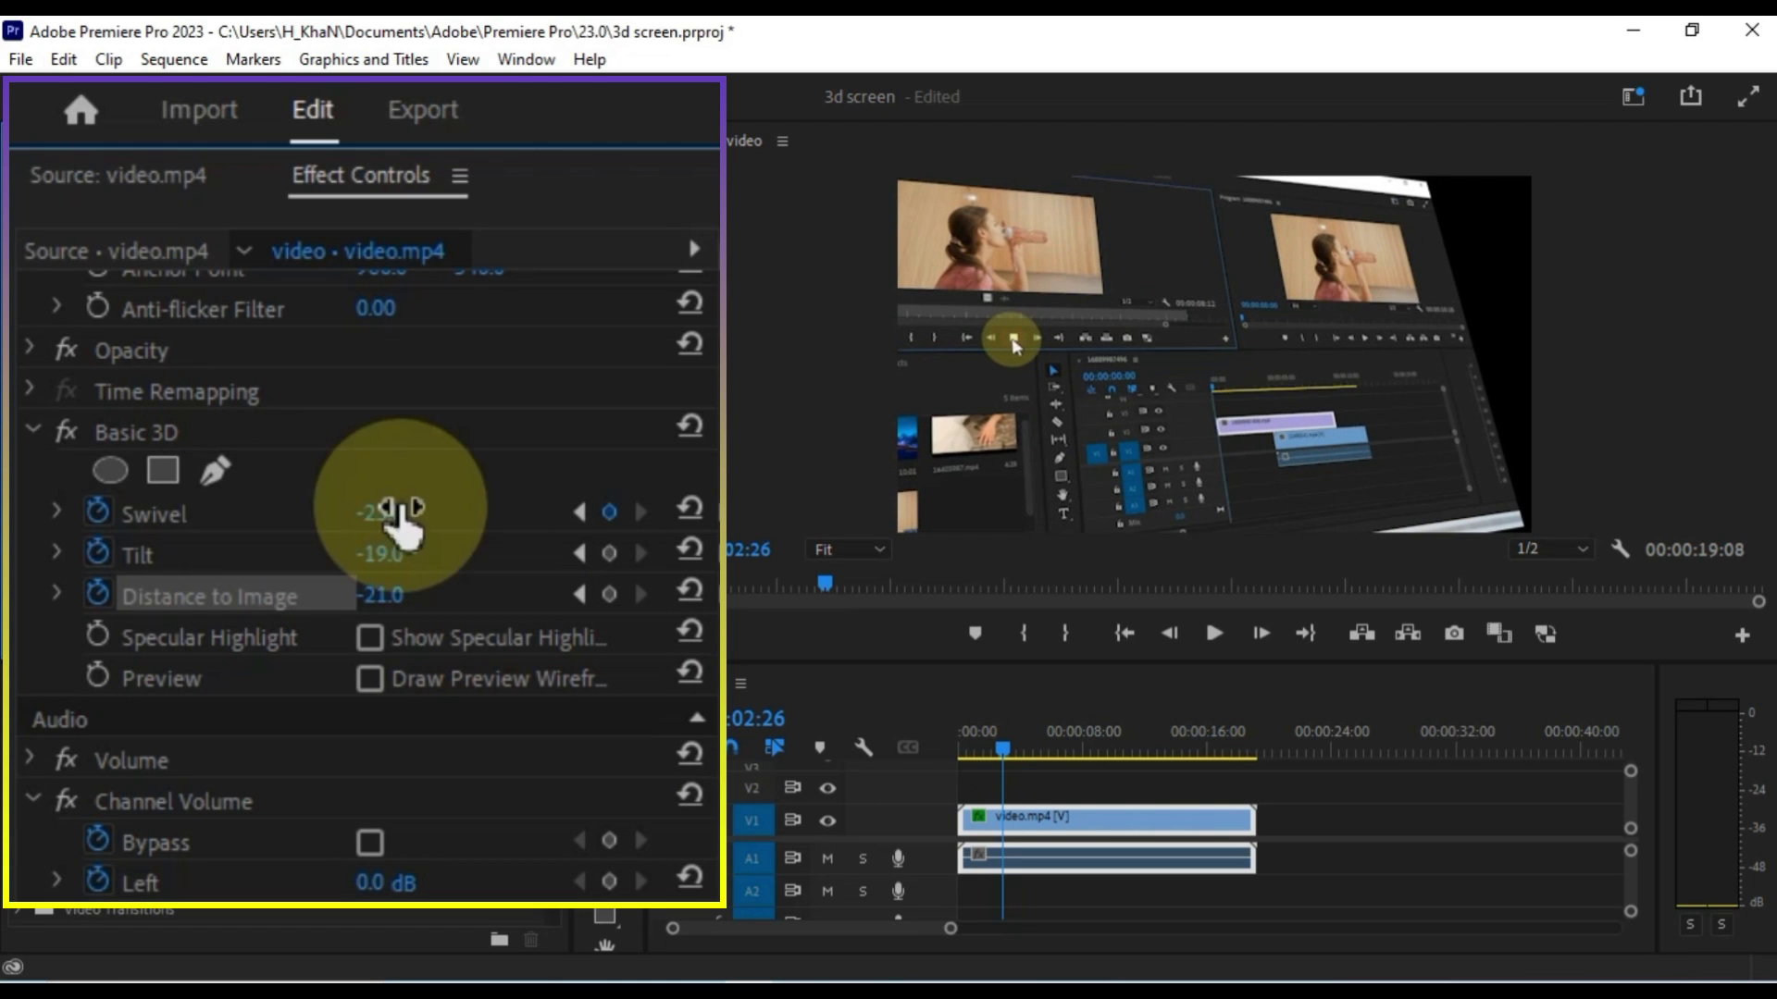
drag(398, 555, 421, 555)
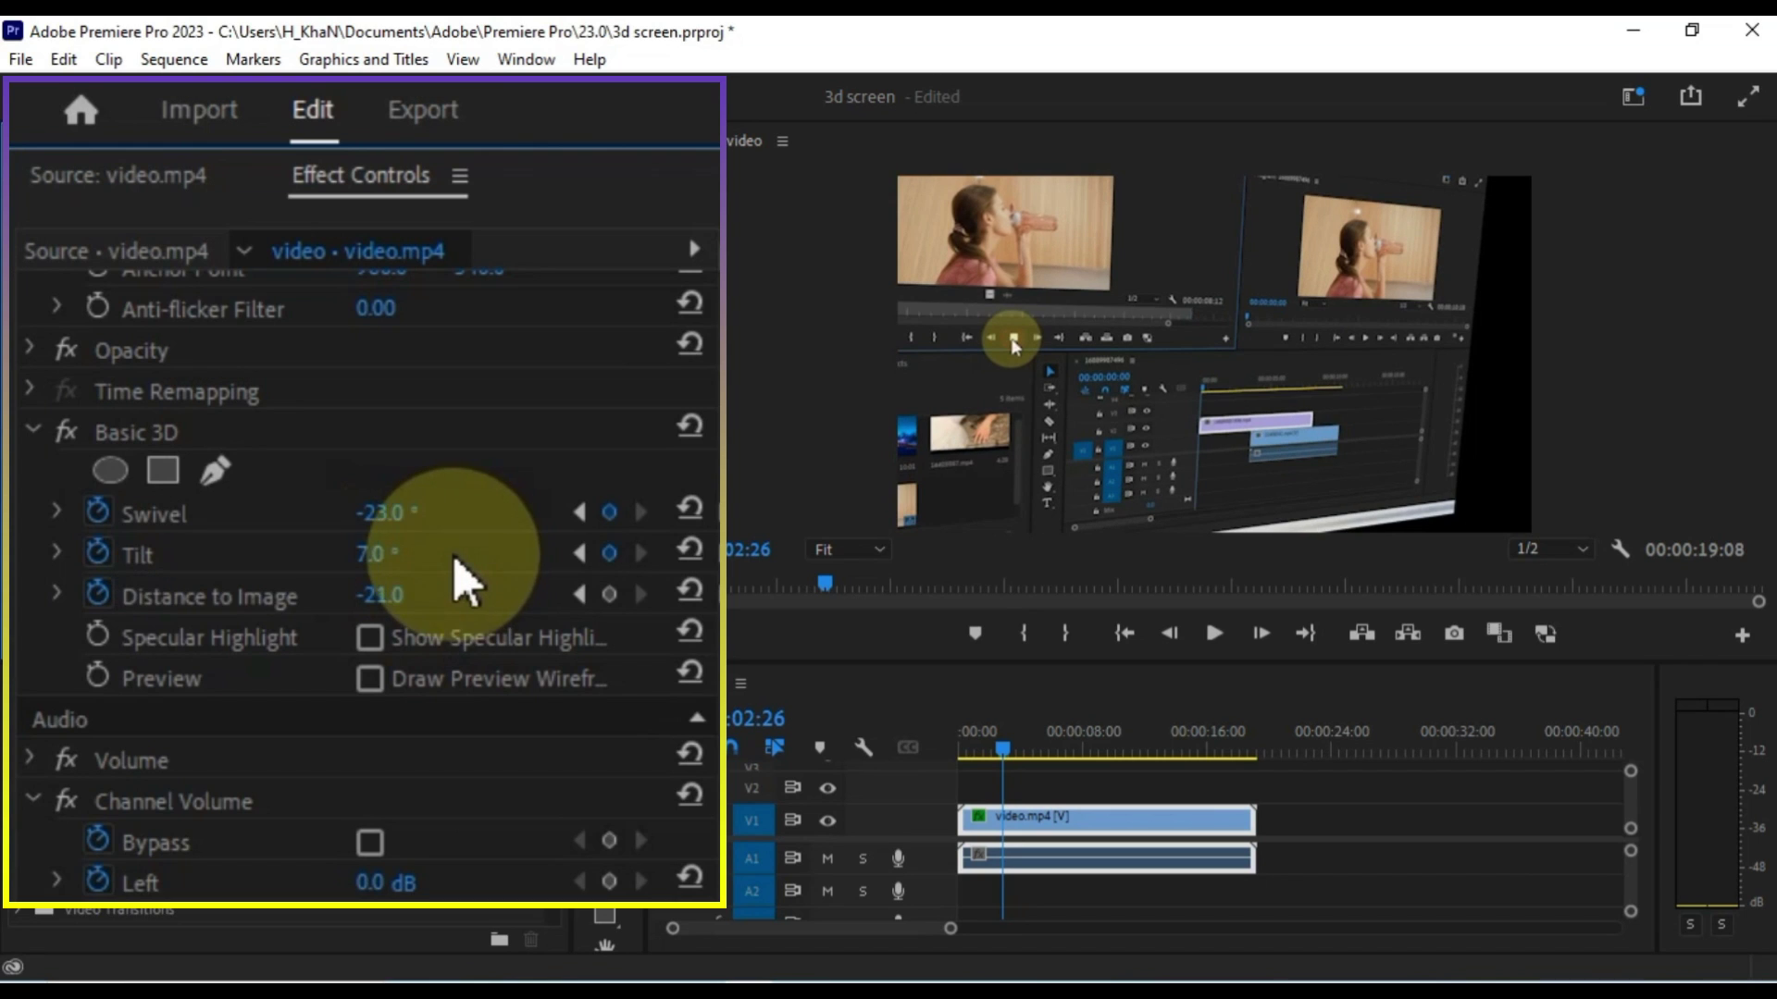
Reposition the tilted clip at 00:00:02:26 by setting its Motion Position to 1165, 554.
scroll(456, 574, up, 5)
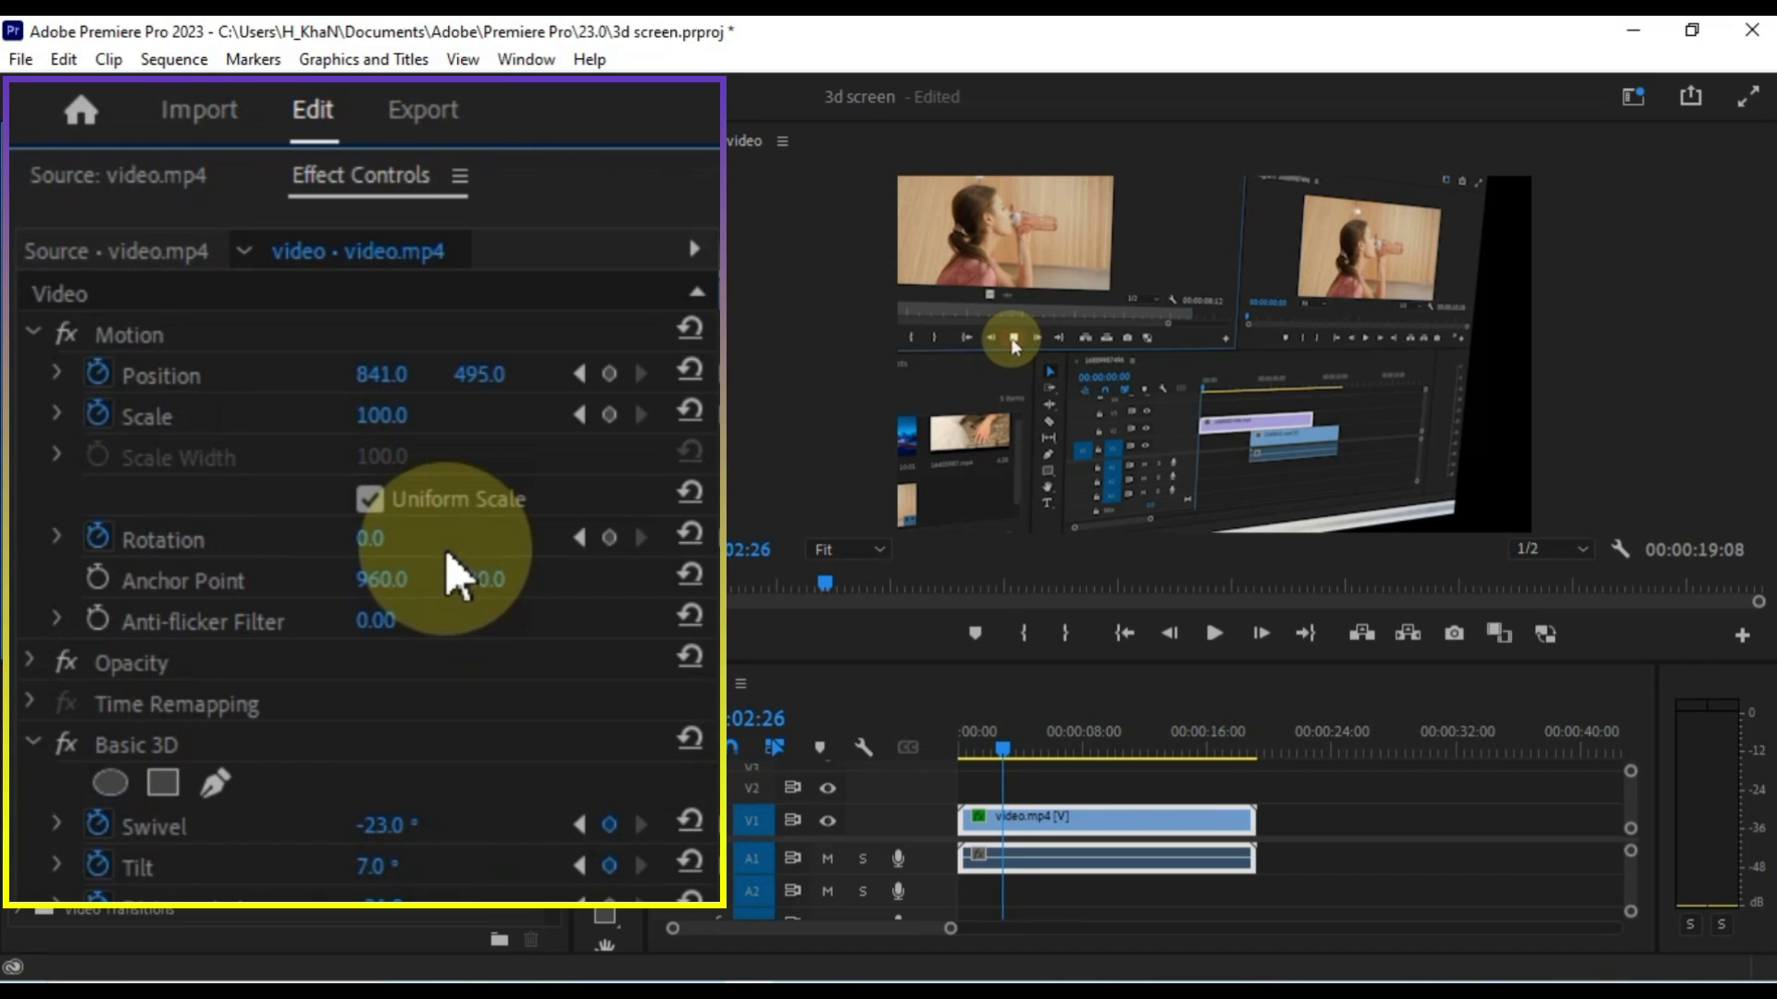
drag(380, 374, 637, 374)
drag(479, 374, 533, 374)
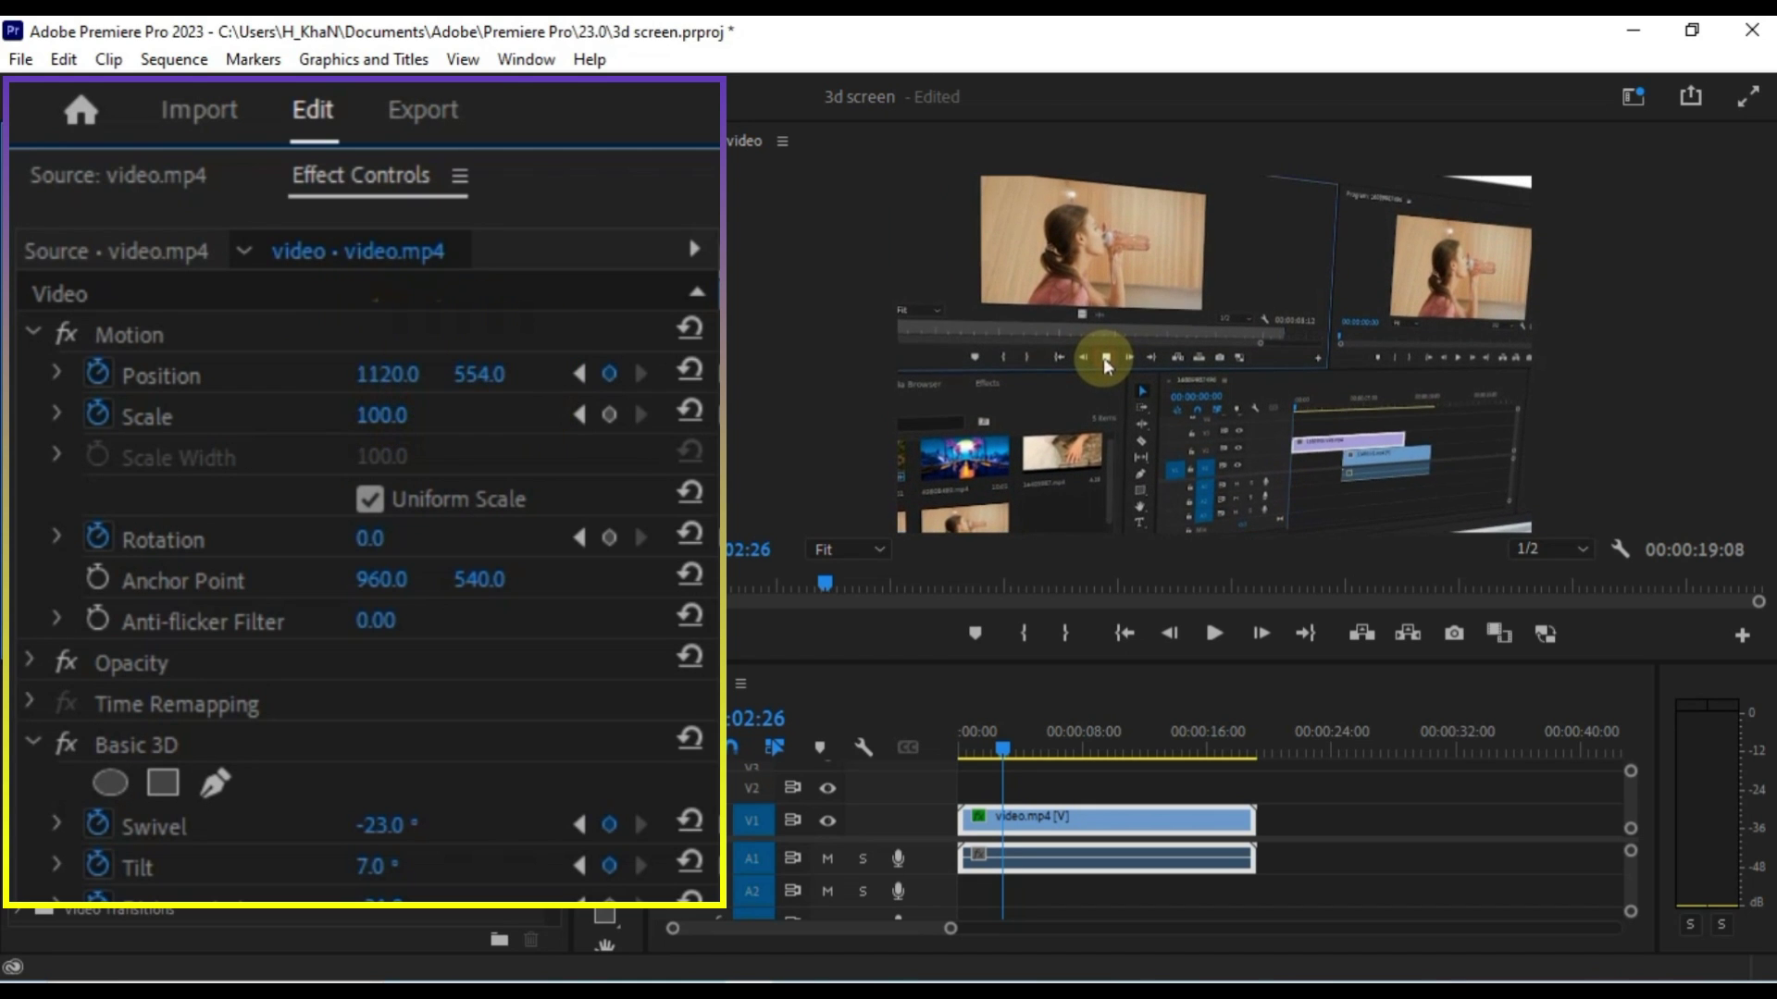
mouse_move(413, 374)
mouse_down()
mouse_move(447, 374)
mouse_move(397, 374)
mouse_up()
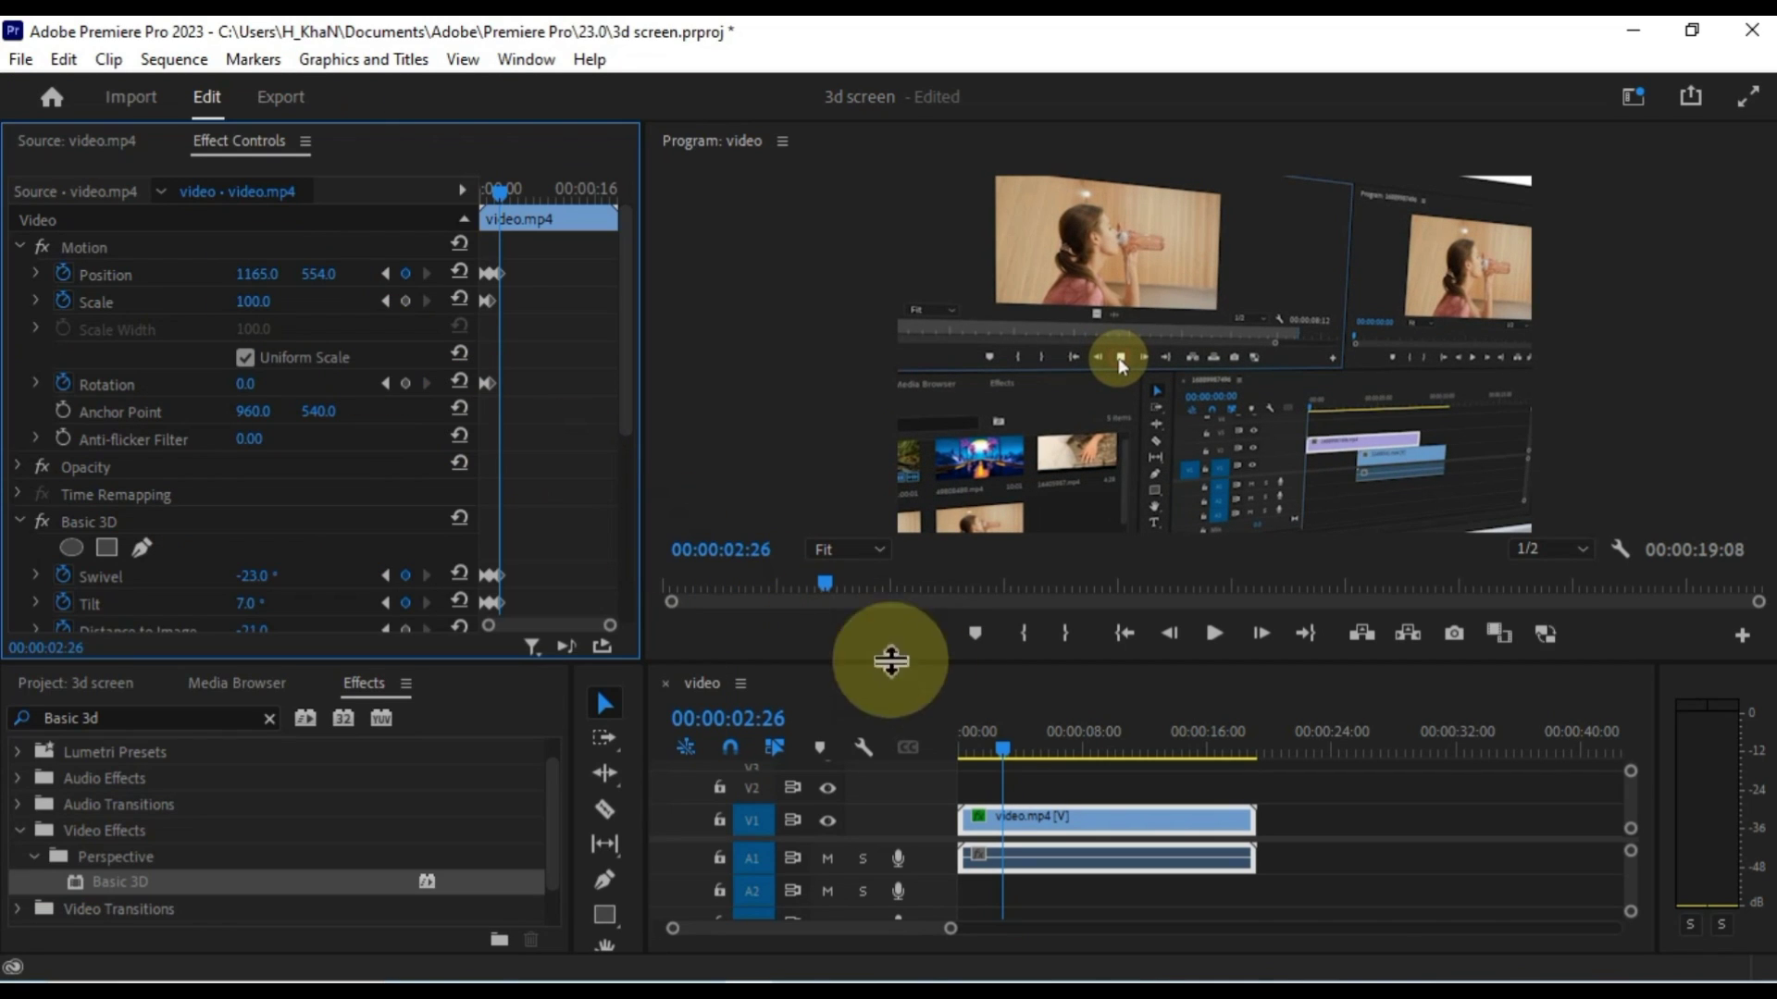
Play the sequence from near its start to preview the camera move through the first keyframes.
drag(1001, 746, 962, 754)
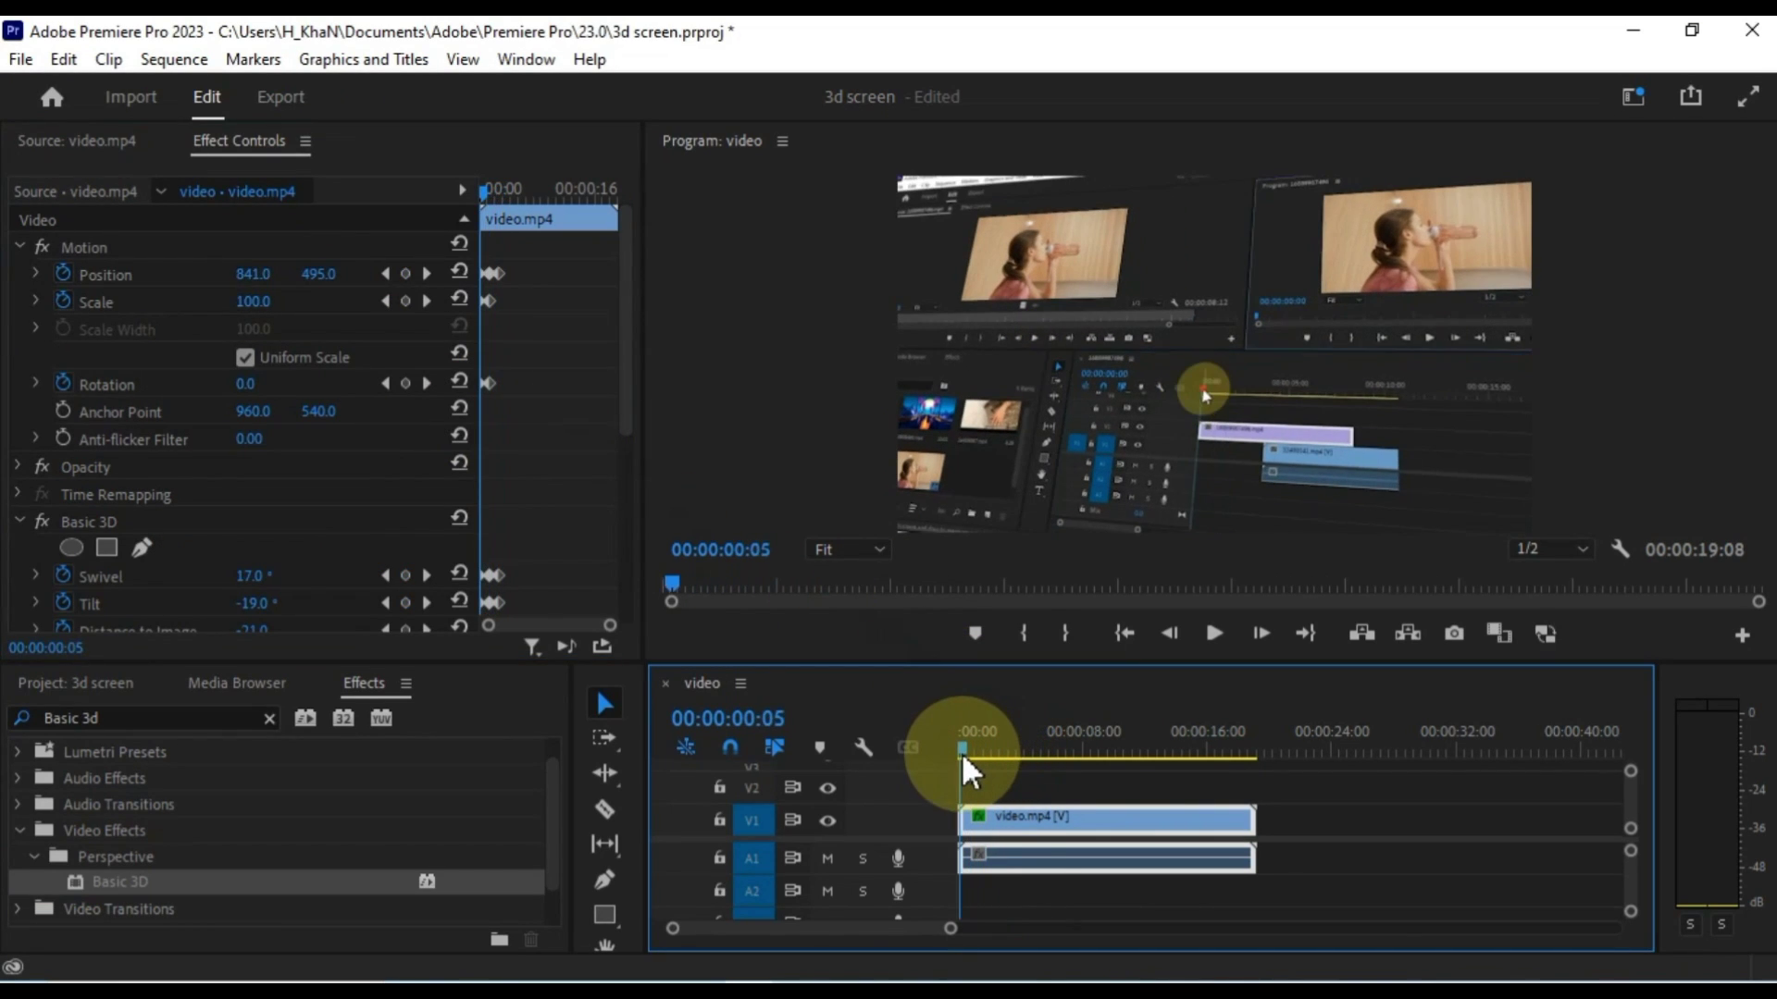
key(space)
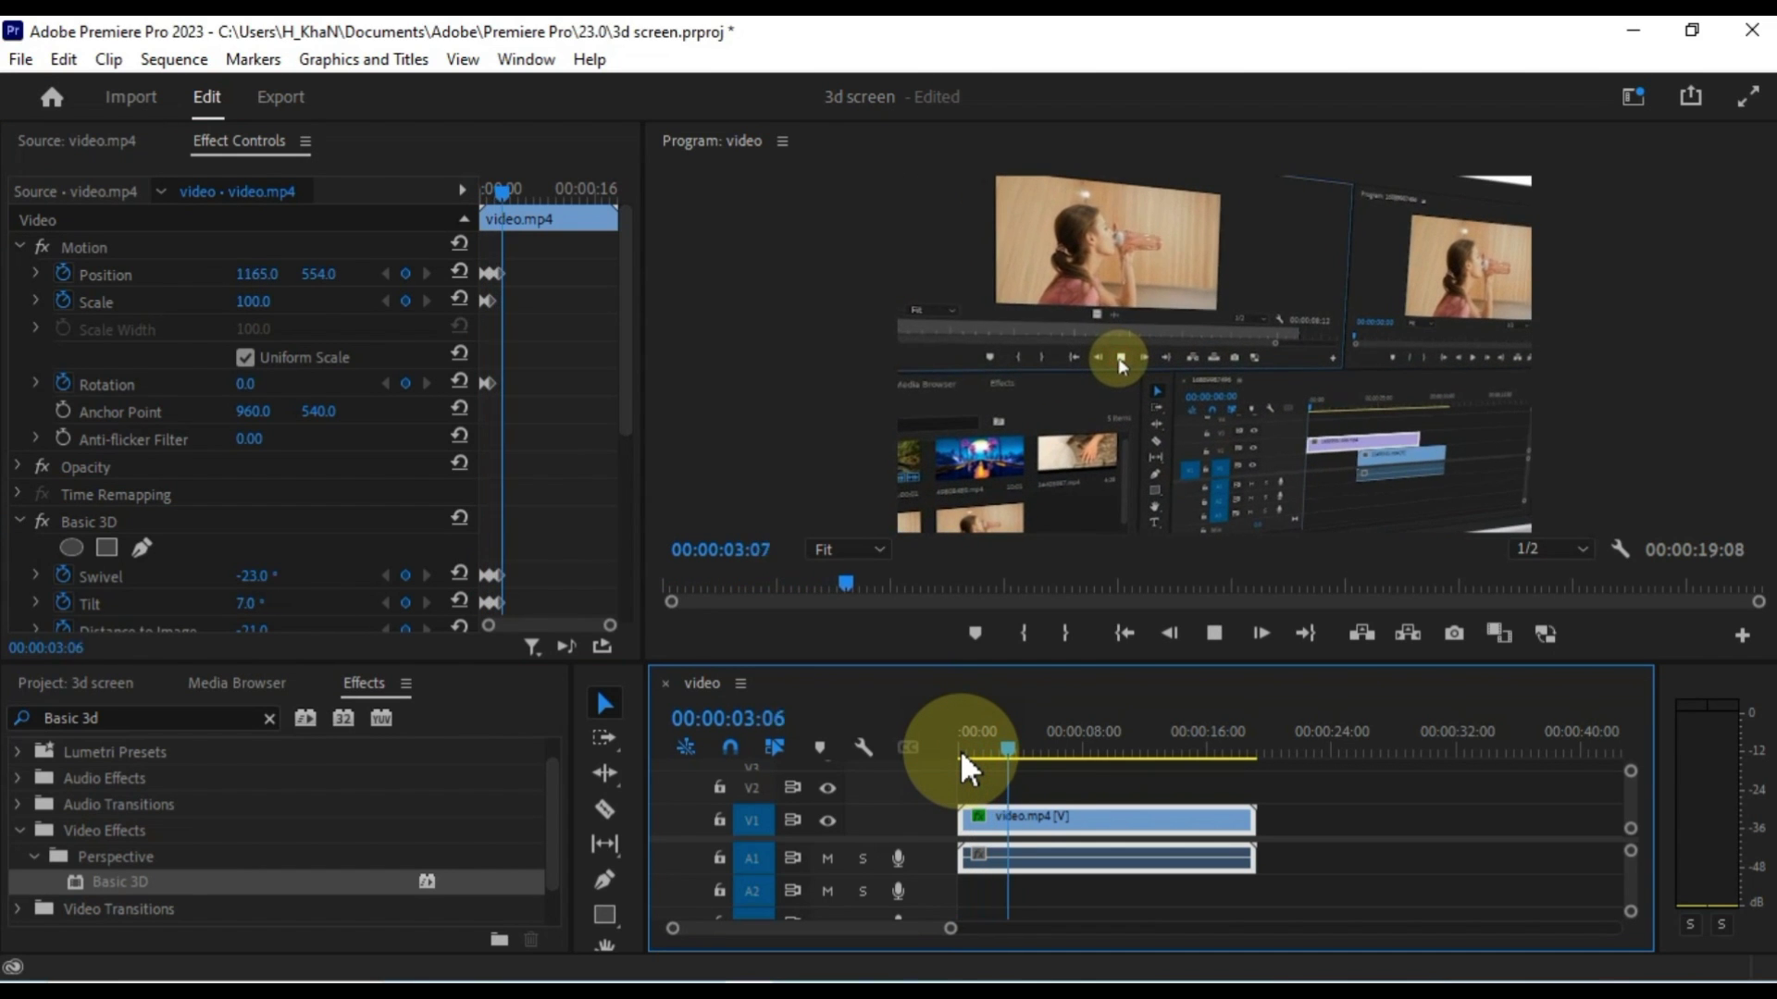
click(962, 747)
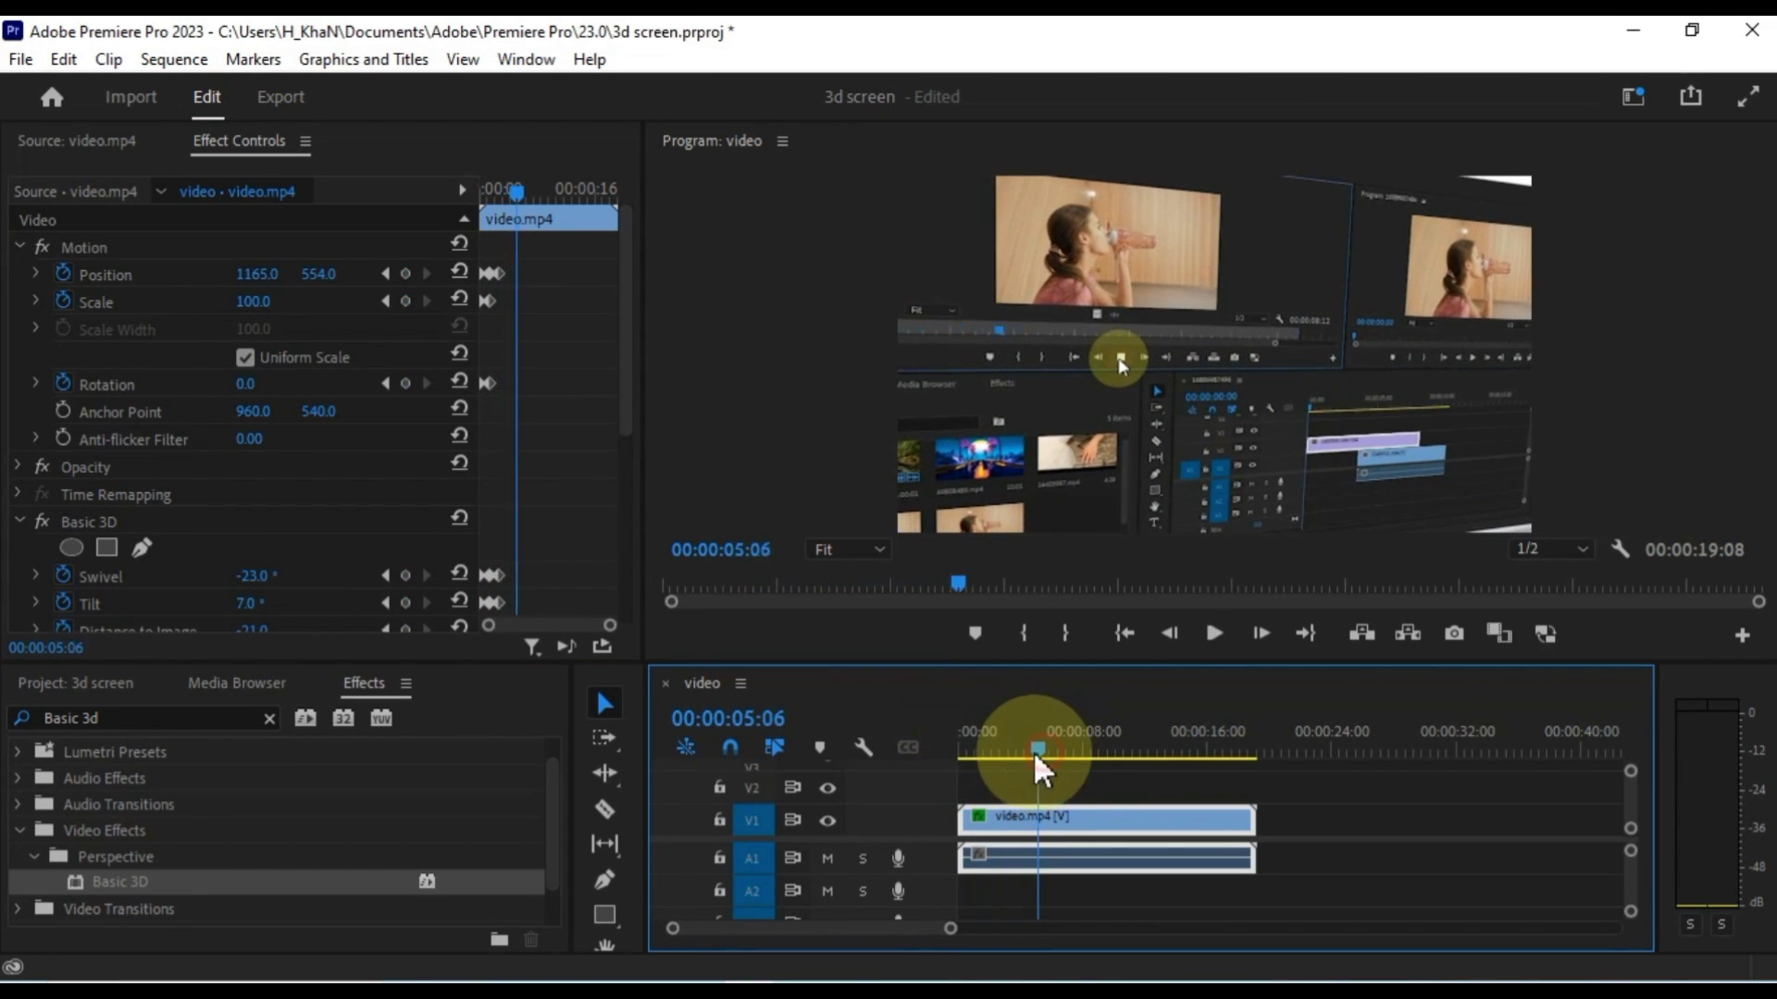
click(968, 757)
At 00:00:04:24, set Swivel to 14°, Tilt to -38° and Distance to Image to -60, and Position to 1308, 530.
drag(968, 759, 1035, 757)
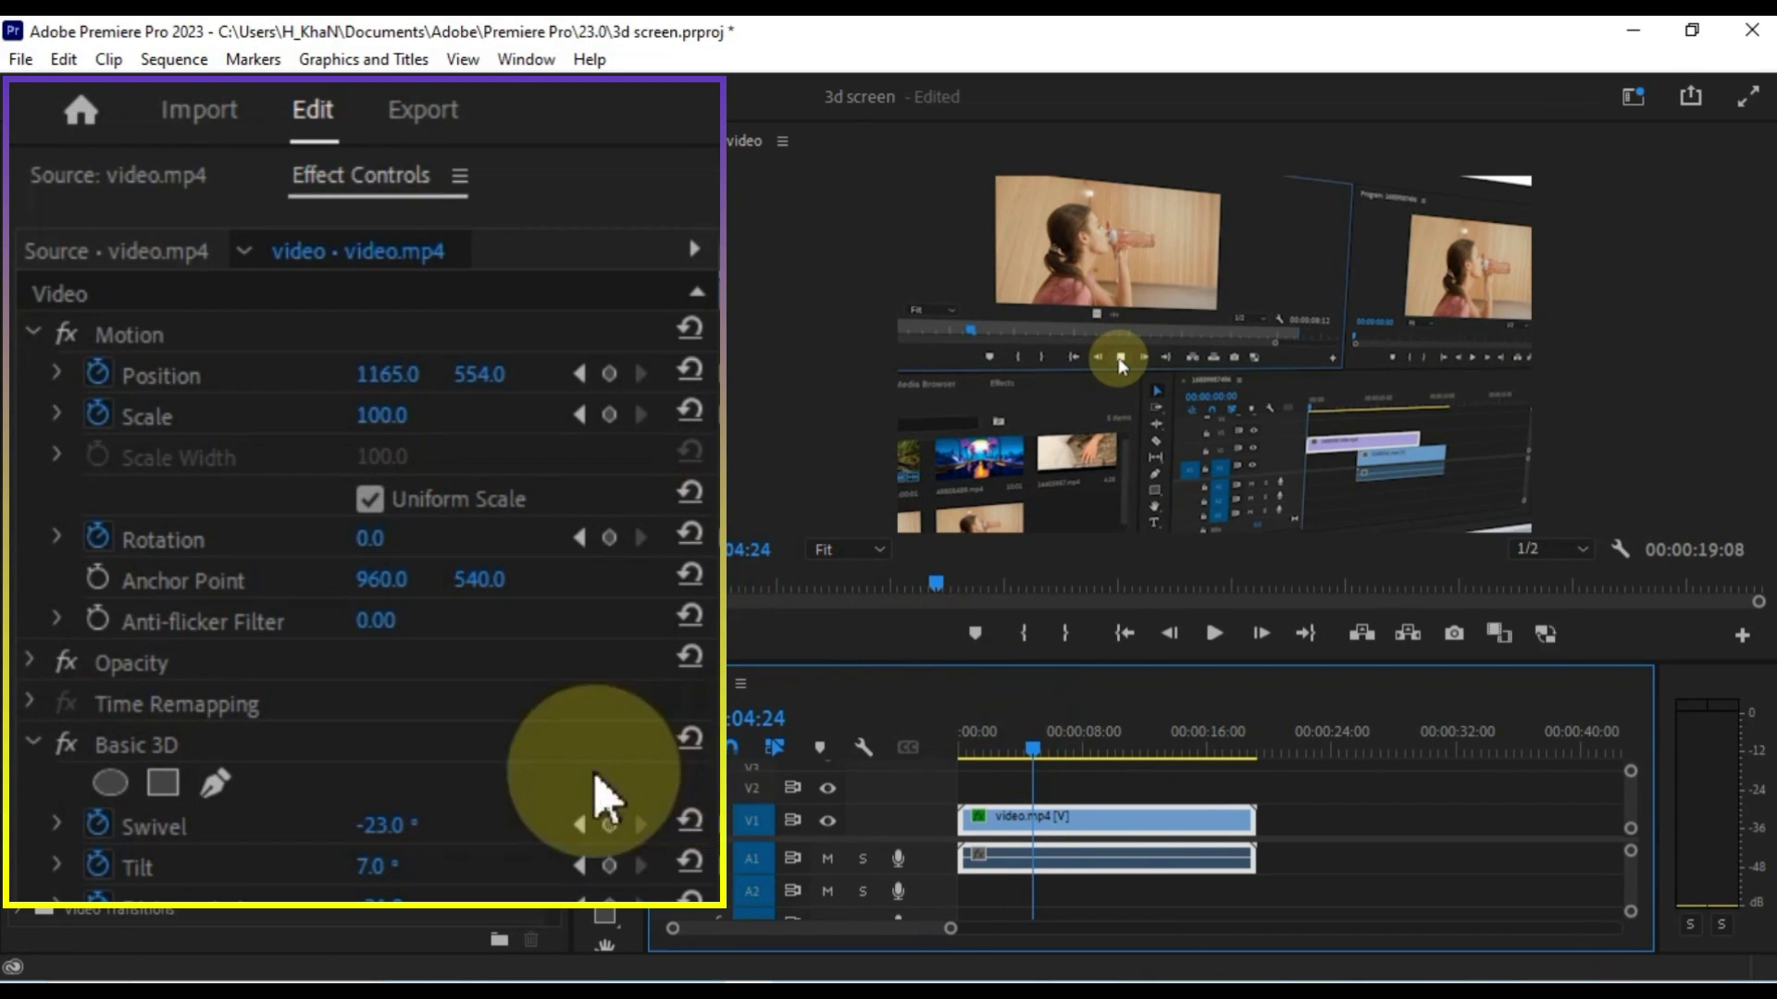
scroll(490, 794, down, 2)
scroll(482, 795, down, 1)
drag(370, 711, 408, 781)
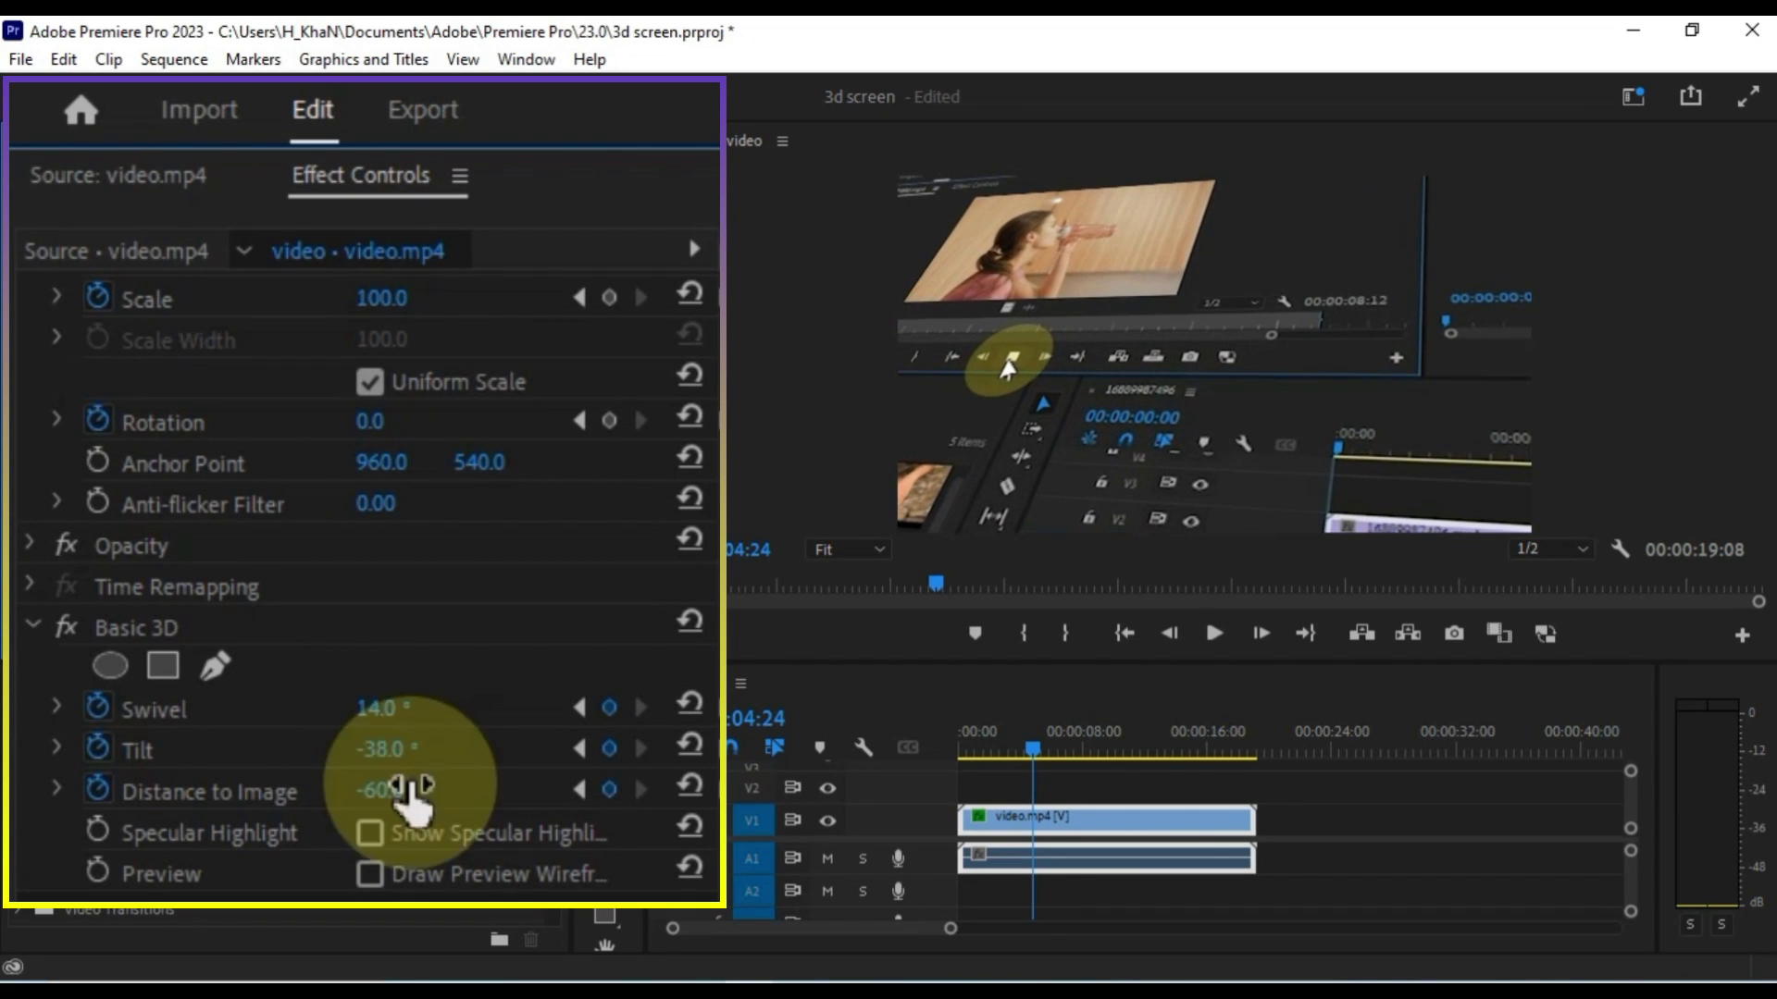
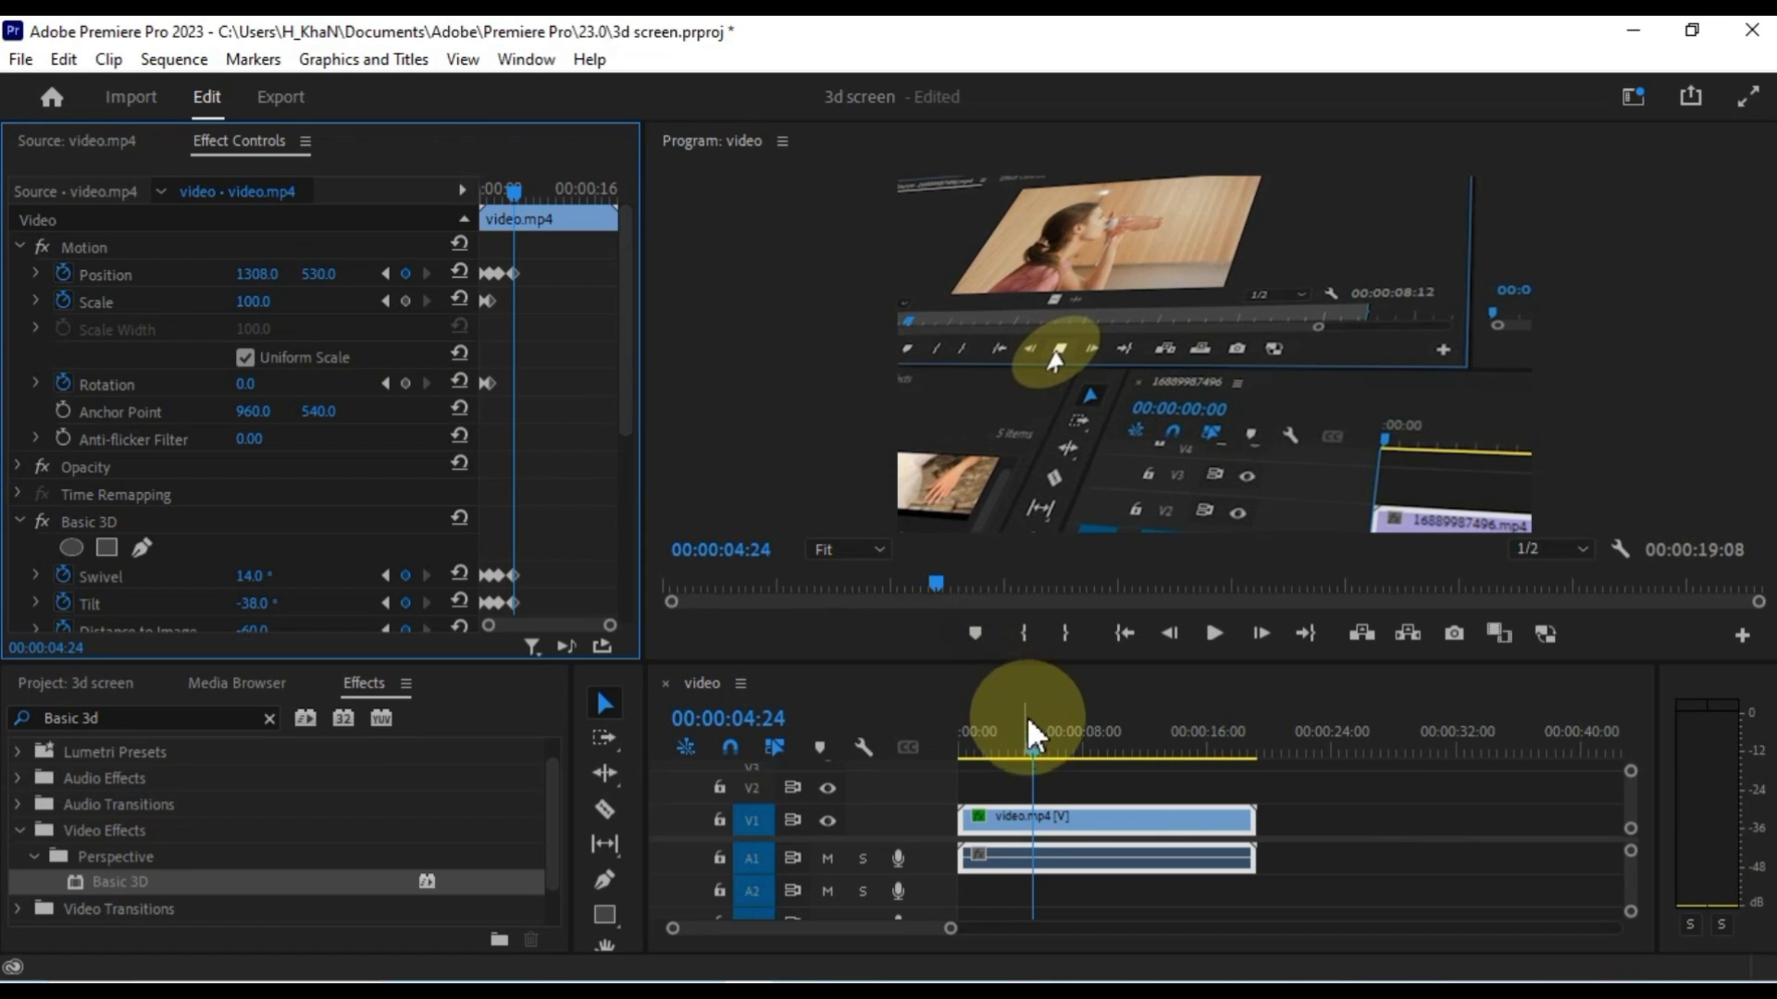
At 00:00:08:07, set the clip's Basic 3D Tilt to 28° and Swivel to -26°.
drag(1035, 751, 1088, 766)
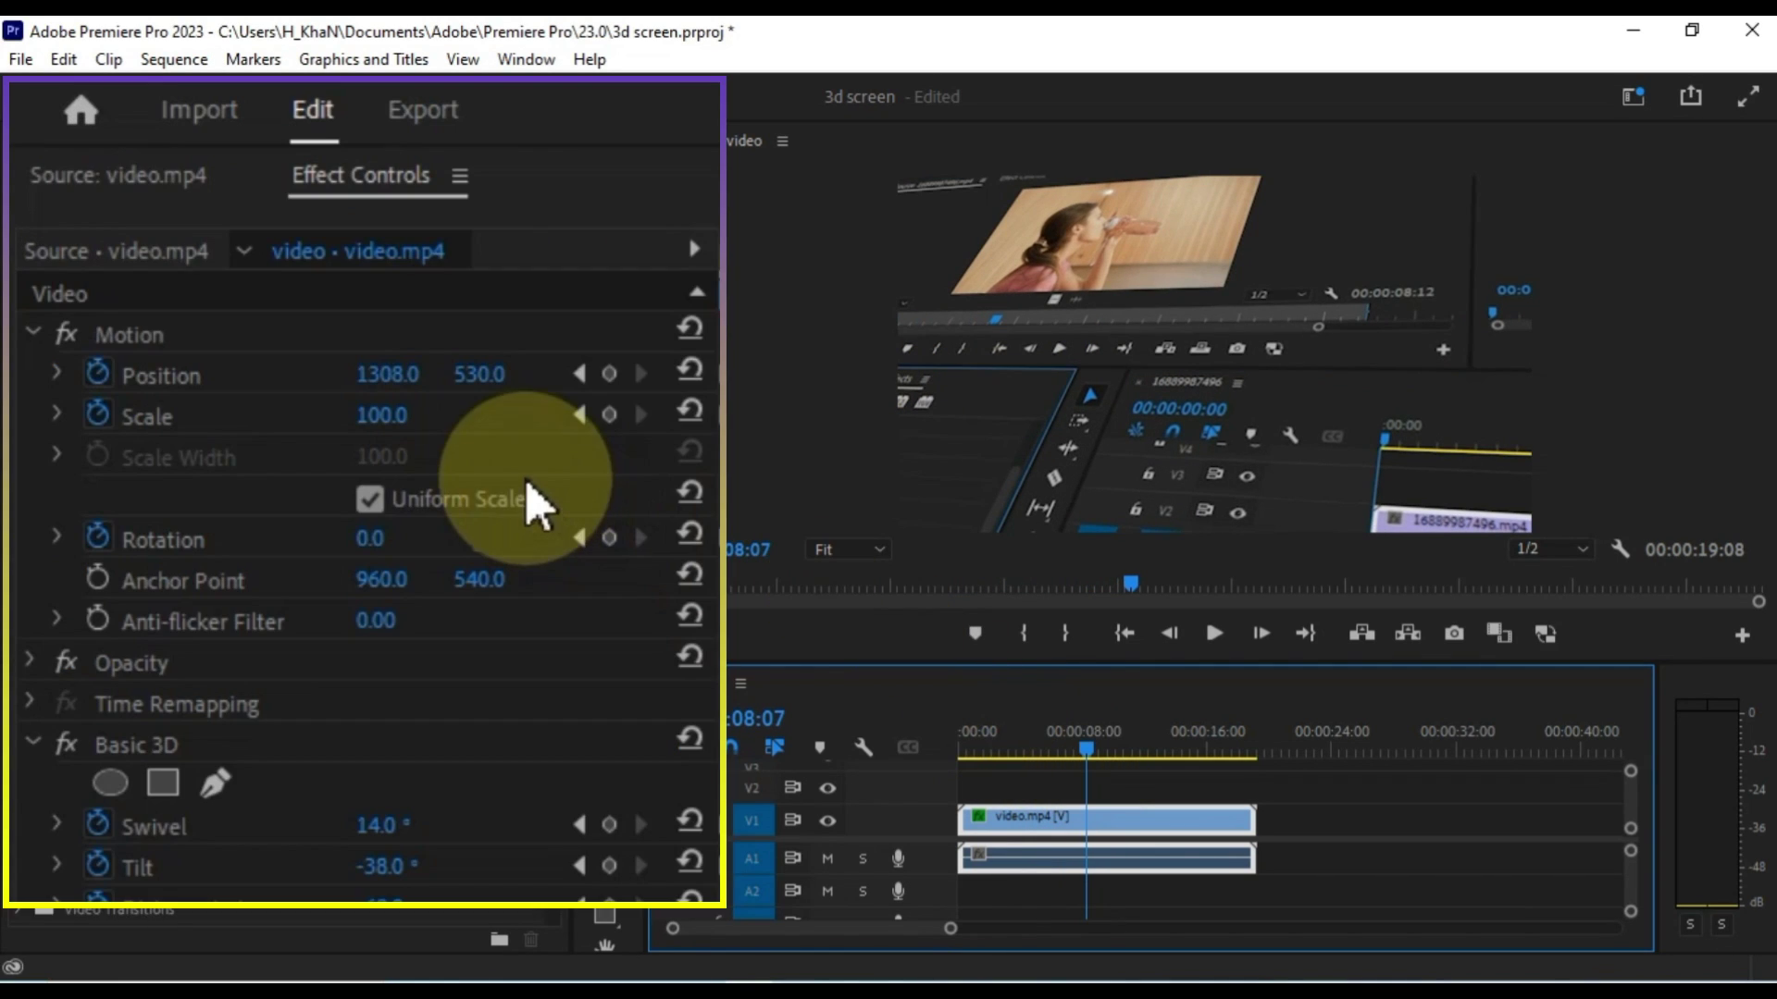
scroll(448, 825, down, 3)
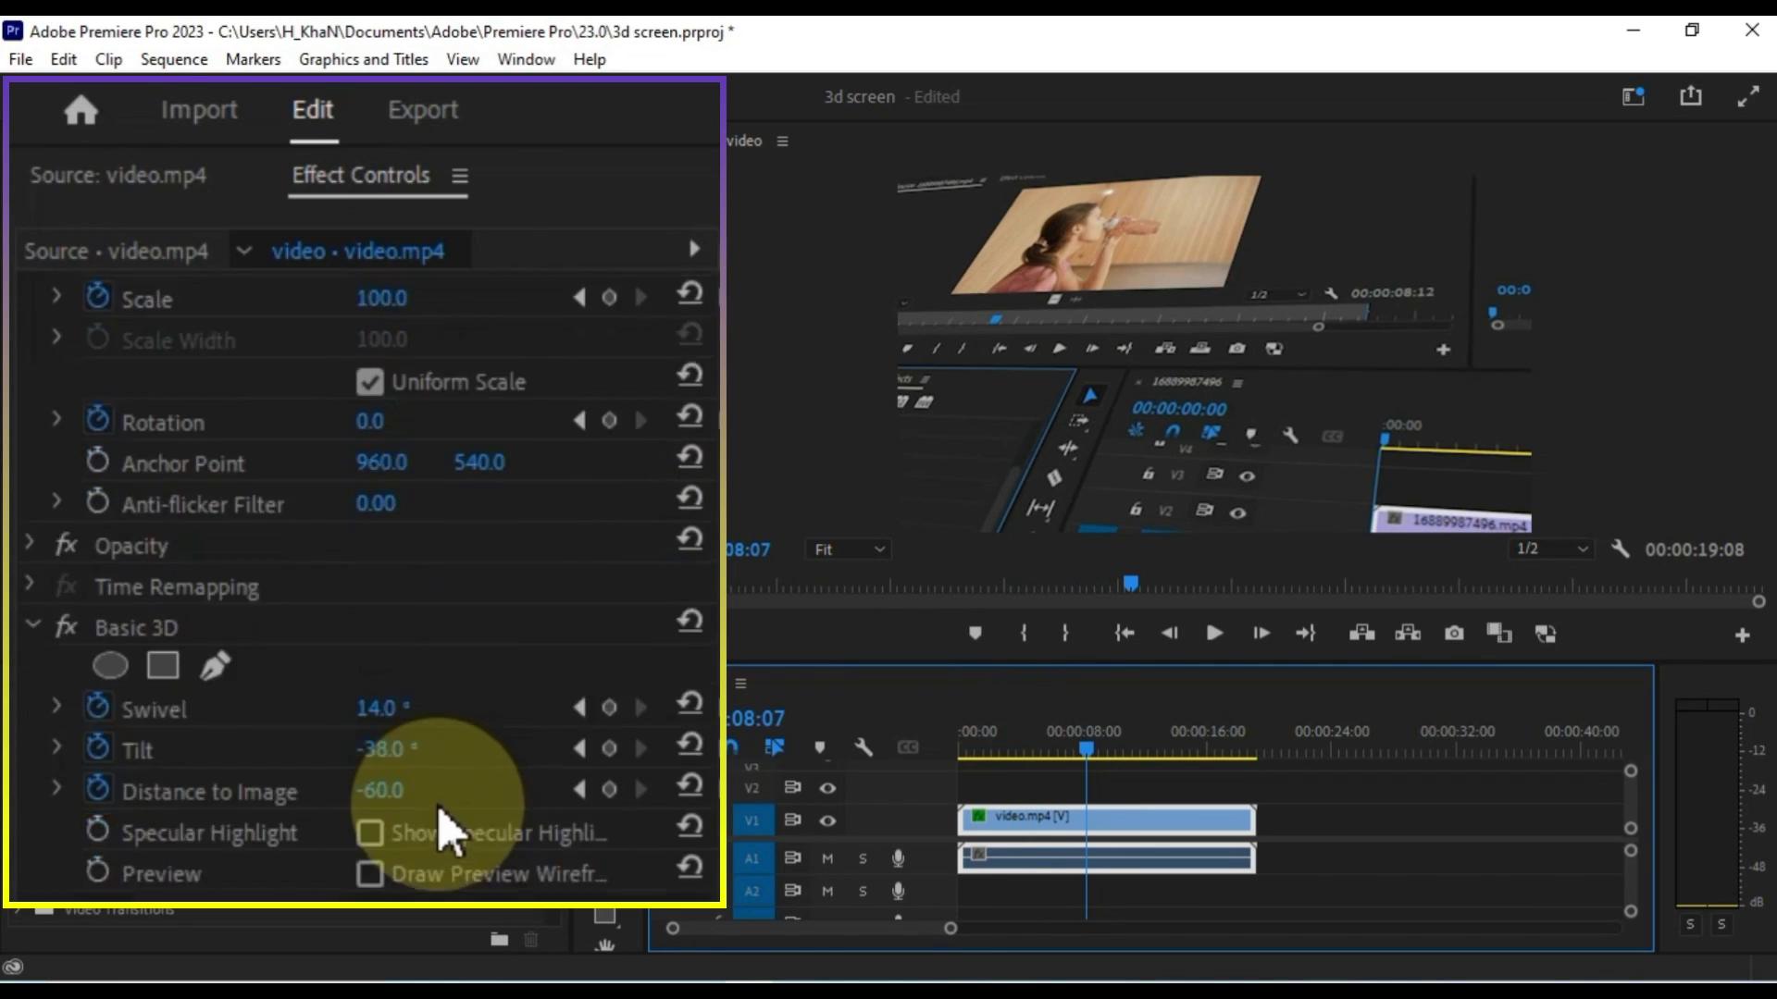
drag(393, 768, 453, 768)
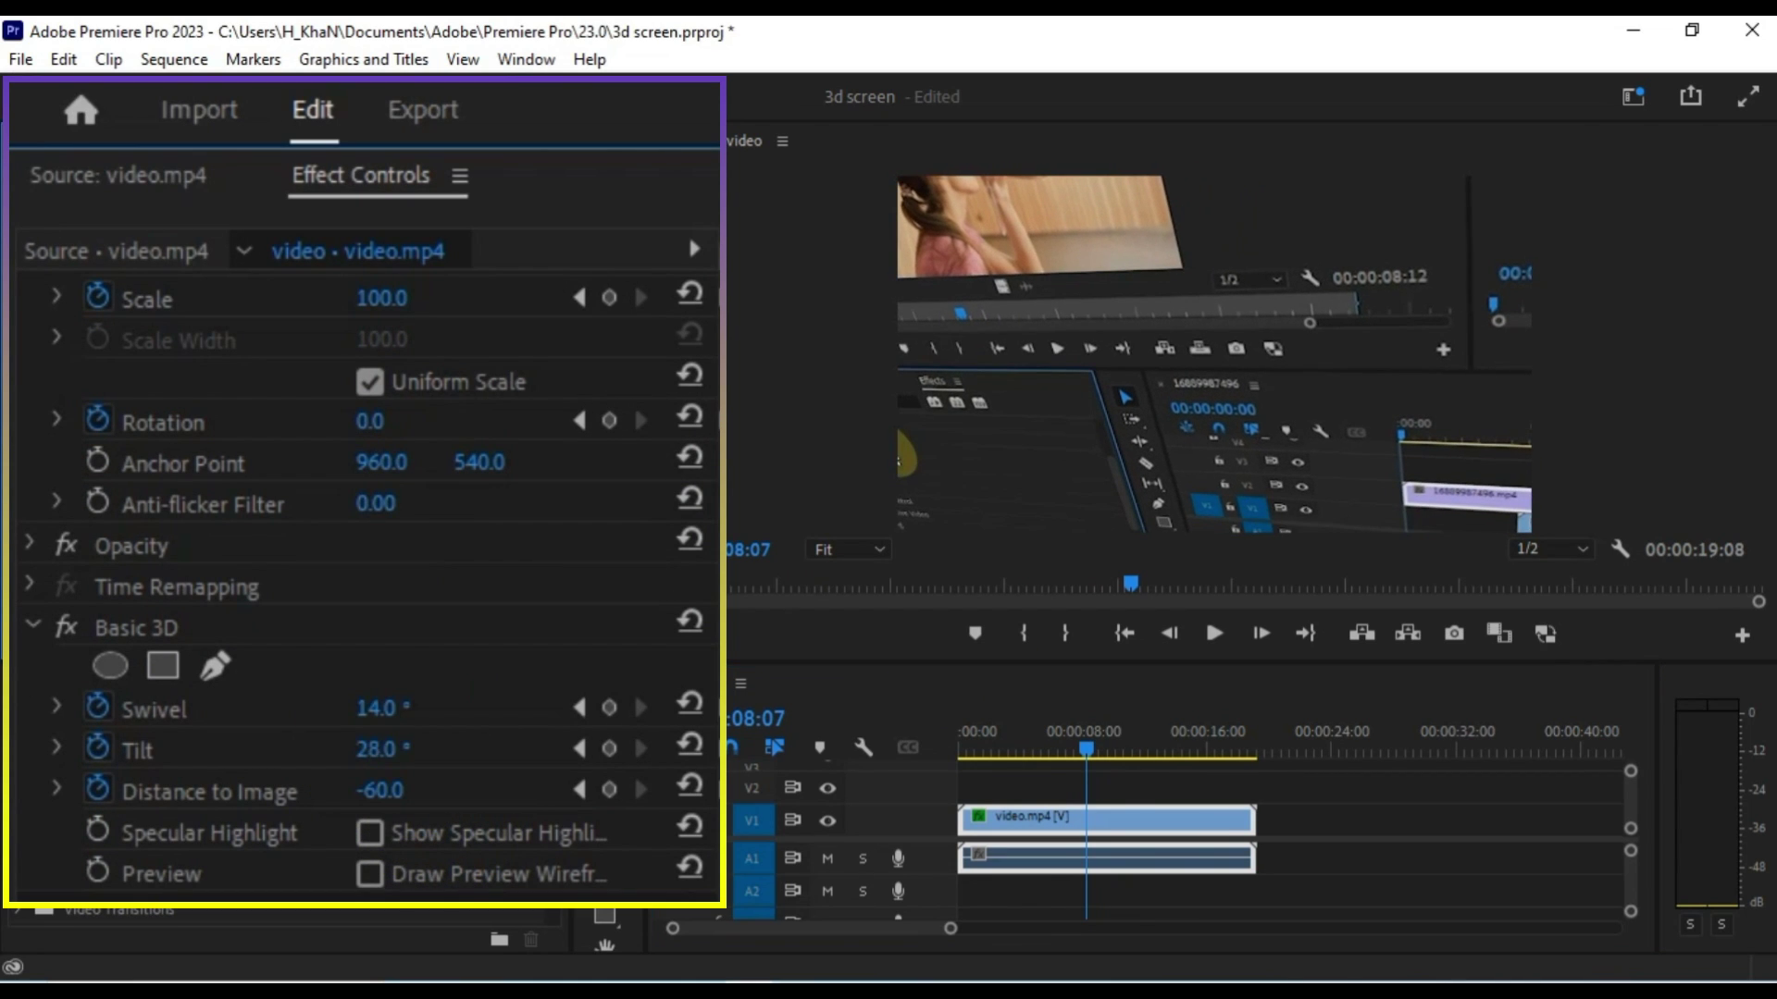
drag(377, 708, 340, 708)
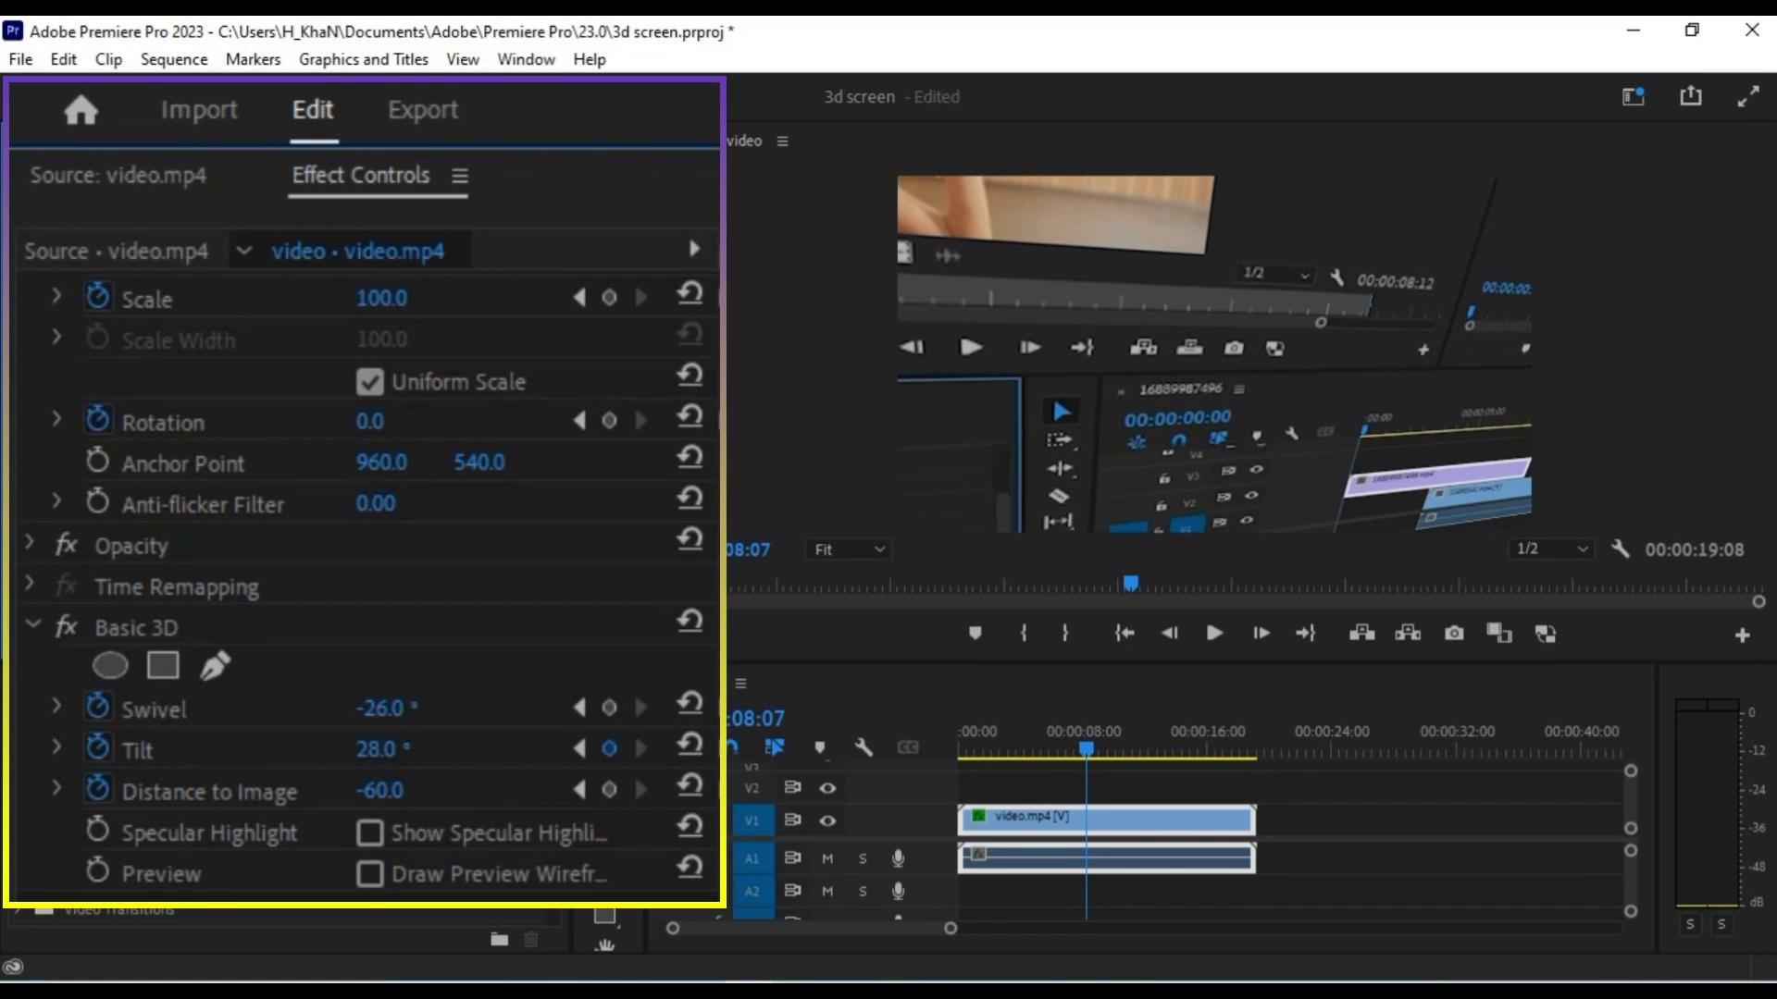
click(400, 708)
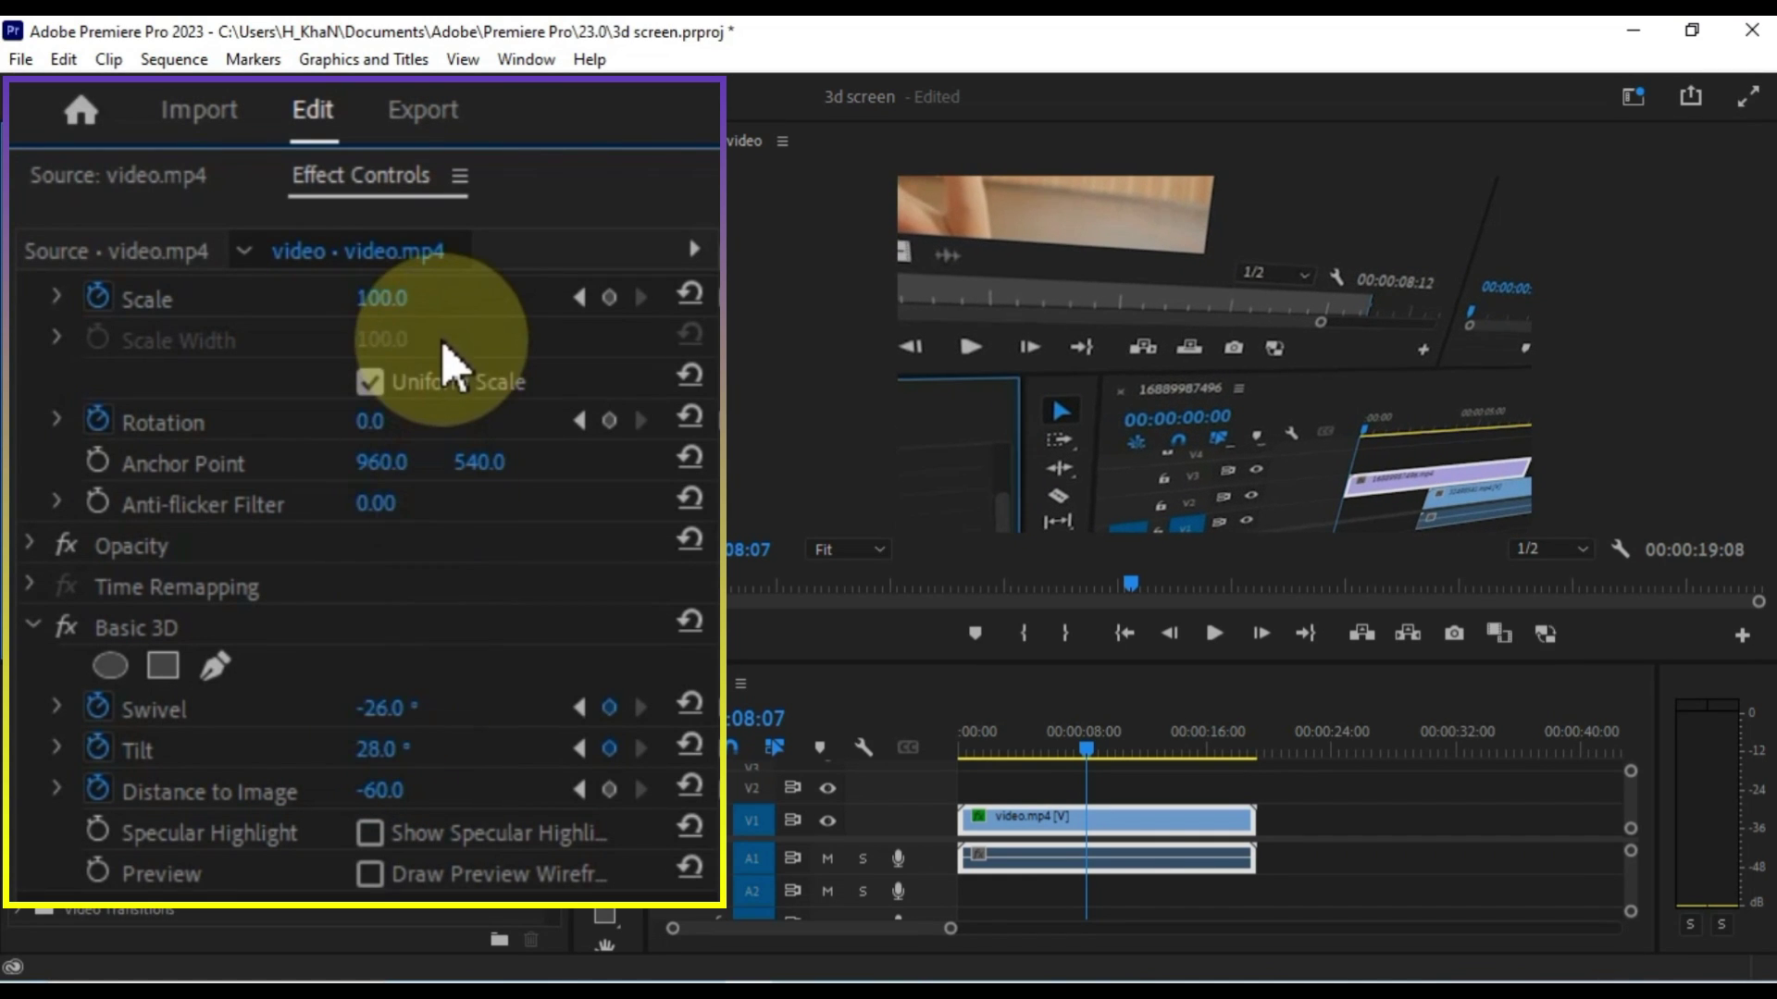
Reframe the clip at 00:00:08:07 with Position 1644, 570 and Distance to Image -32.
scroll(443, 344, up, 3)
drag(478, 374, 402, 379)
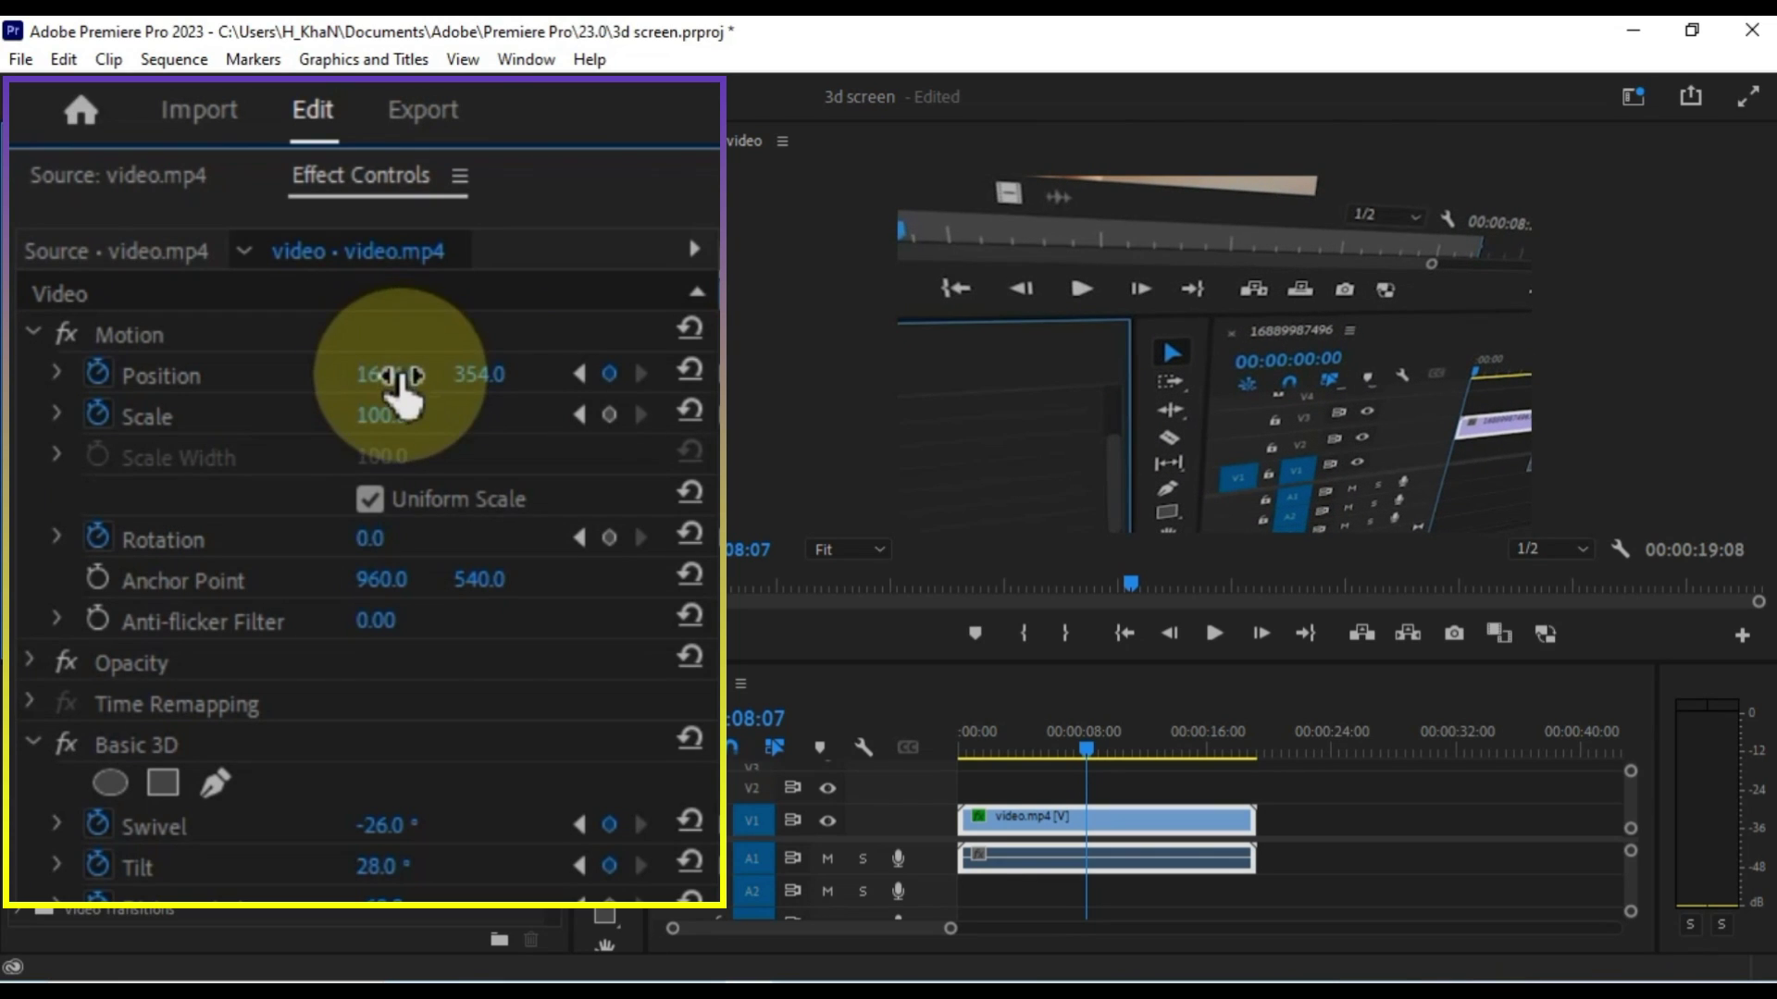
scroll(416, 824, down, 3)
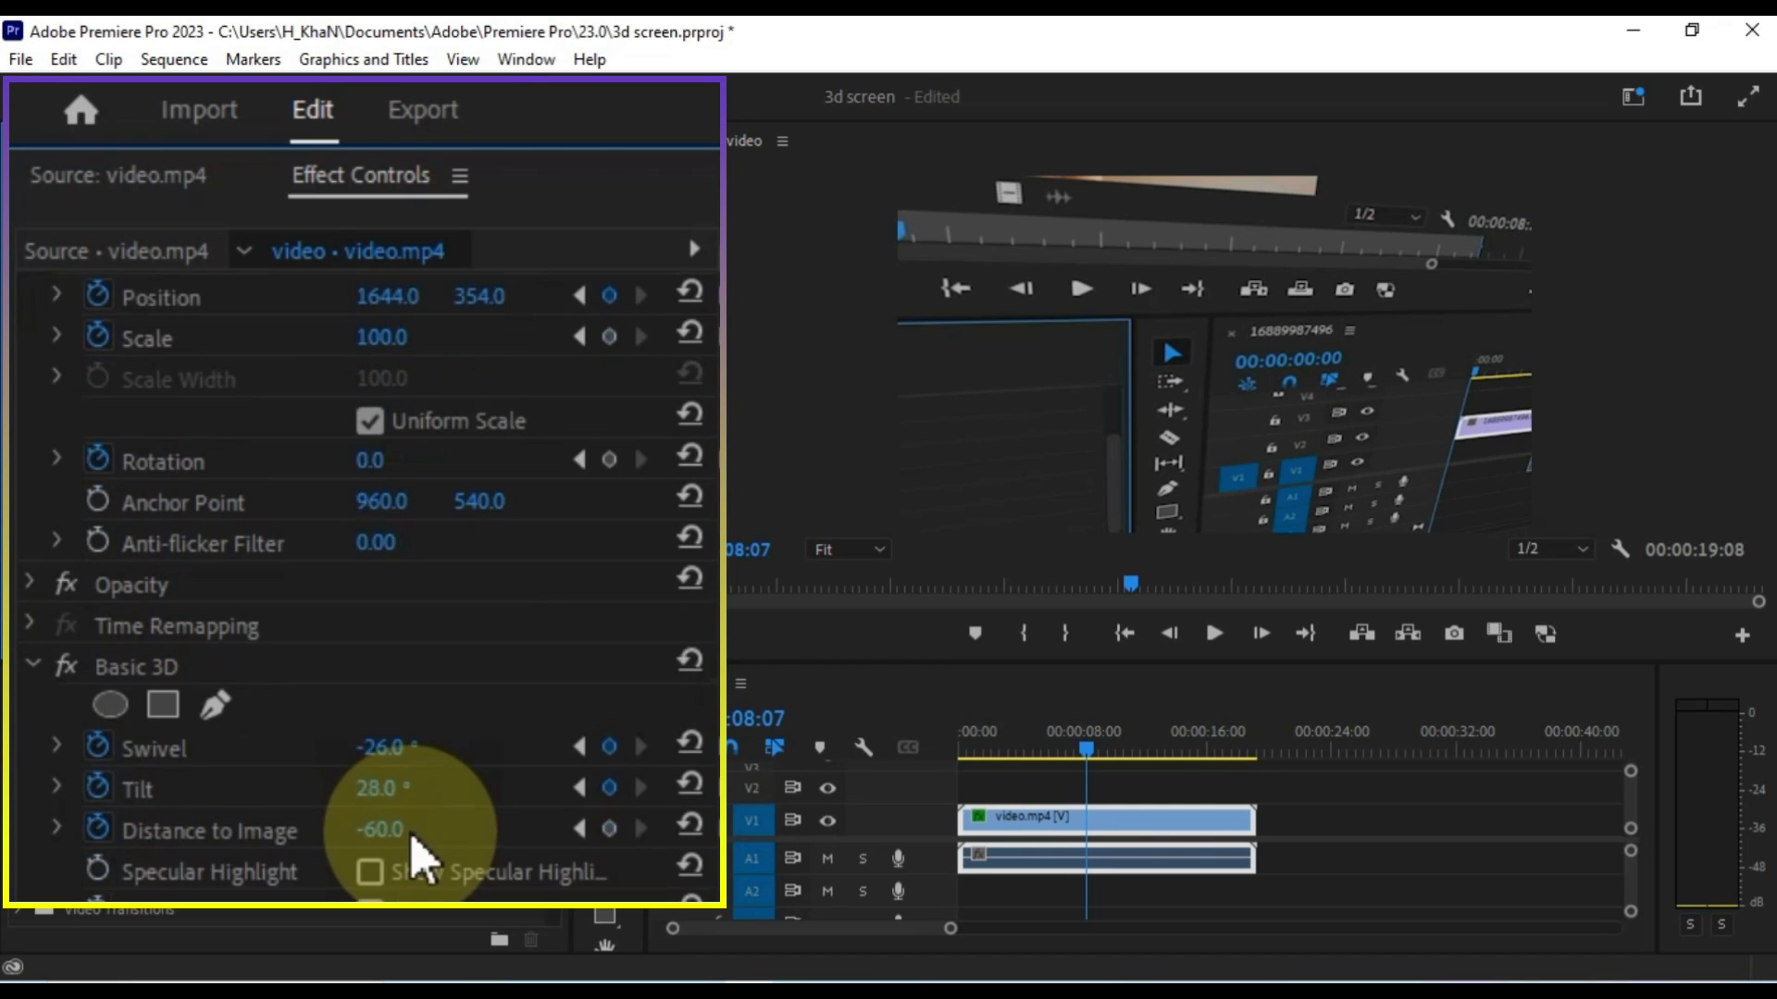
drag(381, 791, 384, 790)
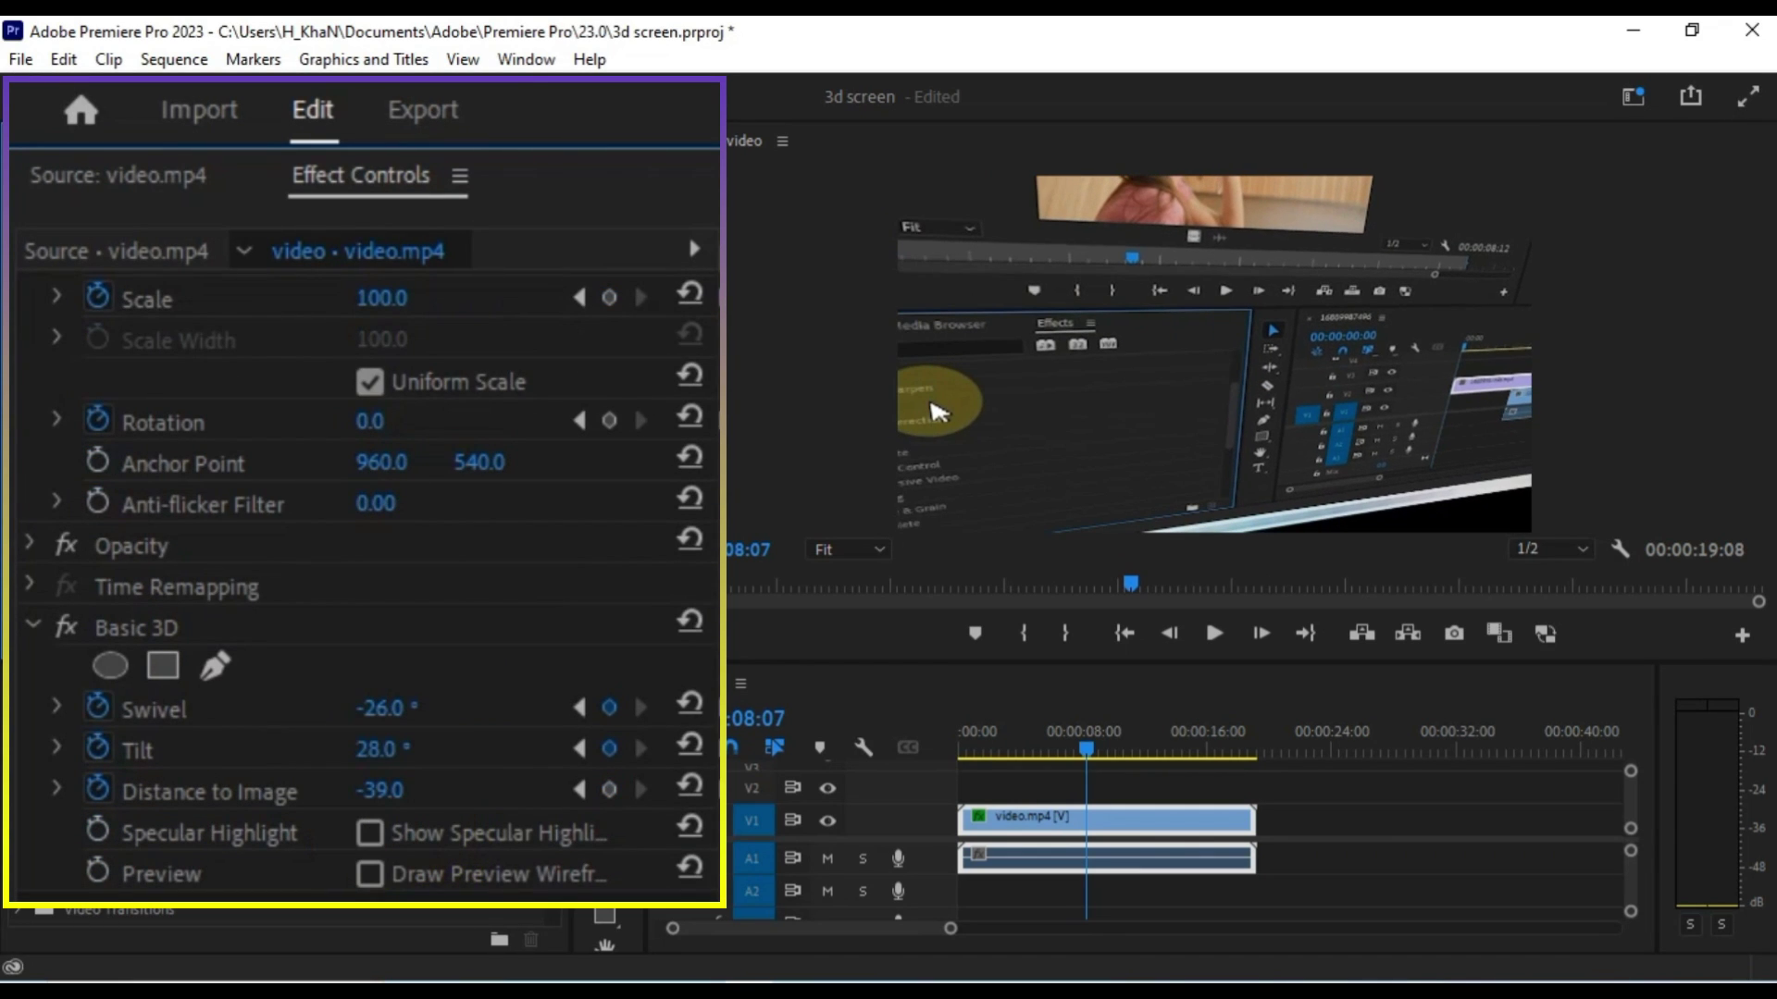
scroll(417, 398, up, 3)
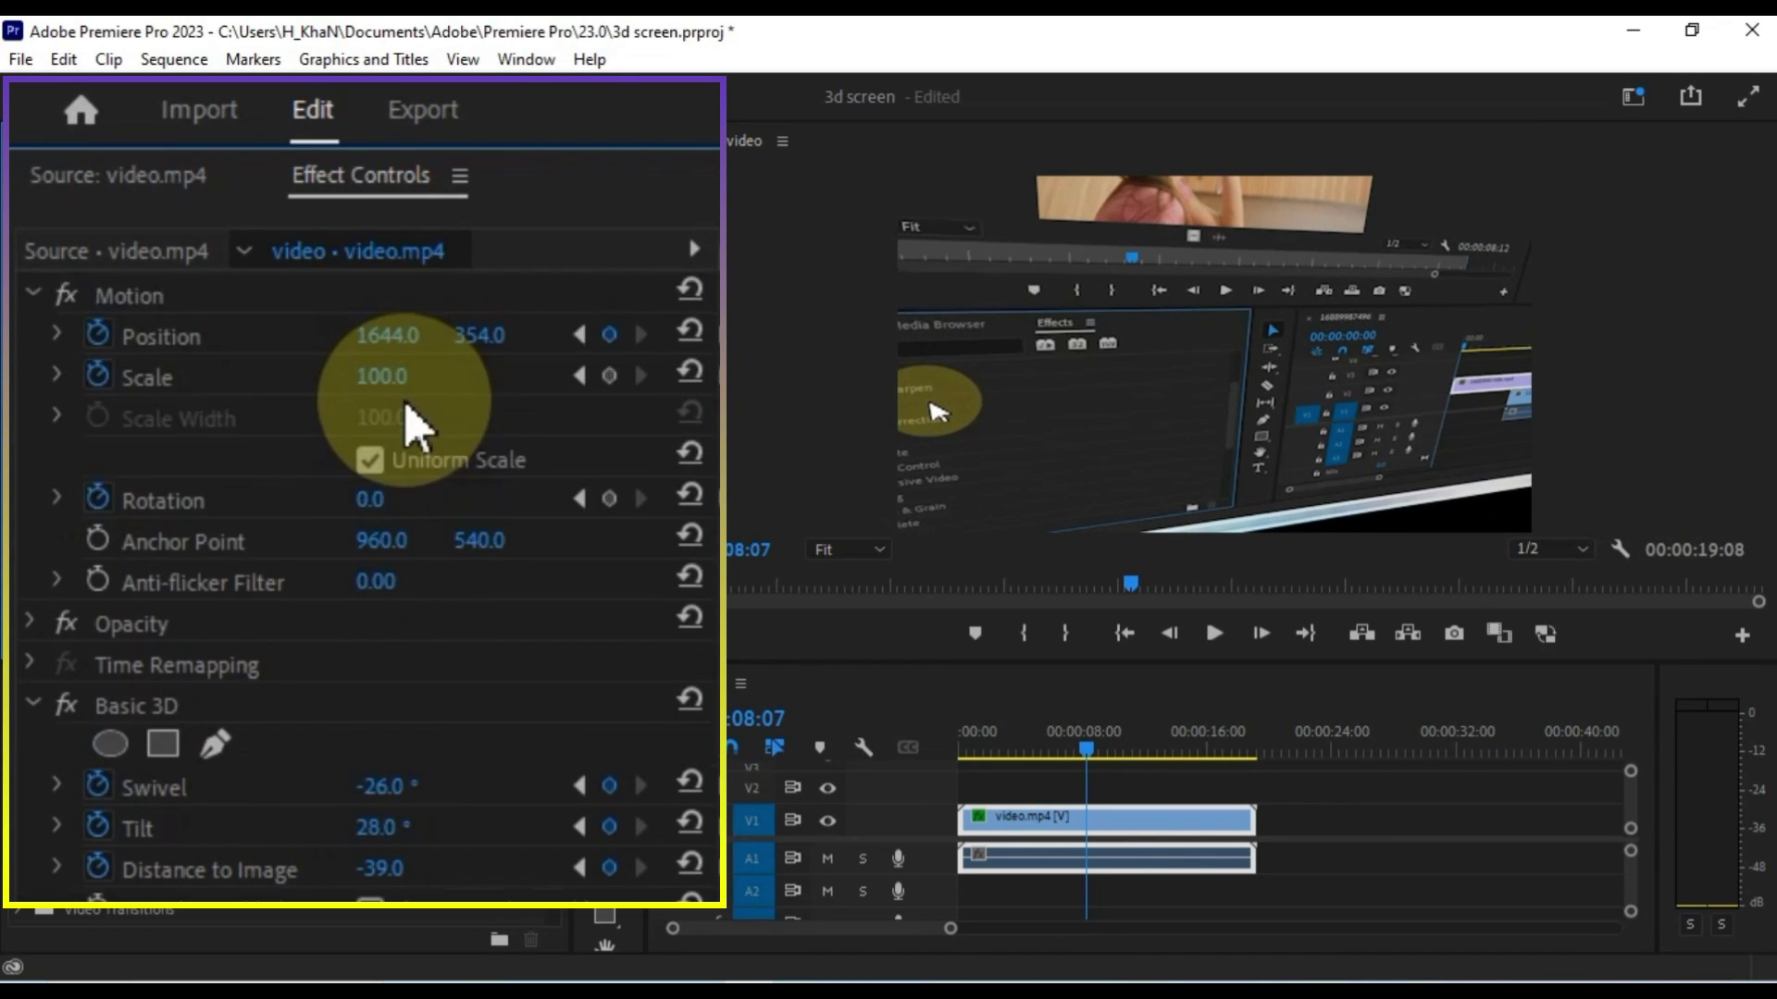
drag(495, 379, 682, 379)
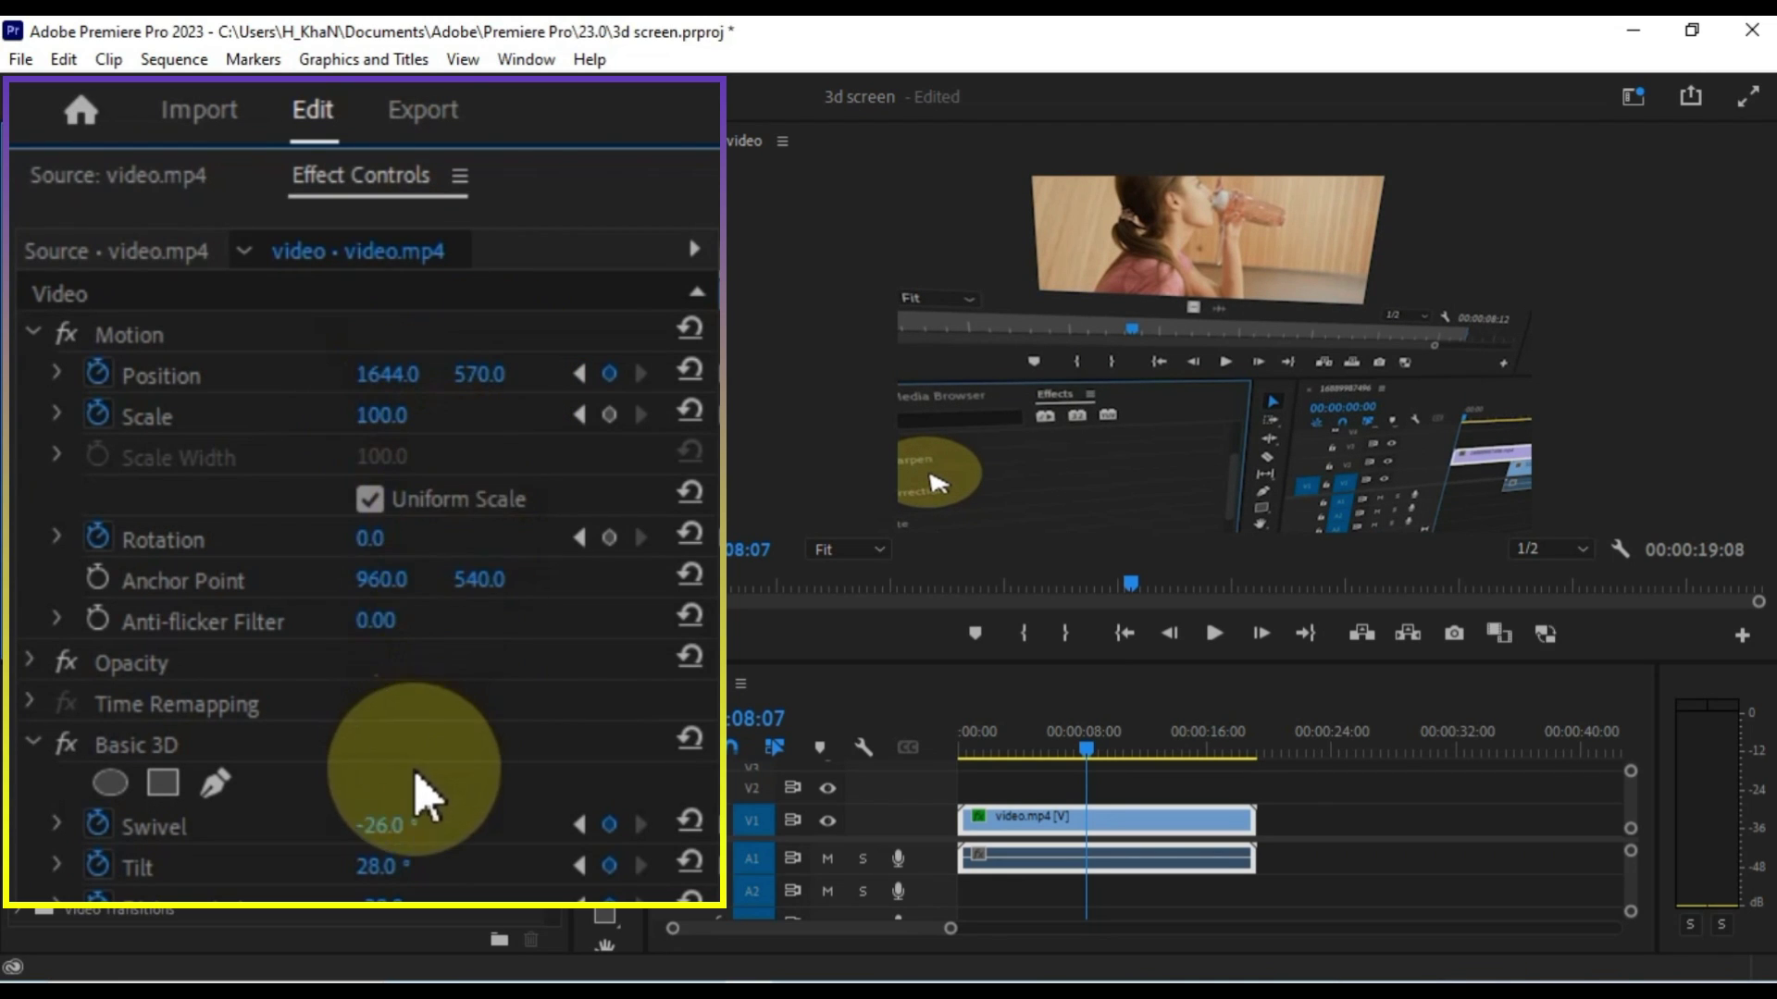
scroll(424, 796, down, 1)
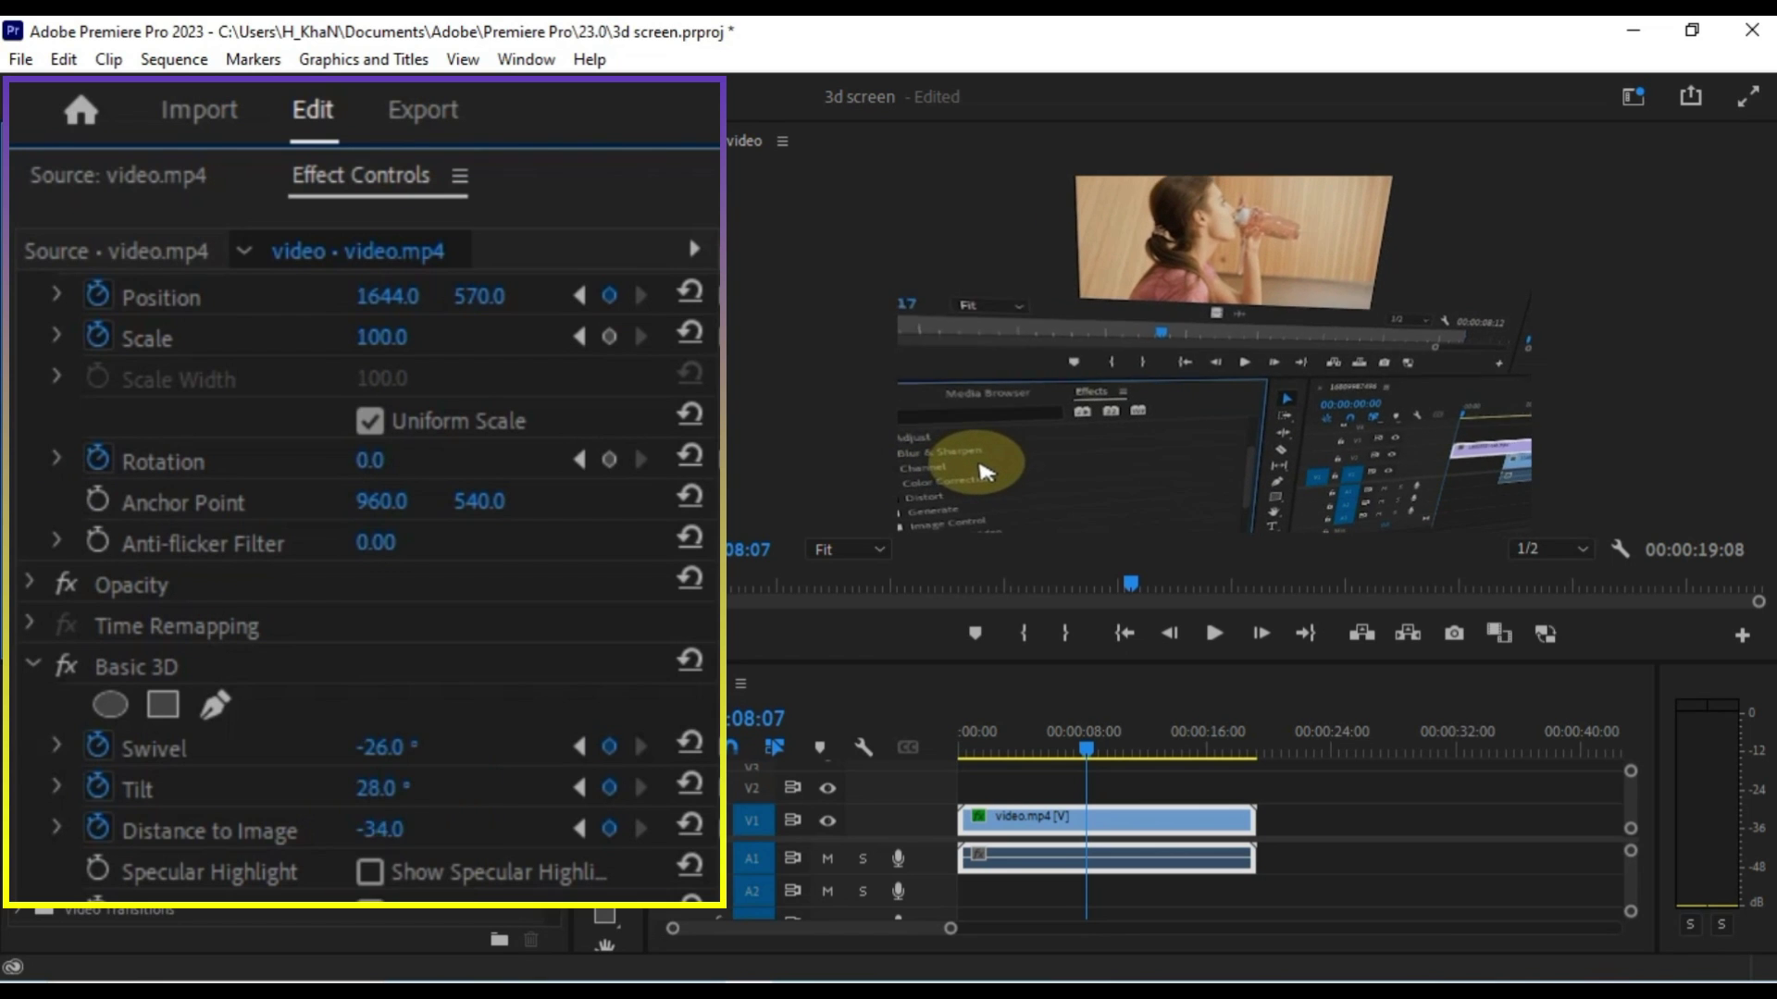
Play the animation from near the clip's start past the 00:00:08:07 keyframes.
drag(1087, 747, 969, 757)
key(space)
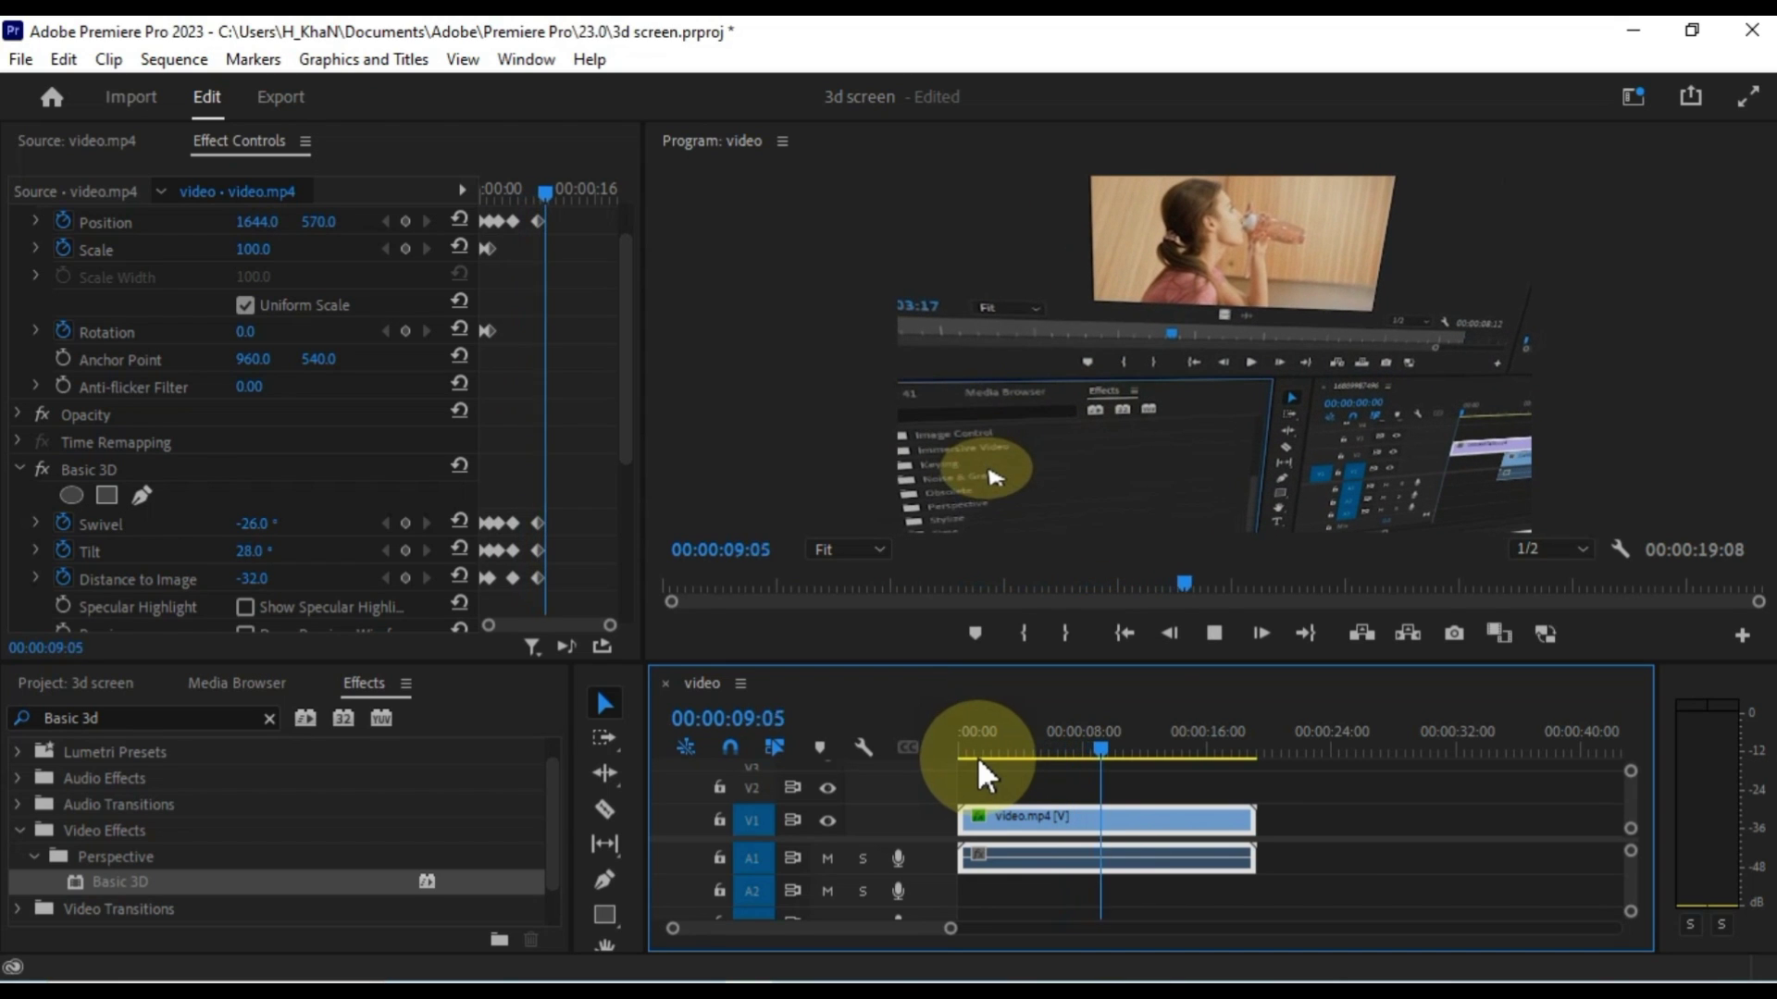
At 00:00:14:26, set the clip's Basic 3D Swivel to -30°, Tilt to -52° and Distance to Image to -27.
drag(1036, 757, 1185, 749)
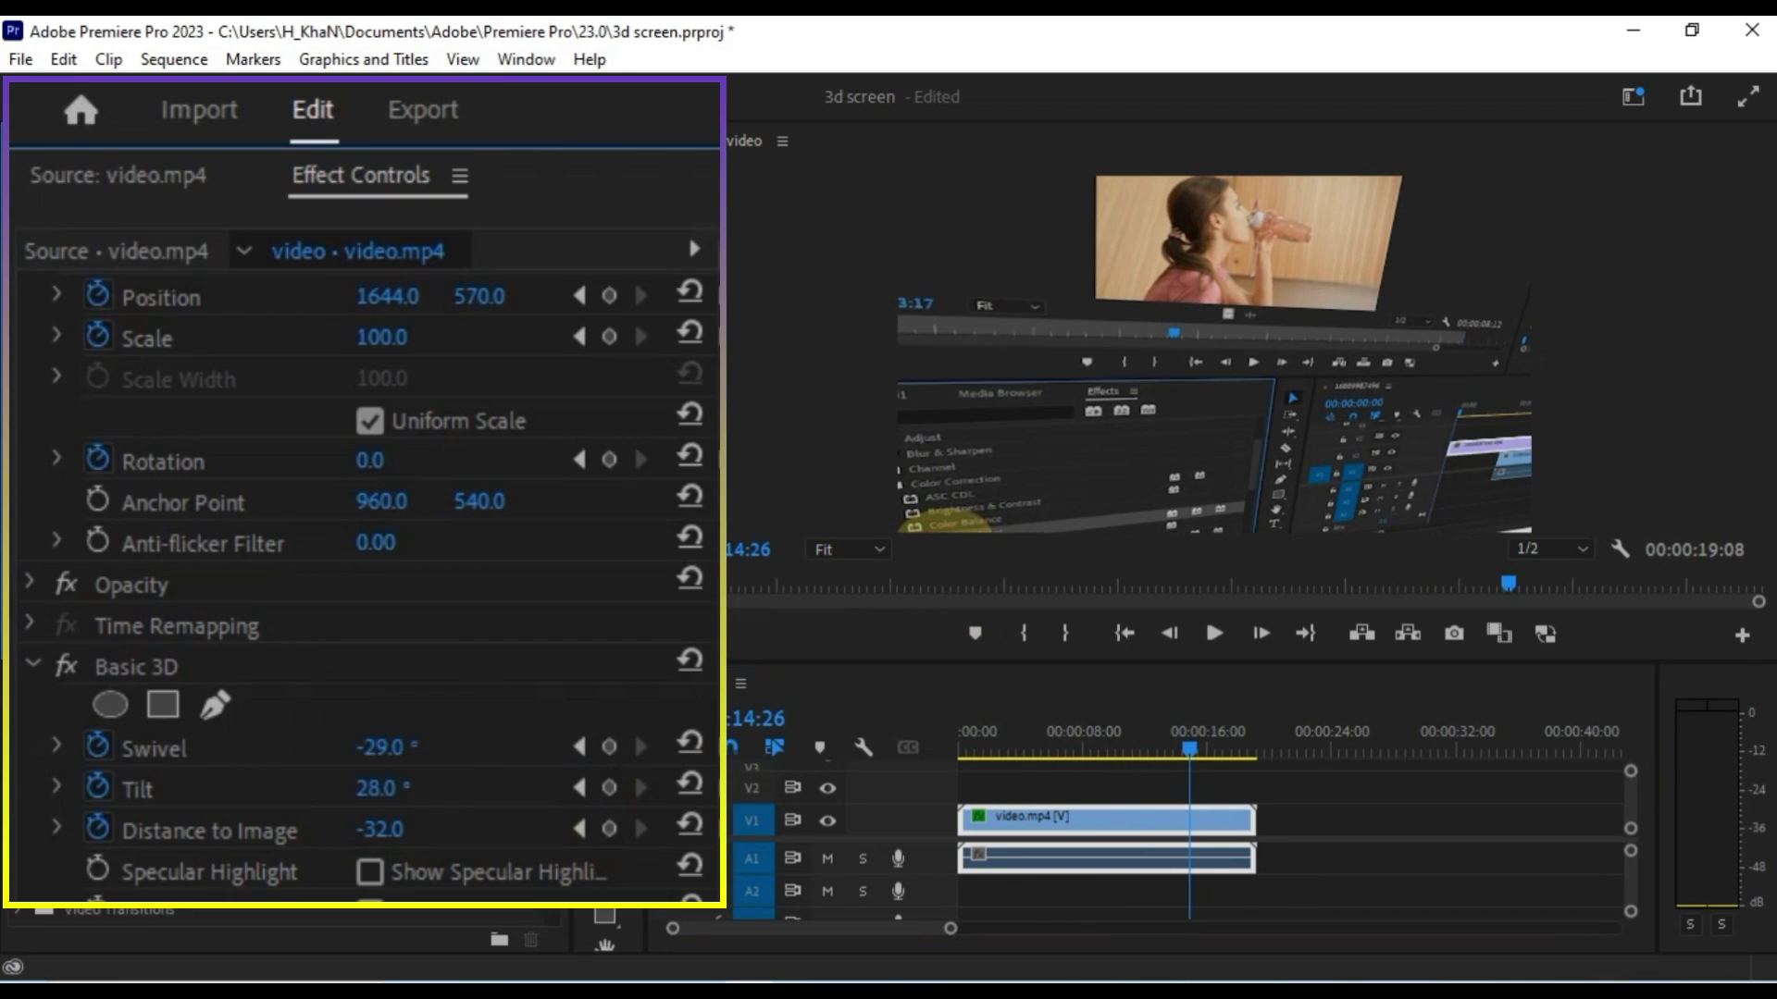
drag(264, 528, 213, 542)
drag(387, 788, 393, 831)
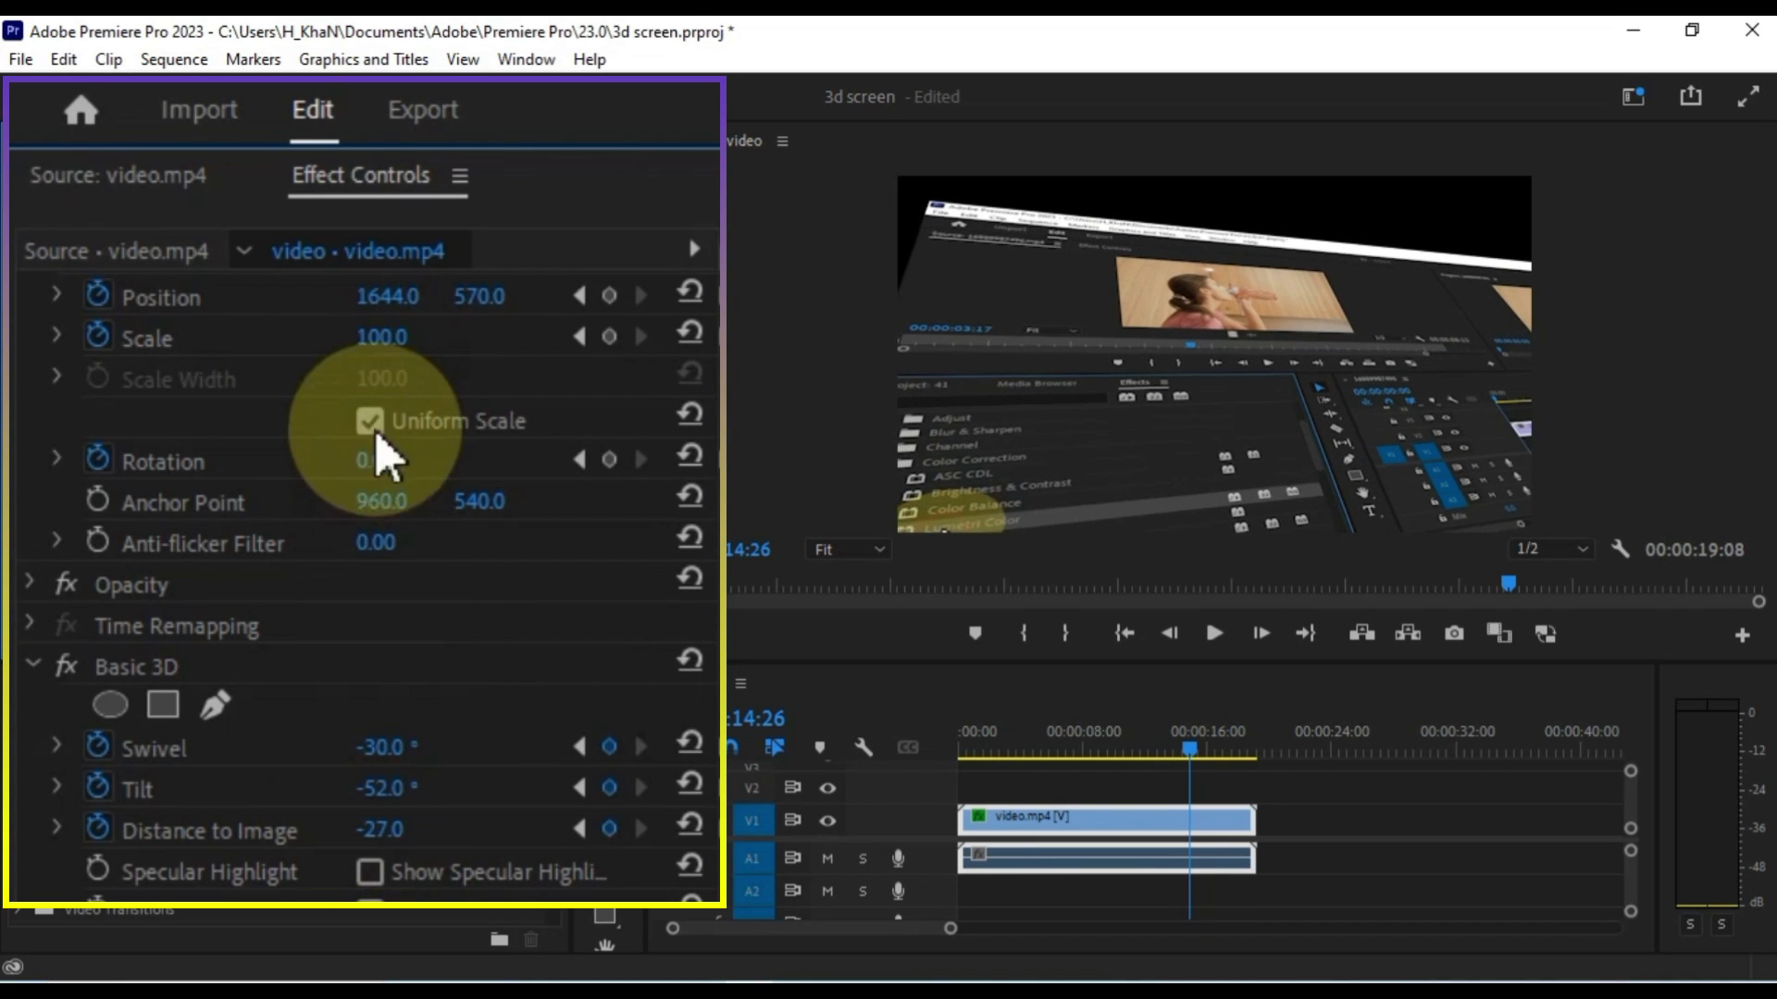
Reframe the clip at 00:00:14:26 with Position 1831, 373 and Distance to Image -35.
drag(476, 319, 356, 319)
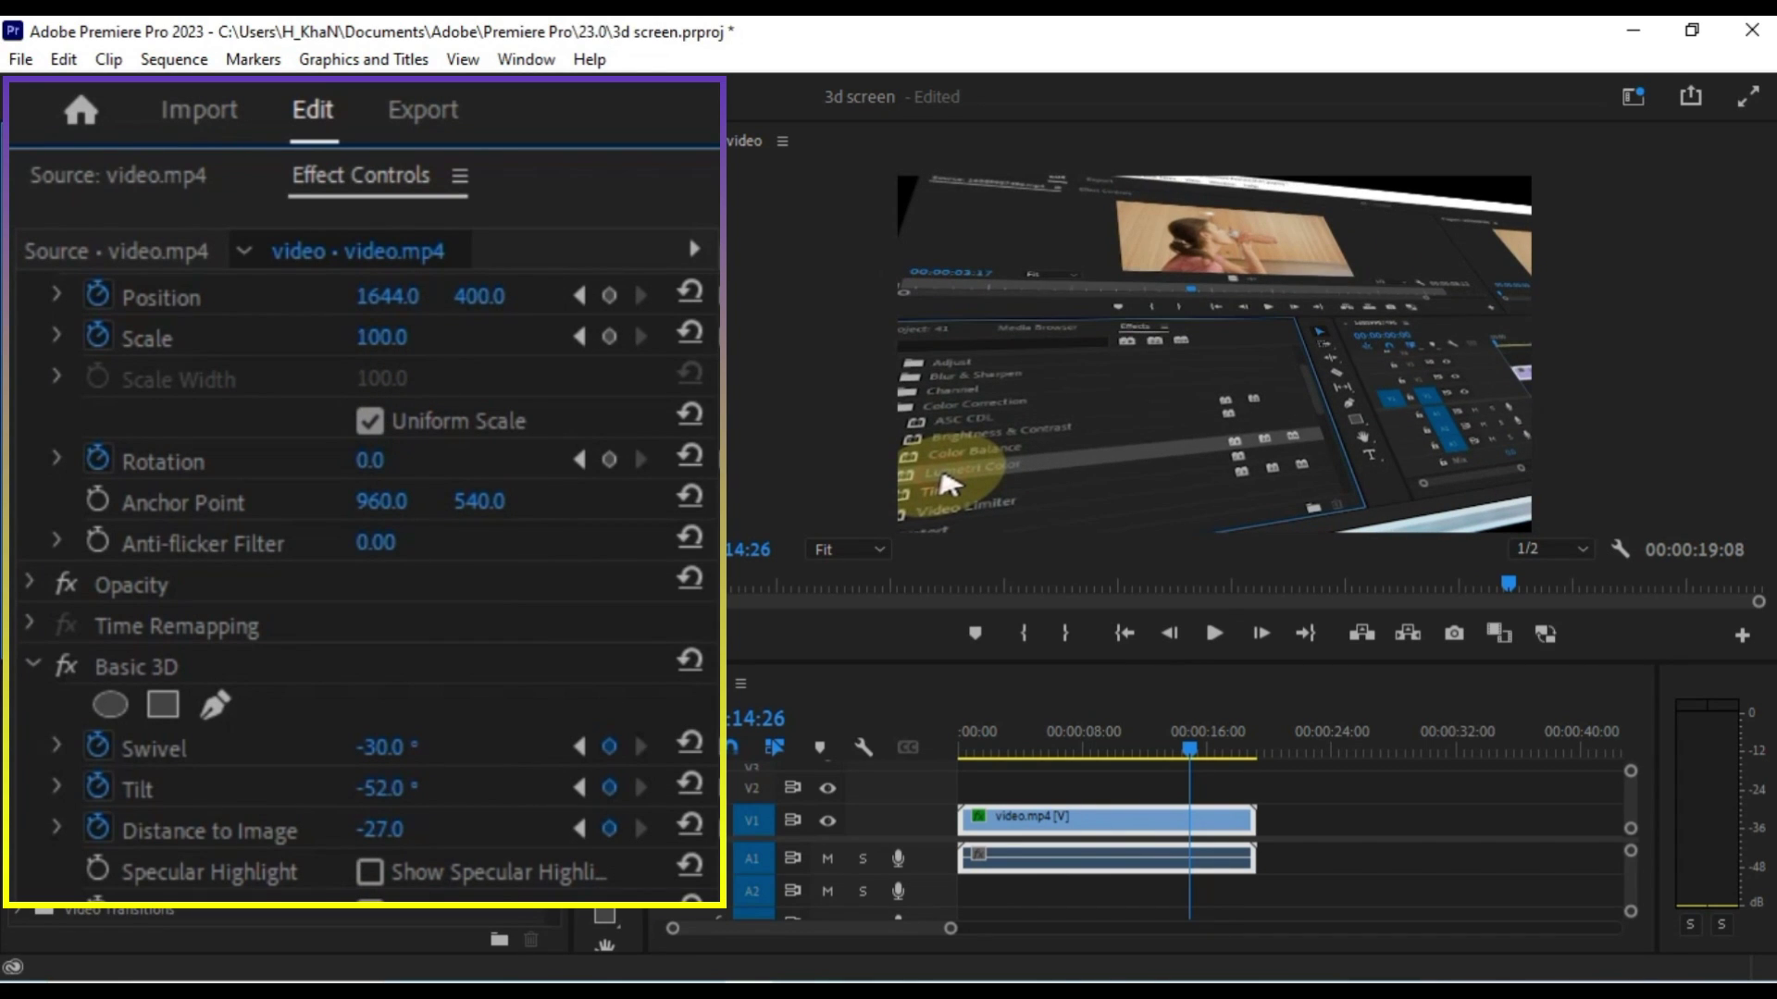
drag(479, 296, 496, 297)
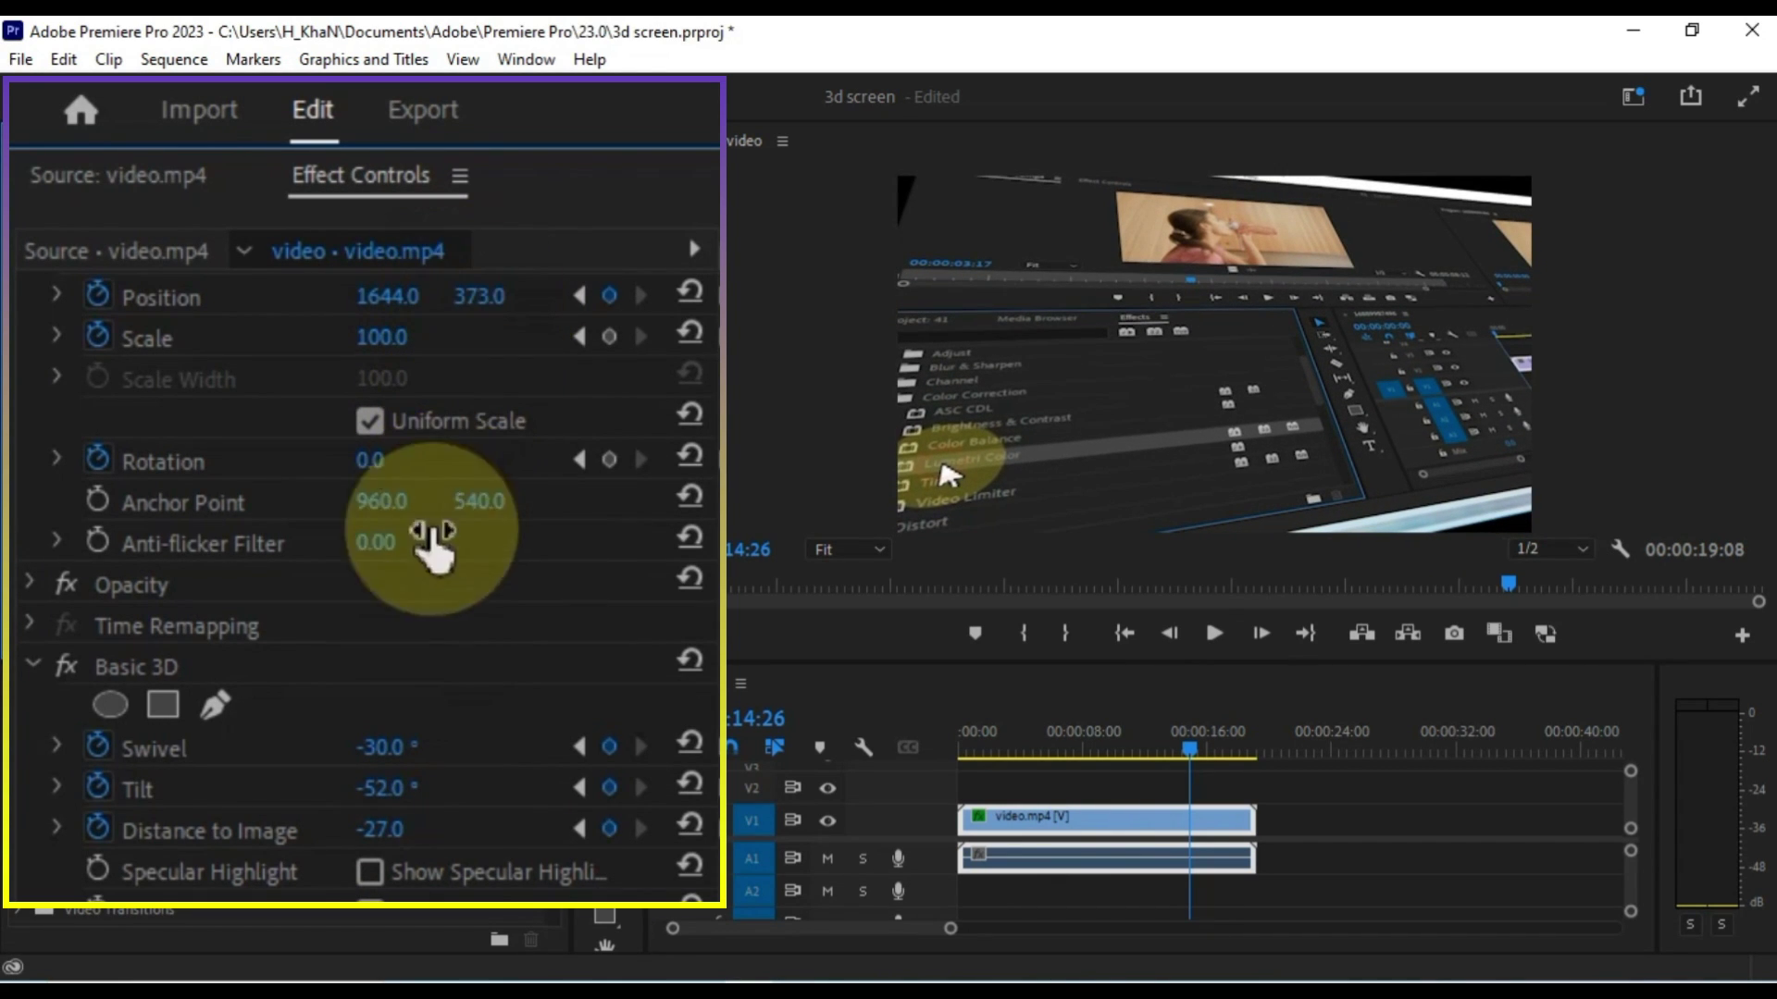
drag(398, 828, 374, 829)
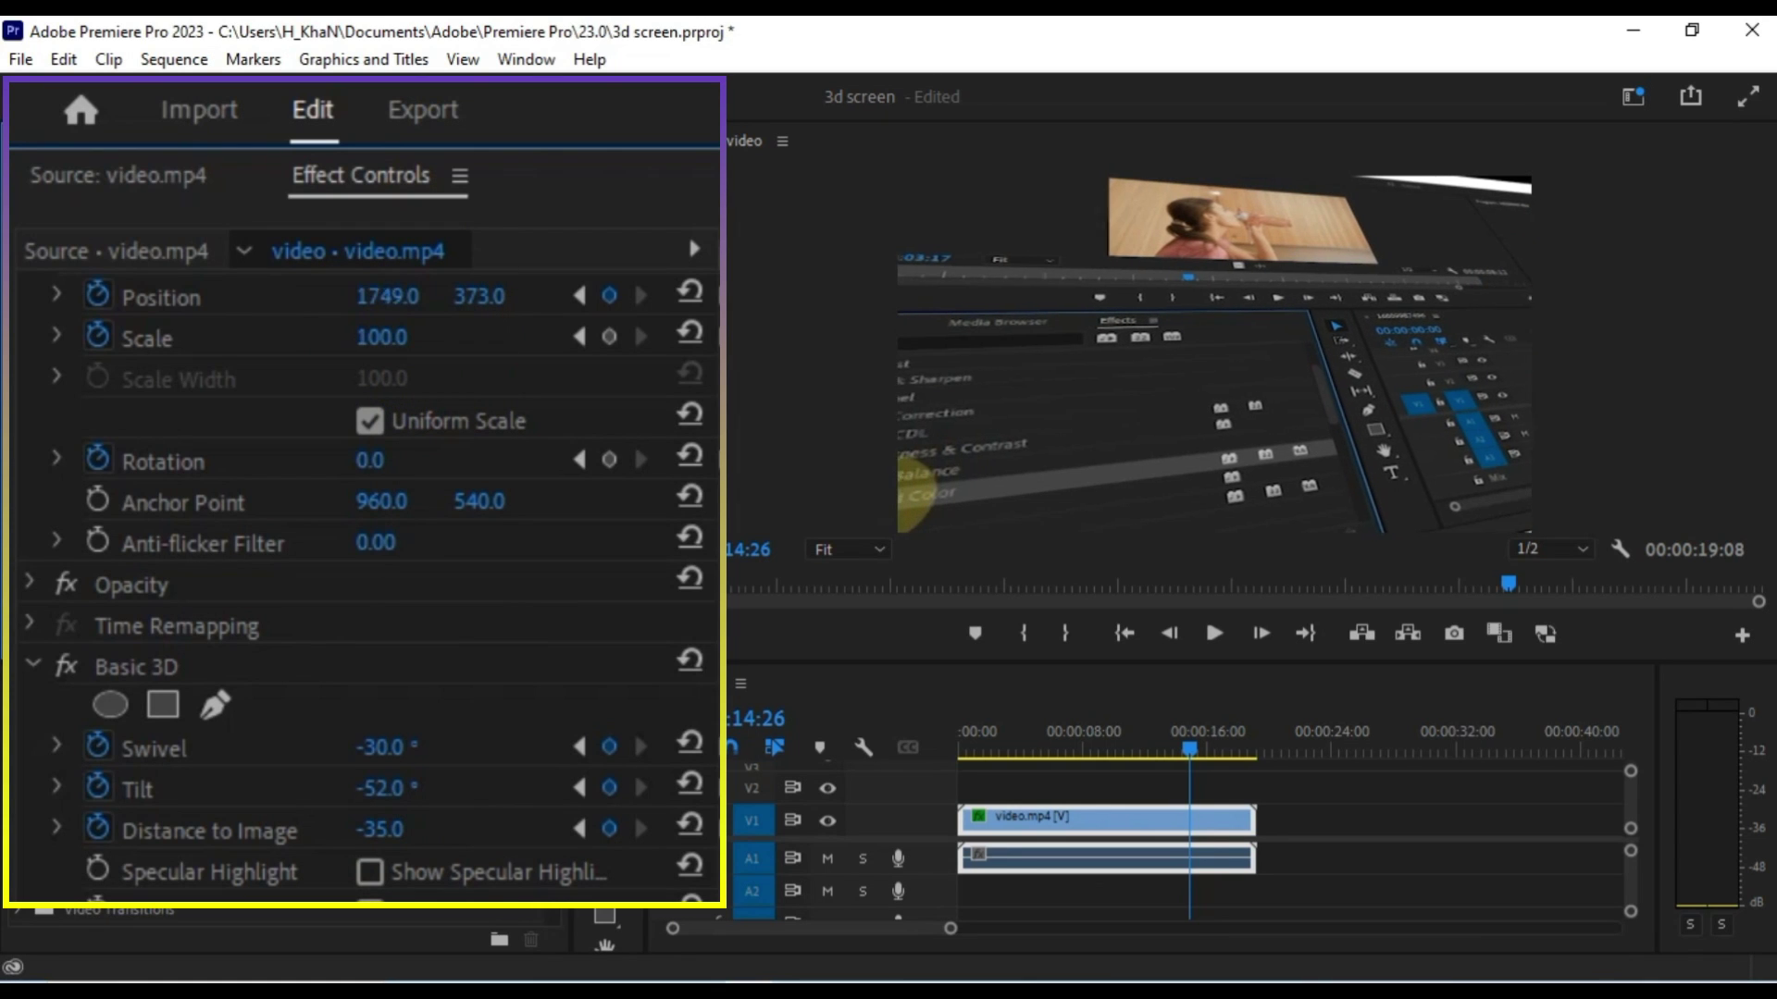
drag(388, 296, 407, 296)
click(412, 295)
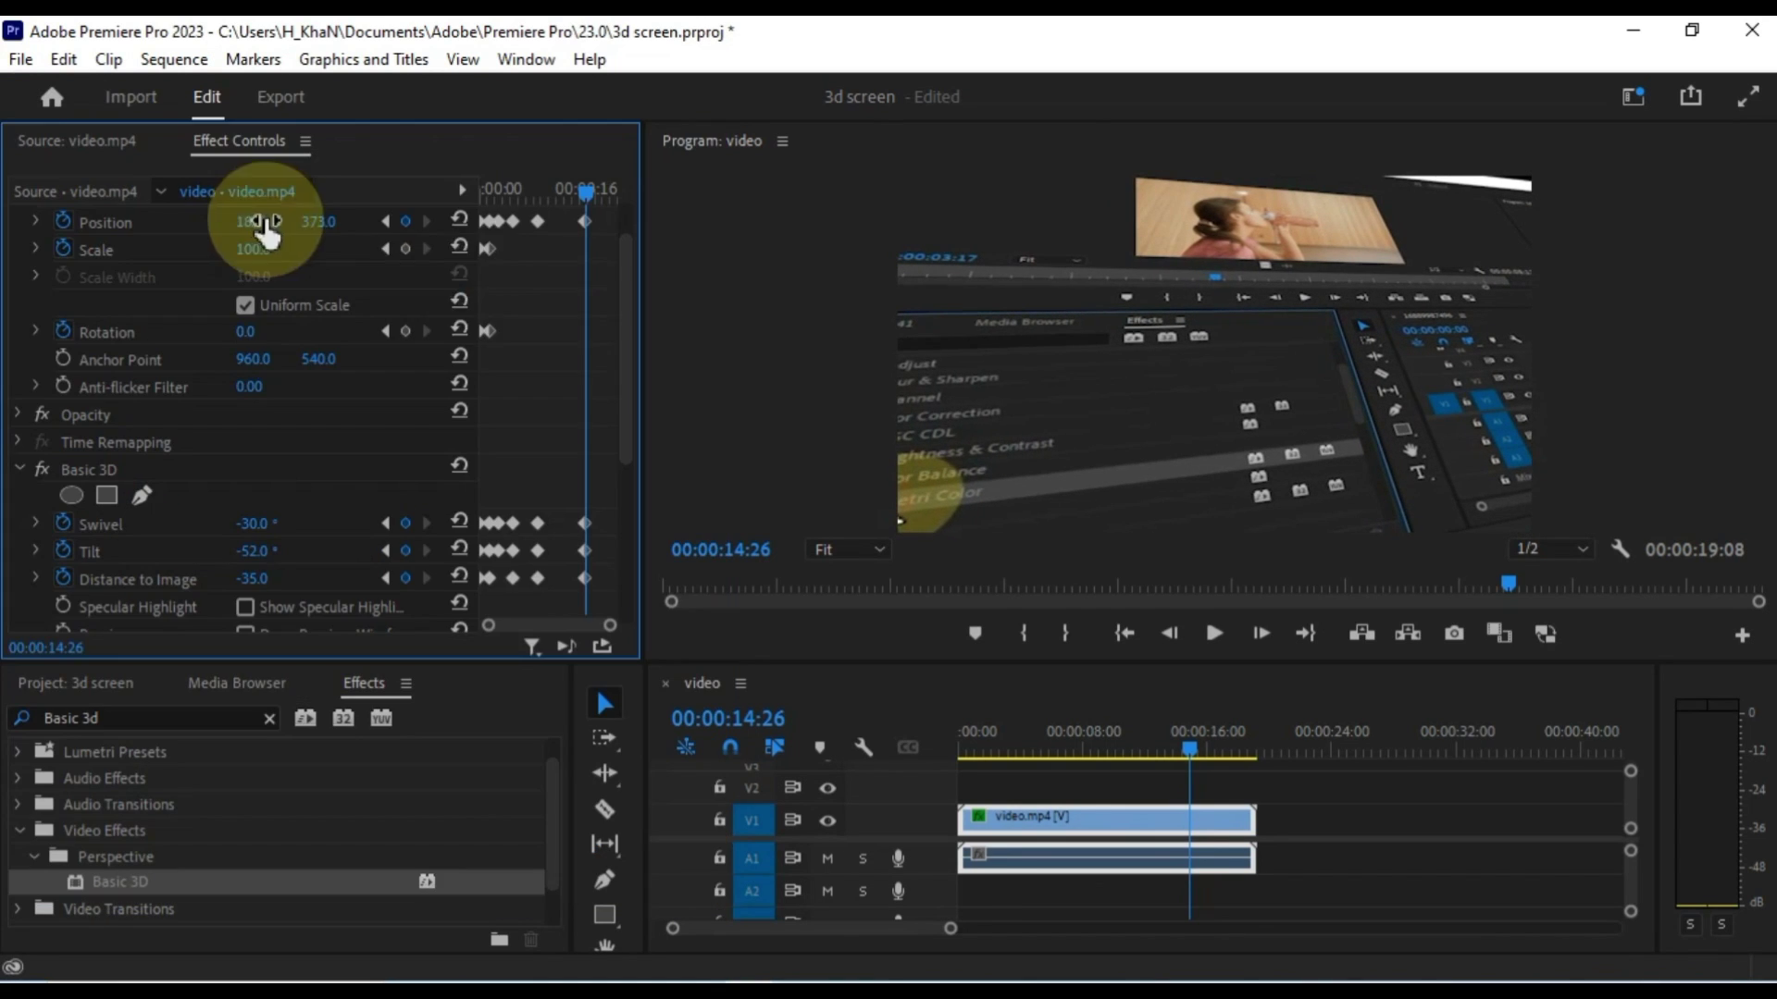
At 00:00:15:16, add hold keyframes for Swivel, Tilt, Distance to Image, Rotation, Scale and Position at their current values.
mouse_move(1174, 749)
mouse_down()
mouse_move(1040, 764)
mouse_move(1200, 757)
mouse_up()
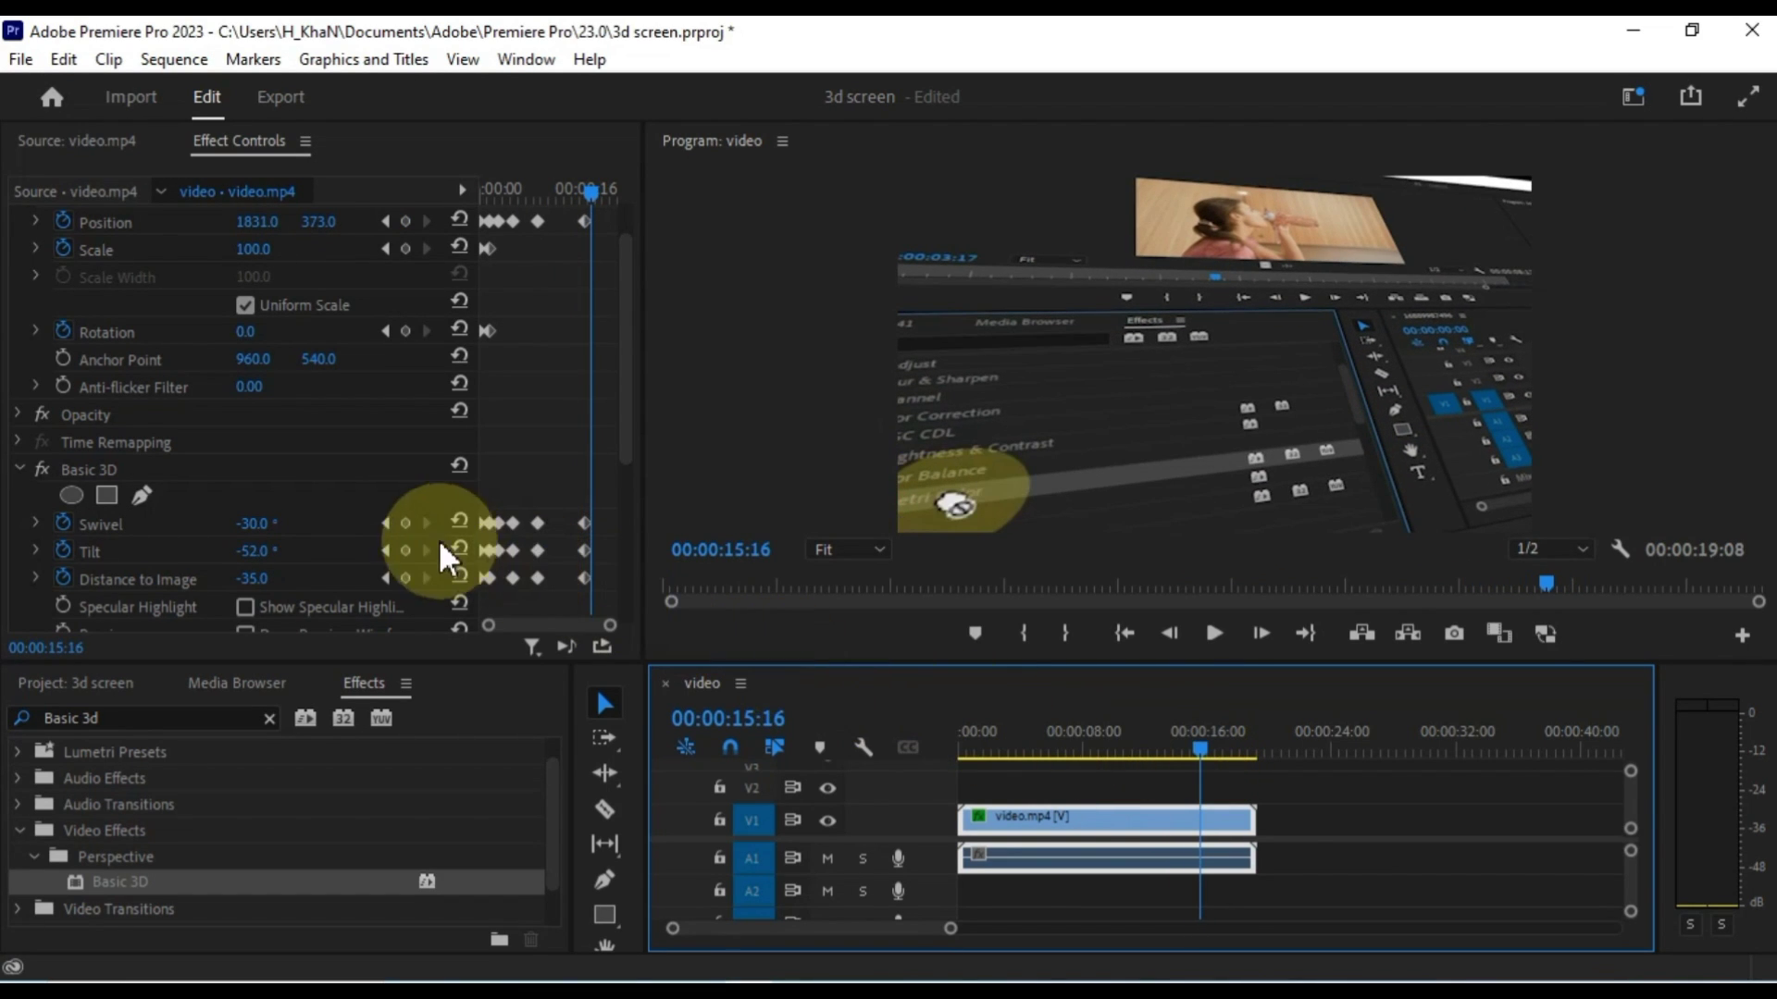
click(405, 525)
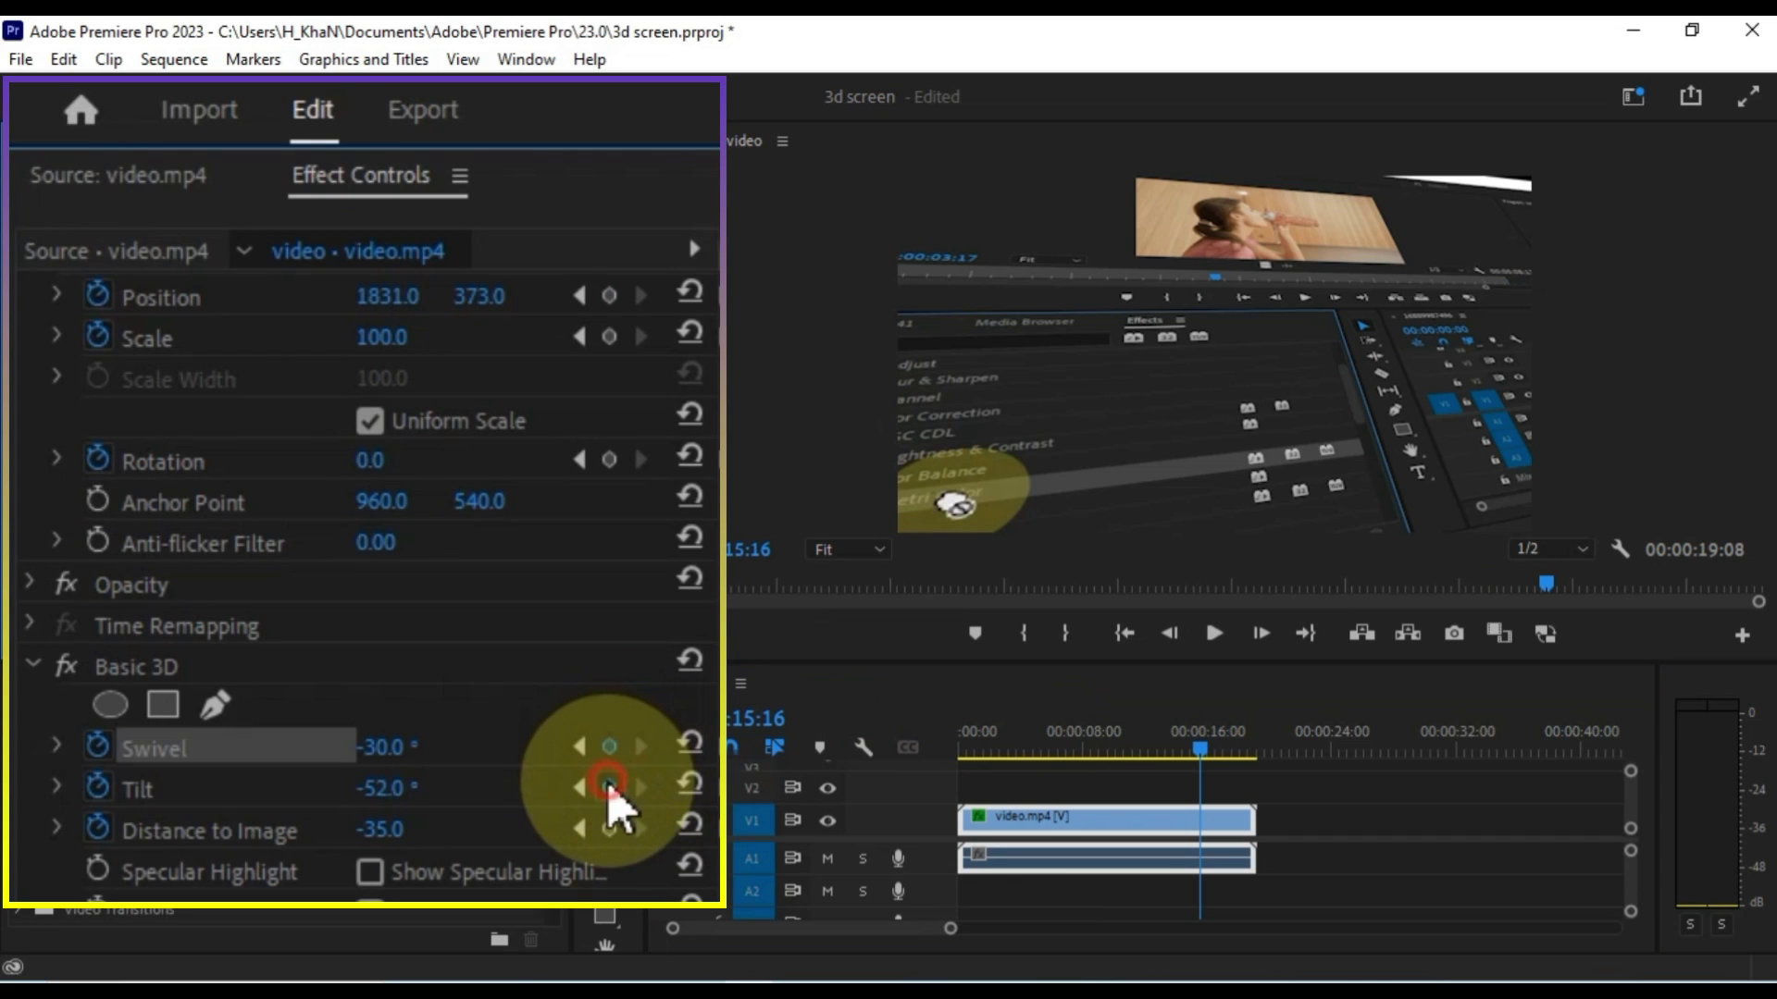
click(609, 788)
click(609, 828)
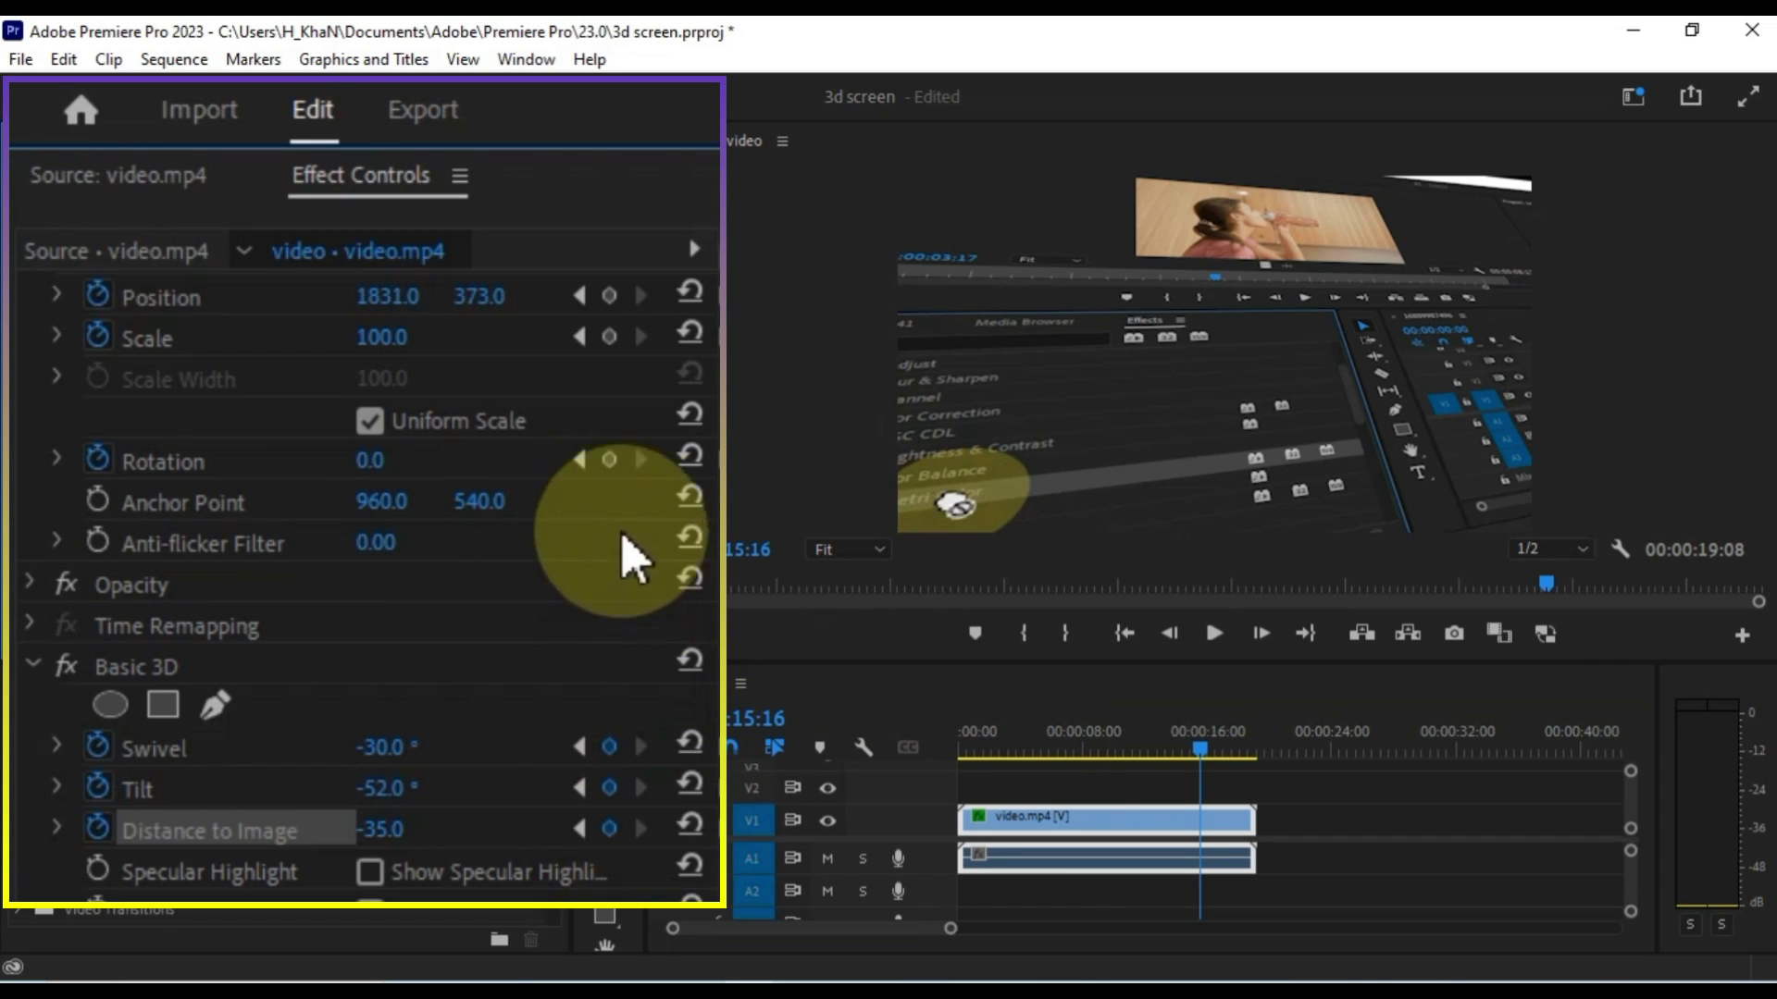
click(609, 460)
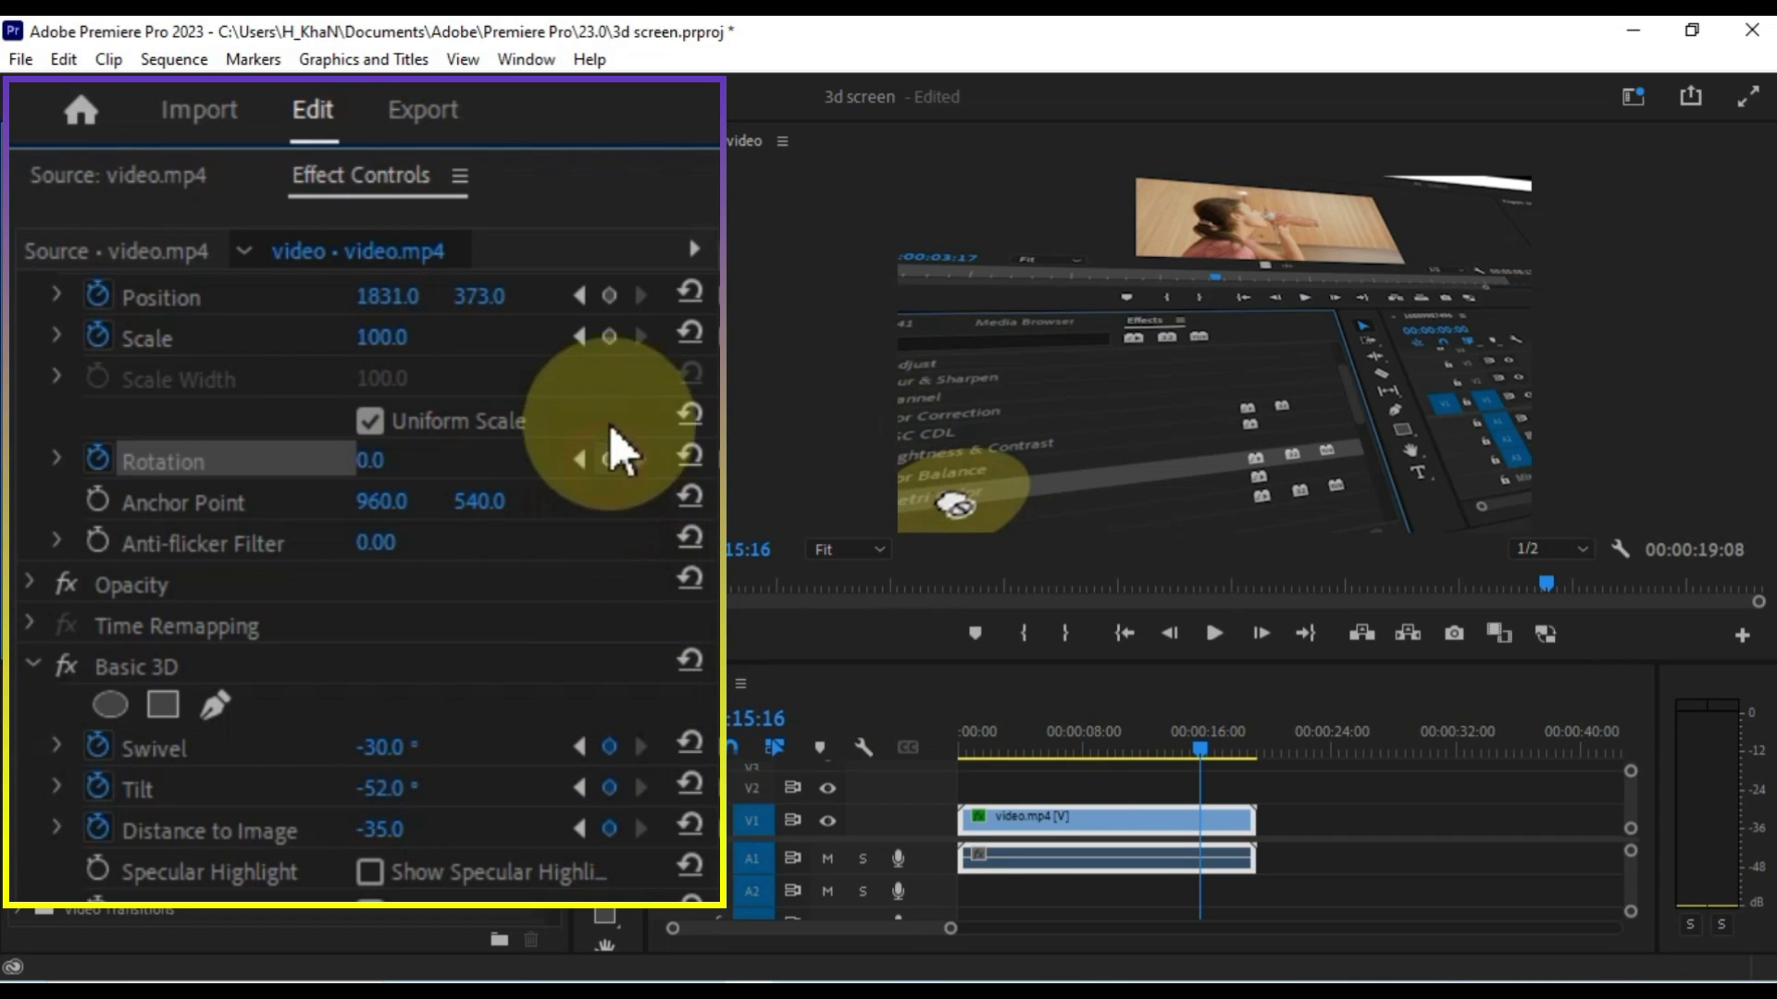
click(609, 336)
click(609, 295)
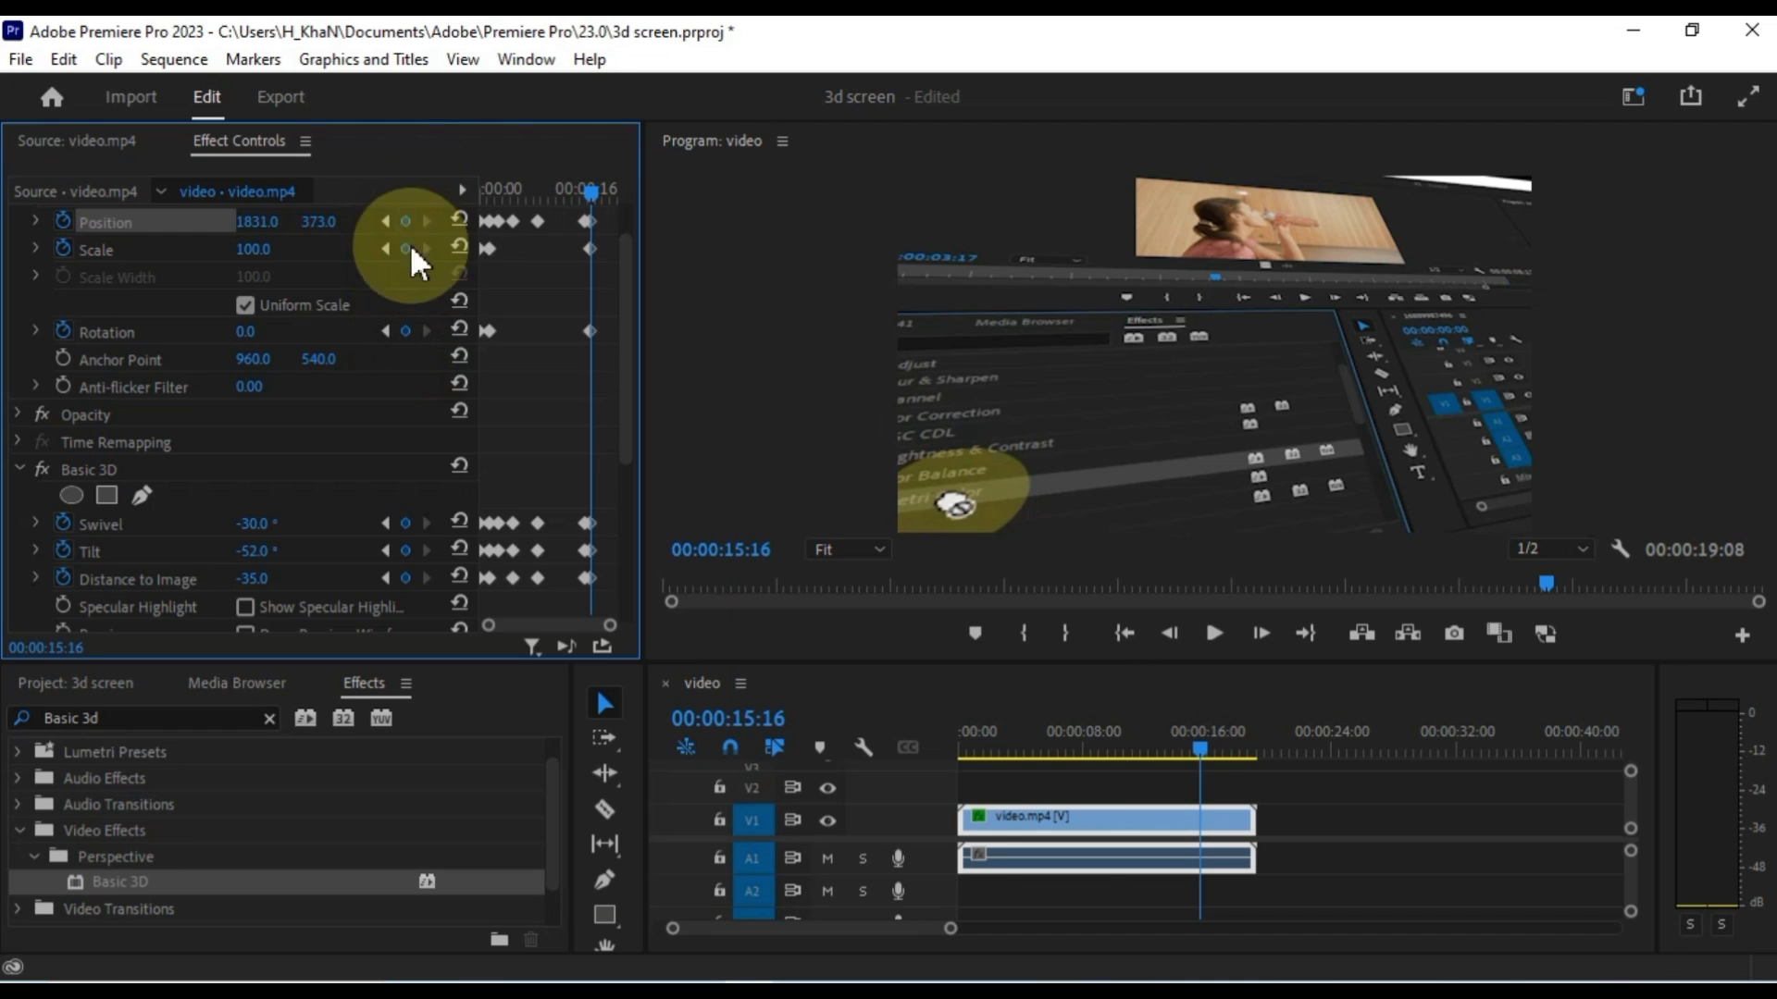
At 00:00:18:07, set the clip's Swivel to 7°, Tilt to -50° and horizontal Position to 874.
drag(1181, 746, 1245, 746)
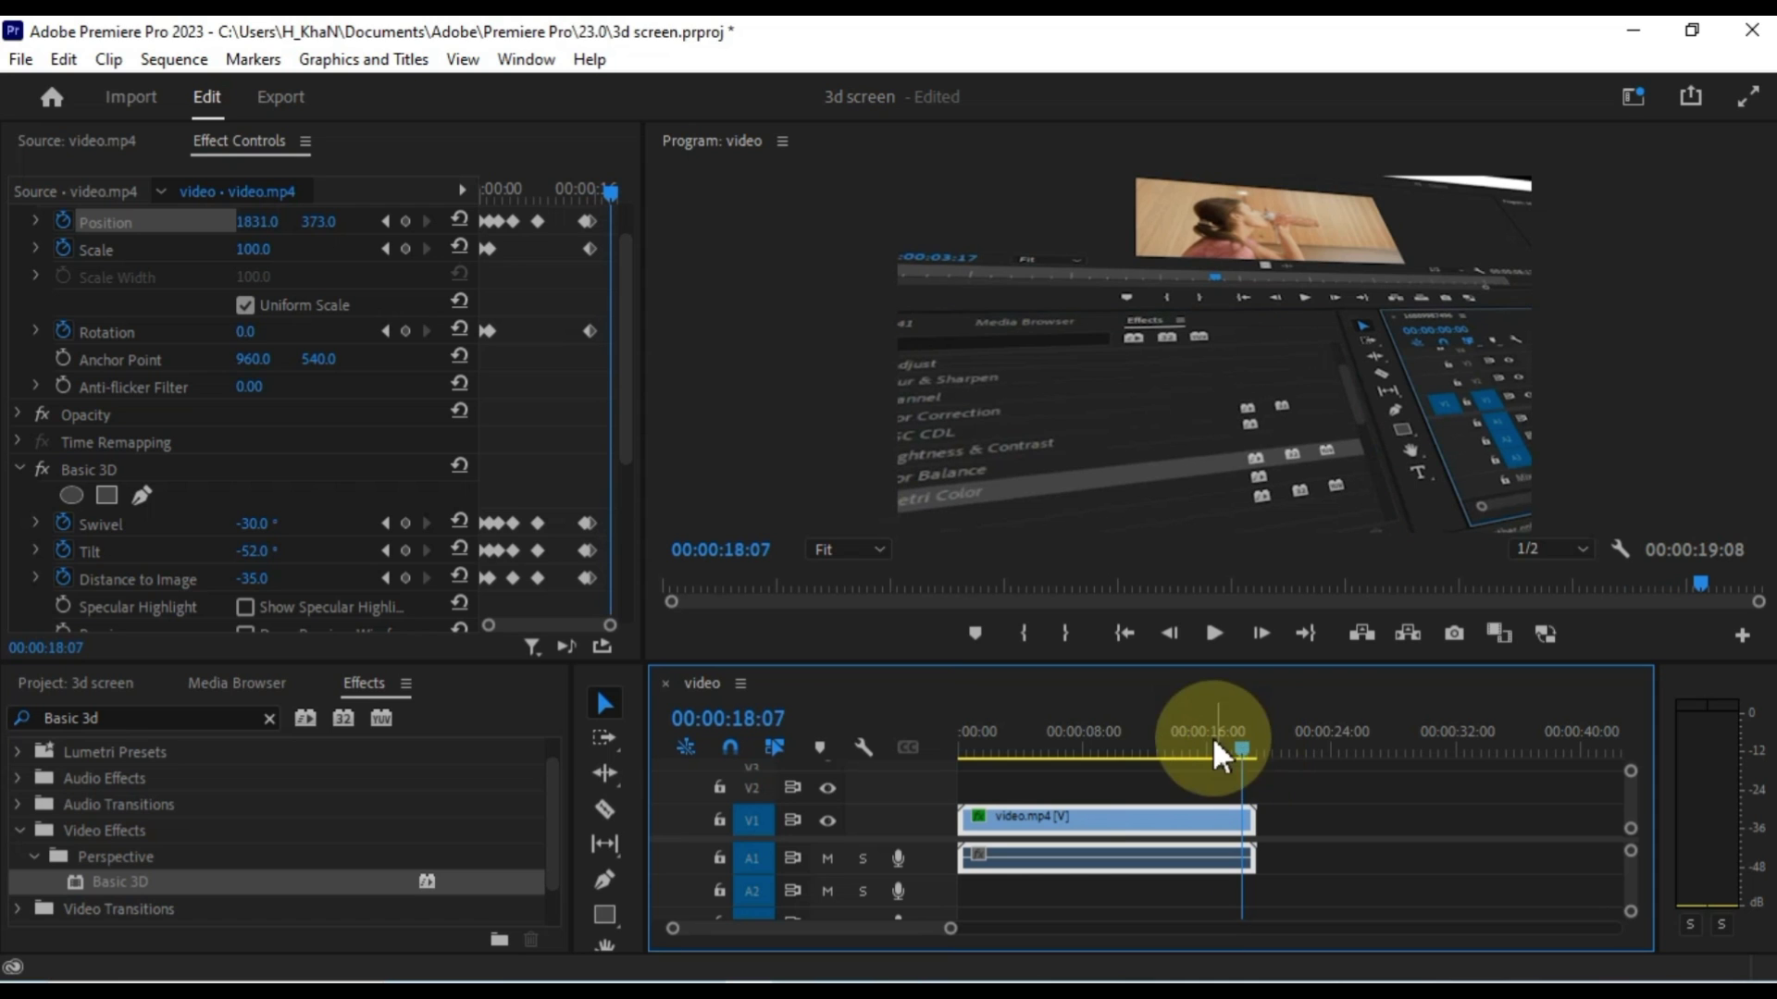
drag(255, 529, 290, 528)
drag(395, 745, 396, 782)
drag(389, 297, 4, 296)
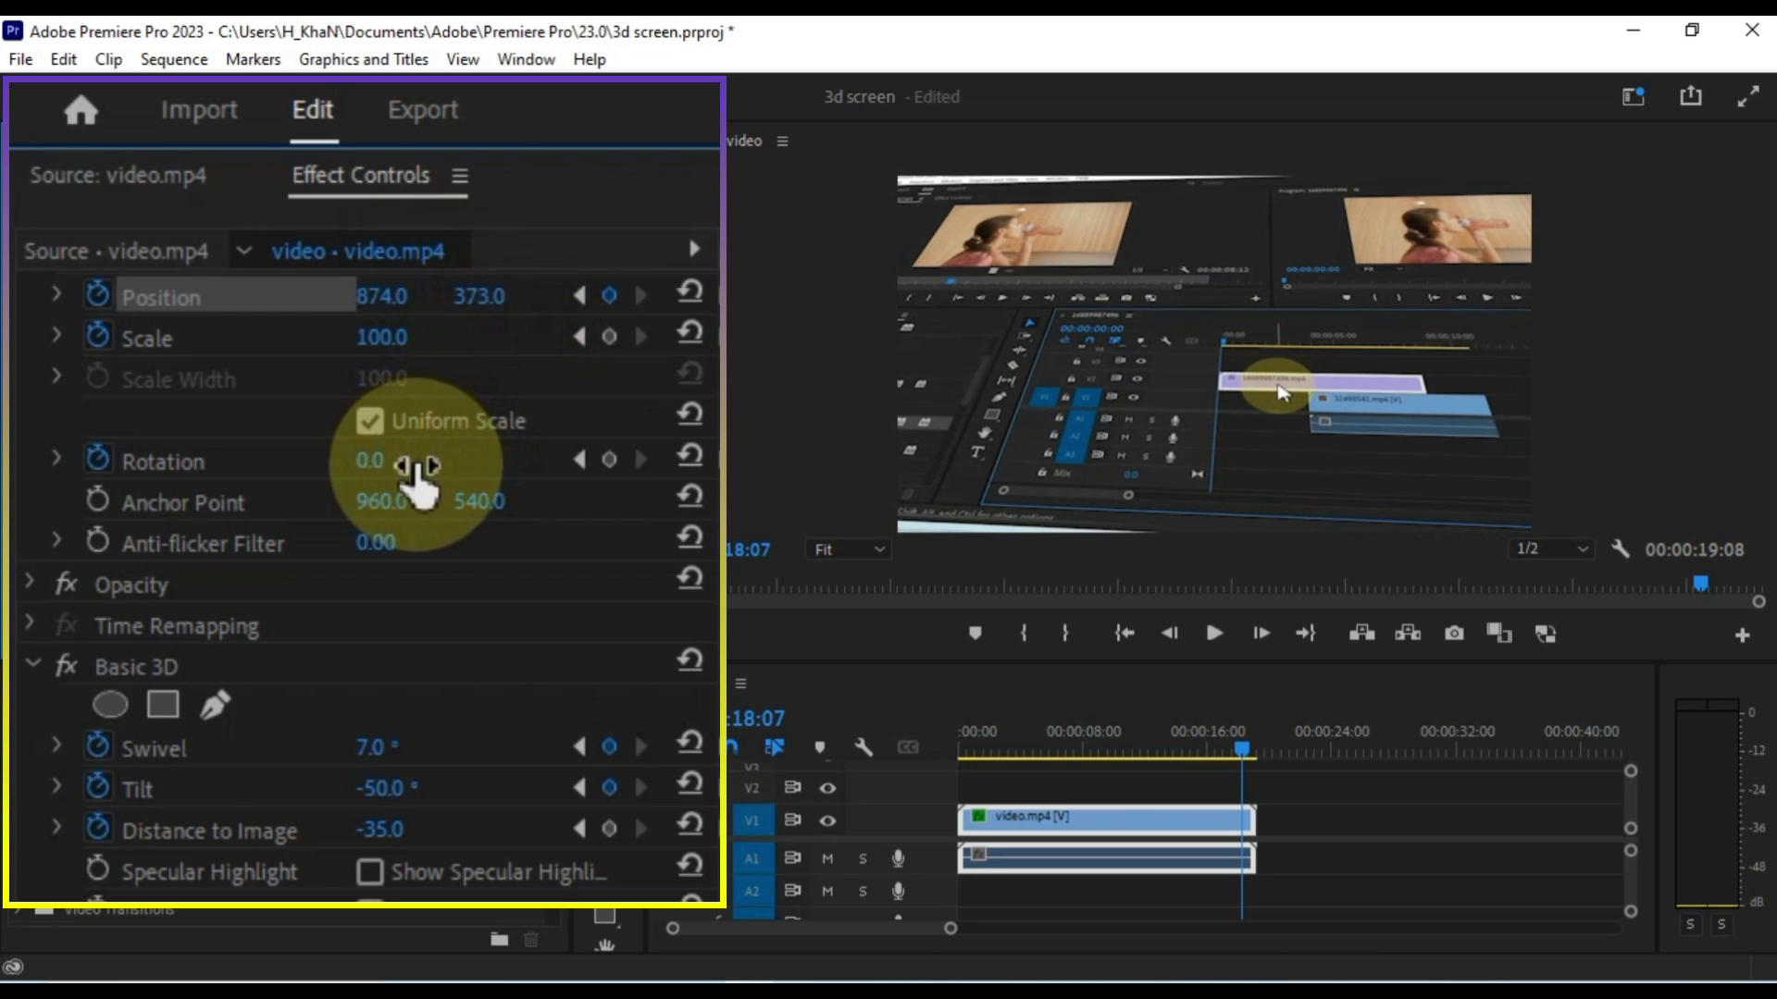
At 00:00:18:07, set the clip's Rotation to 14°, Scale to 142 and vertical Position to 227.
drag(380, 470, 402, 455)
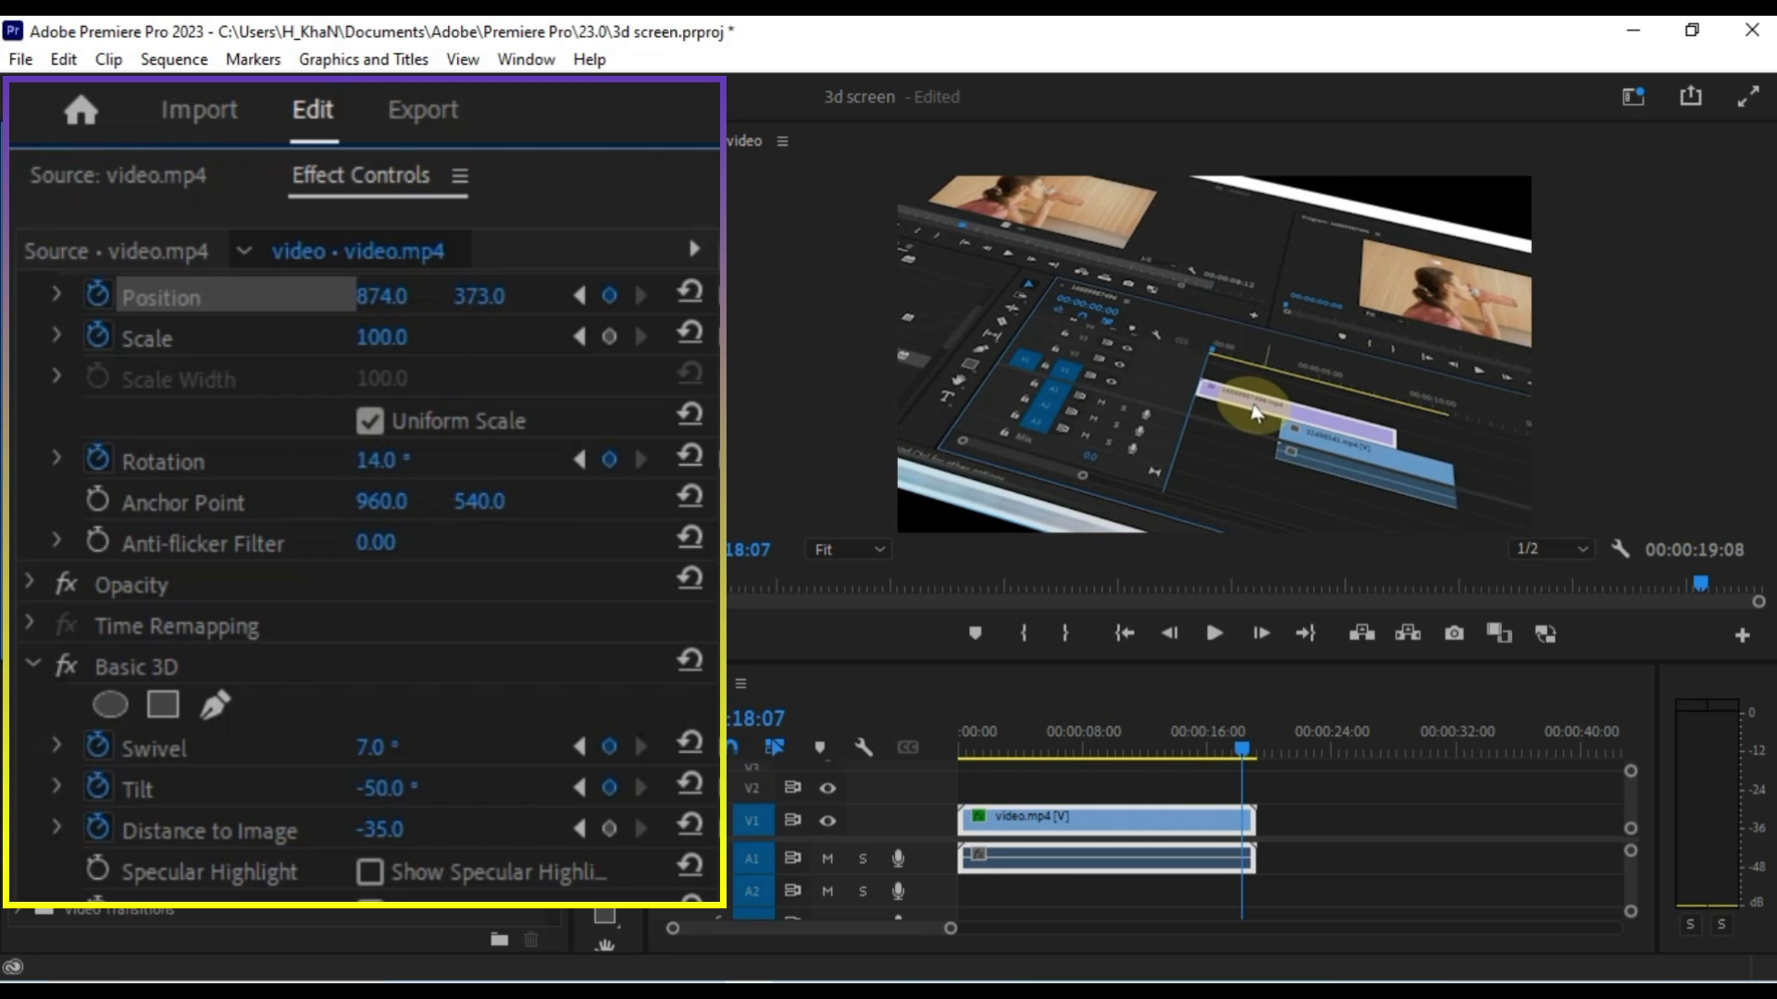
drag(382, 337, 410, 337)
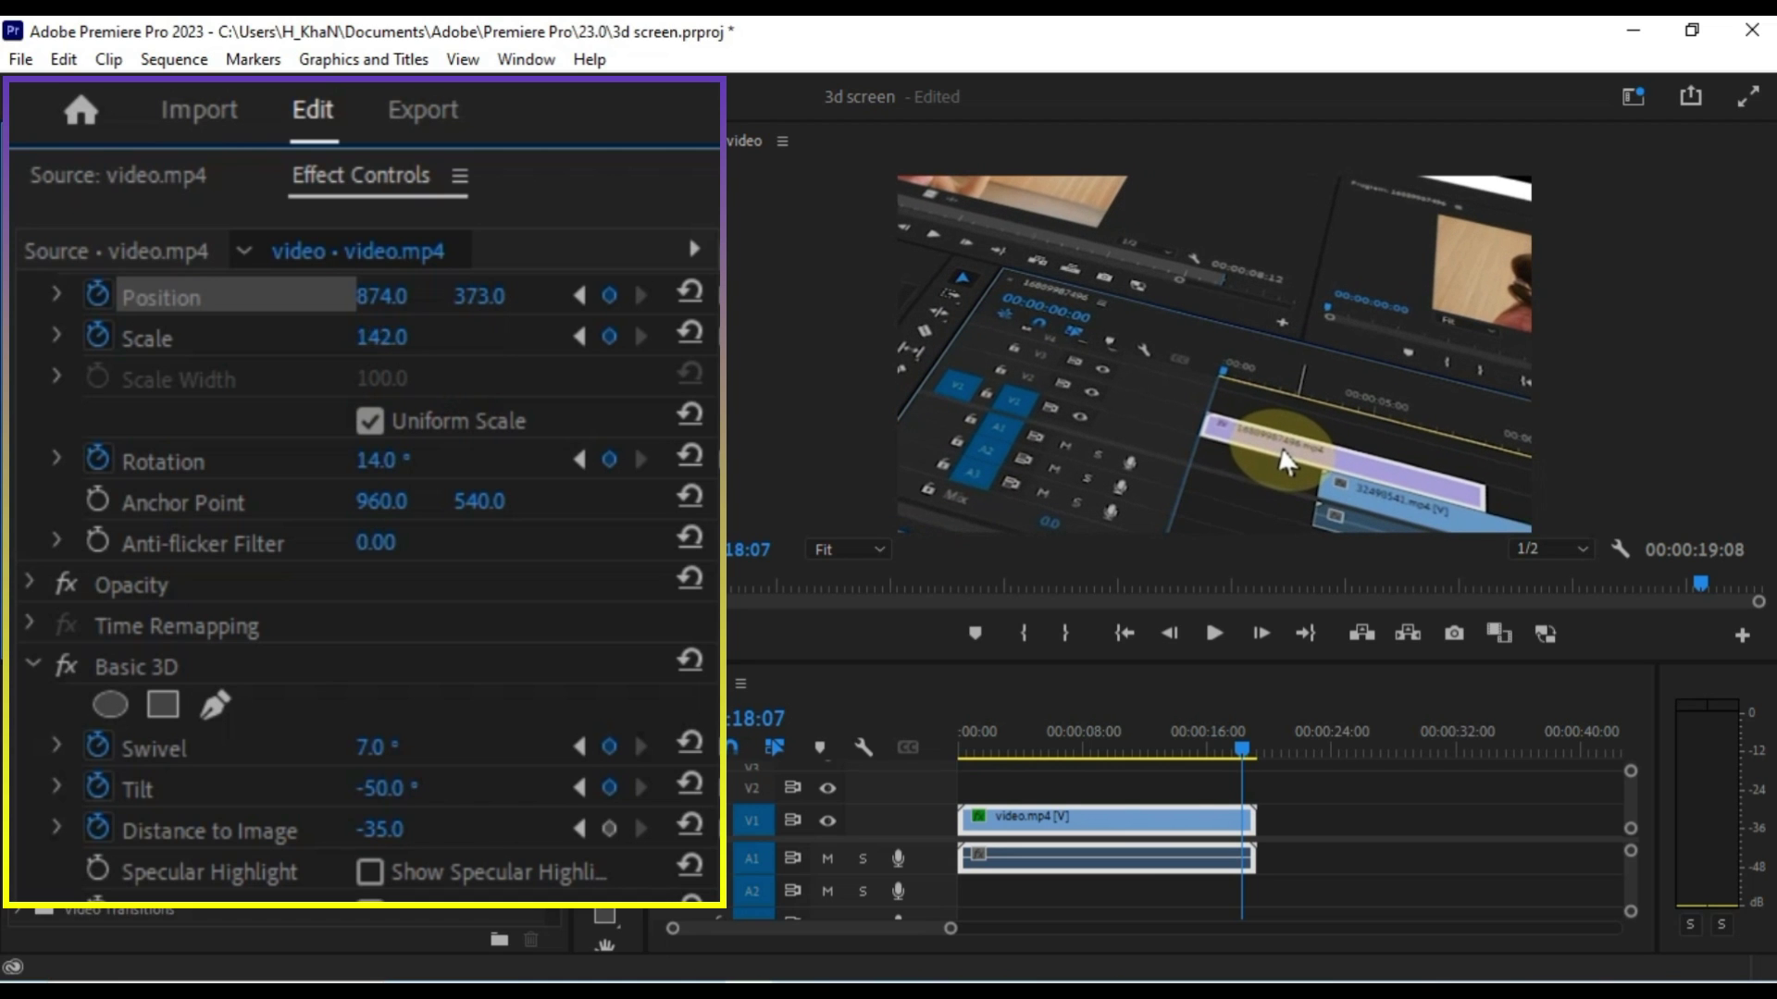
drag(410, 335, 479, 296)
Refine the 00:00:18:07 view with Swivel 28°, Tilt -59°, Distance to Image -44 and vertical Position 305.
drag(375, 748, 389, 785)
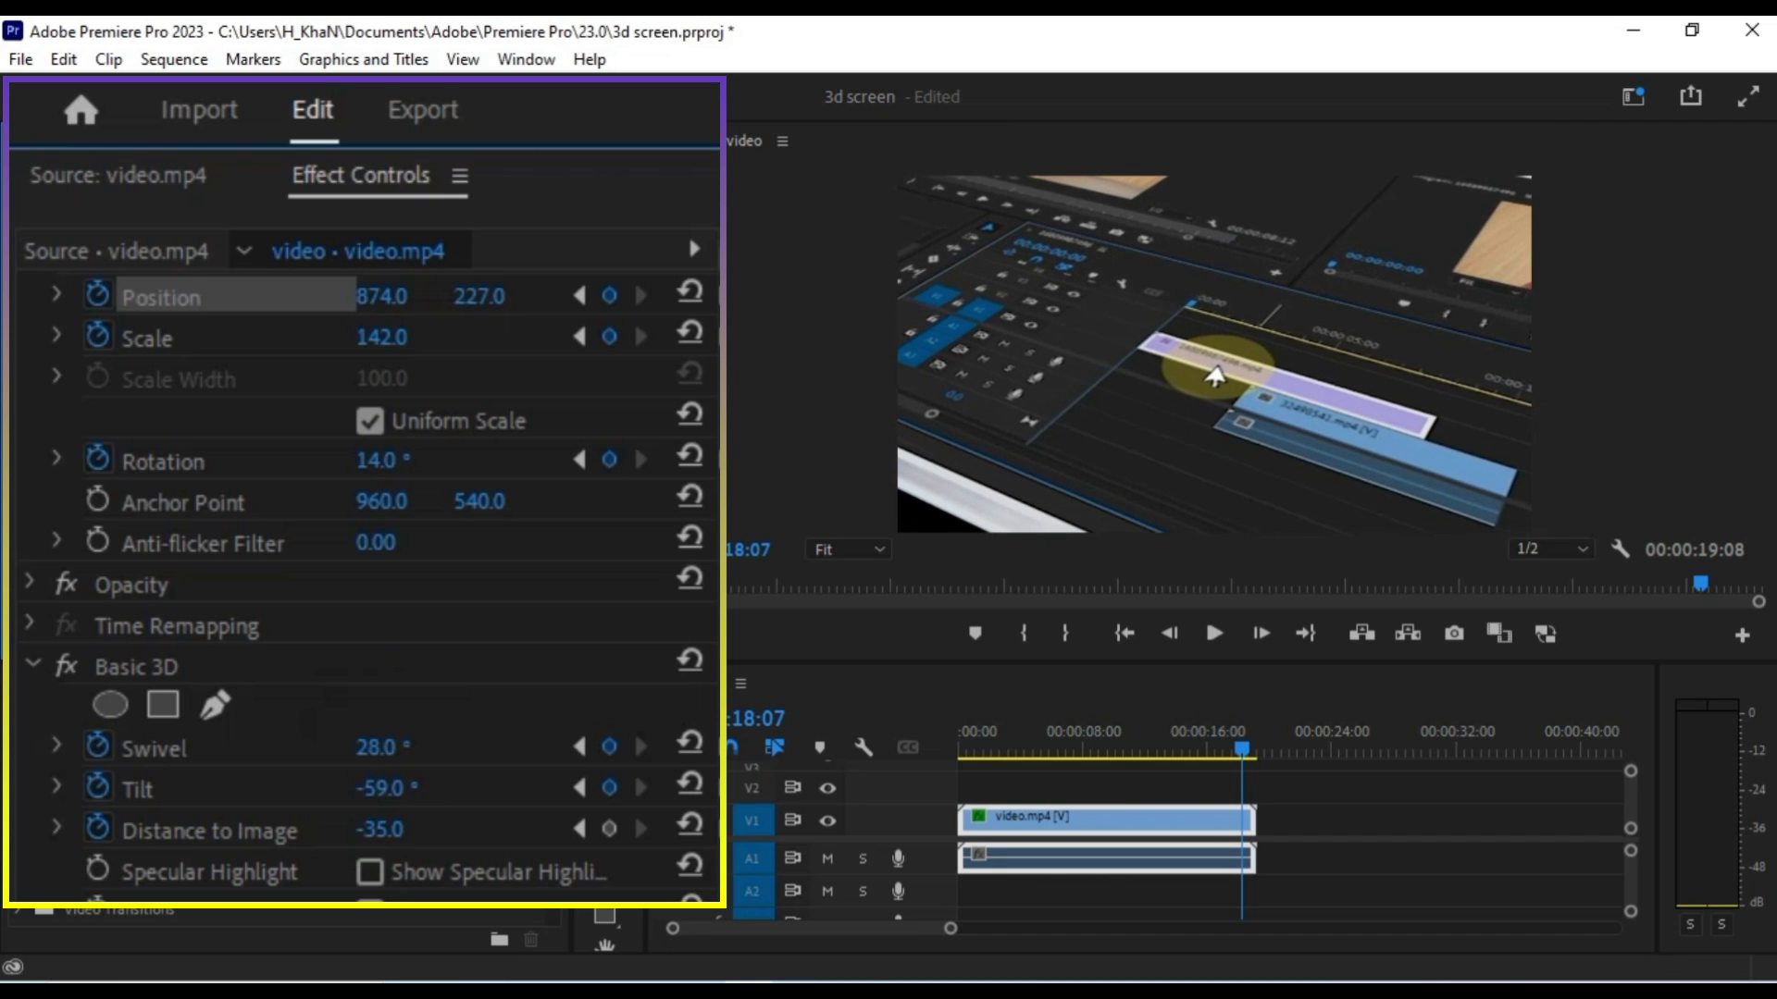
click(396, 785)
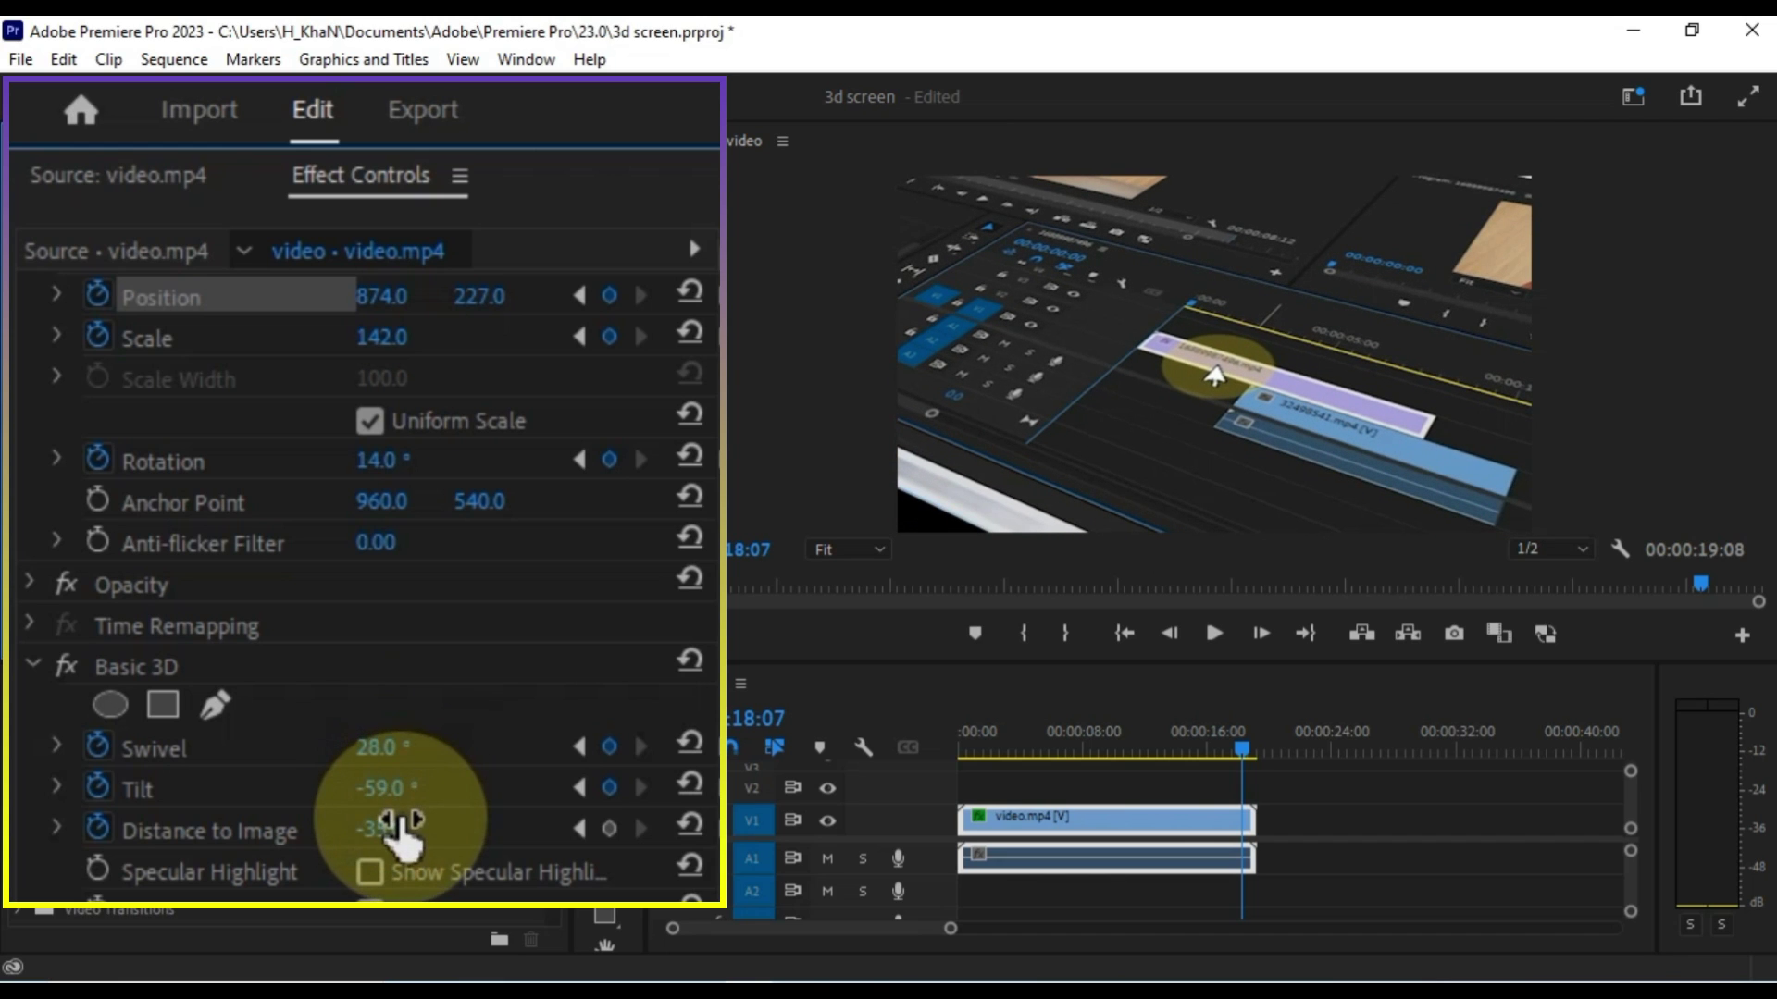
drag(392, 832, 392, 831)
drag(478, 296, 478, 296)
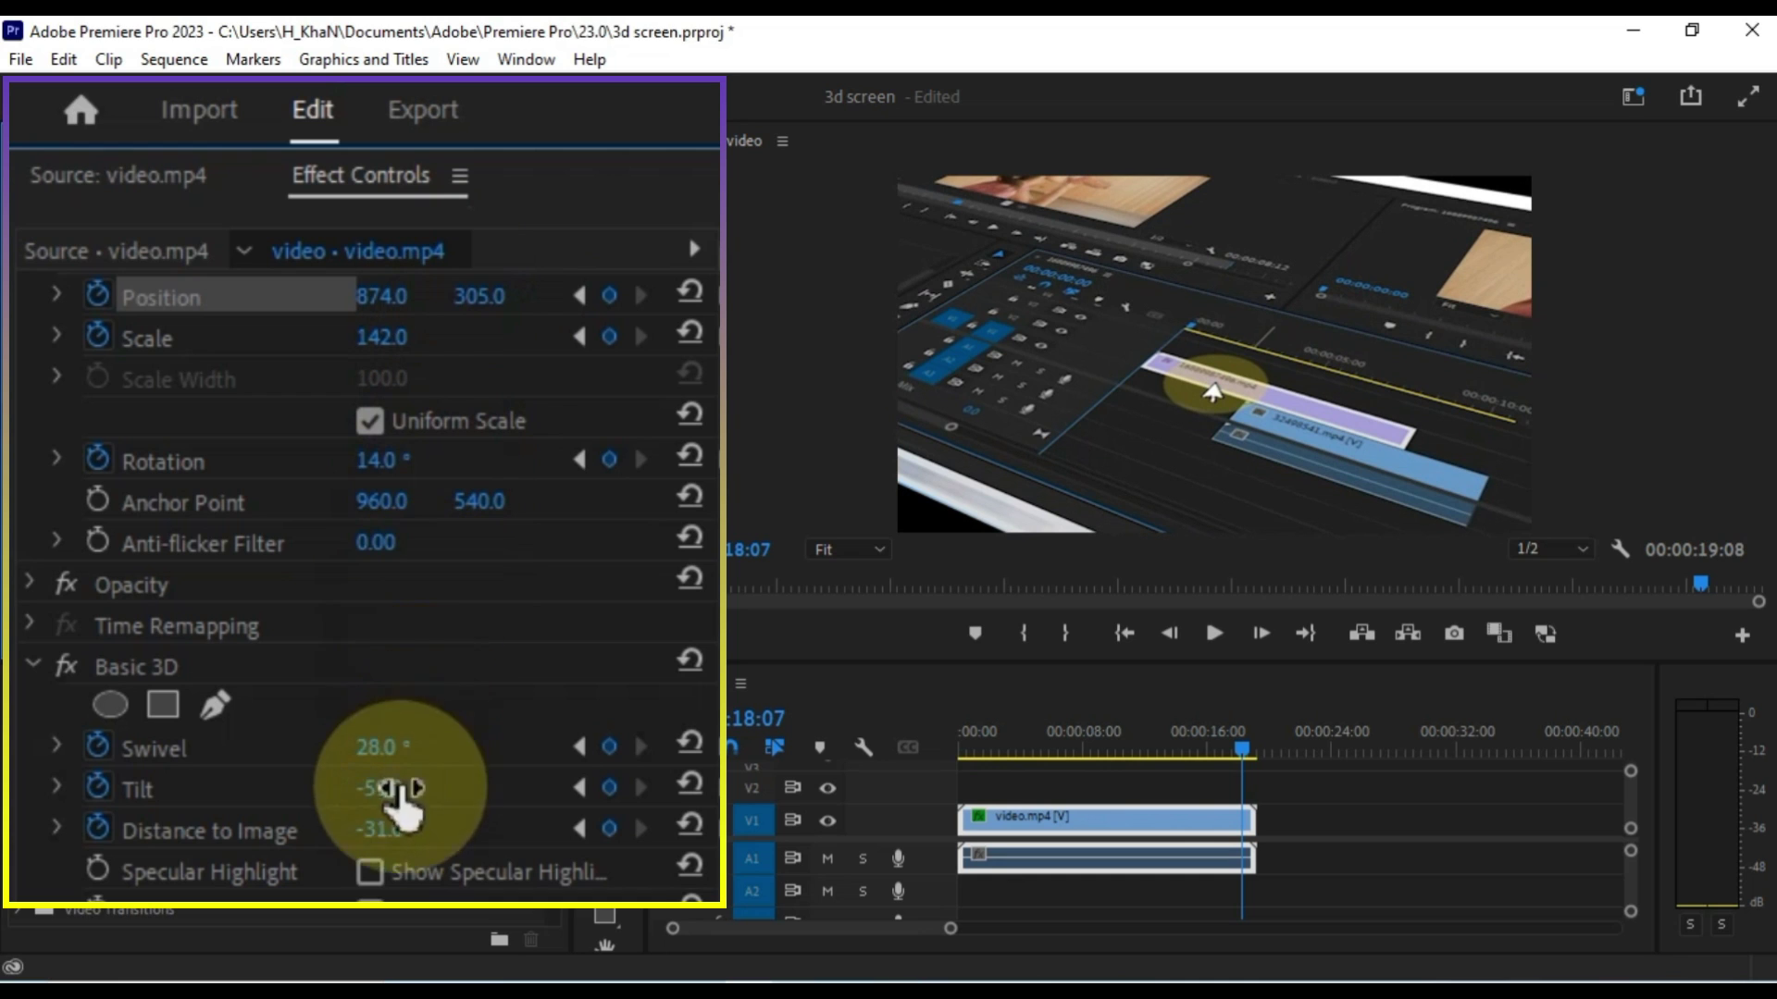
drag(381, 830, 382, 829)
drag(269, 582, 274, 583)
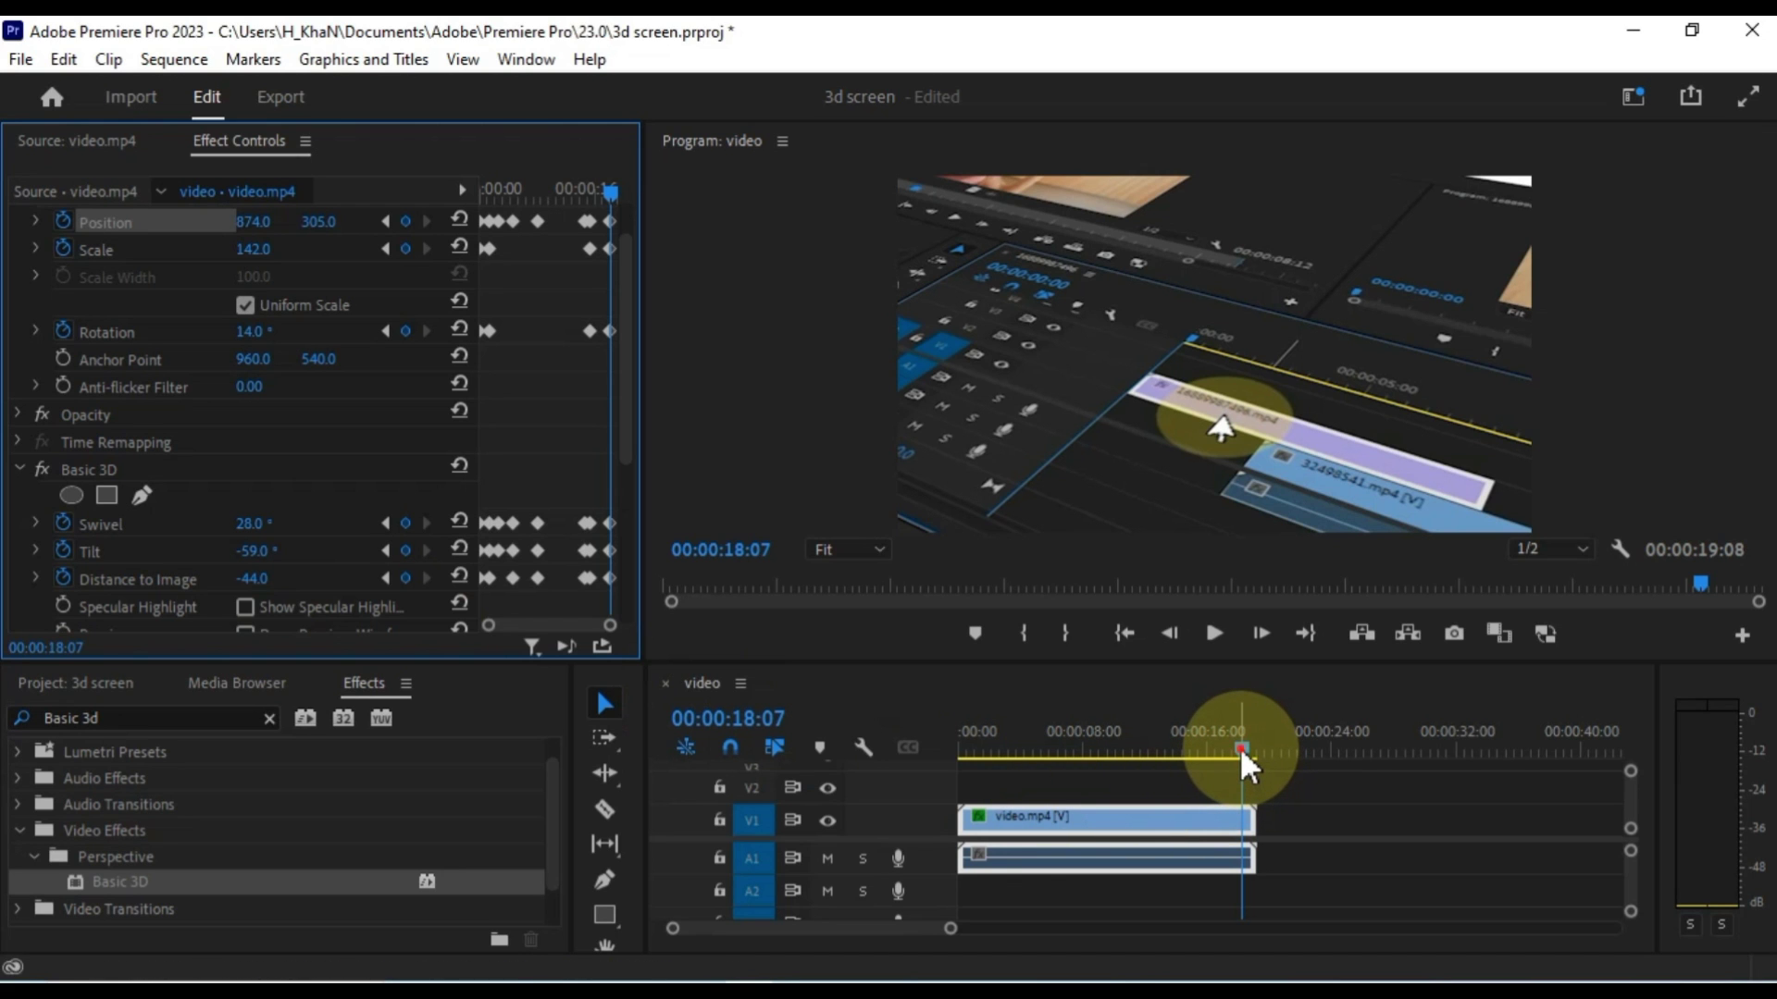
Play the whole animation from the start of the sequence, and return the playhead to 00:00:00:00.
drag(1240, 749, 957, 771)
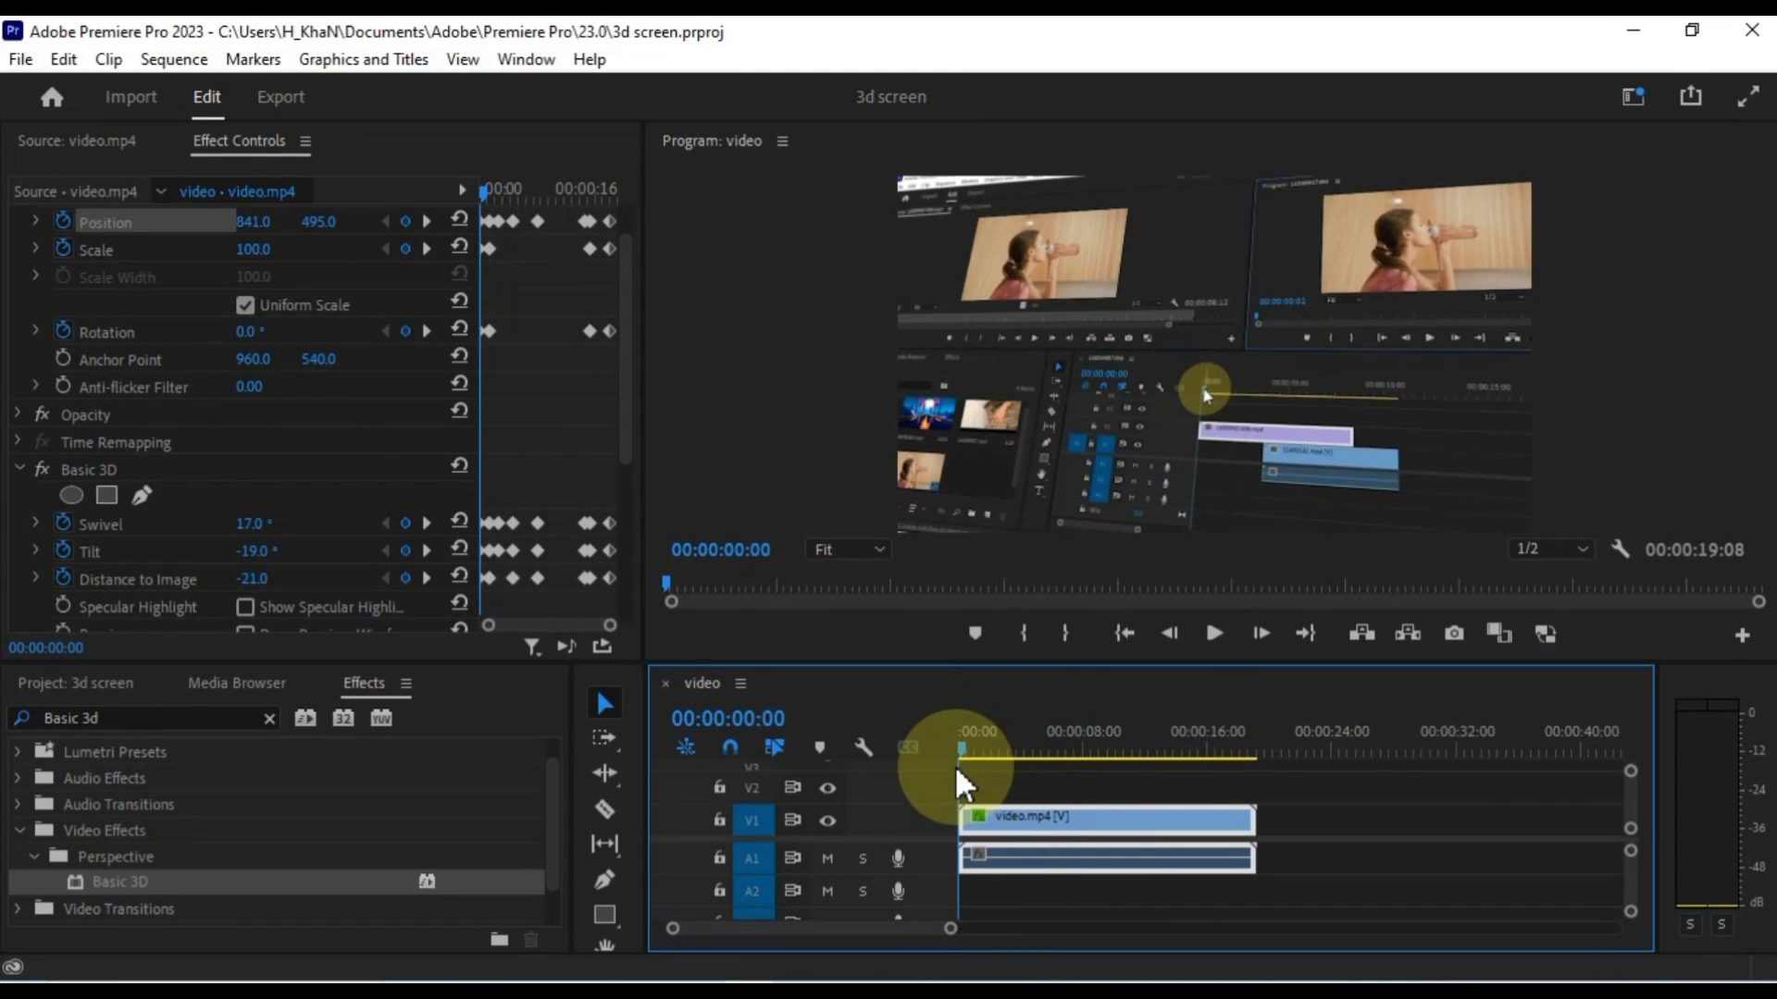
click(1211, 632)
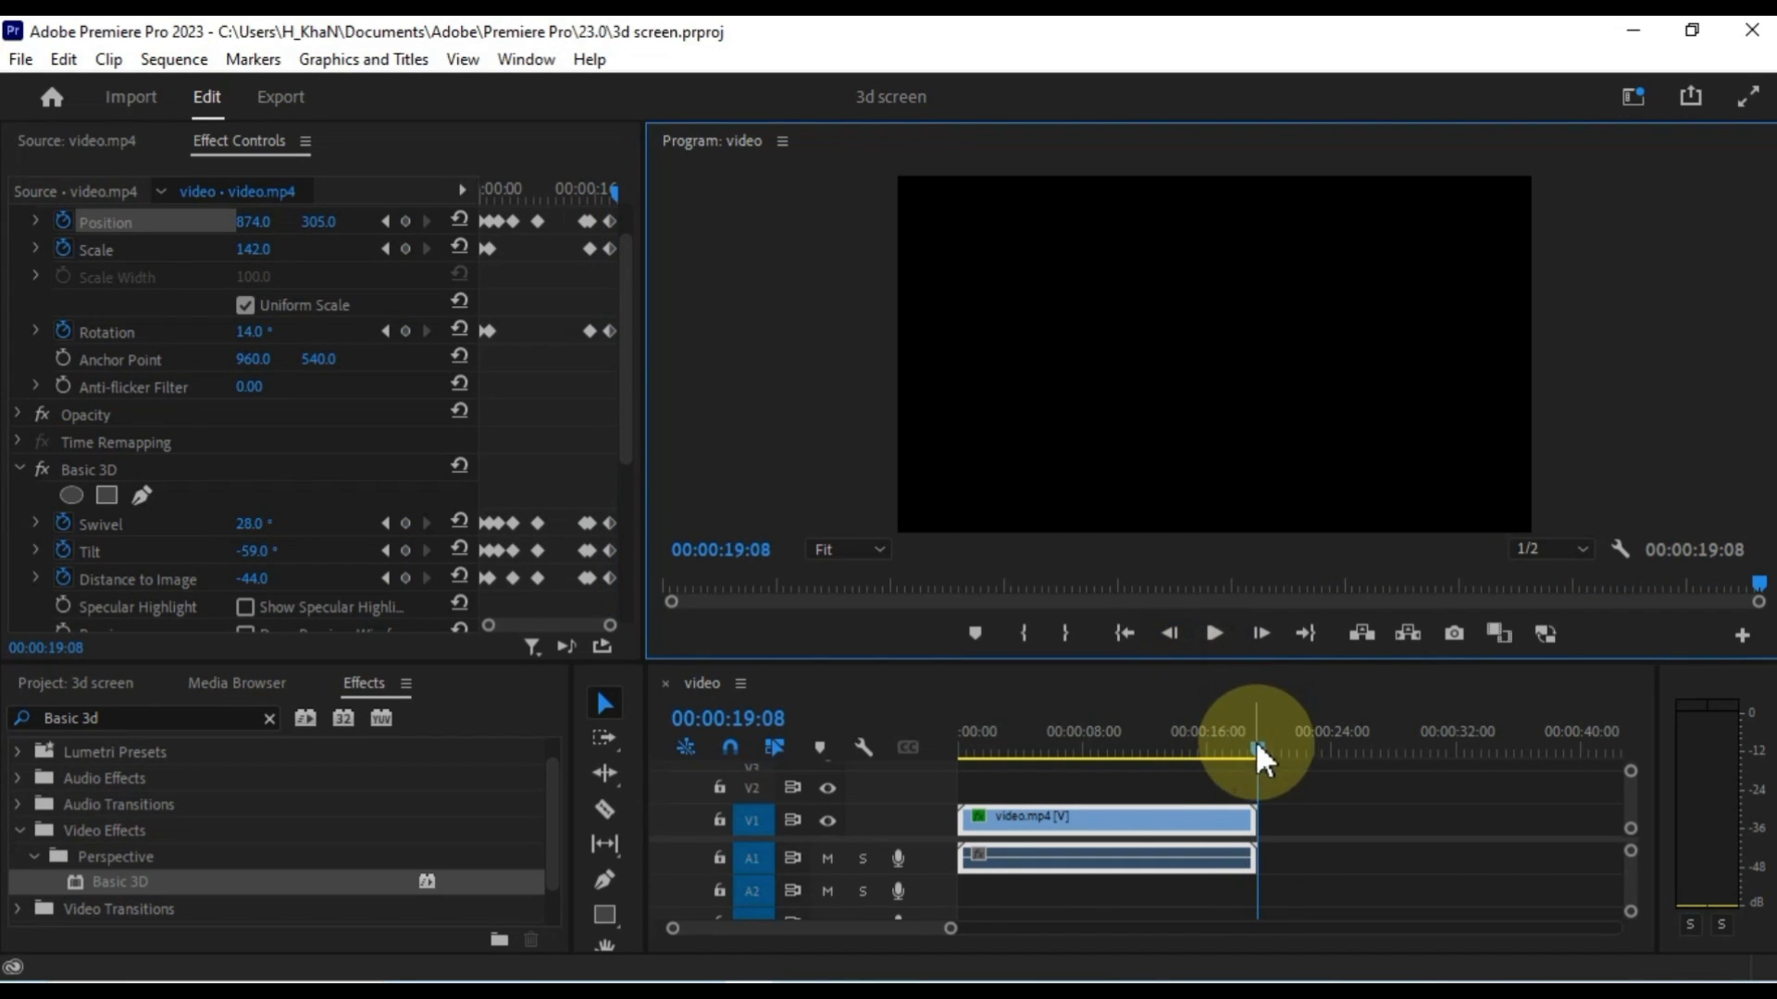
drag(1255, 740, 955, 791)
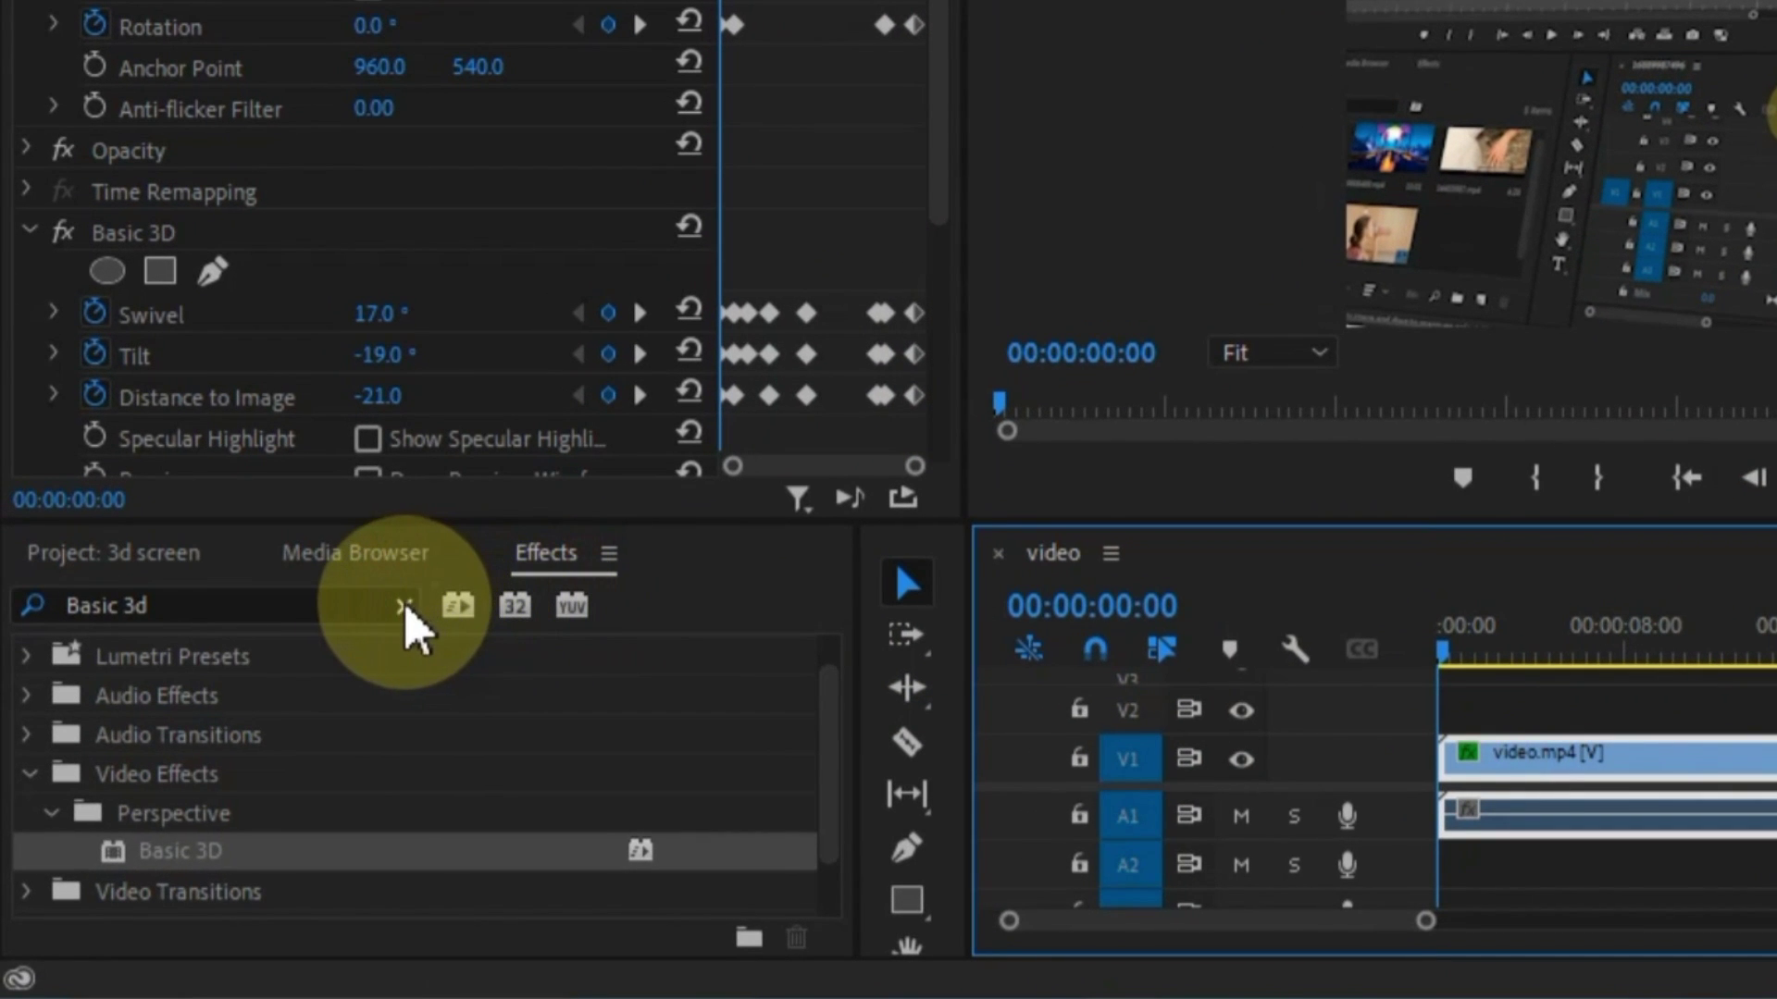
Search the effects for "Gaussian blur" and apply the Gaussian Blur video effect to the video.mp4 clip on V1.
click(404, 609)
click(360, 606)
text(Gaussian)
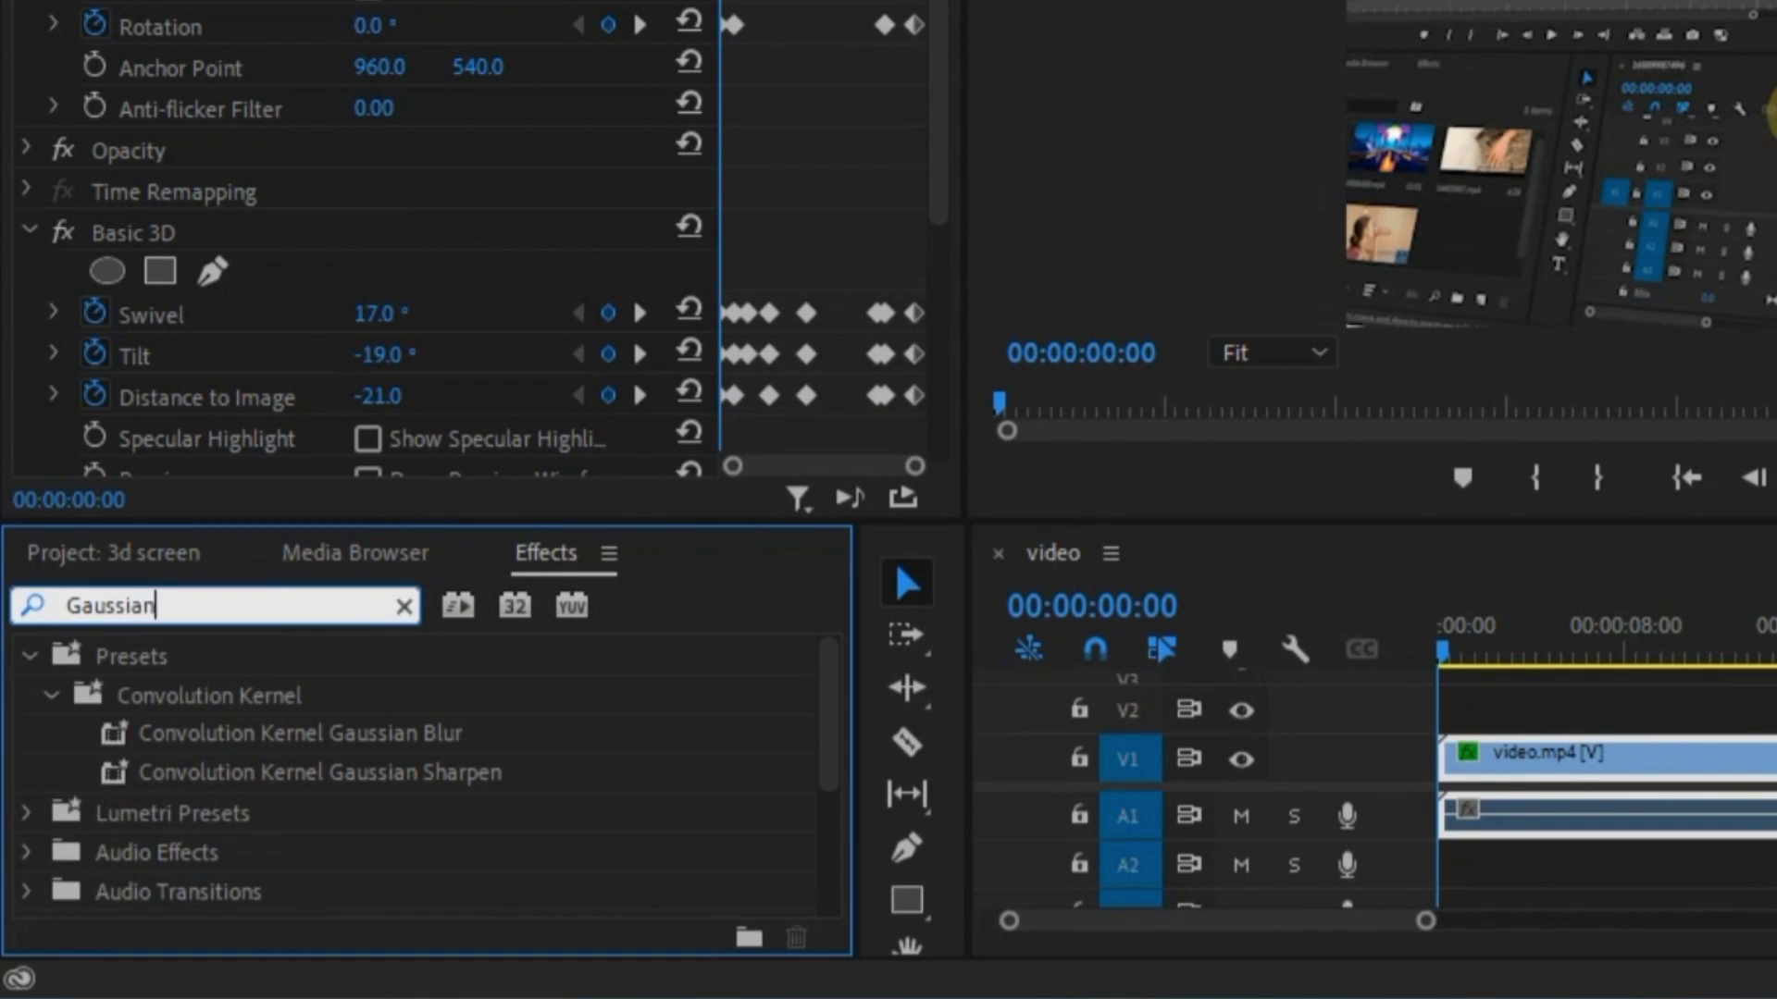
text( blur)
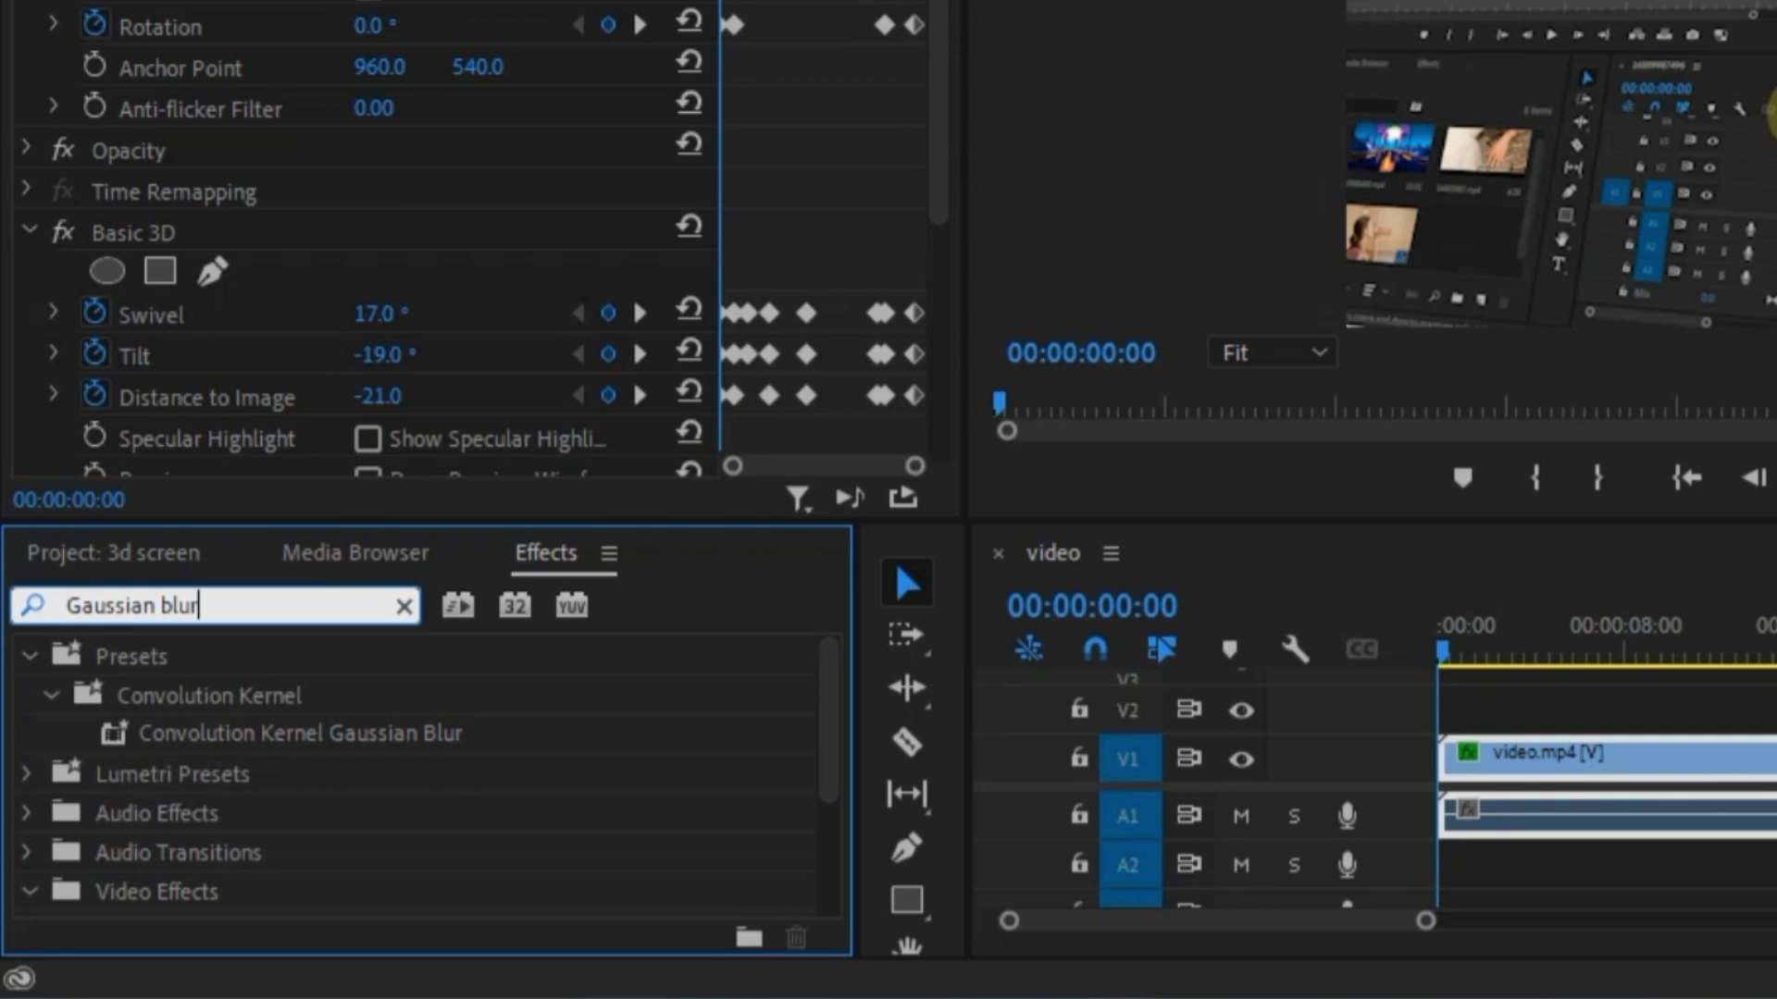
scroll(407, 749, down, 3)
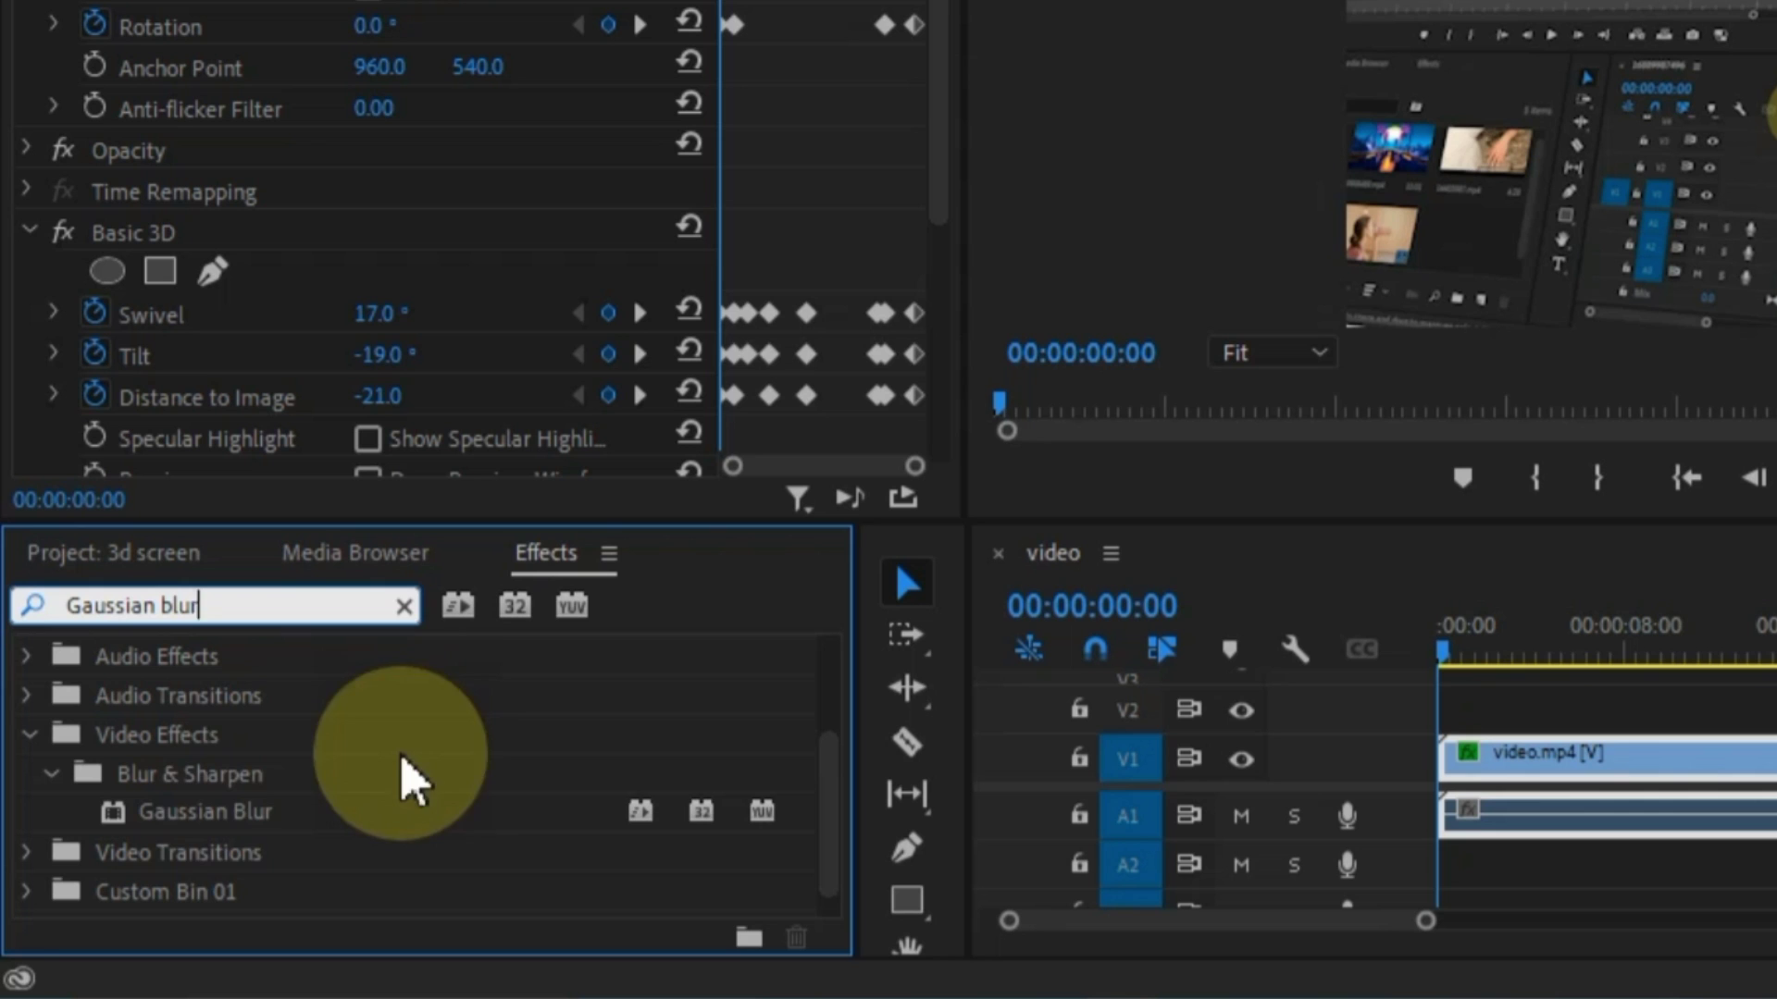
click(222, 812)
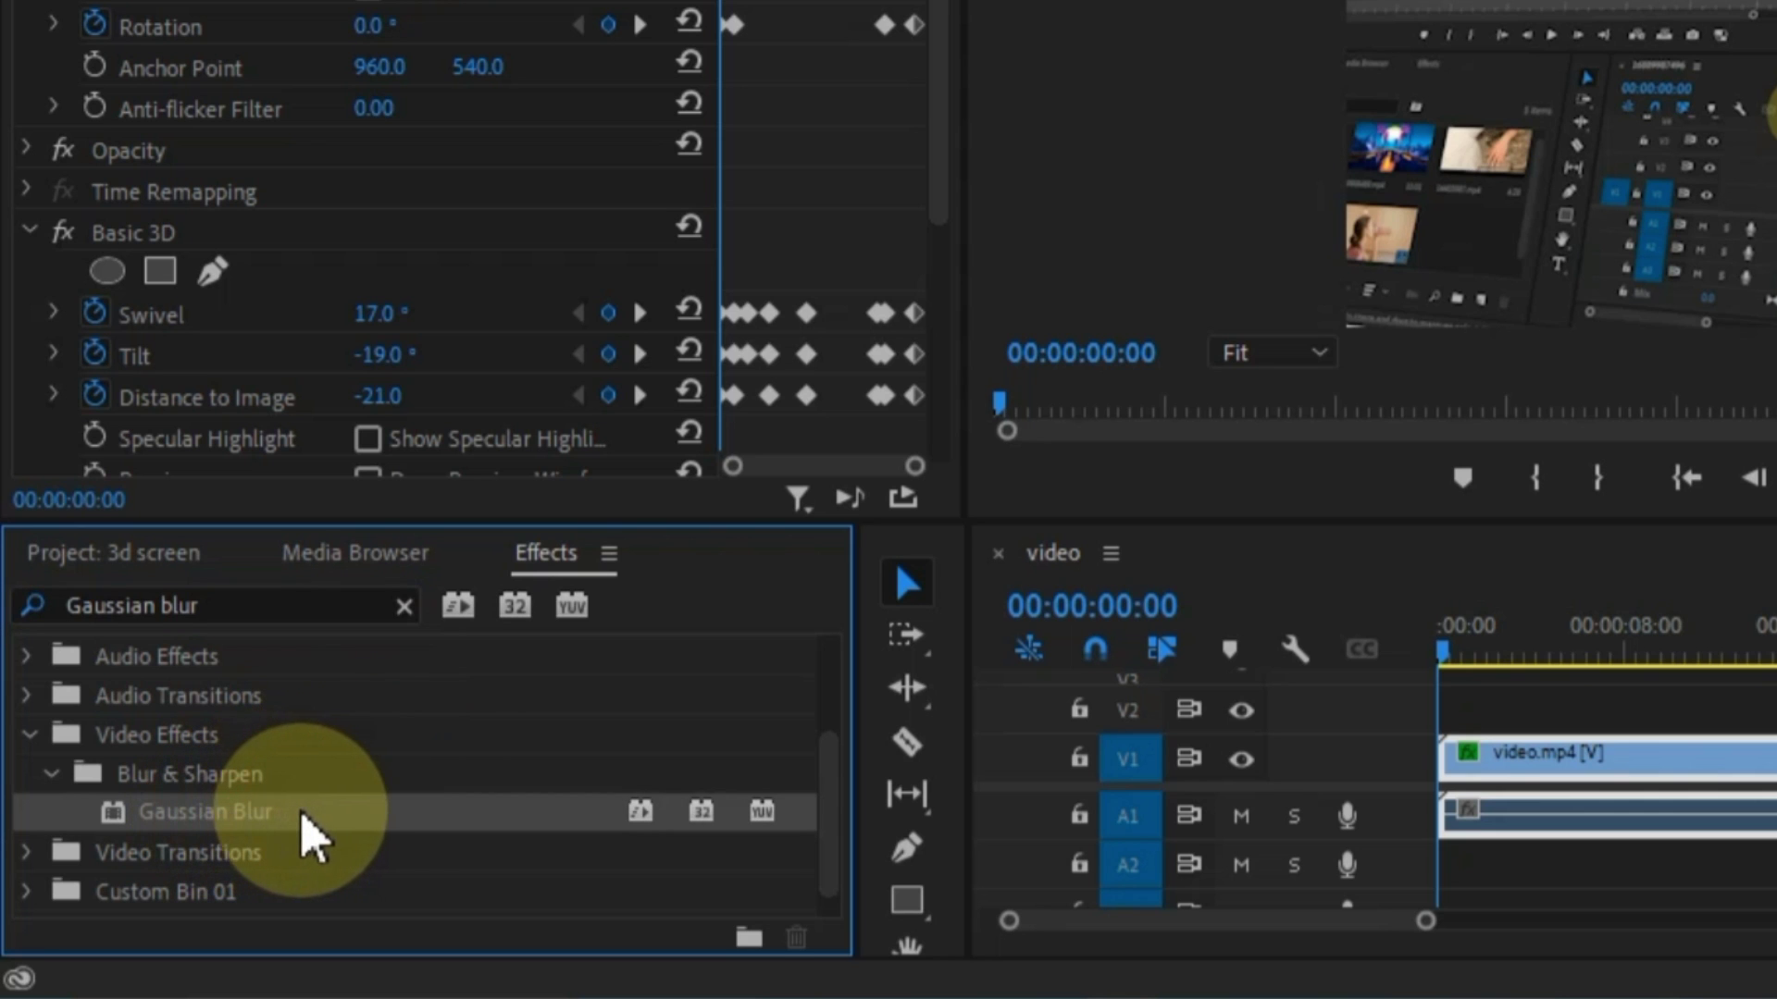
drag(318, 816, 1557, 759)
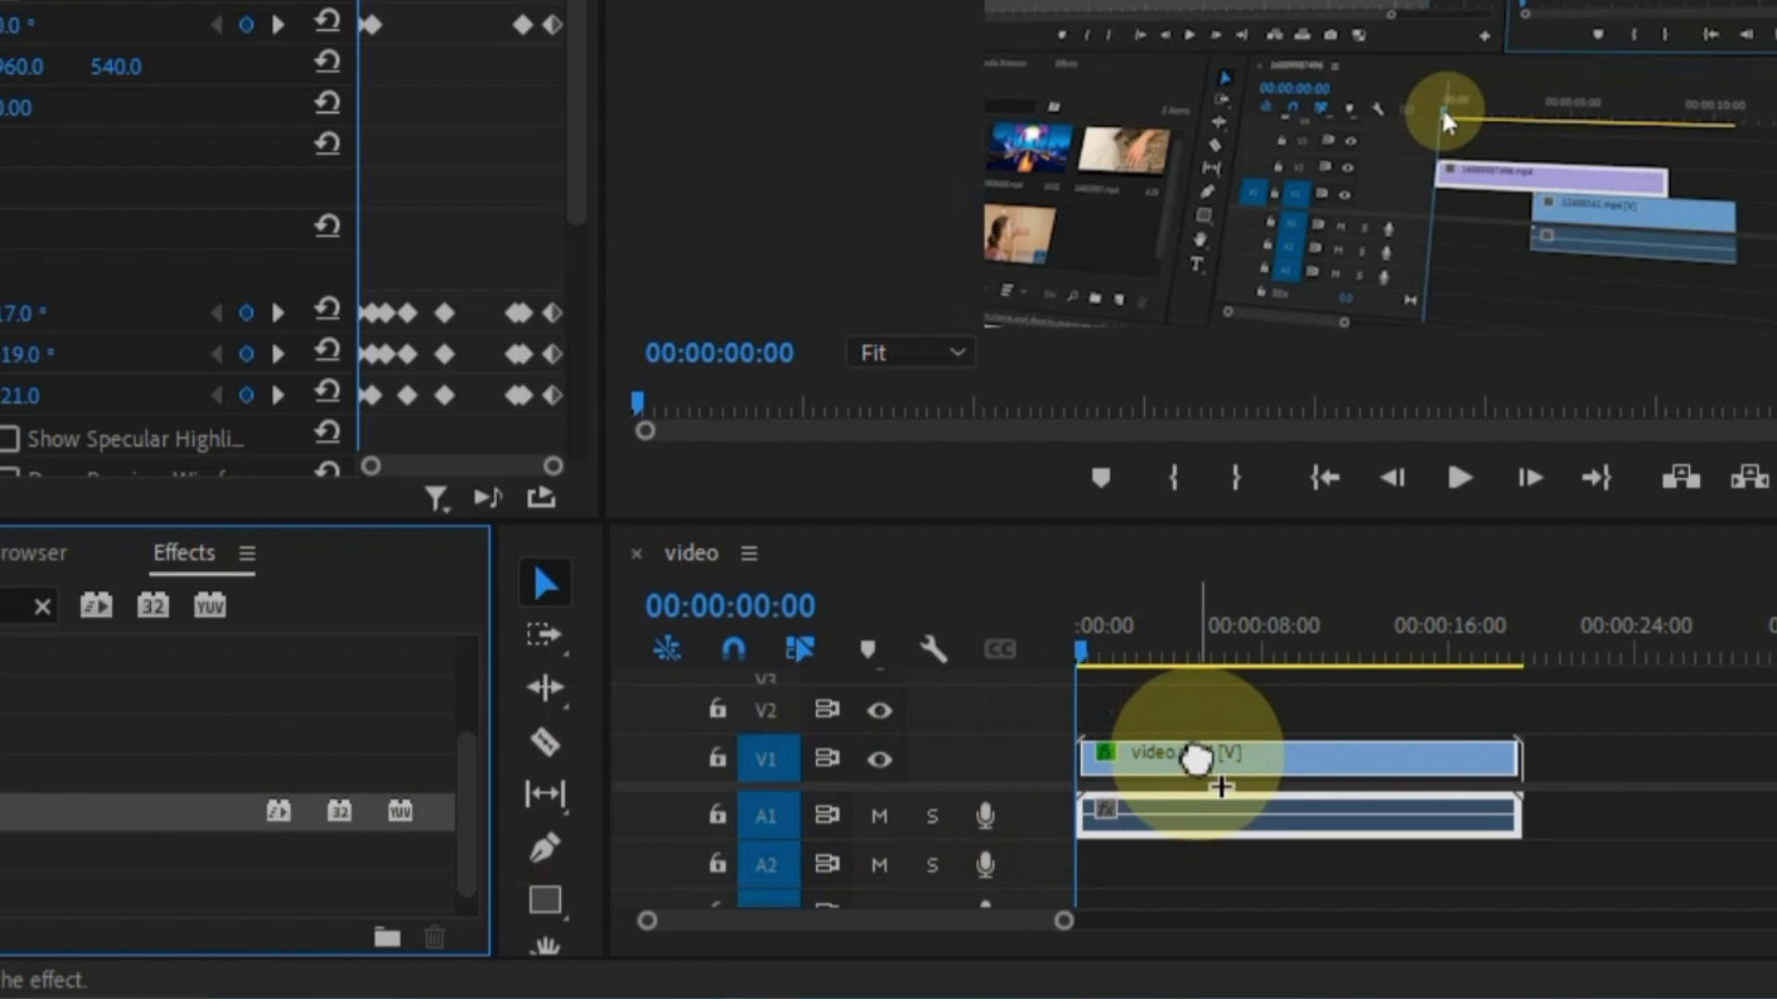
drag(1196, 759, 1197, 762)
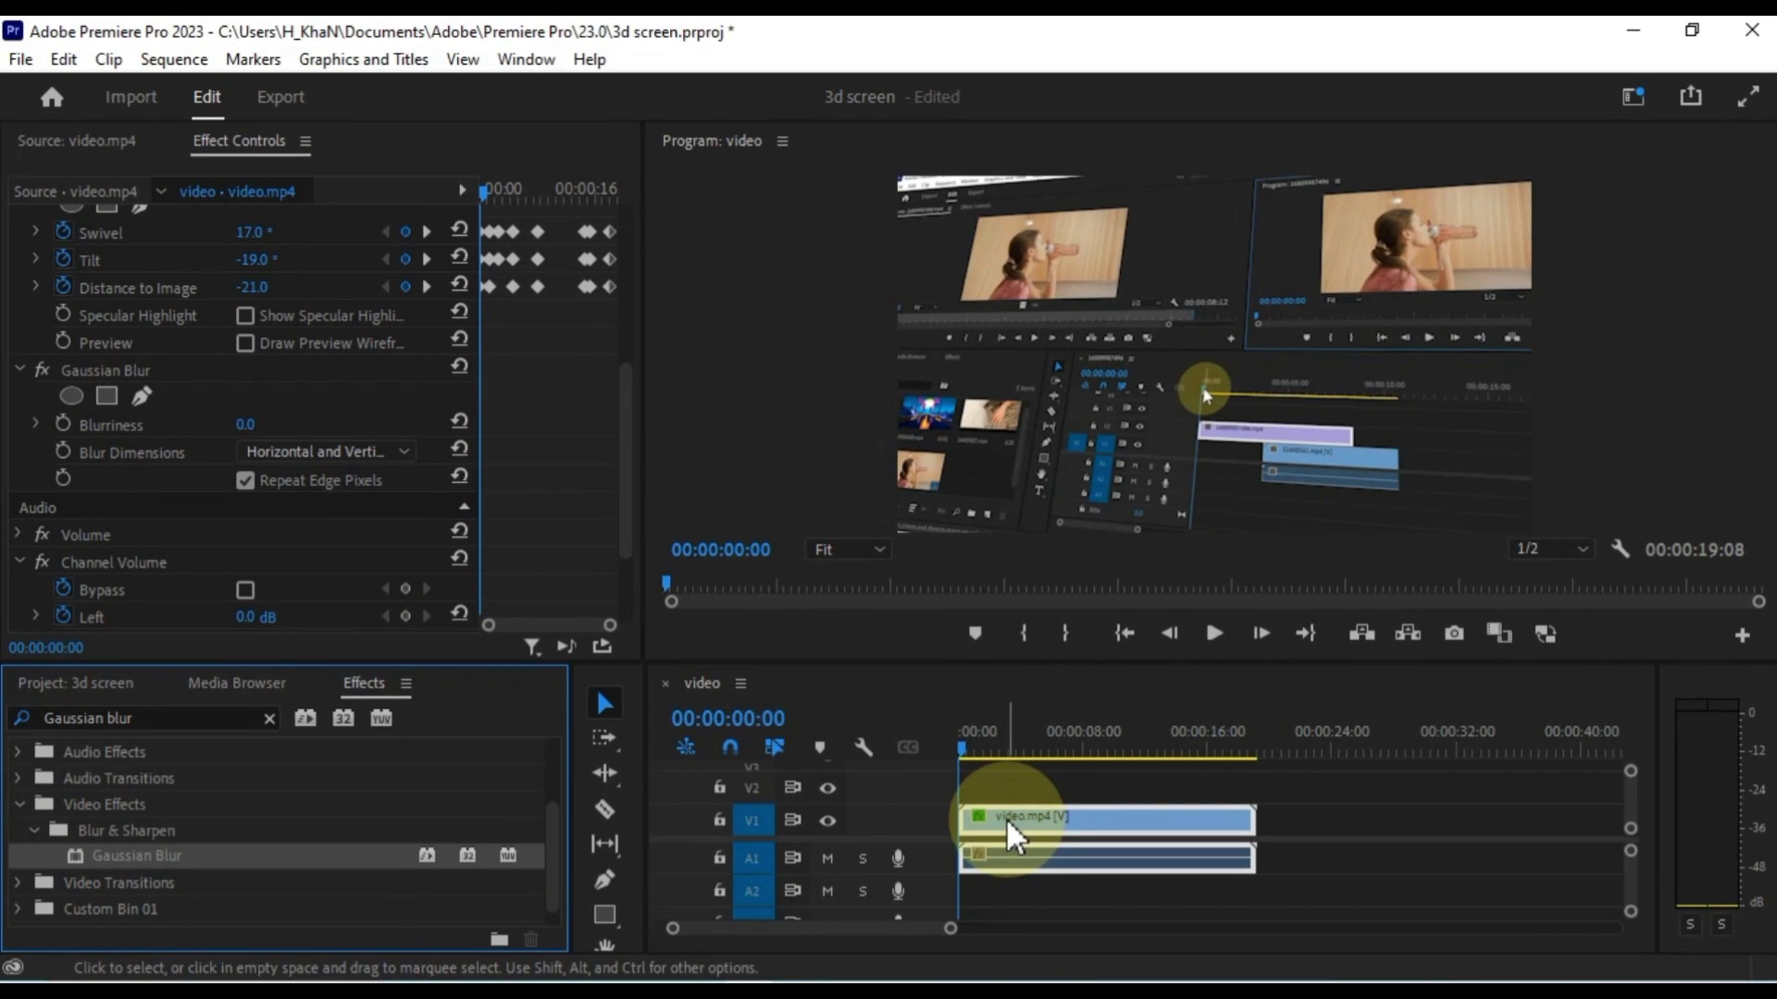
Add an elliptical mask to the clip's Gaussian Blur effect at the start of the sequence.
scroll(162, 408, up, 3)
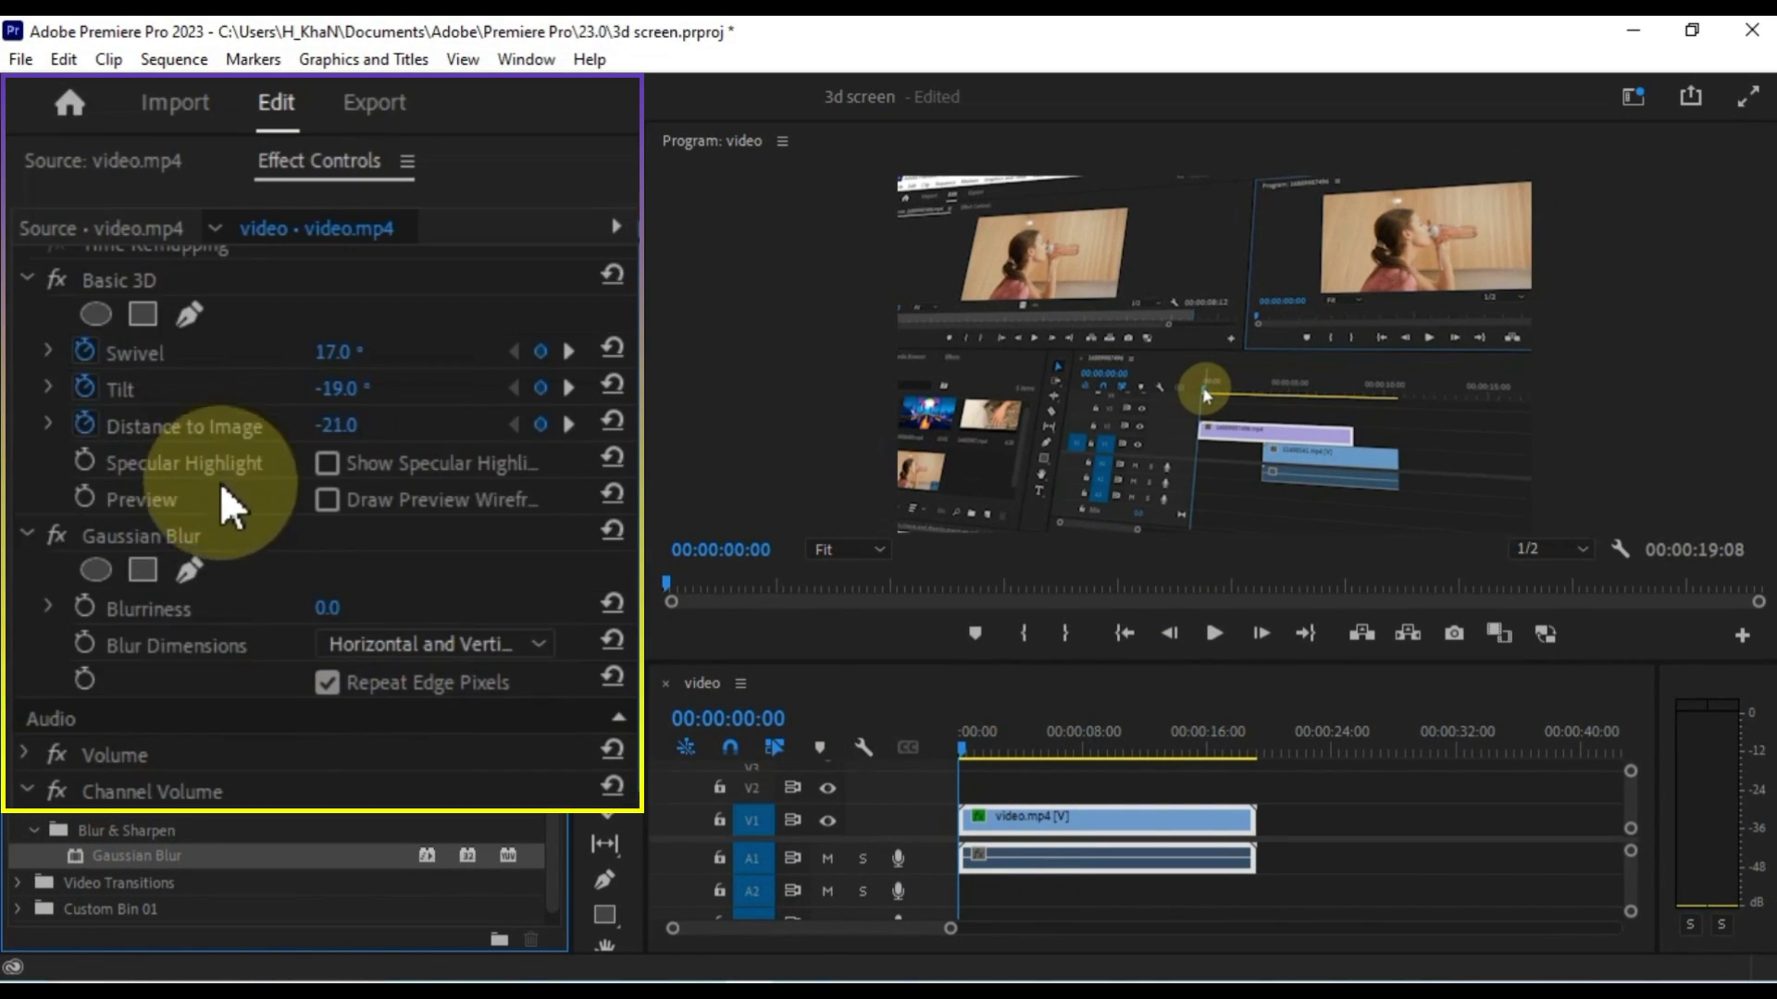
click(180, 574)
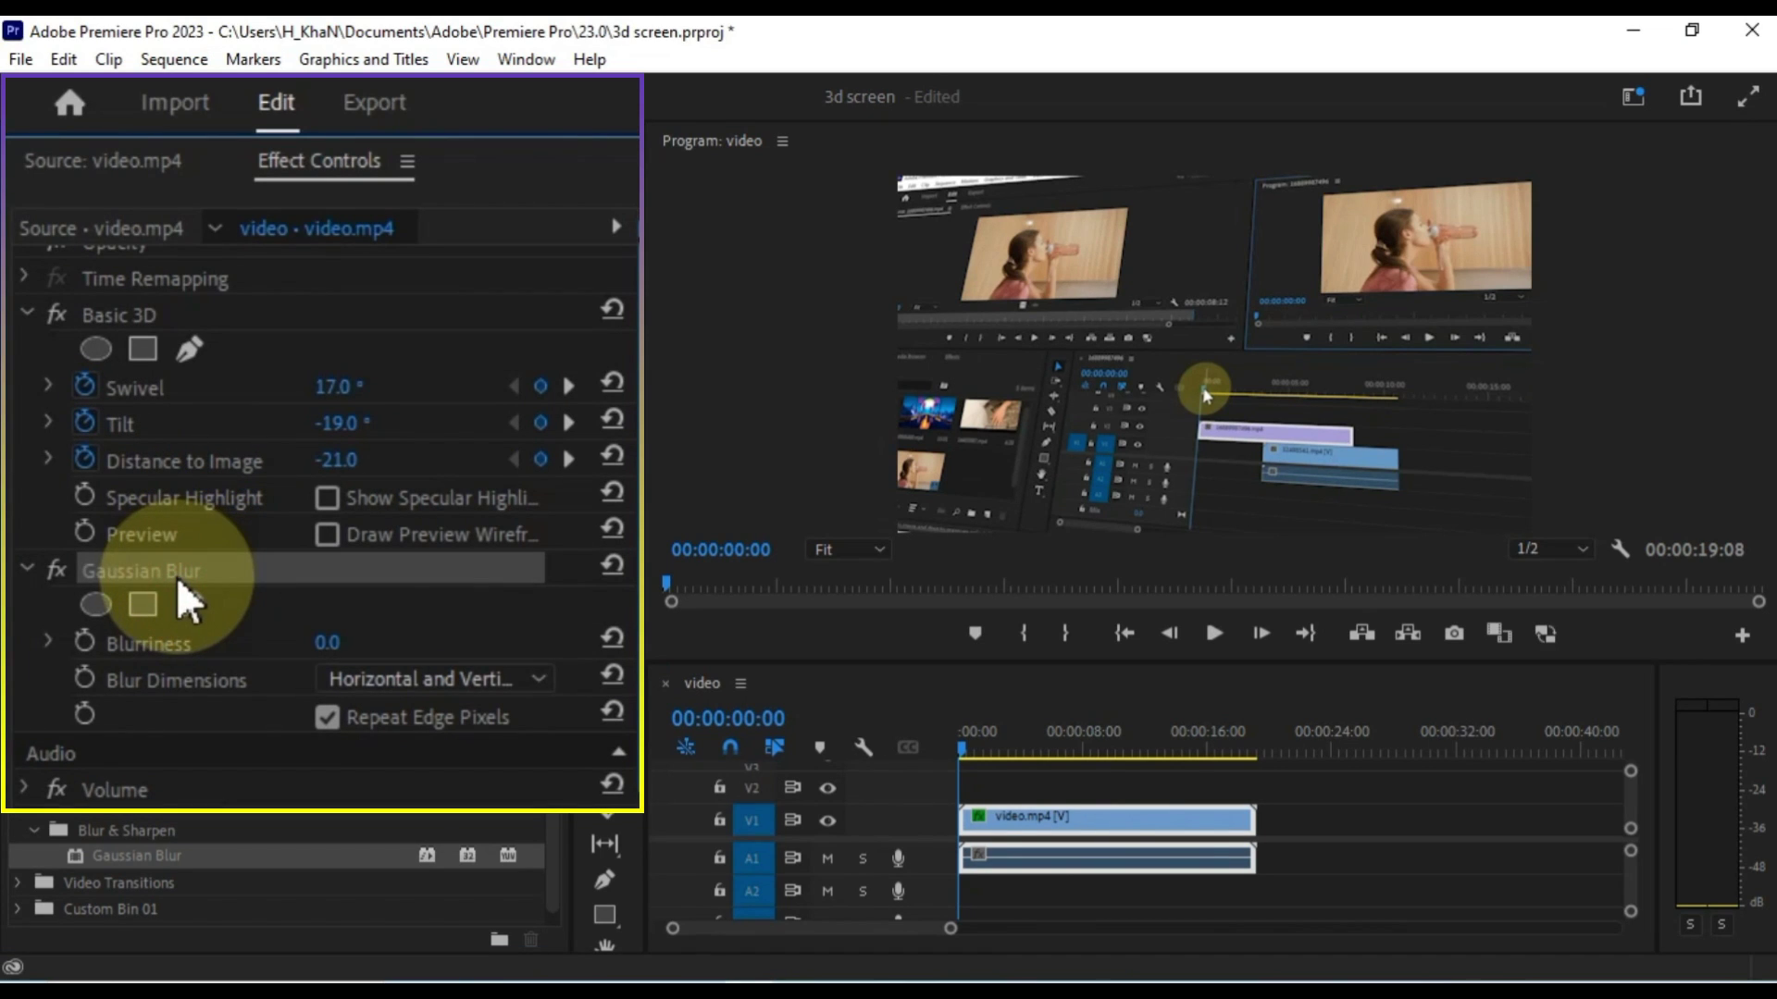
click(94, 608)
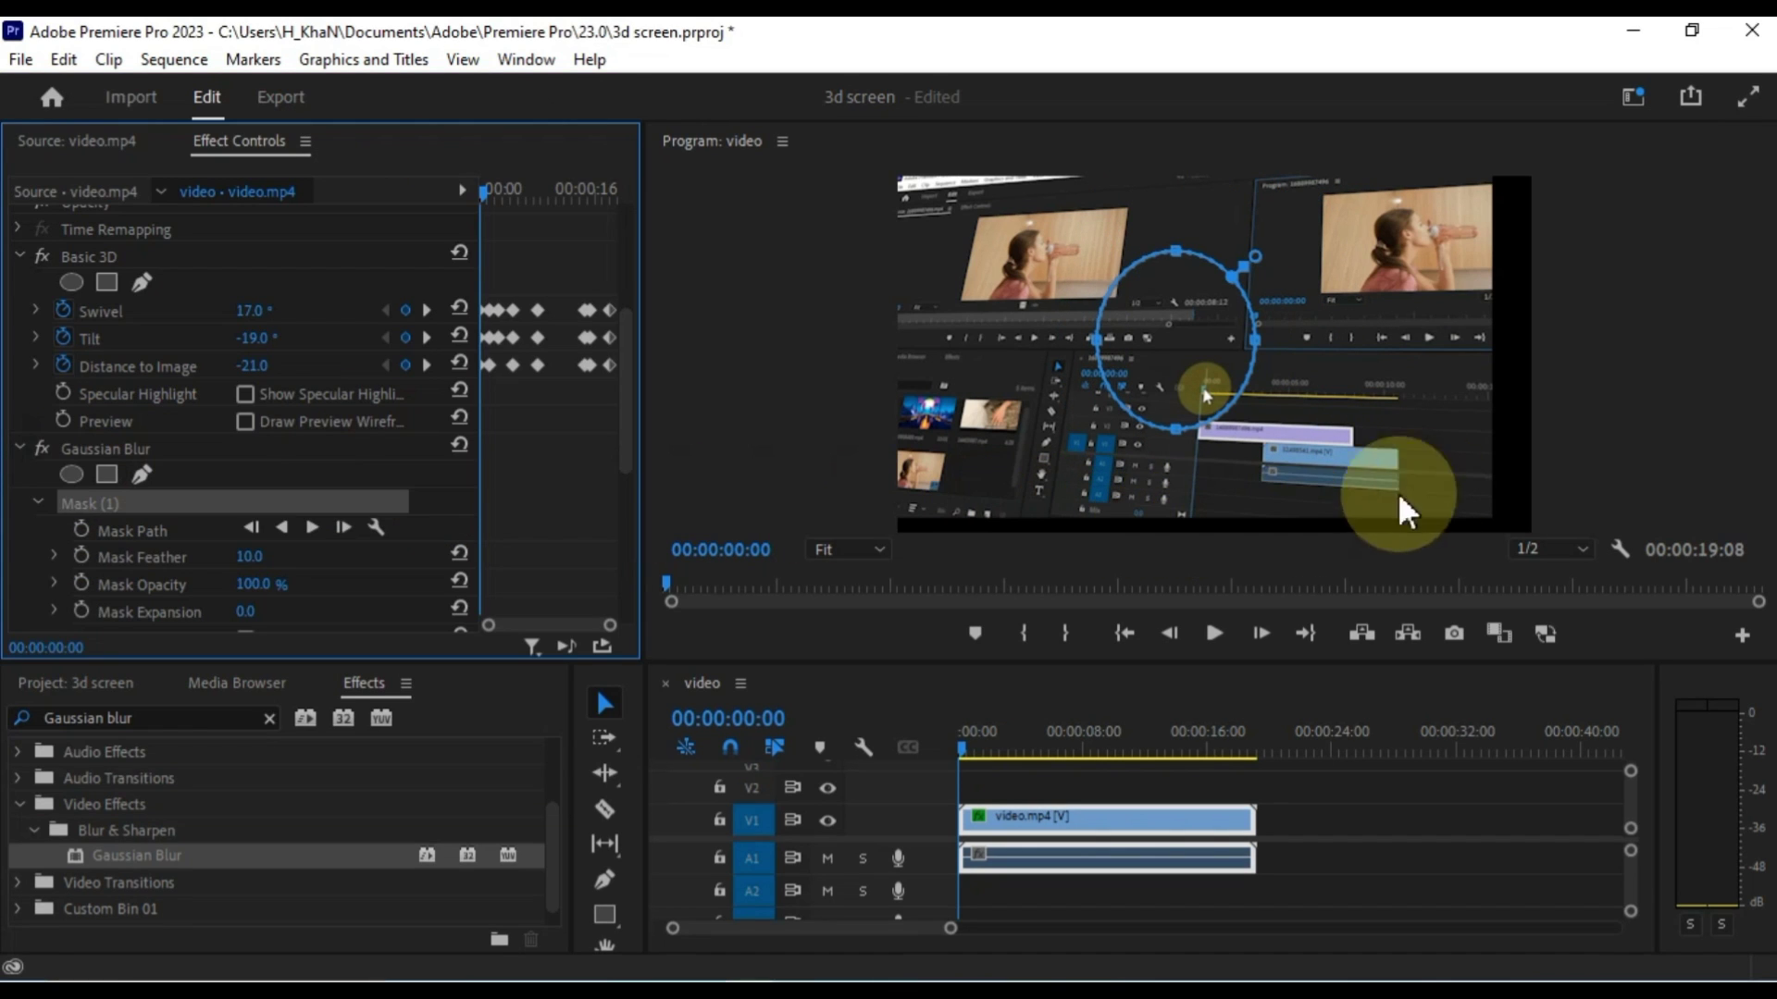
mouse_move(962, 766)
mouse_down()
mouse_move(1039, 754)
mouse_move(957, 780)
mouse_up()
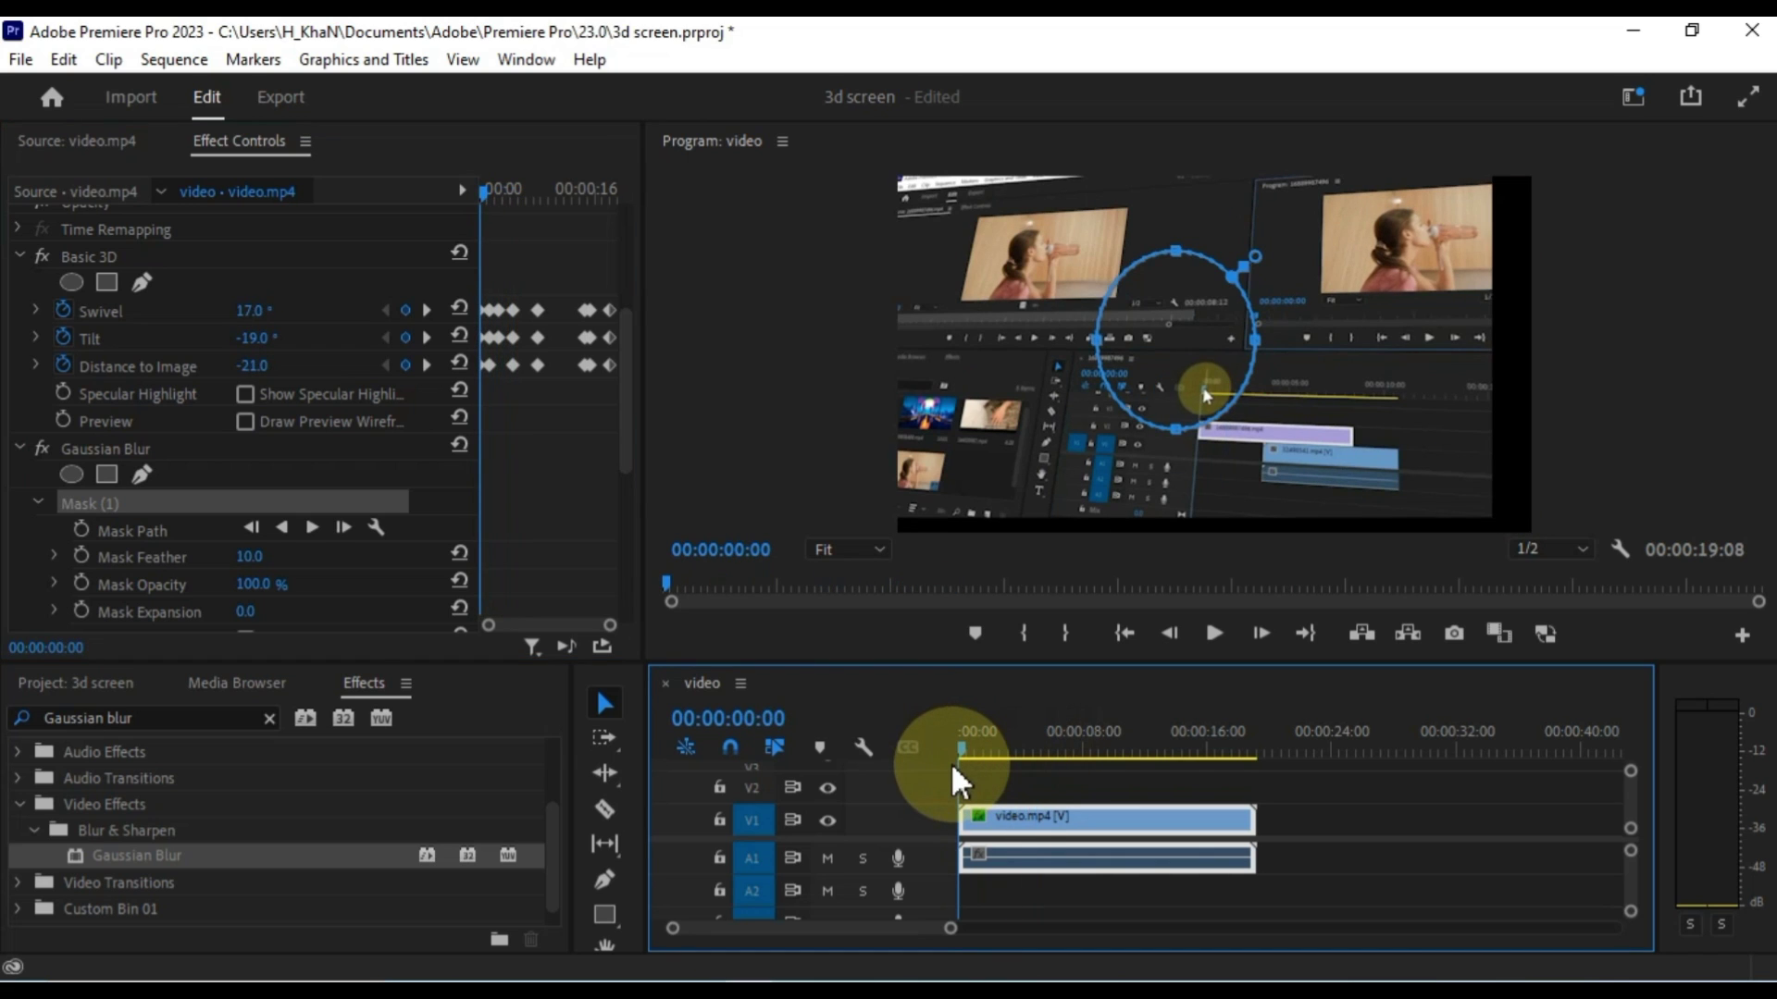
Move Gaussian Blur above Basic 3D in the clip's effect order and raise its Blurriness to about 20.
click(130, 452)
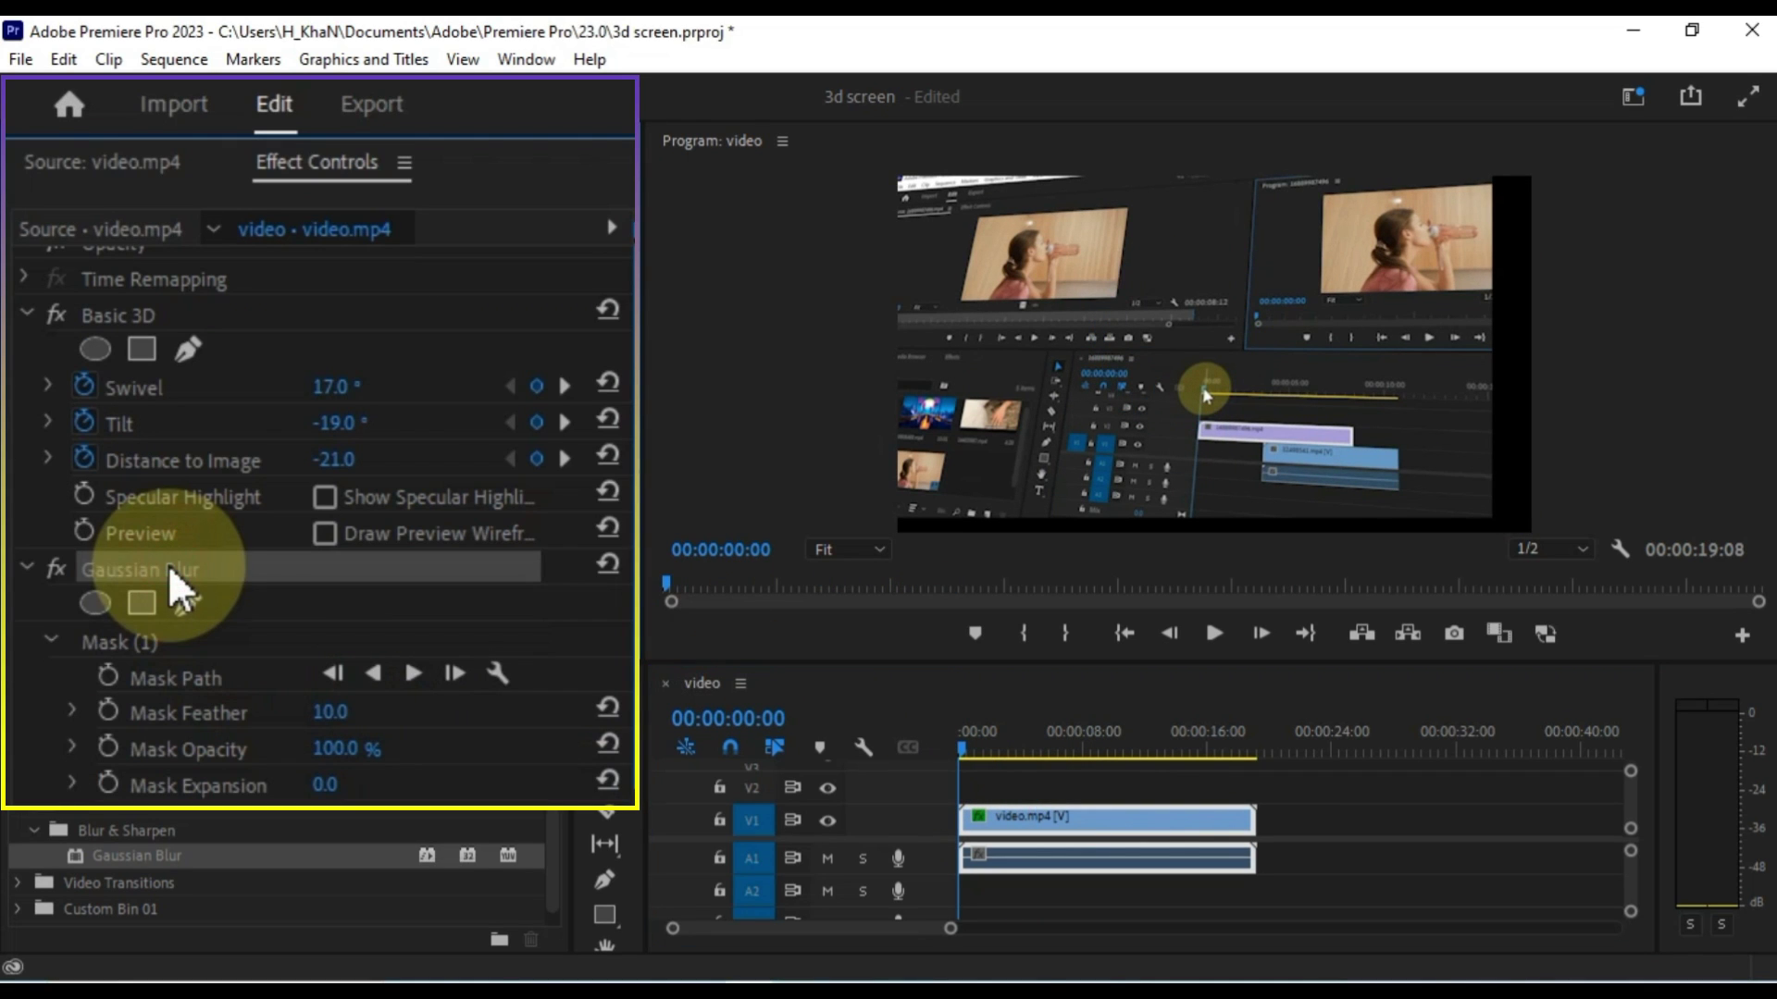
drag(182, 578, 152, 315)
click(151, 324)
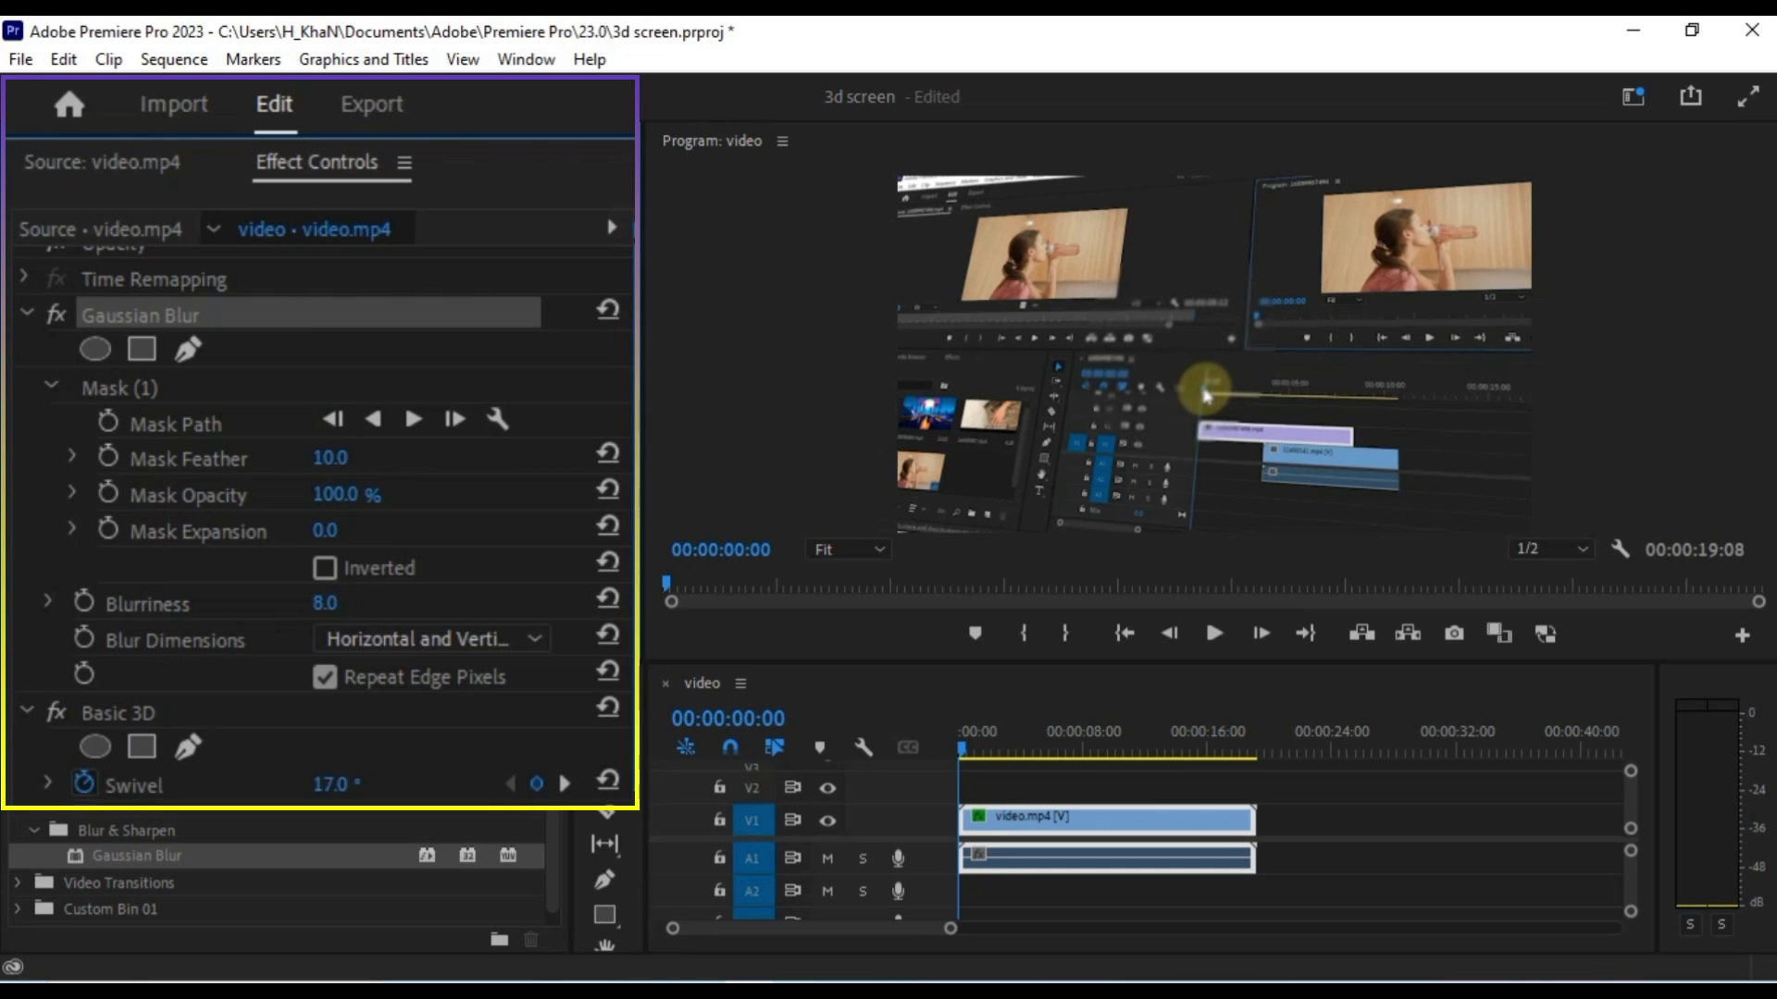
drag(330, 602, 357, 602)
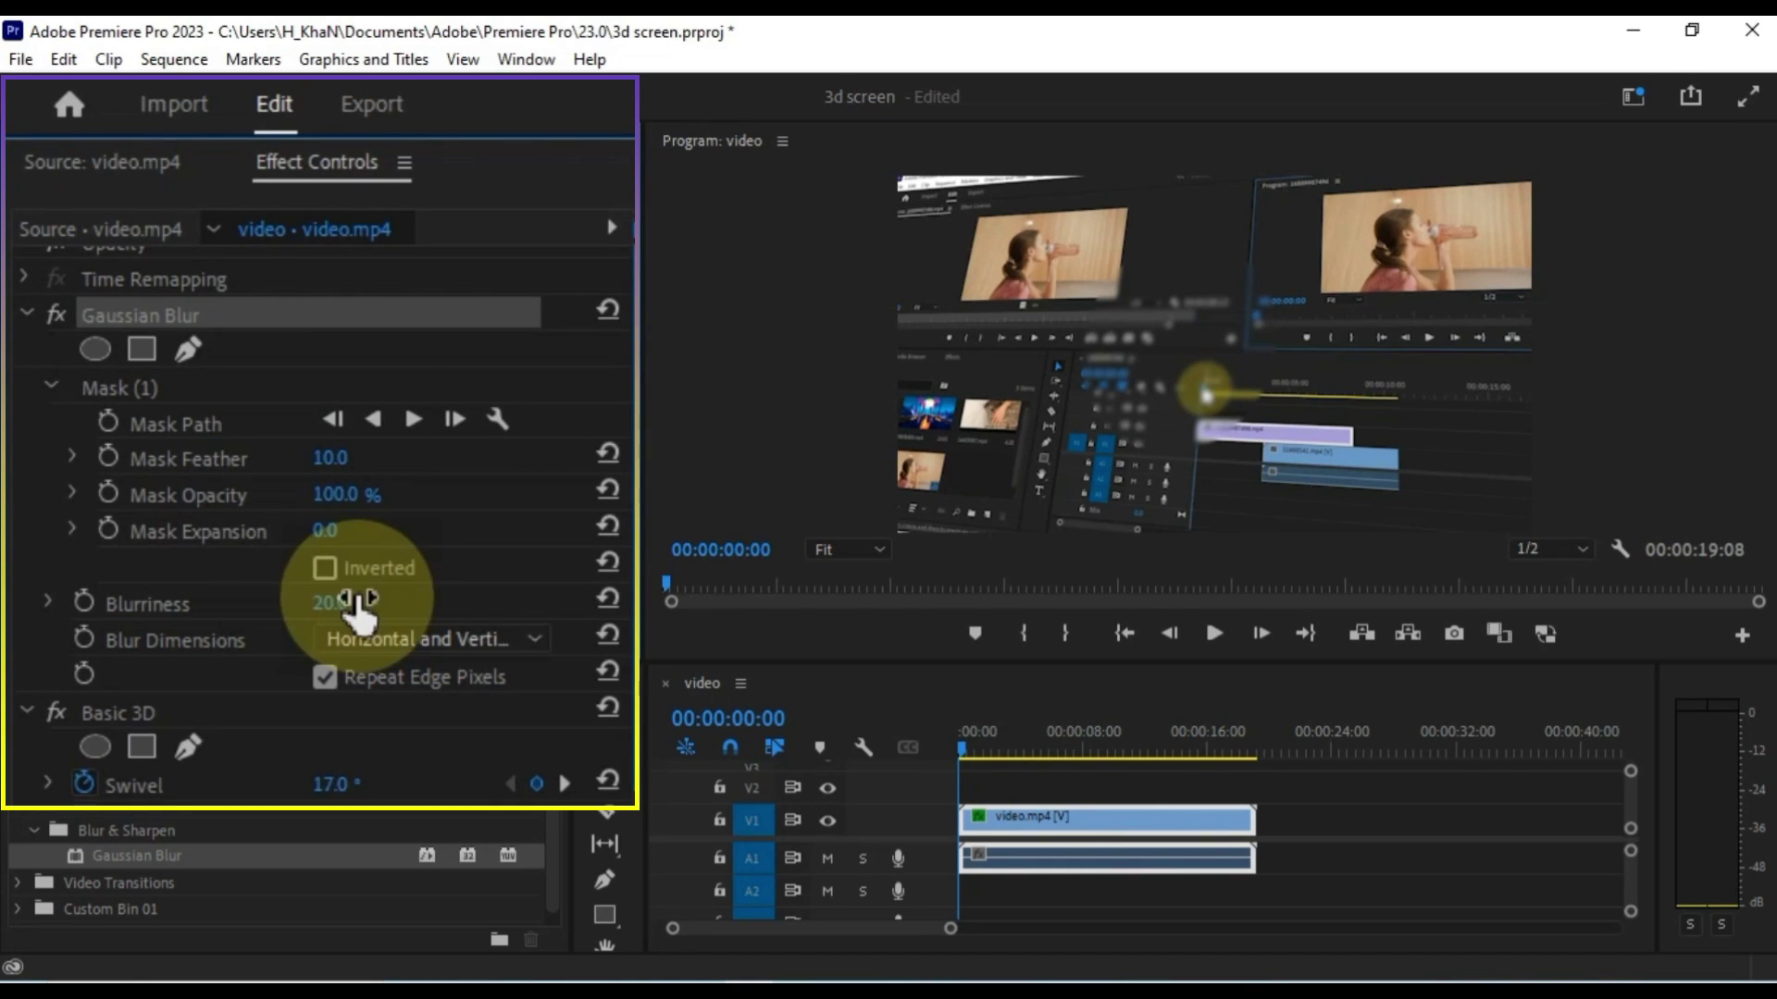
Invert the Gaussian Blur mask and enlarge its ellipse to span the full frame height around the centre of the image.
click(325, 566)
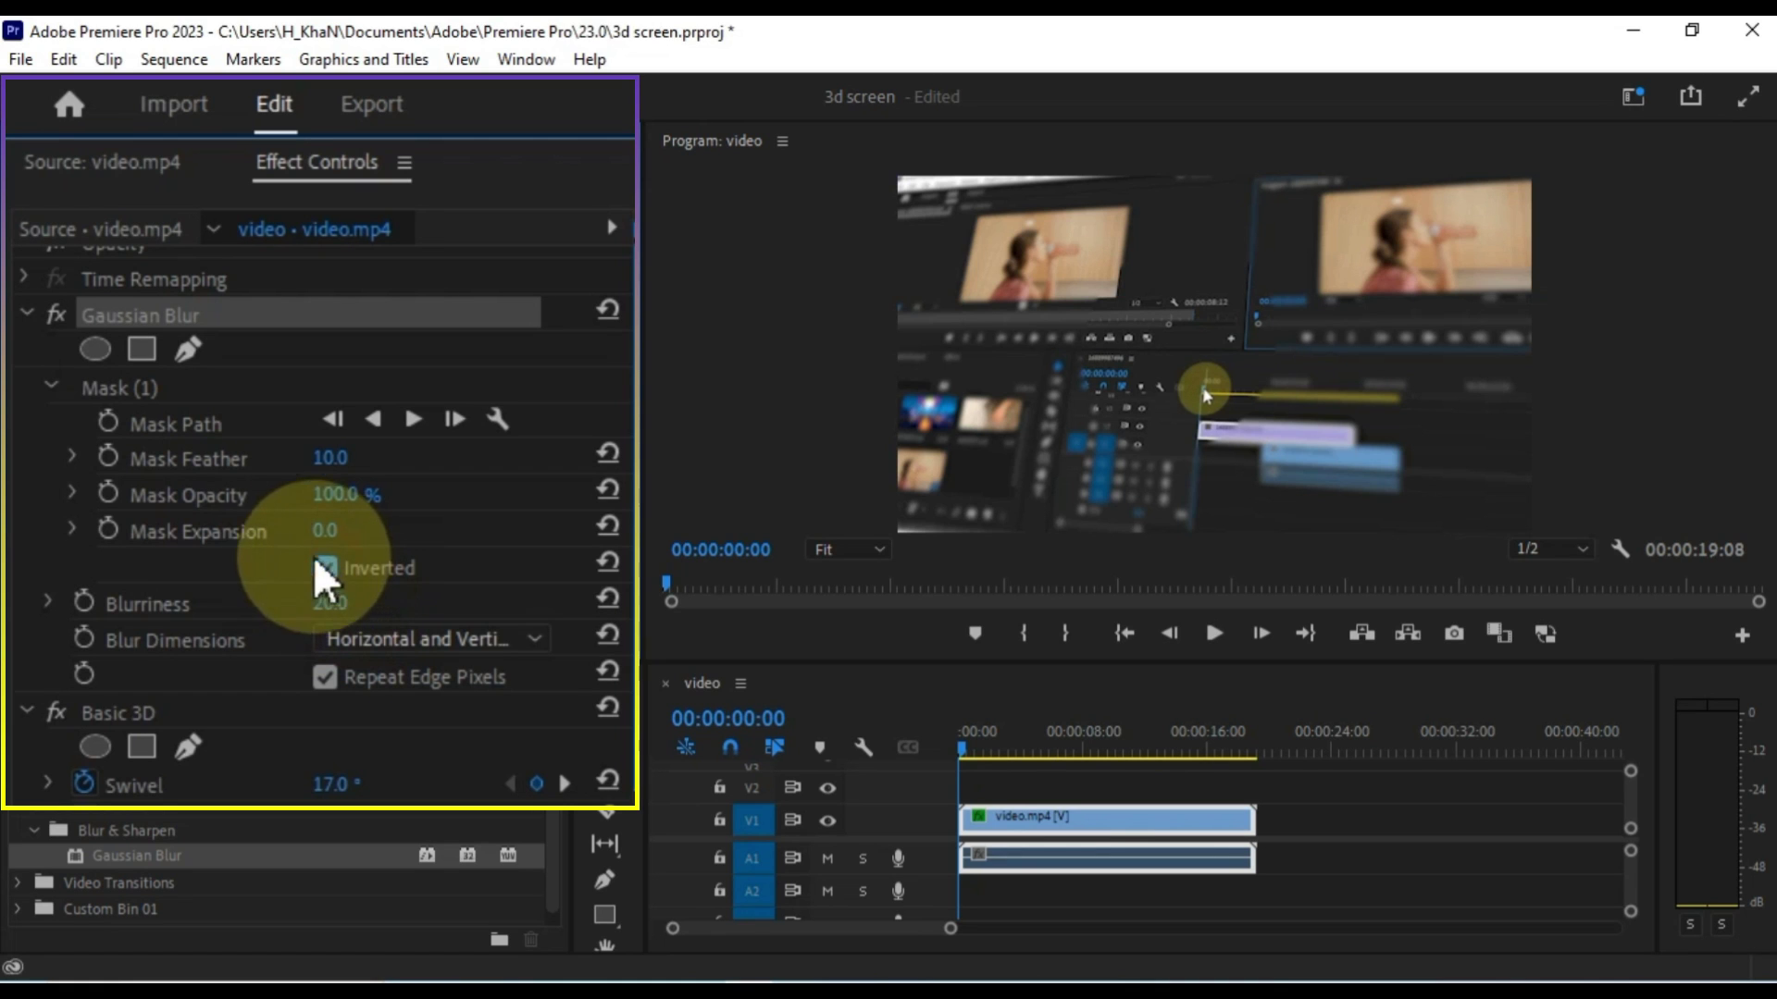
click(163, 419)
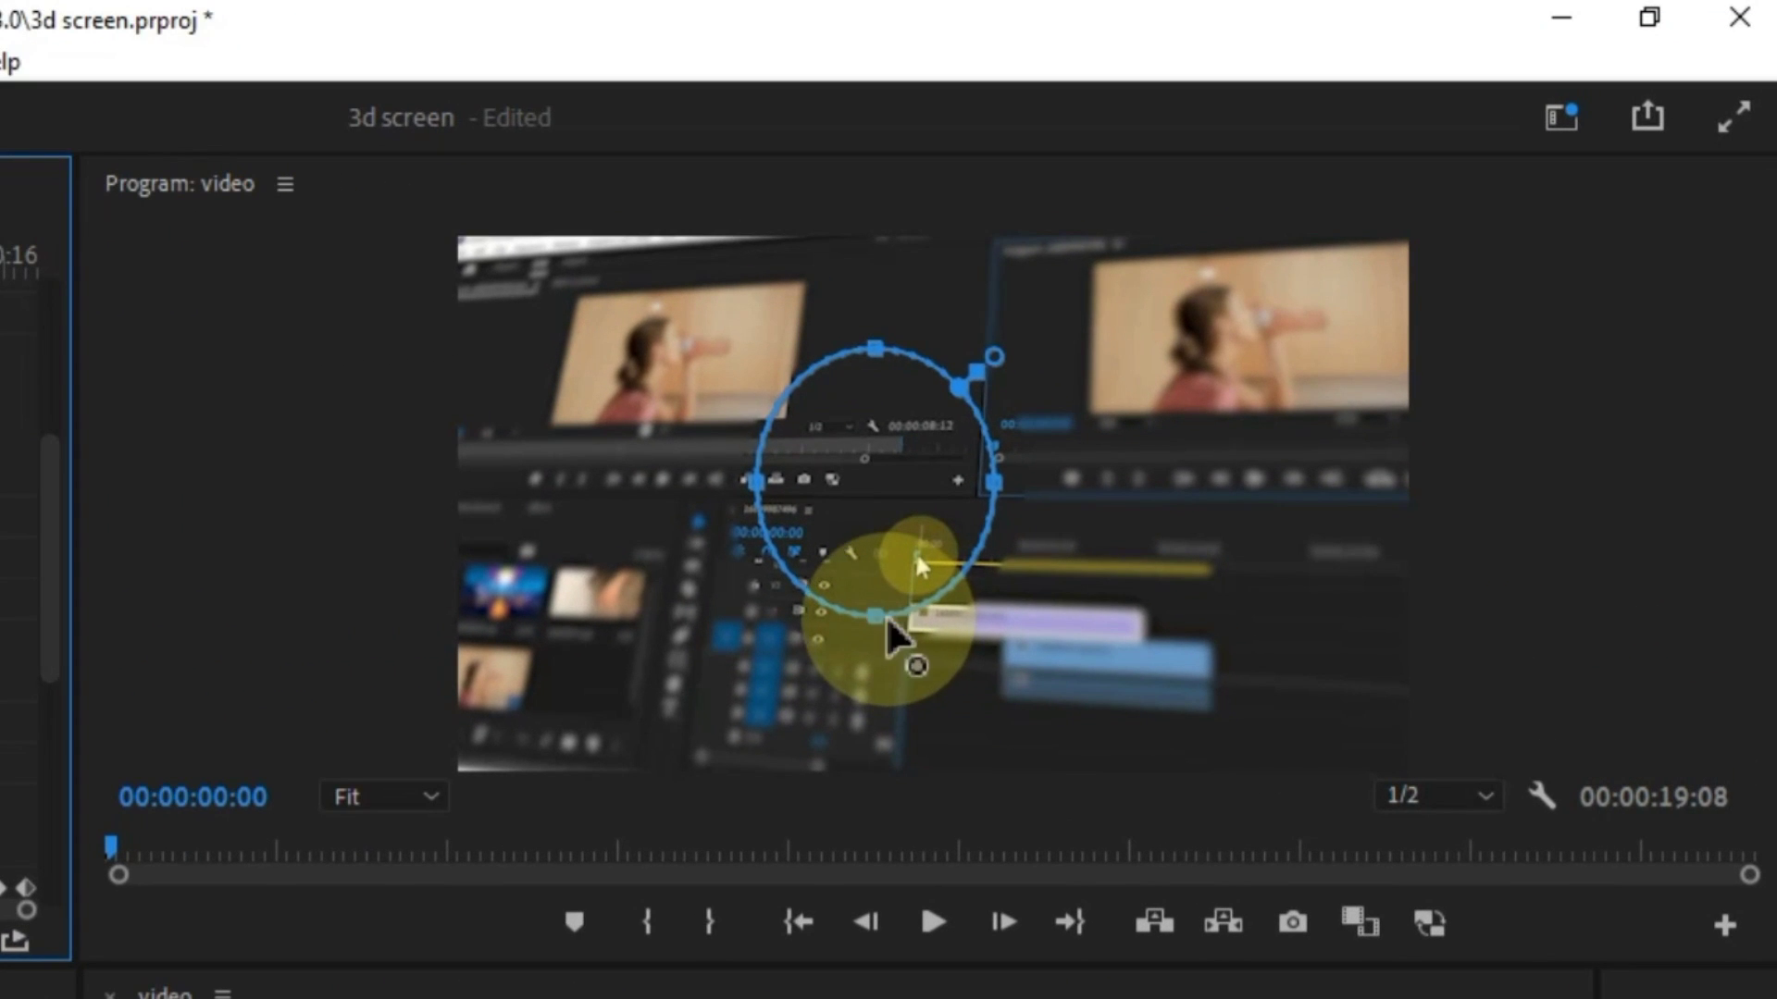
drag(888, 622, 947, 708)
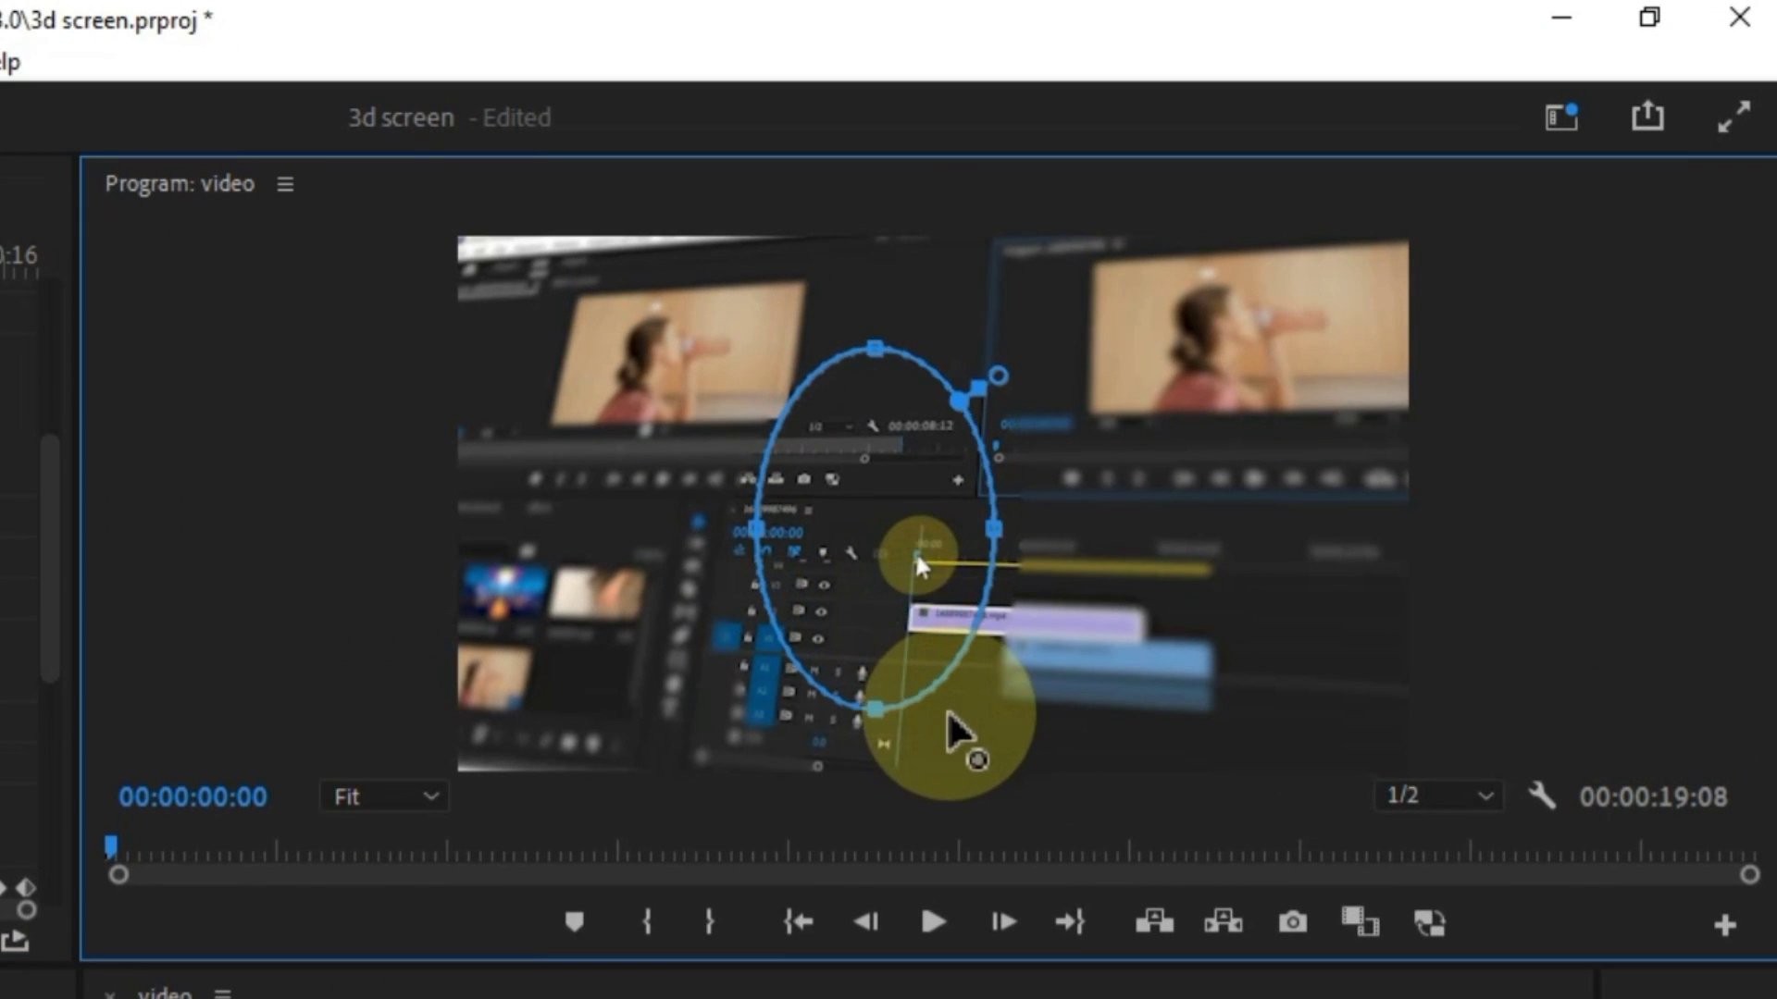
drag(886, 351, 912, 238)
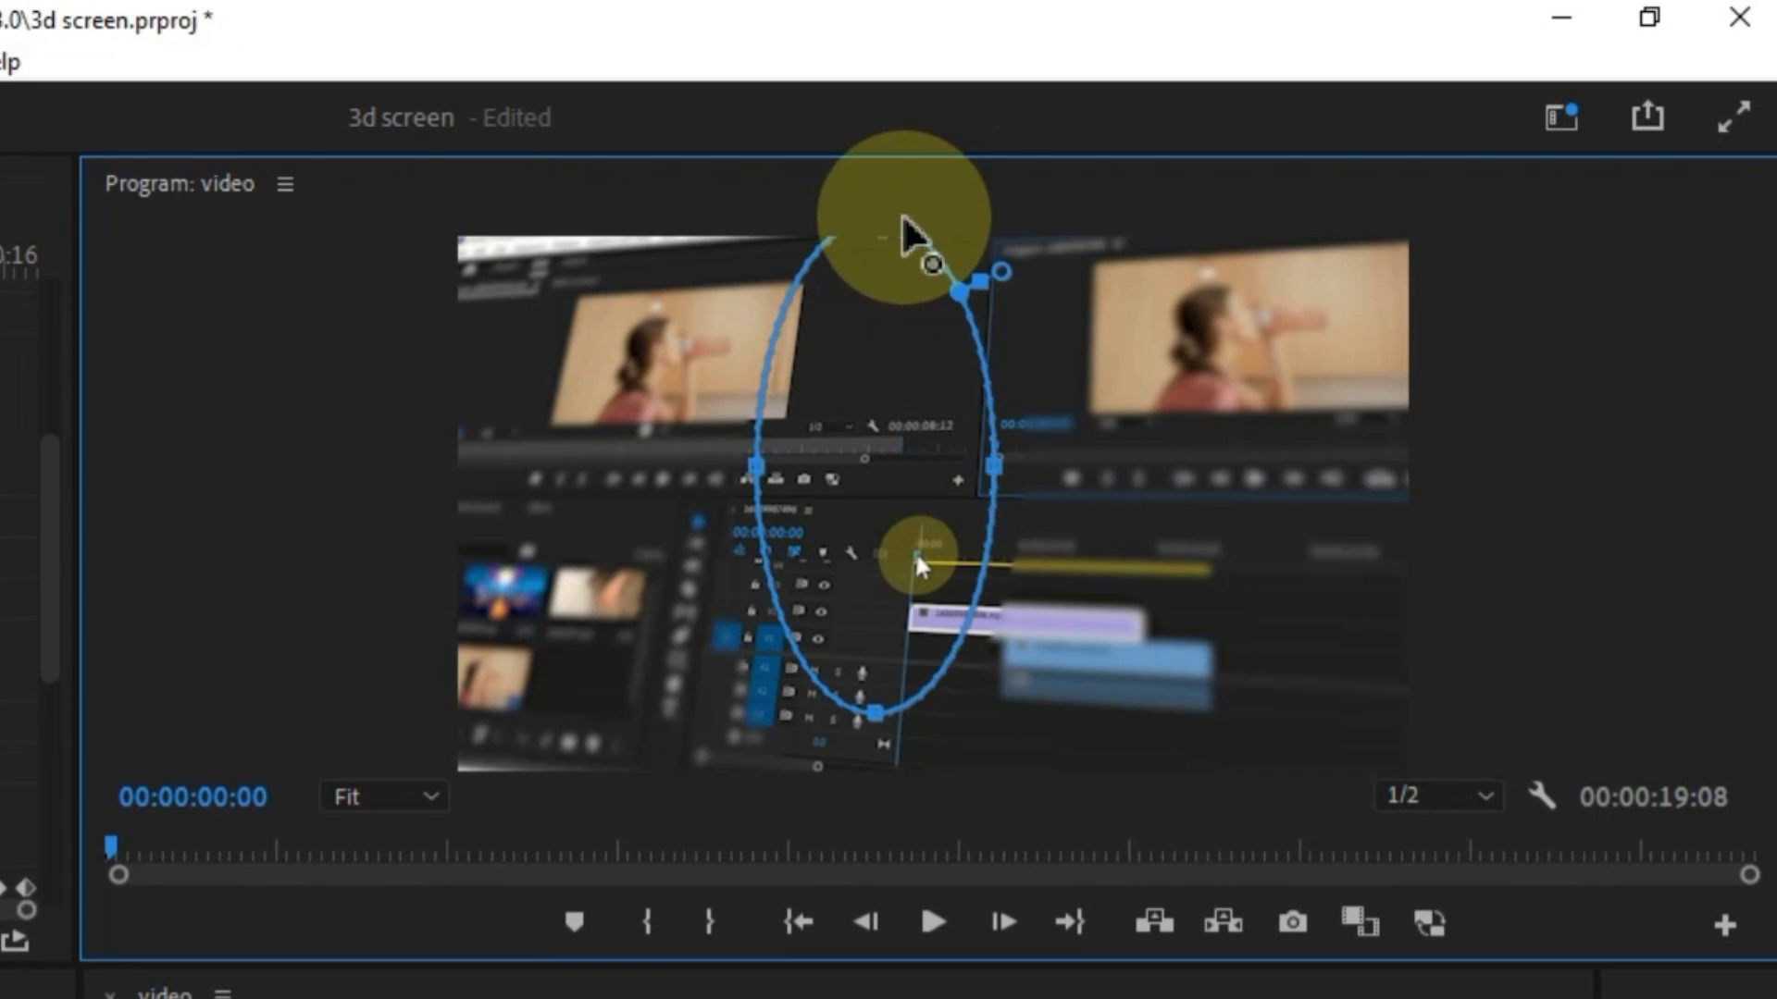
drag(1001, 481, 1058, 507)
drag(928, 682, 956, 786)
drag(757, 495, 737, 514)
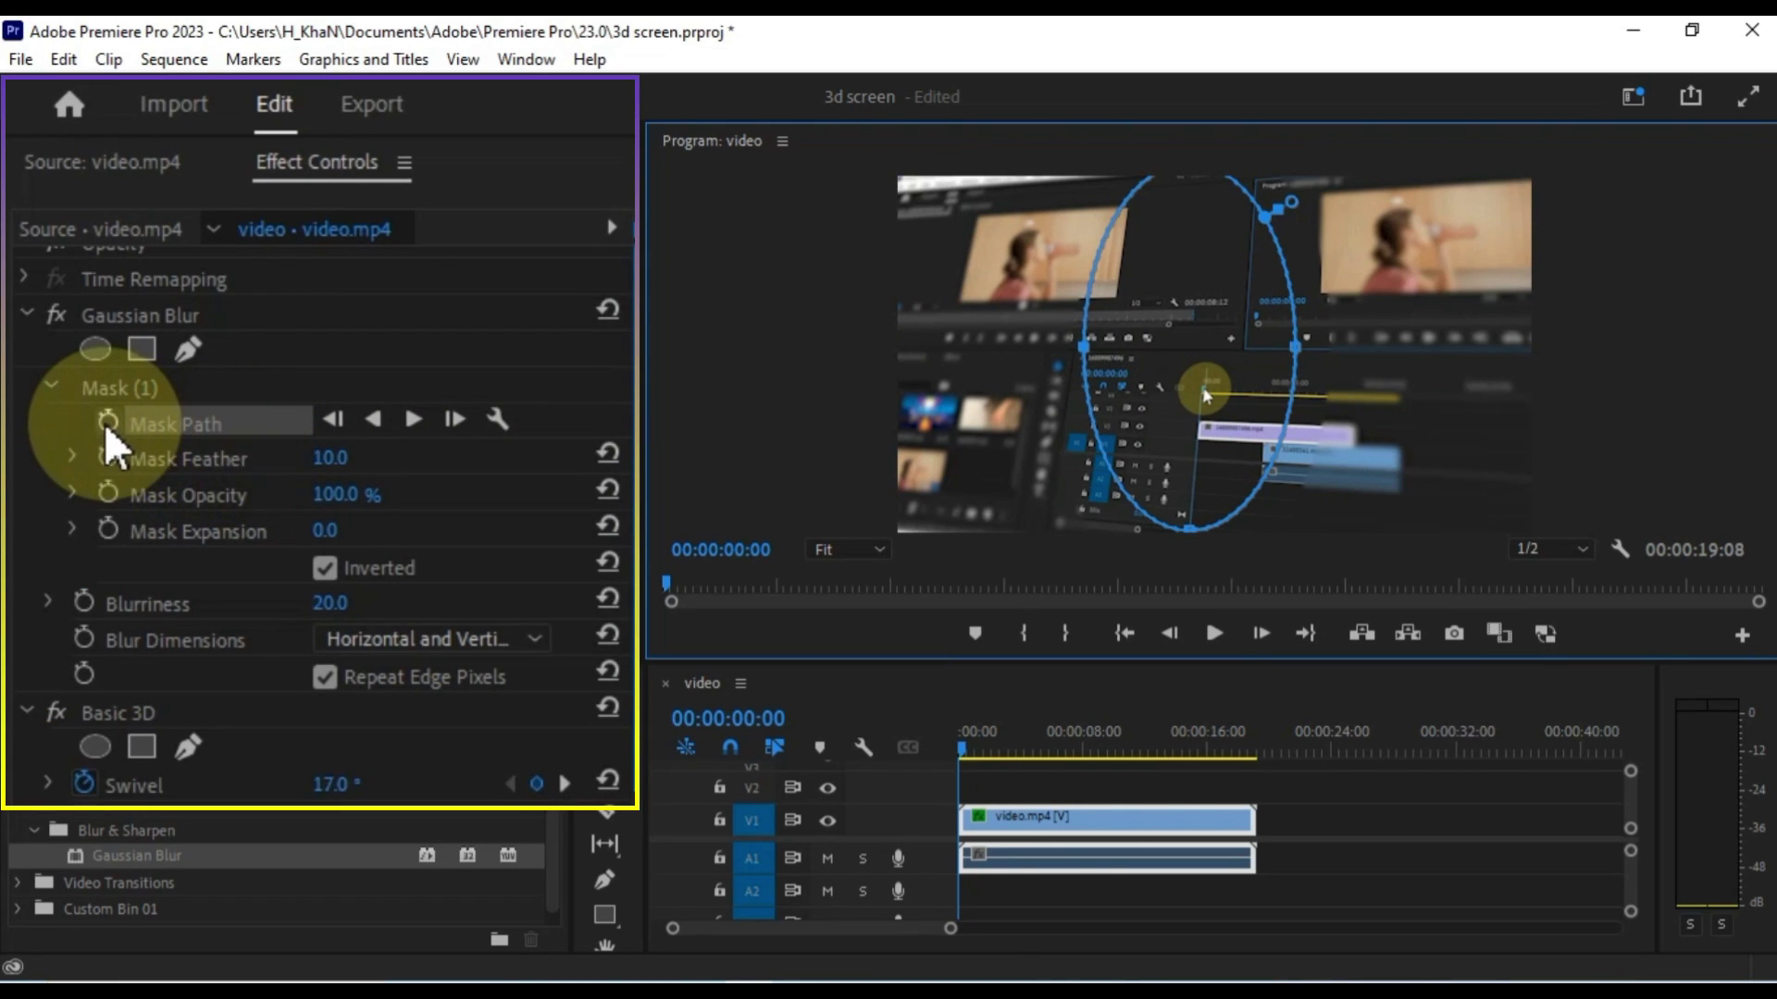
Set Mask Feather to 80 and Mask Expansion to 17, and enable keyframing for Mask Path, Feather, Opacity and Expansion at 00:00:00:00.
click(330, 457)
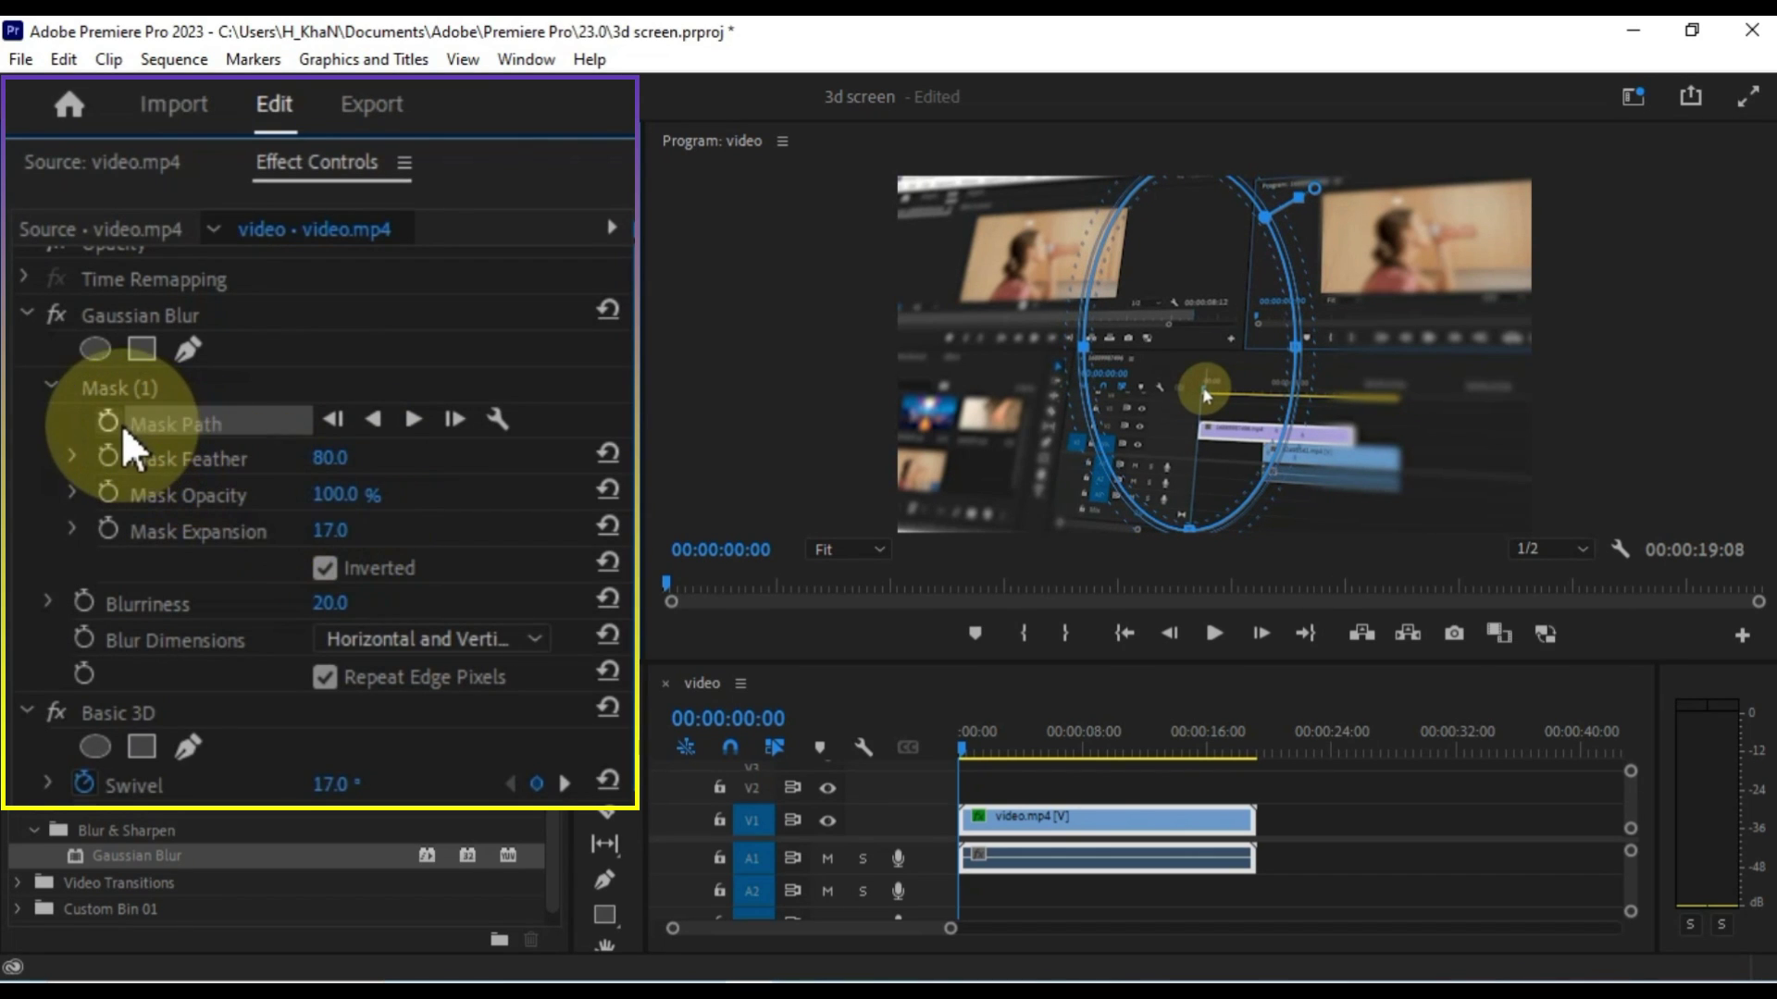
mouse_move(479, 190)
mouse_down()
mouse_move(516, 205)
mouse_move(470, 211)
mouse_up()
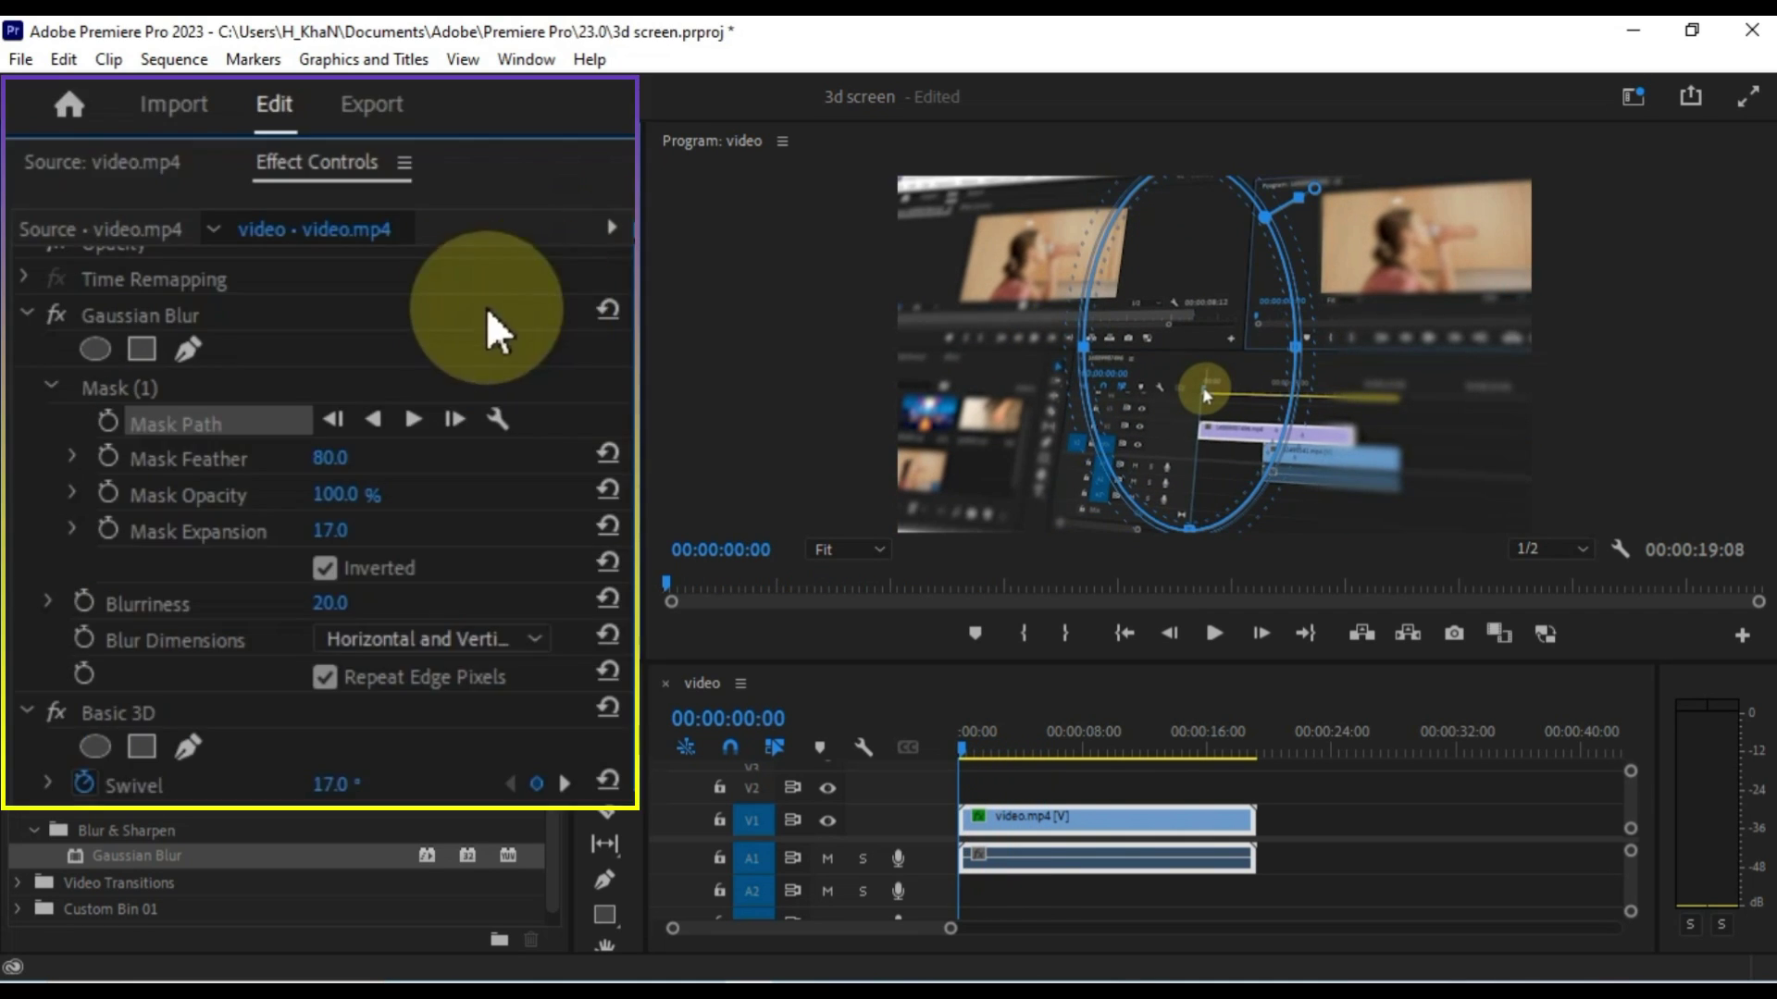
click(104, 423)
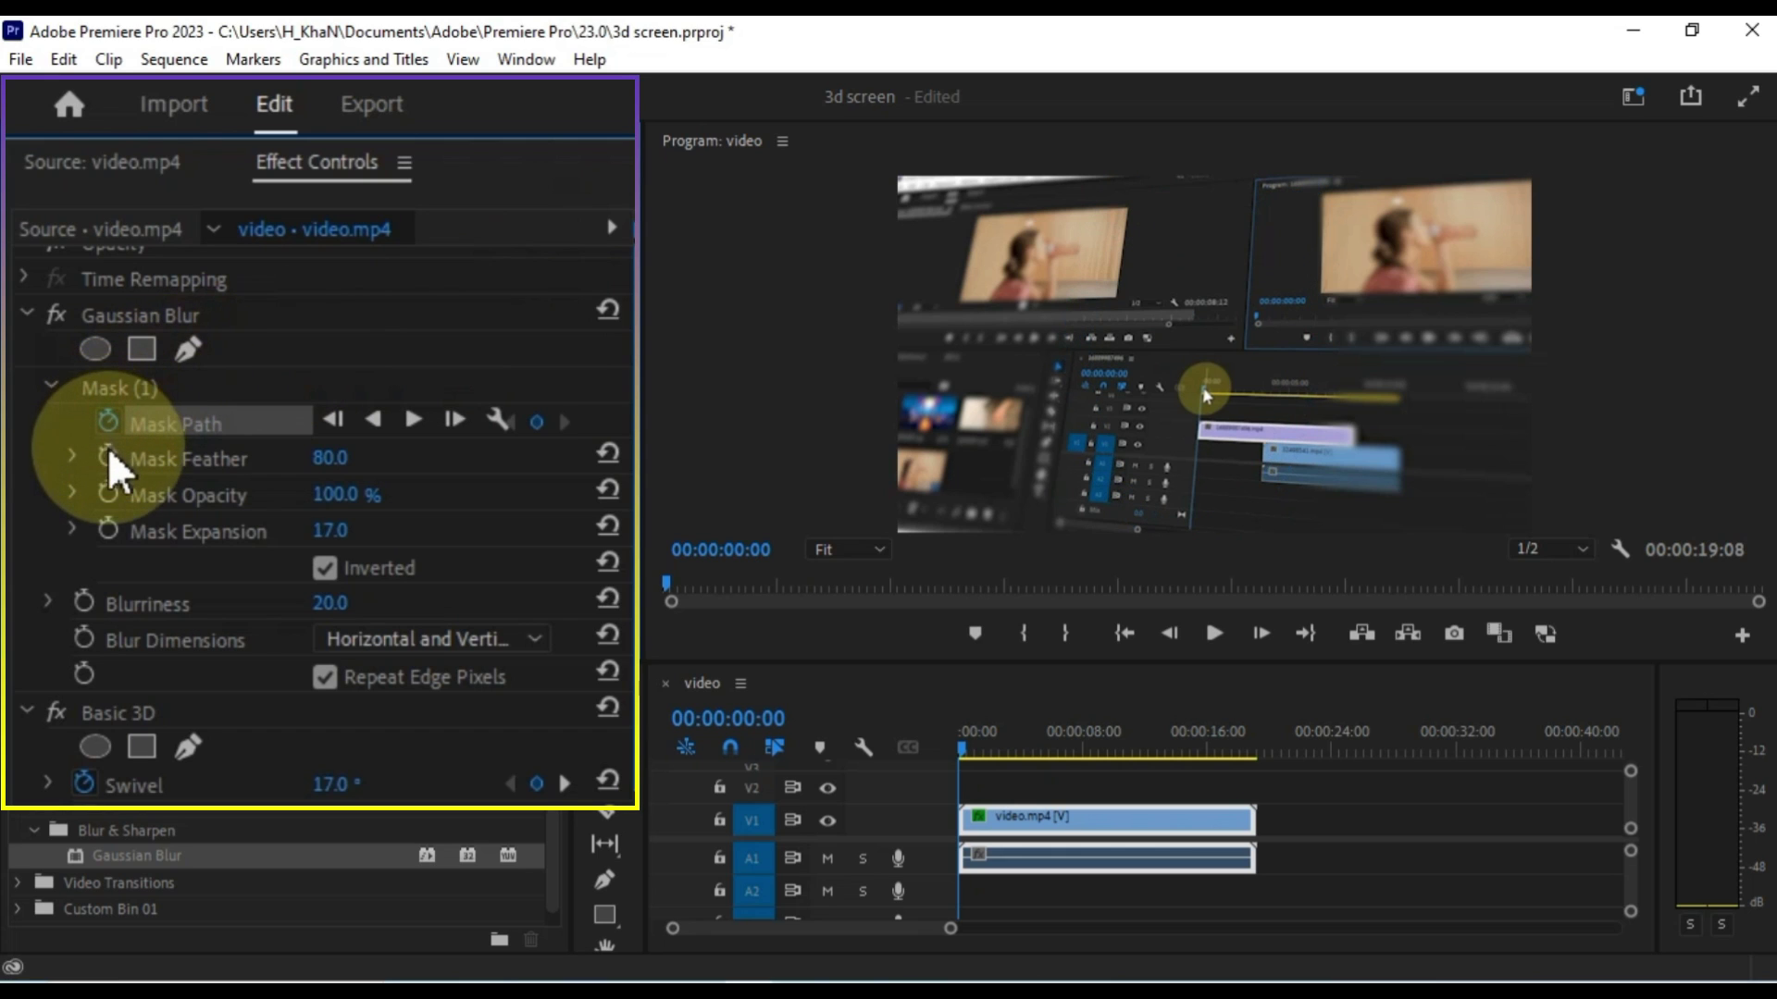
click(111, 454)
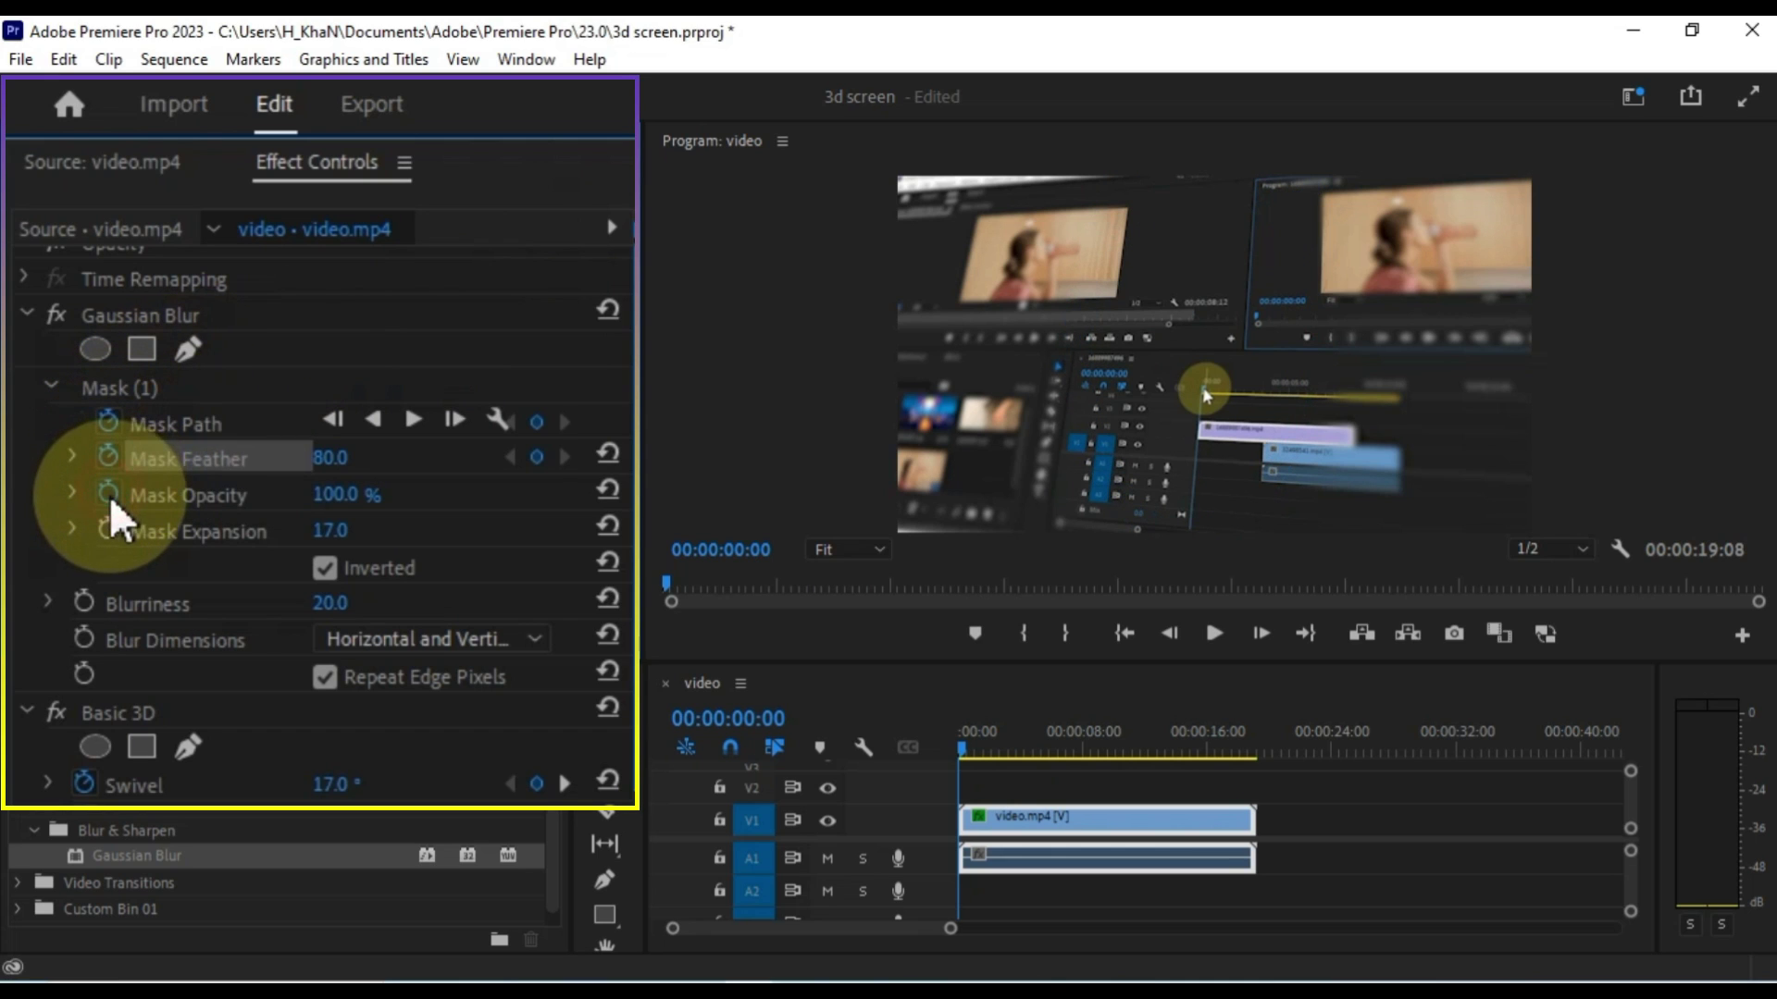
click(109, 496)
click(107, 524)
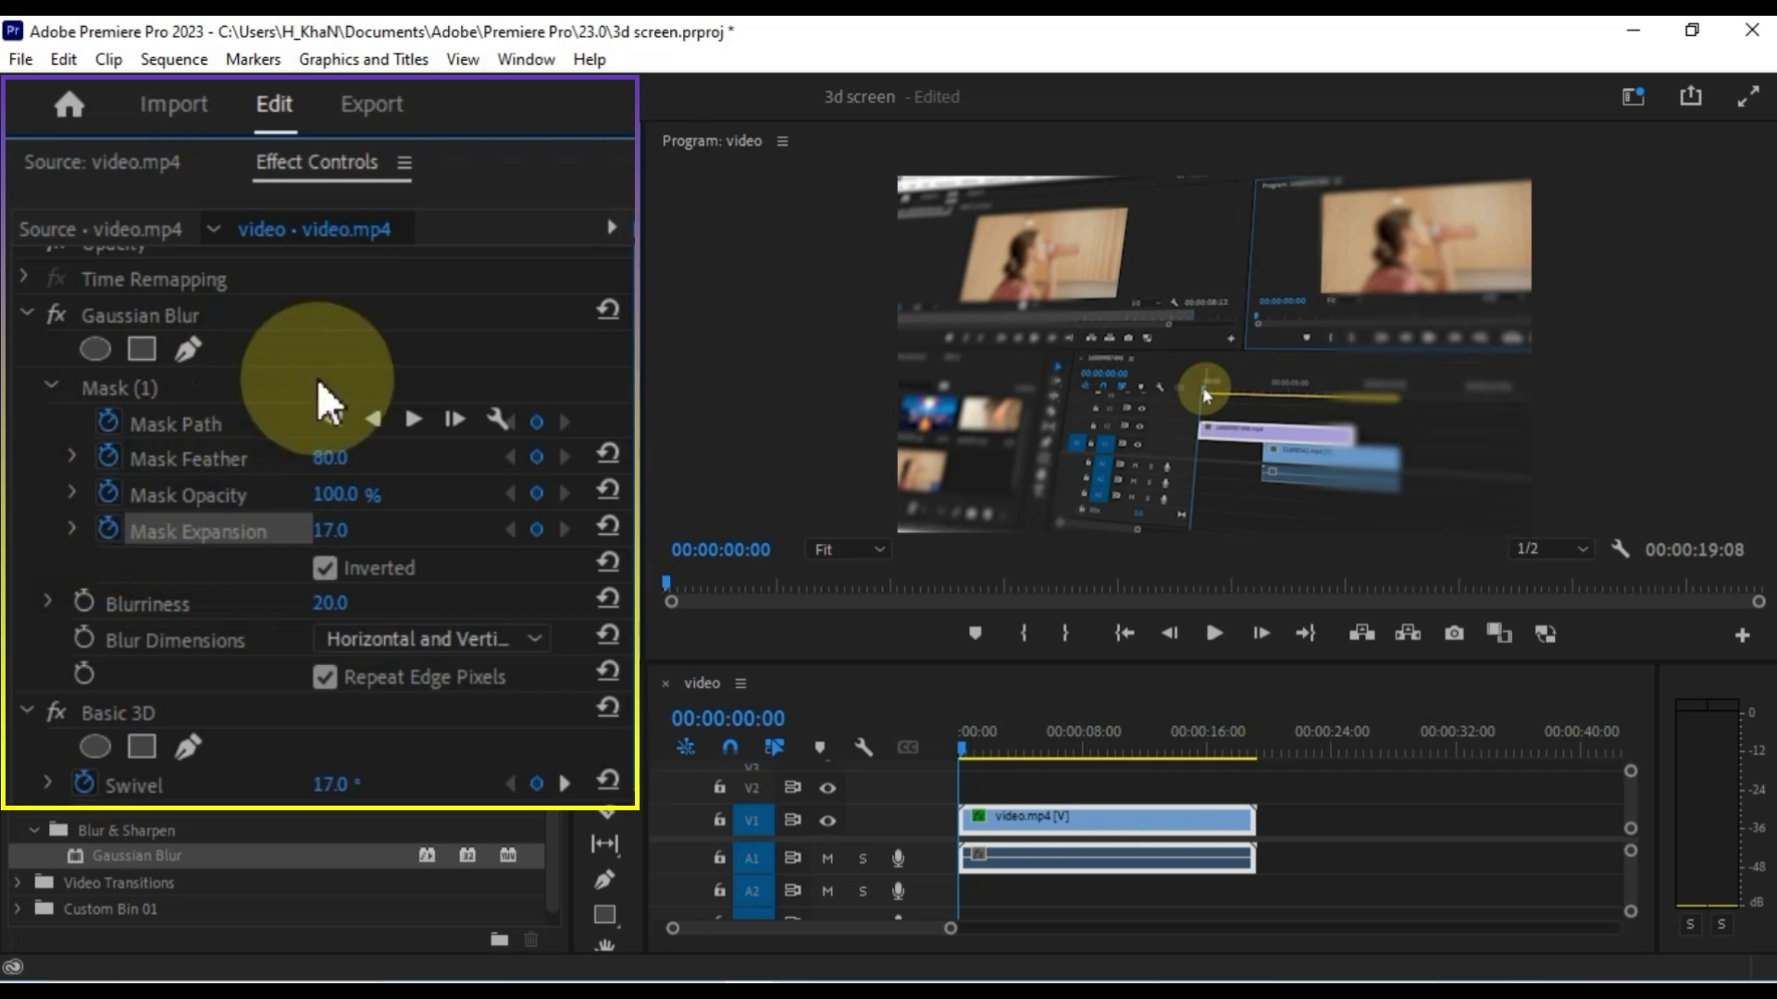
Add a Mask Path keyframe at 00:00:02:22 by moving the blur mask ellipse over the playback controls in the footage.
drag(486, 199, 503, 206)
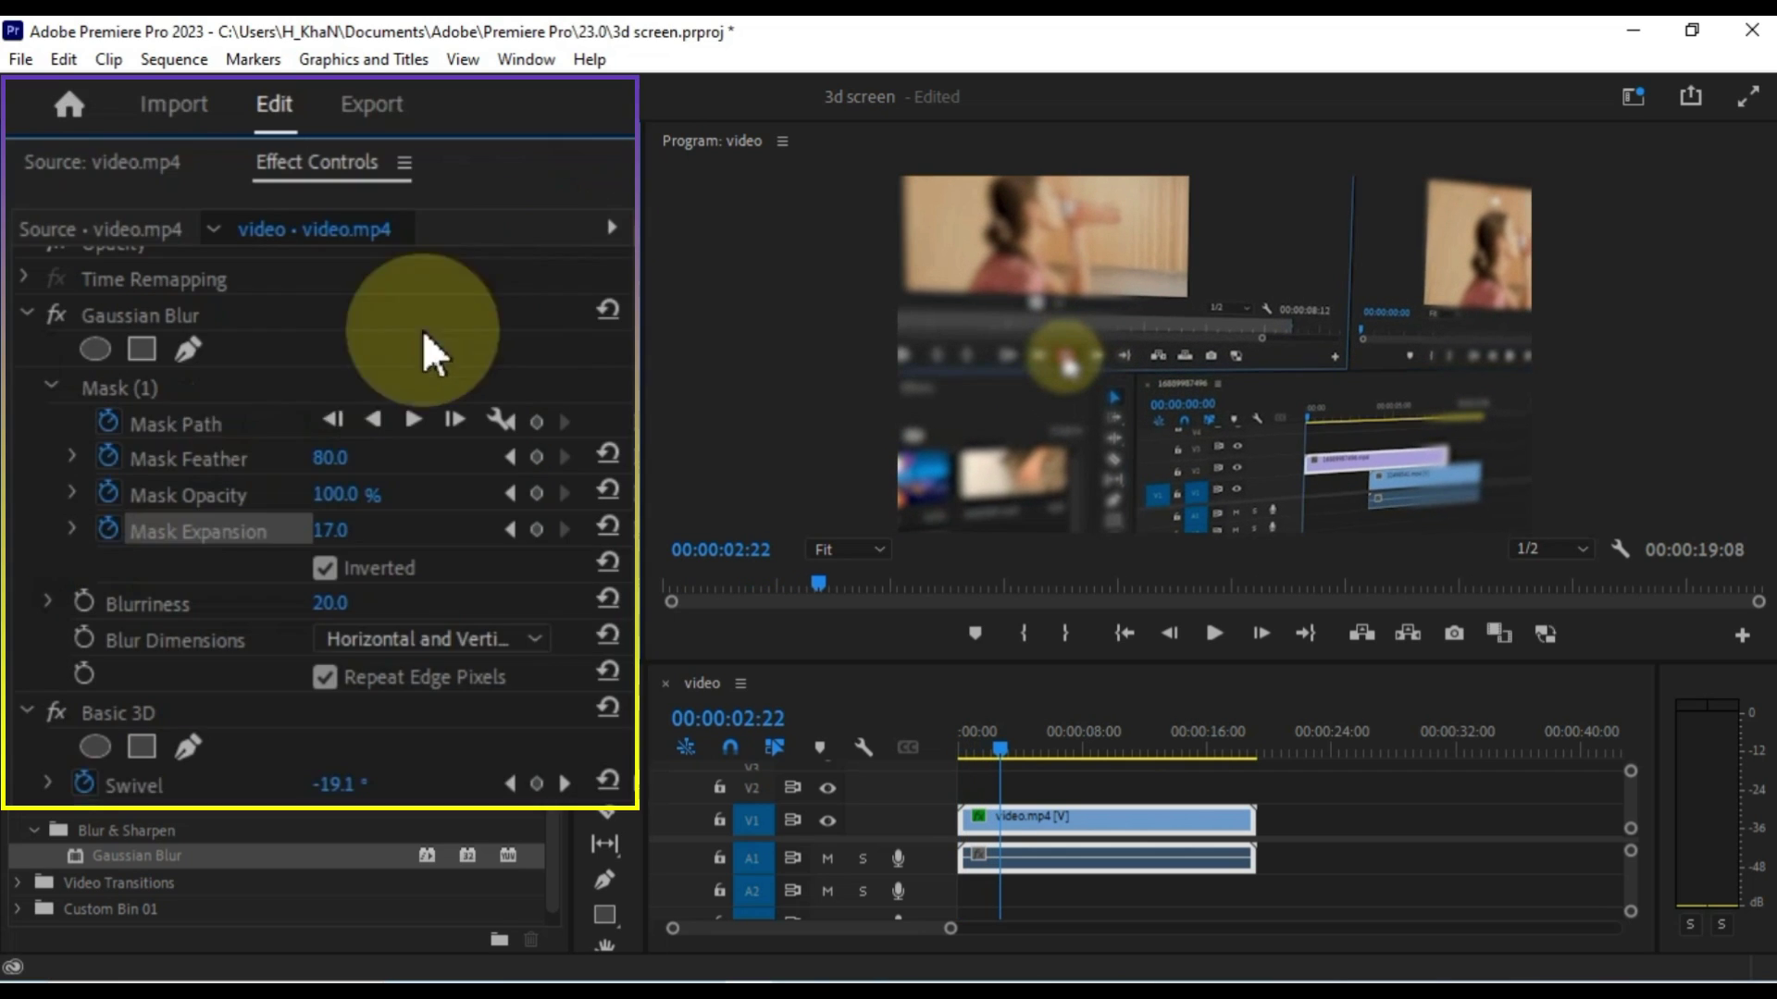
click(181, 418)
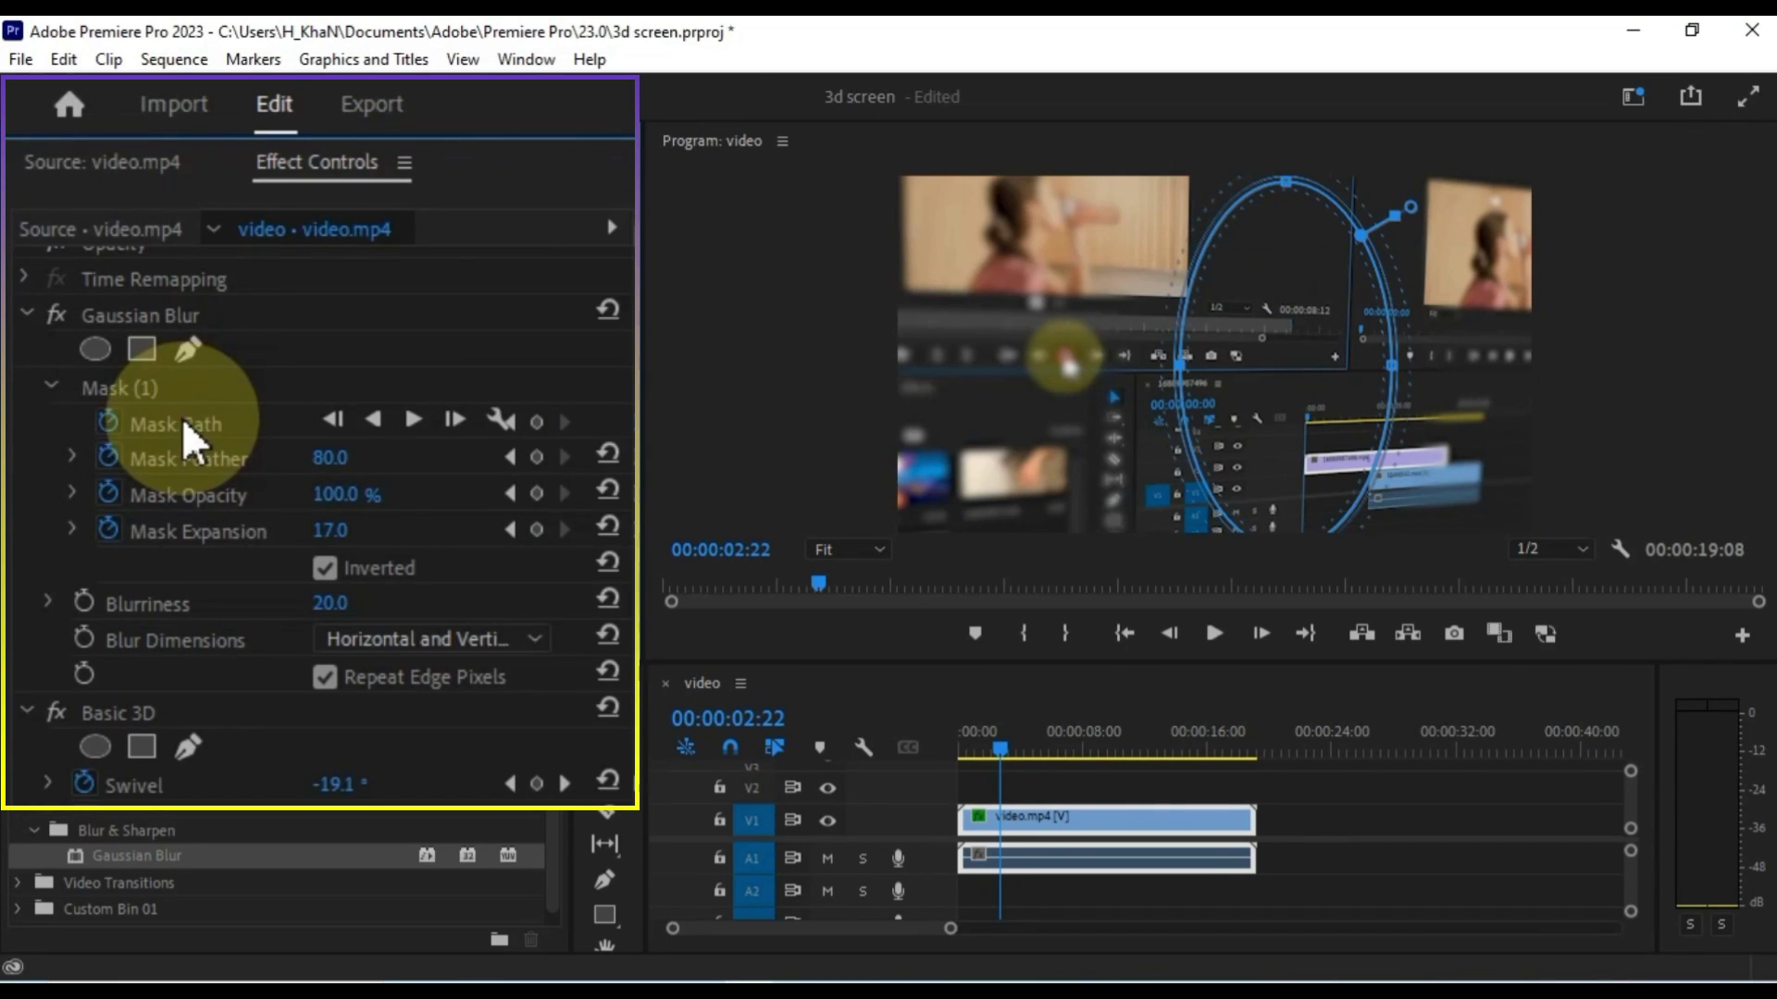
drag(1238, 380, 1034, 359)
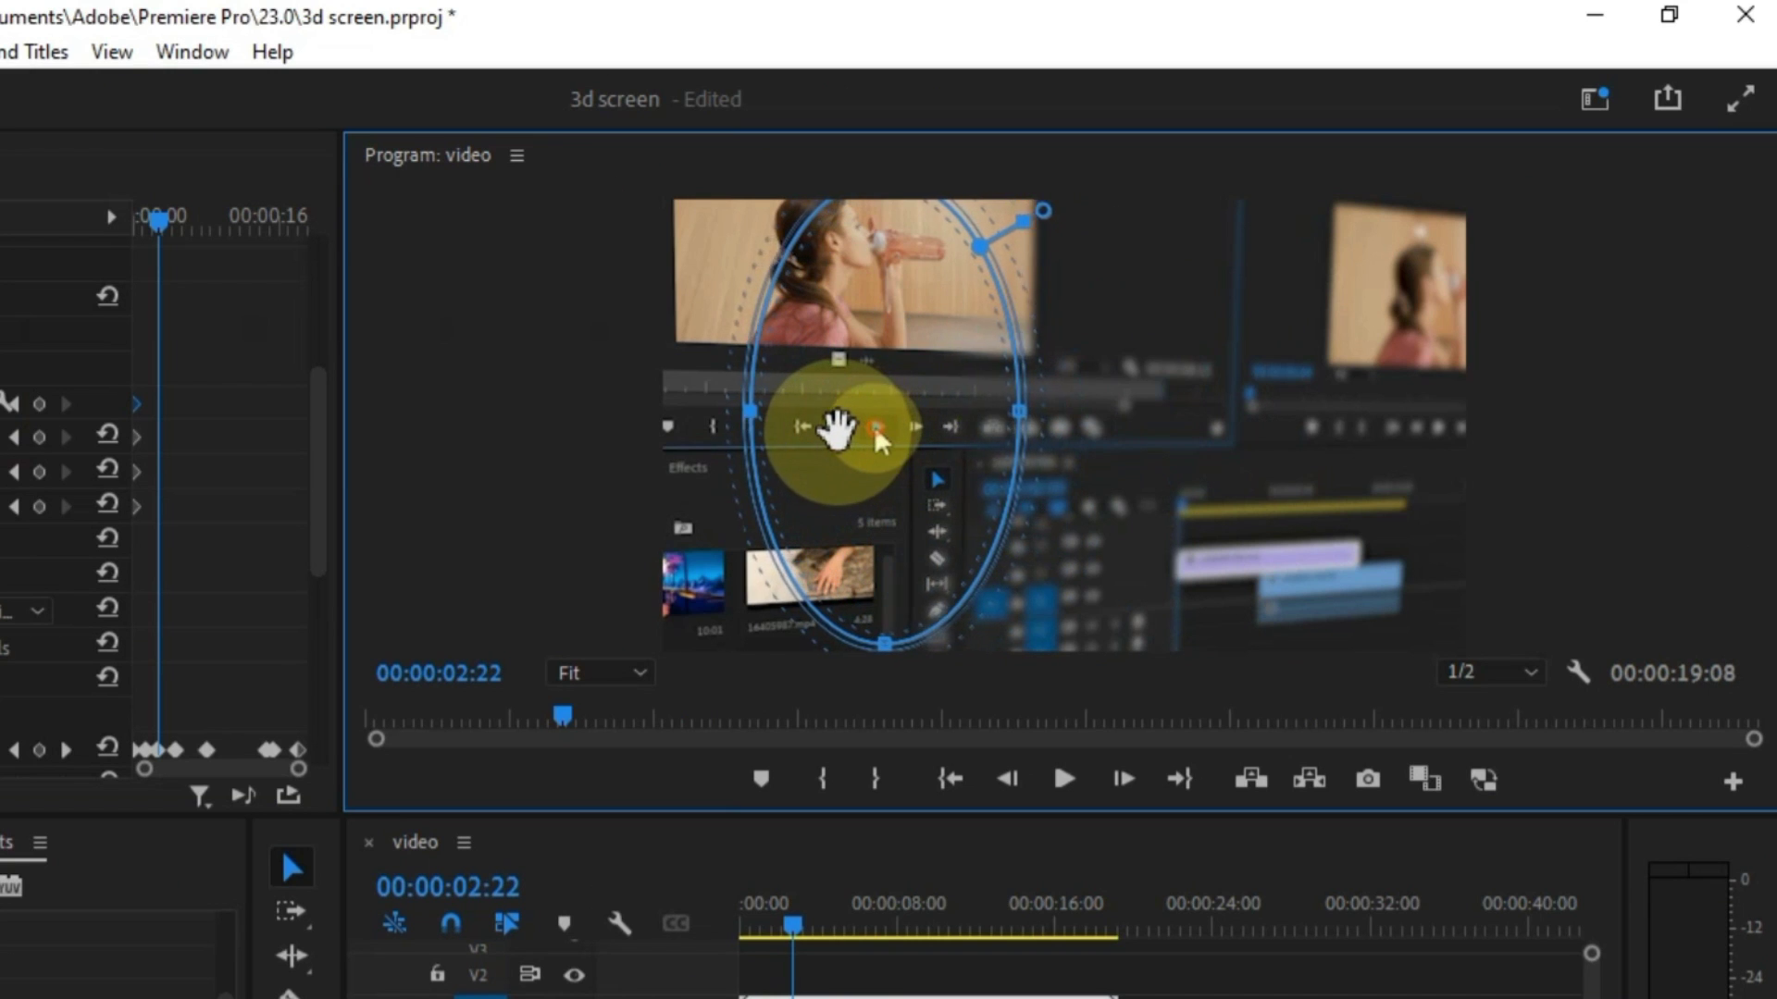
drag(838, 427, 993, 509)
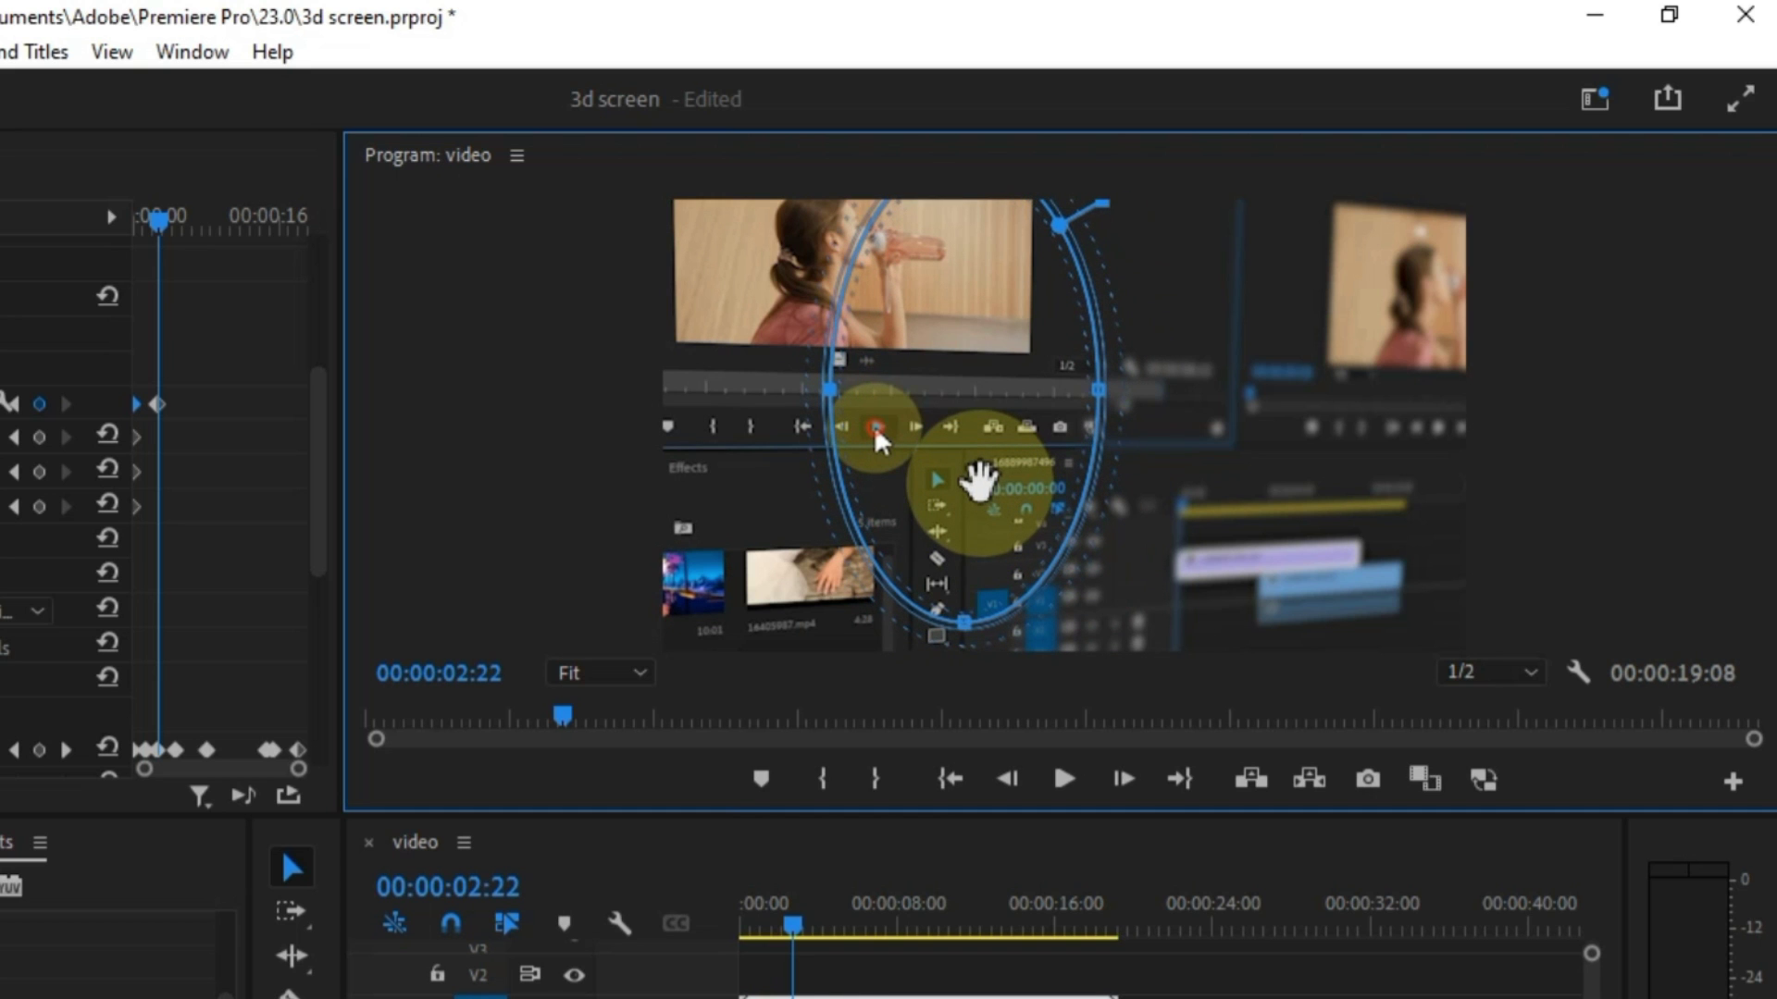
Reposition the blur mask ellipse at 00:00:09:03 over the Effects panel area shown in the footage.
drag(162, 227, 219, 269)
drag(1178, 368, 972, 449)
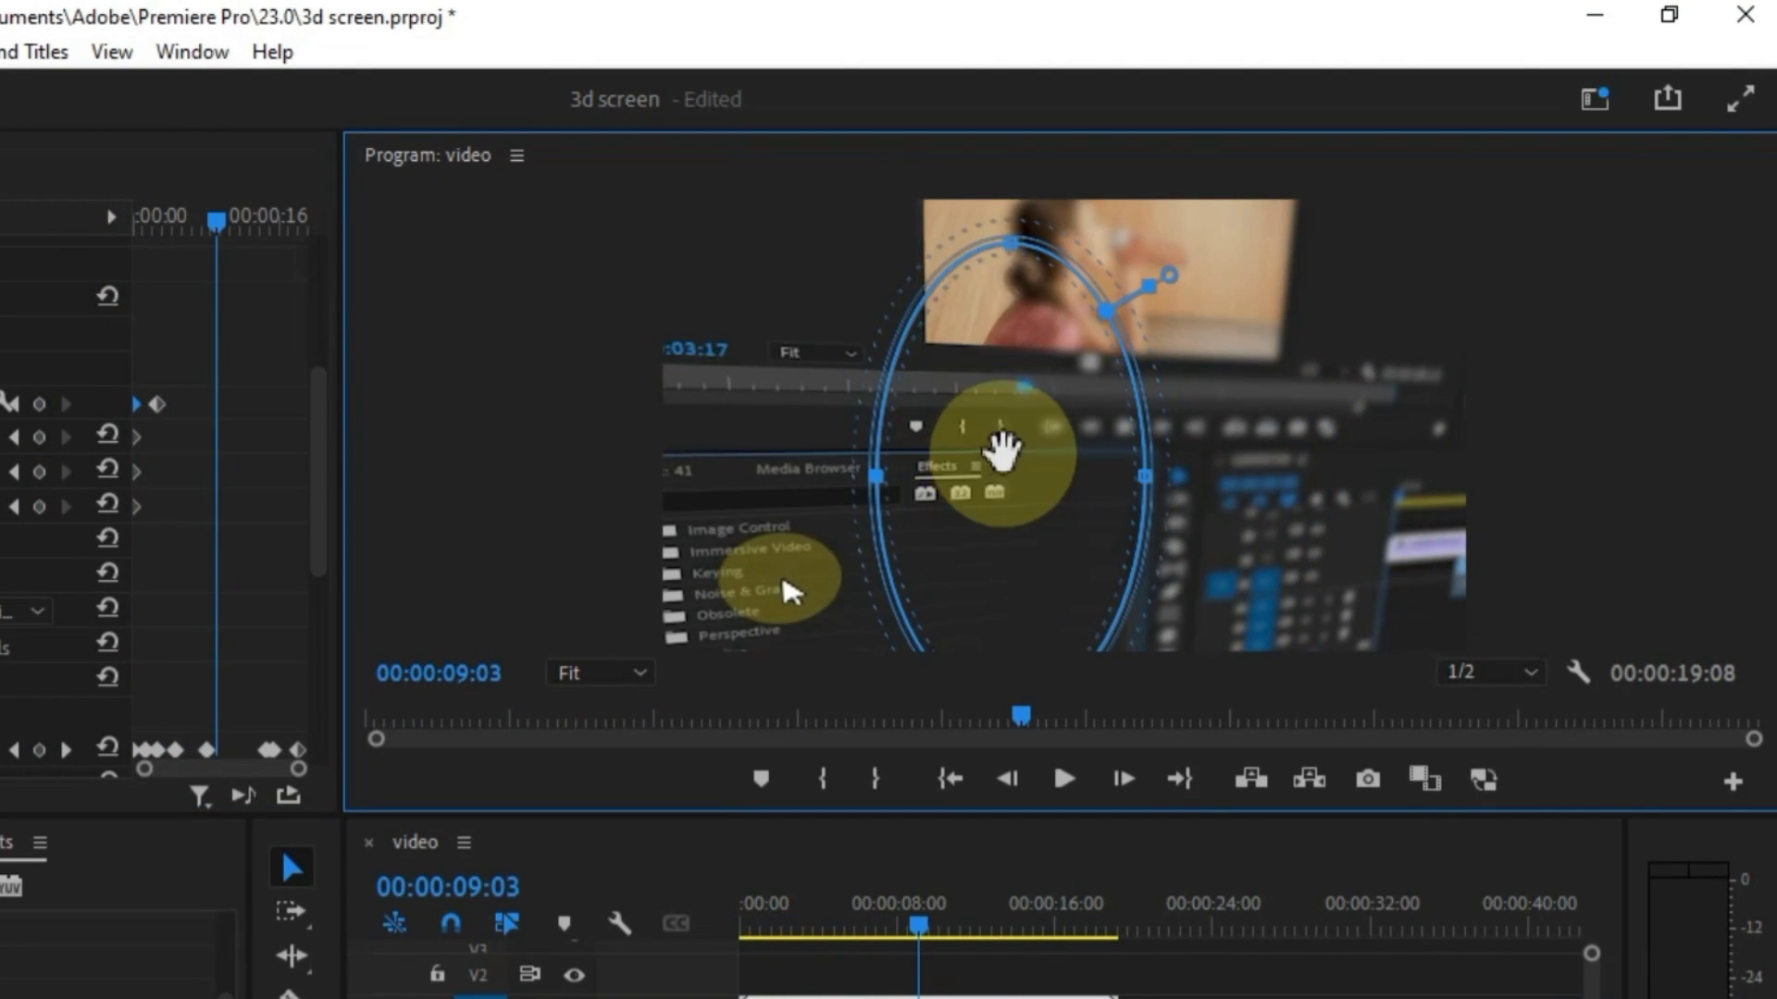
drag(919, 926, 912, 972)
Return the playhead to the start of the sequence and play the animation with the keyframed blur mask.
drag(211, 220, 128, 301)
click(1023, 391)
click(748, 942)
key(space)
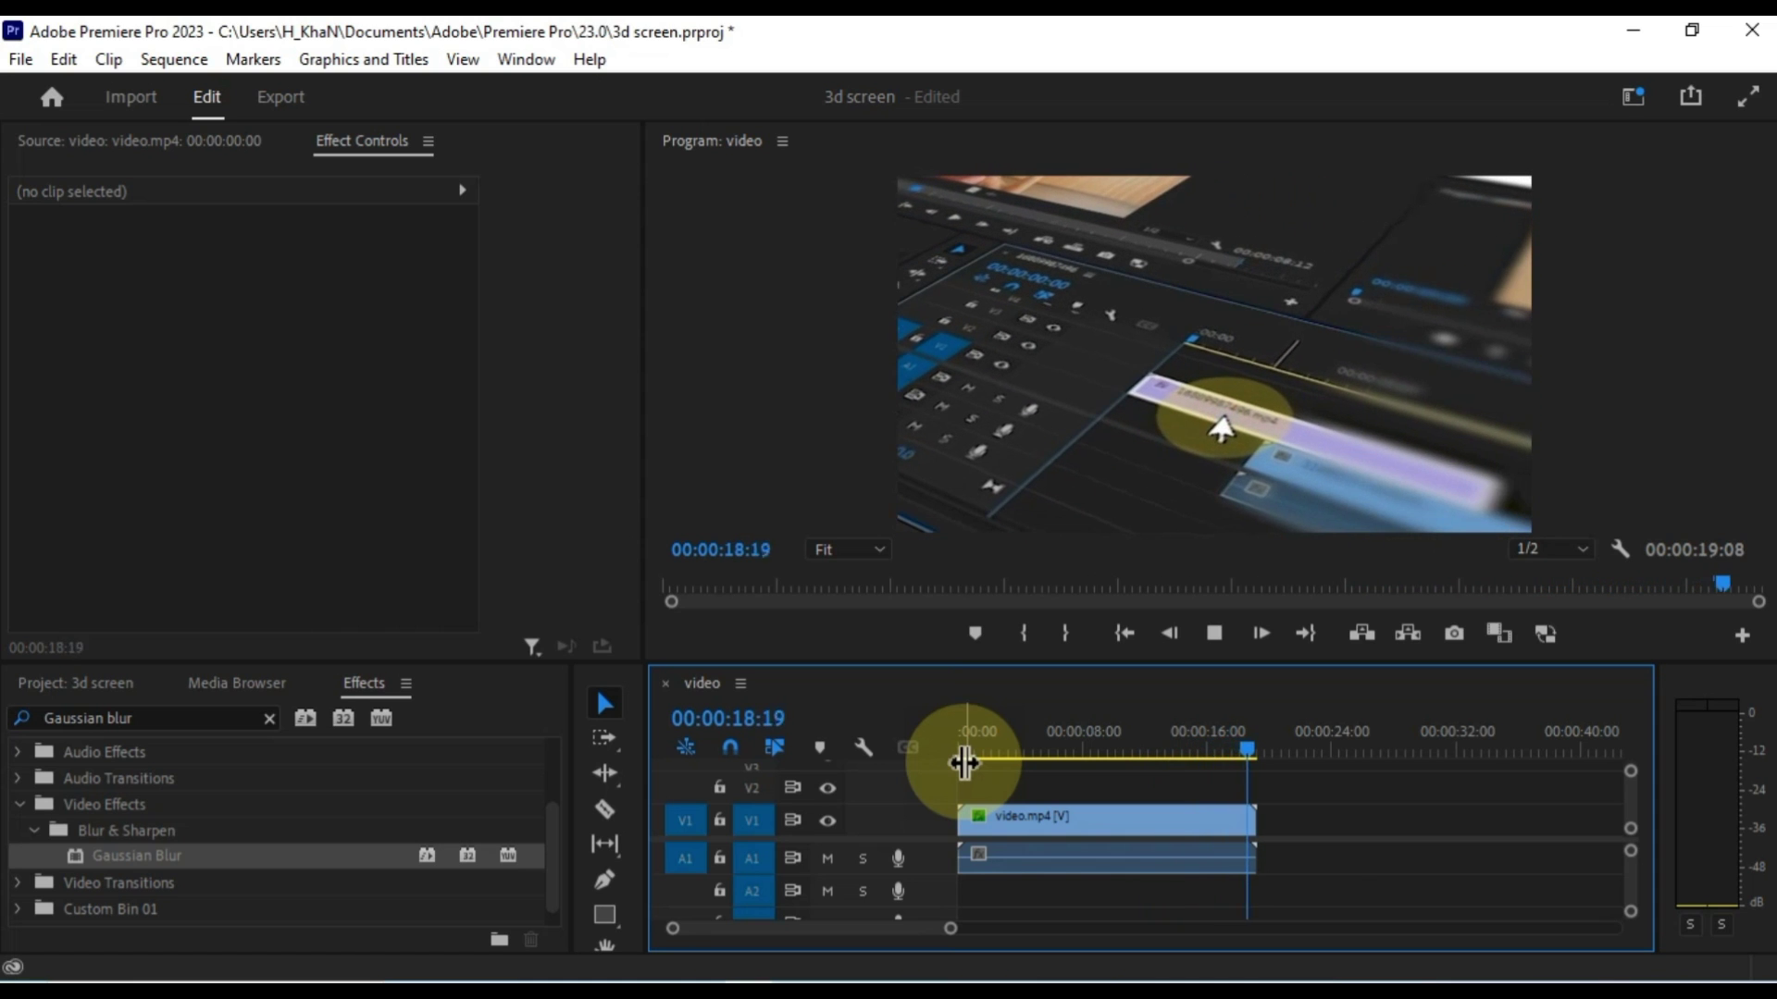
Enable Show Specular Highlight in the Basic 3D effect of the video.mp4 clip, with the playhead at 00:00:00:00.
click(1156, 830)
double_click(1160, 837)
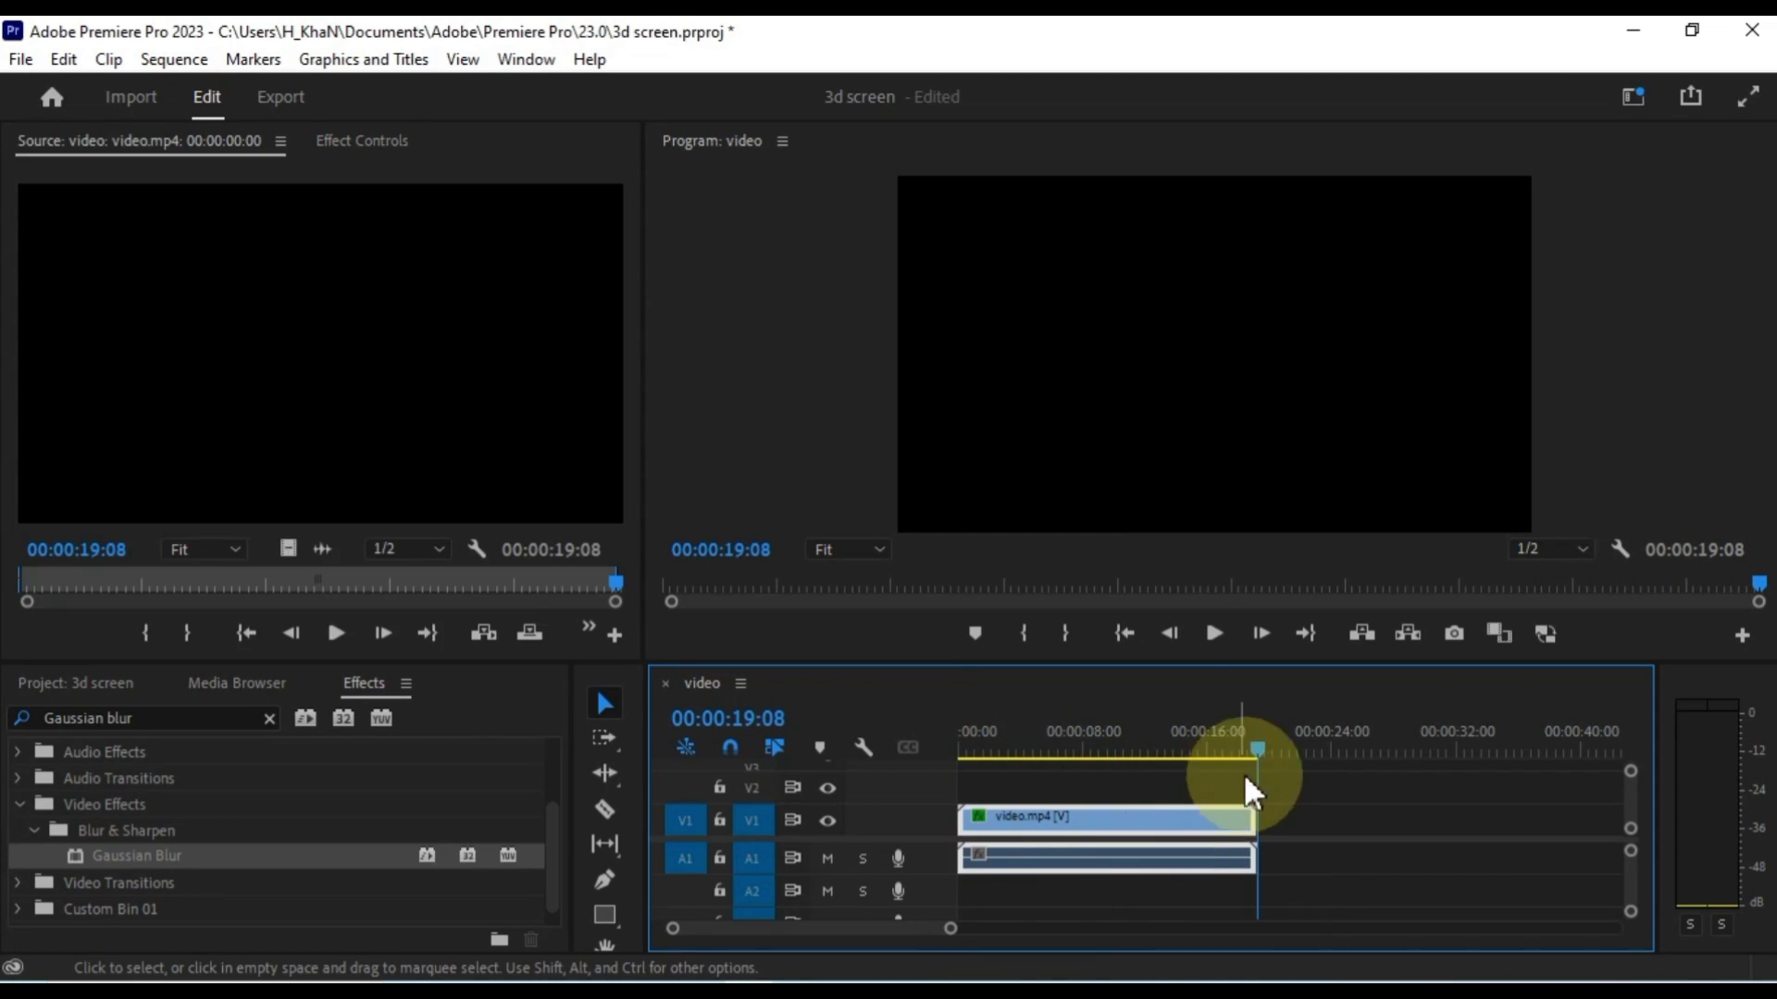
drag(1258, 751, 960, 768)
click(369, 144)
scroll(430, 648, down, 10)
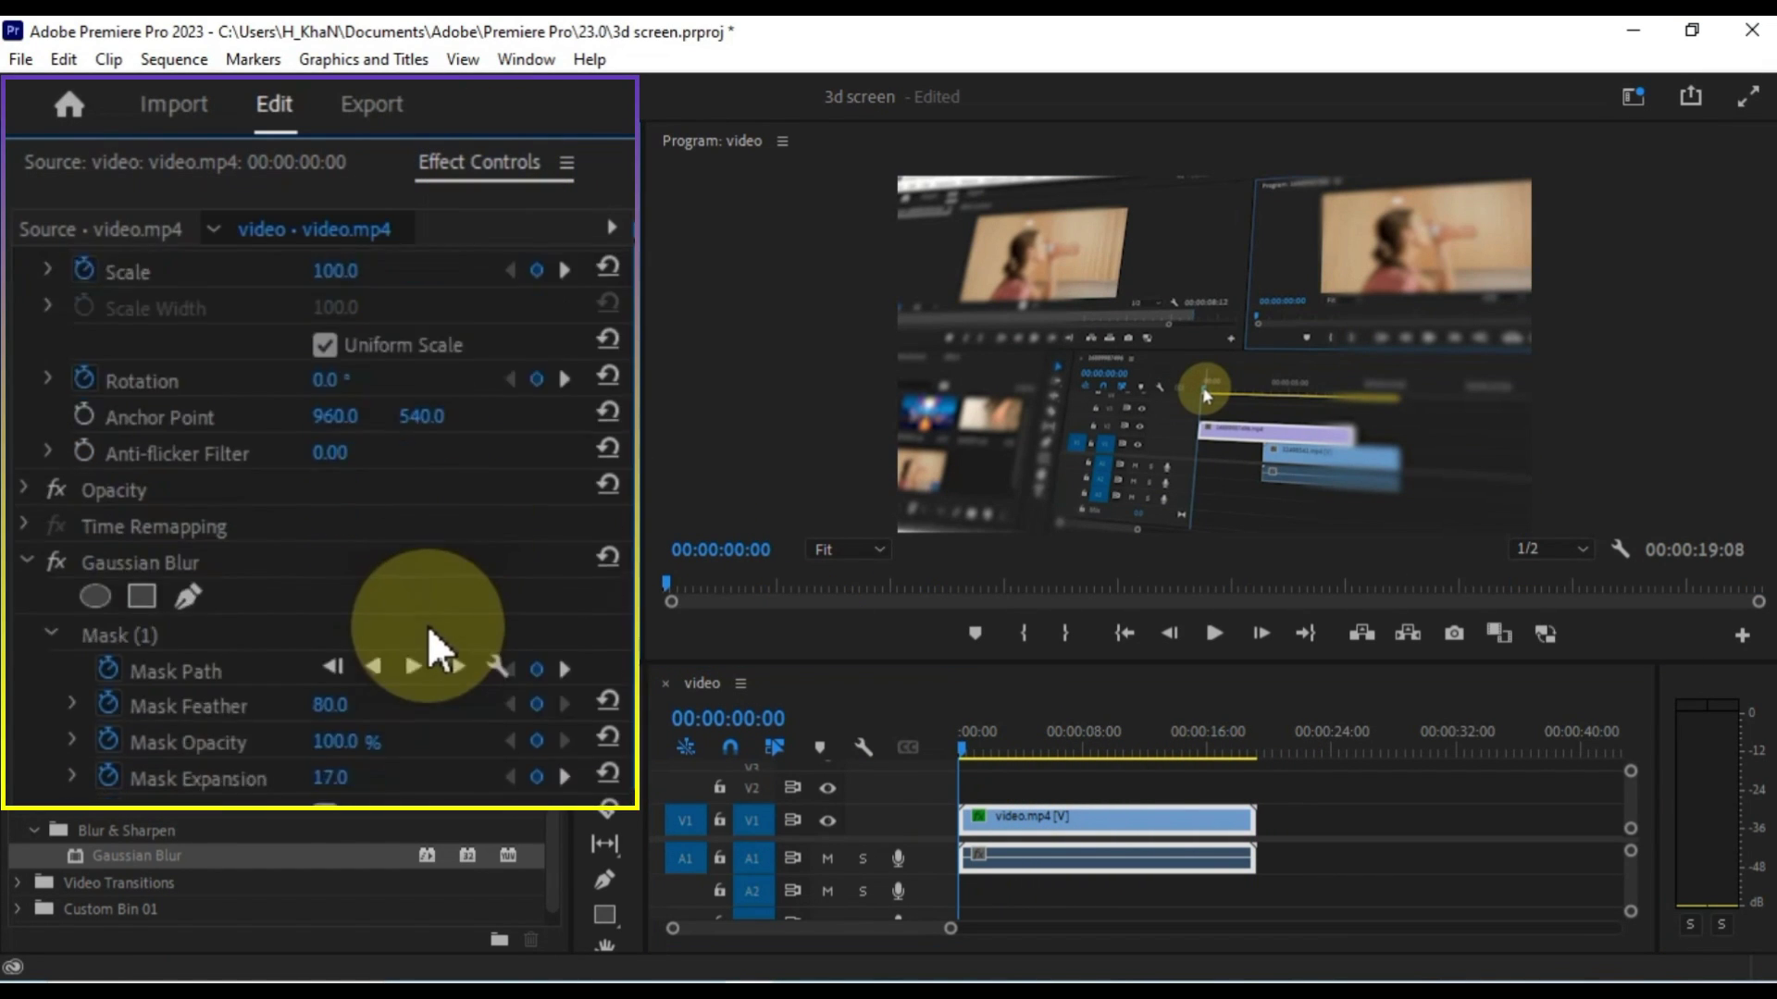
scroll(435, 648, down, 1)
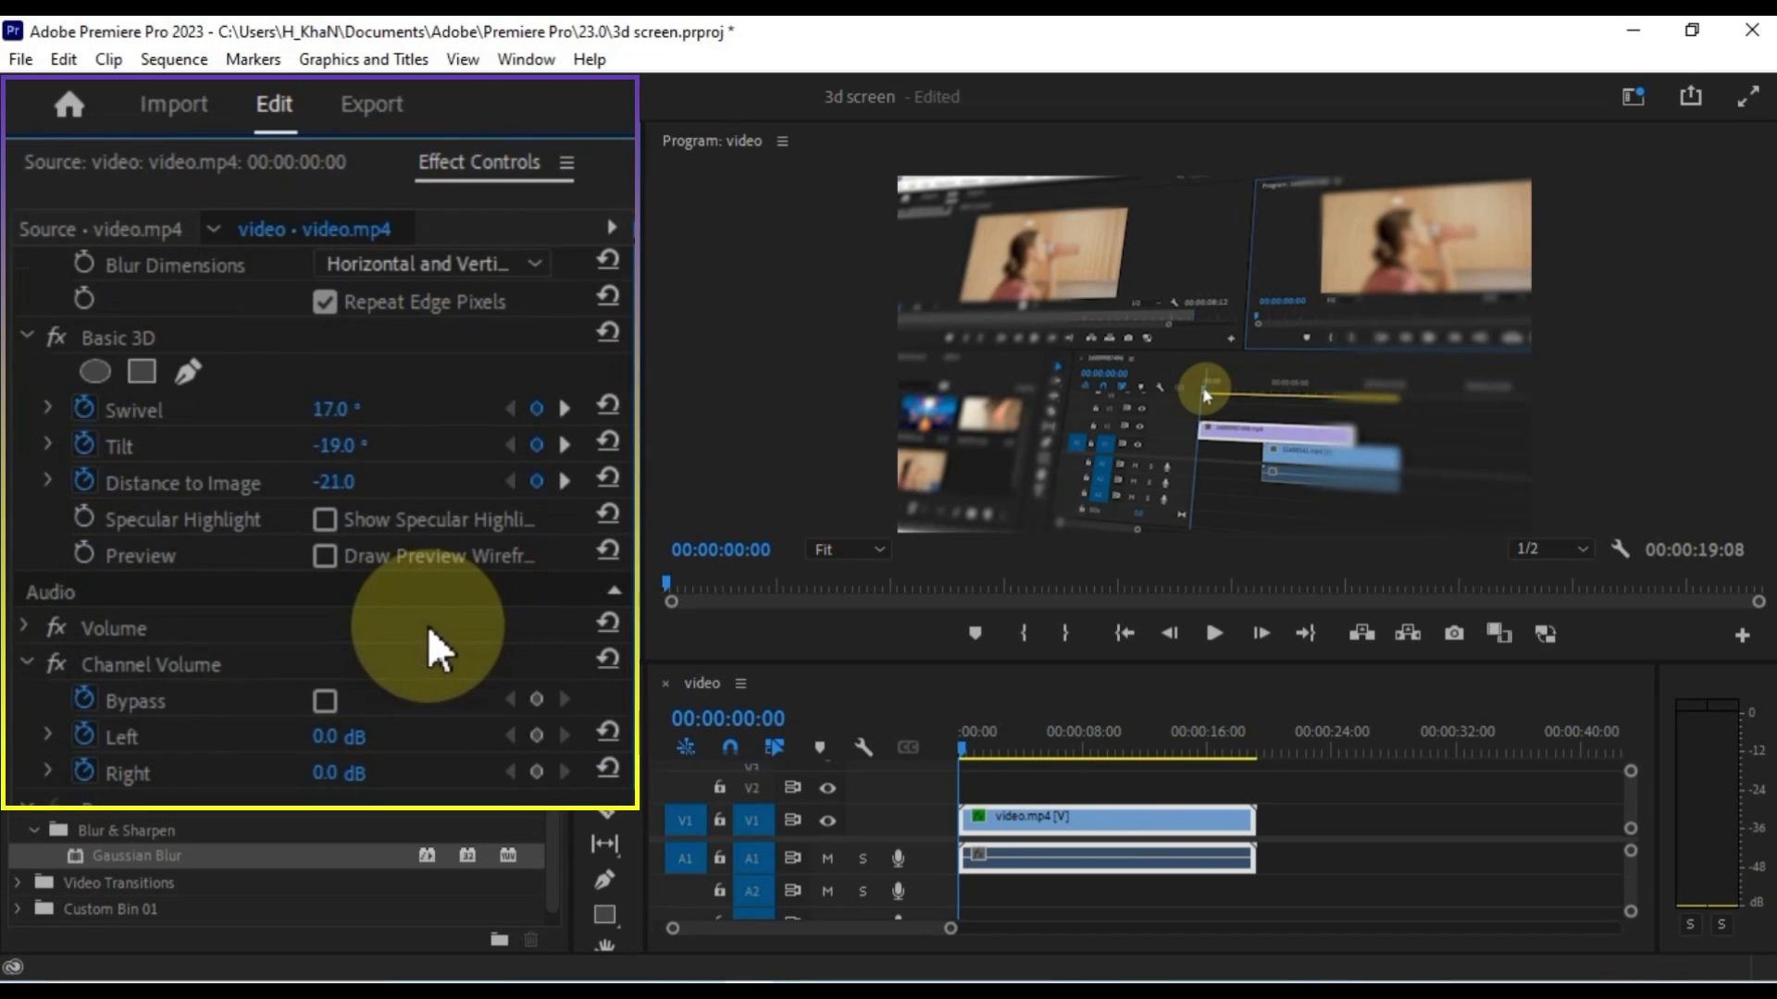
click(325, 520)
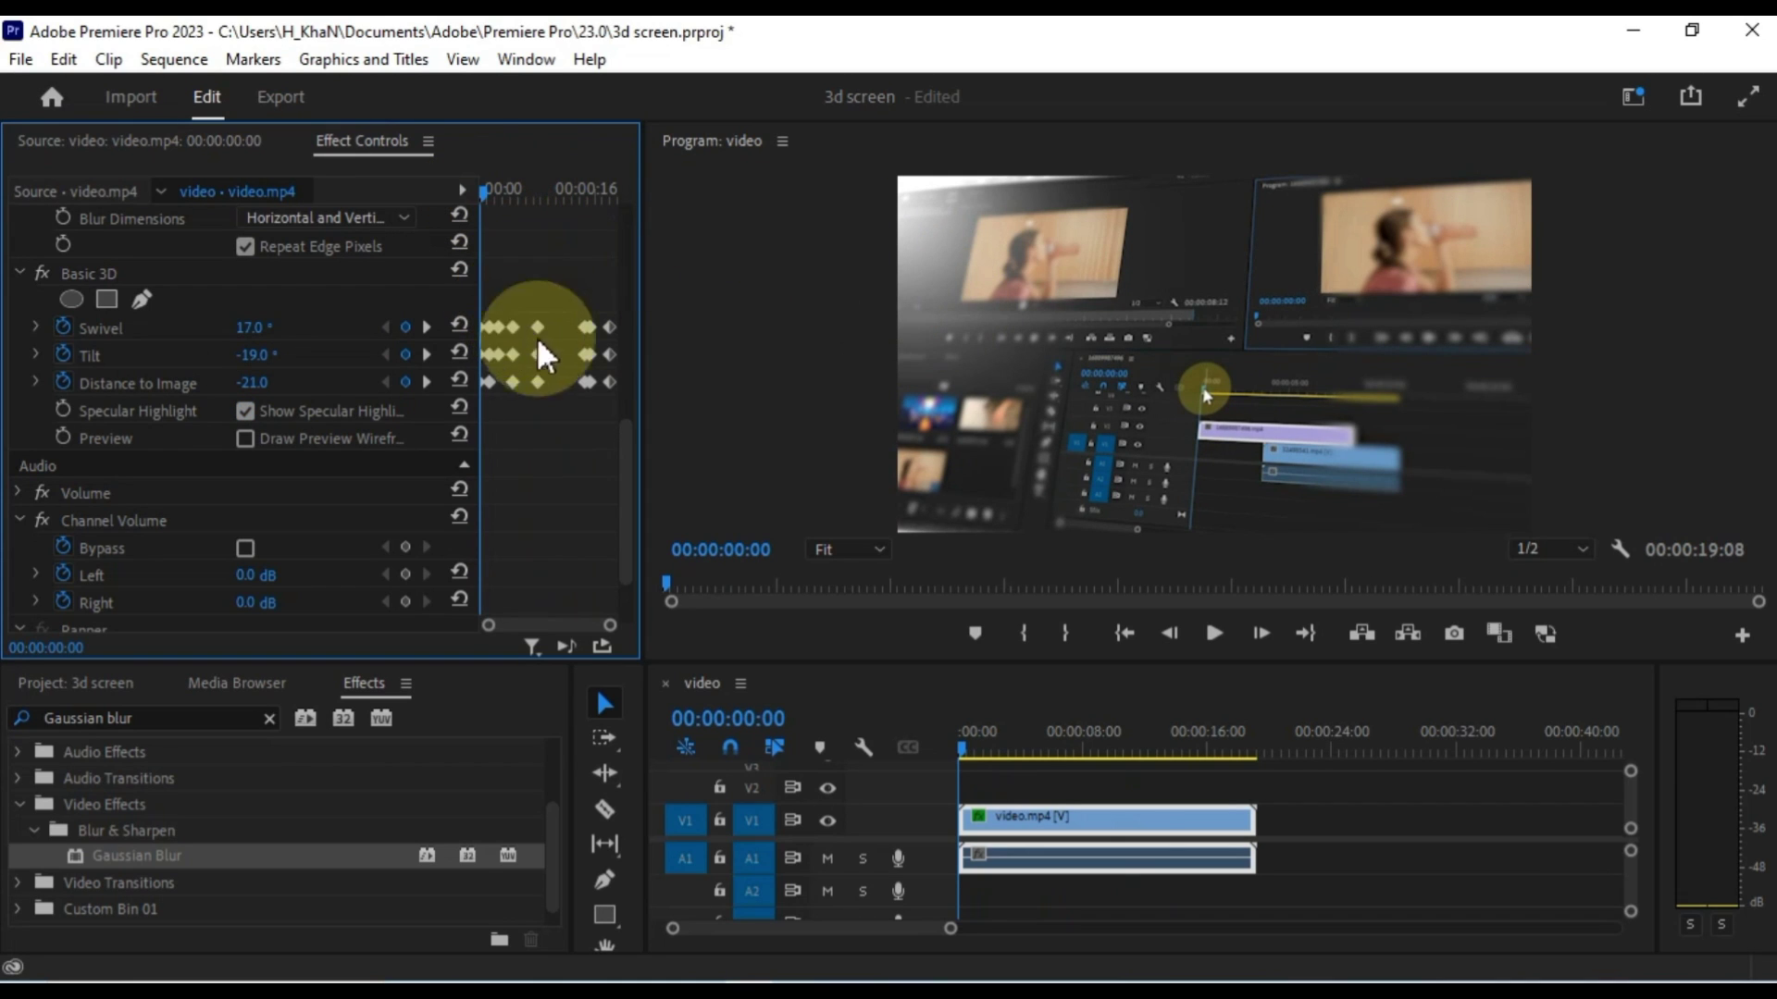
Play the sequence from the start to review the finished 3D camera move with blur and specular highlight.
click(1218, 630)
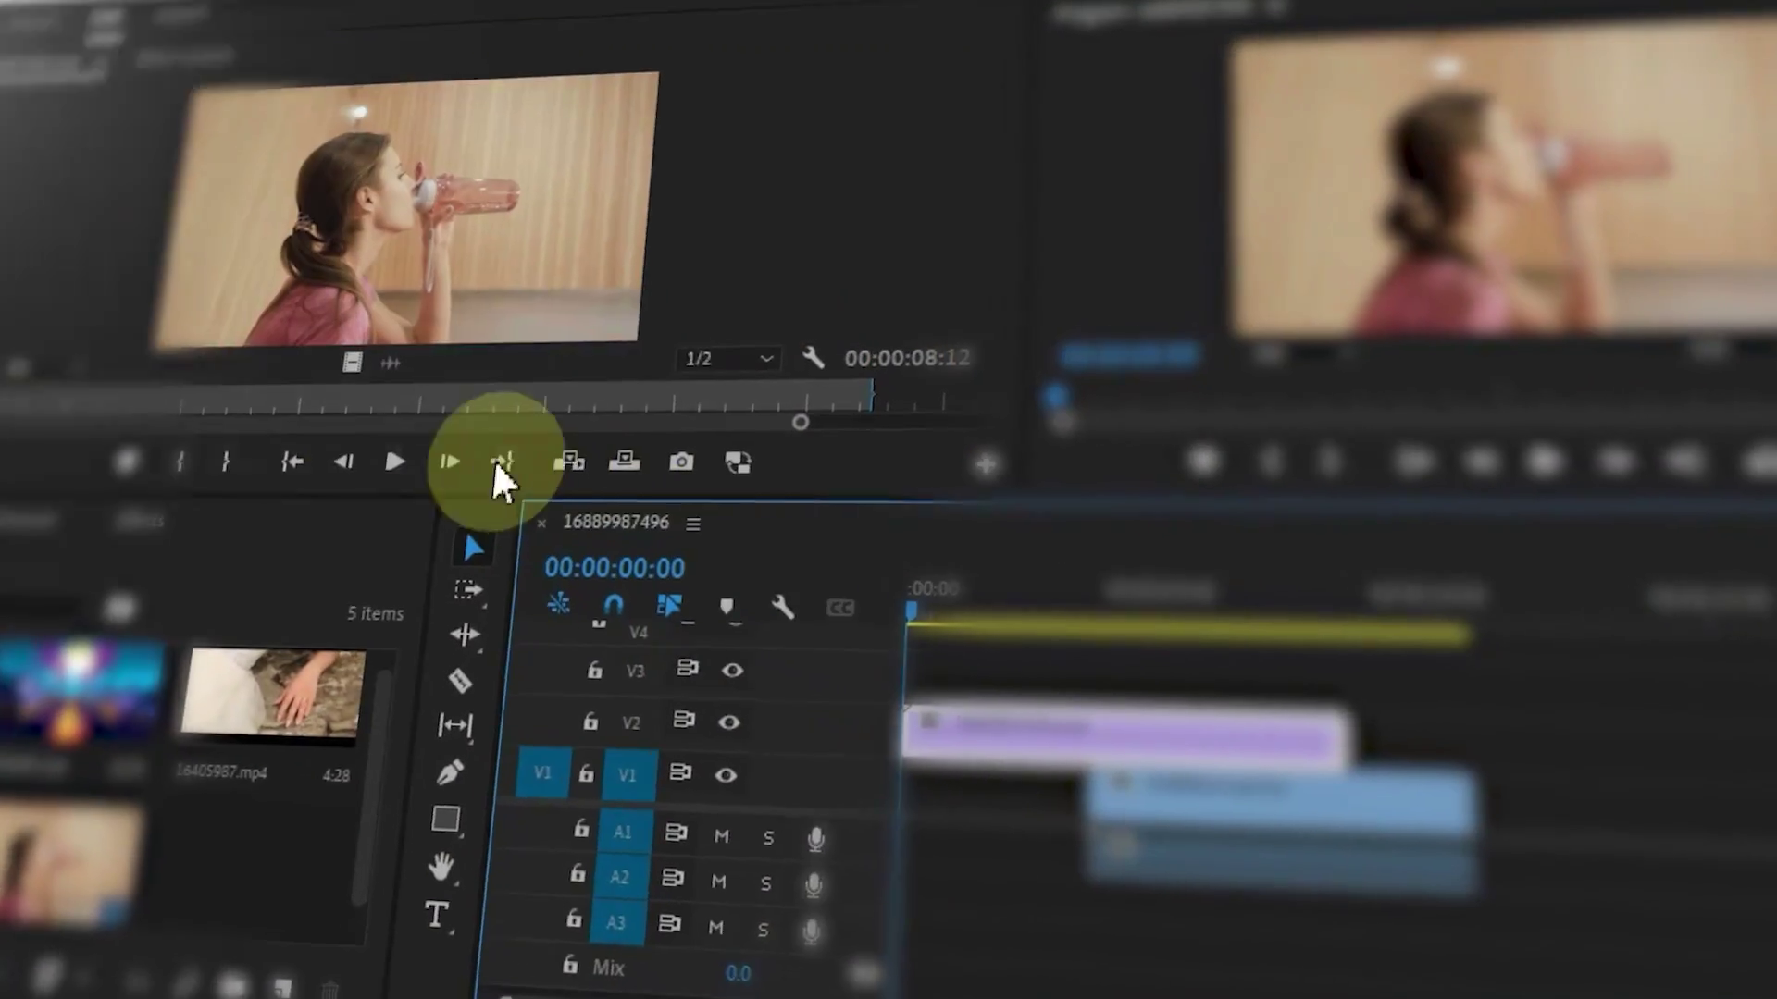
click(394, 462)
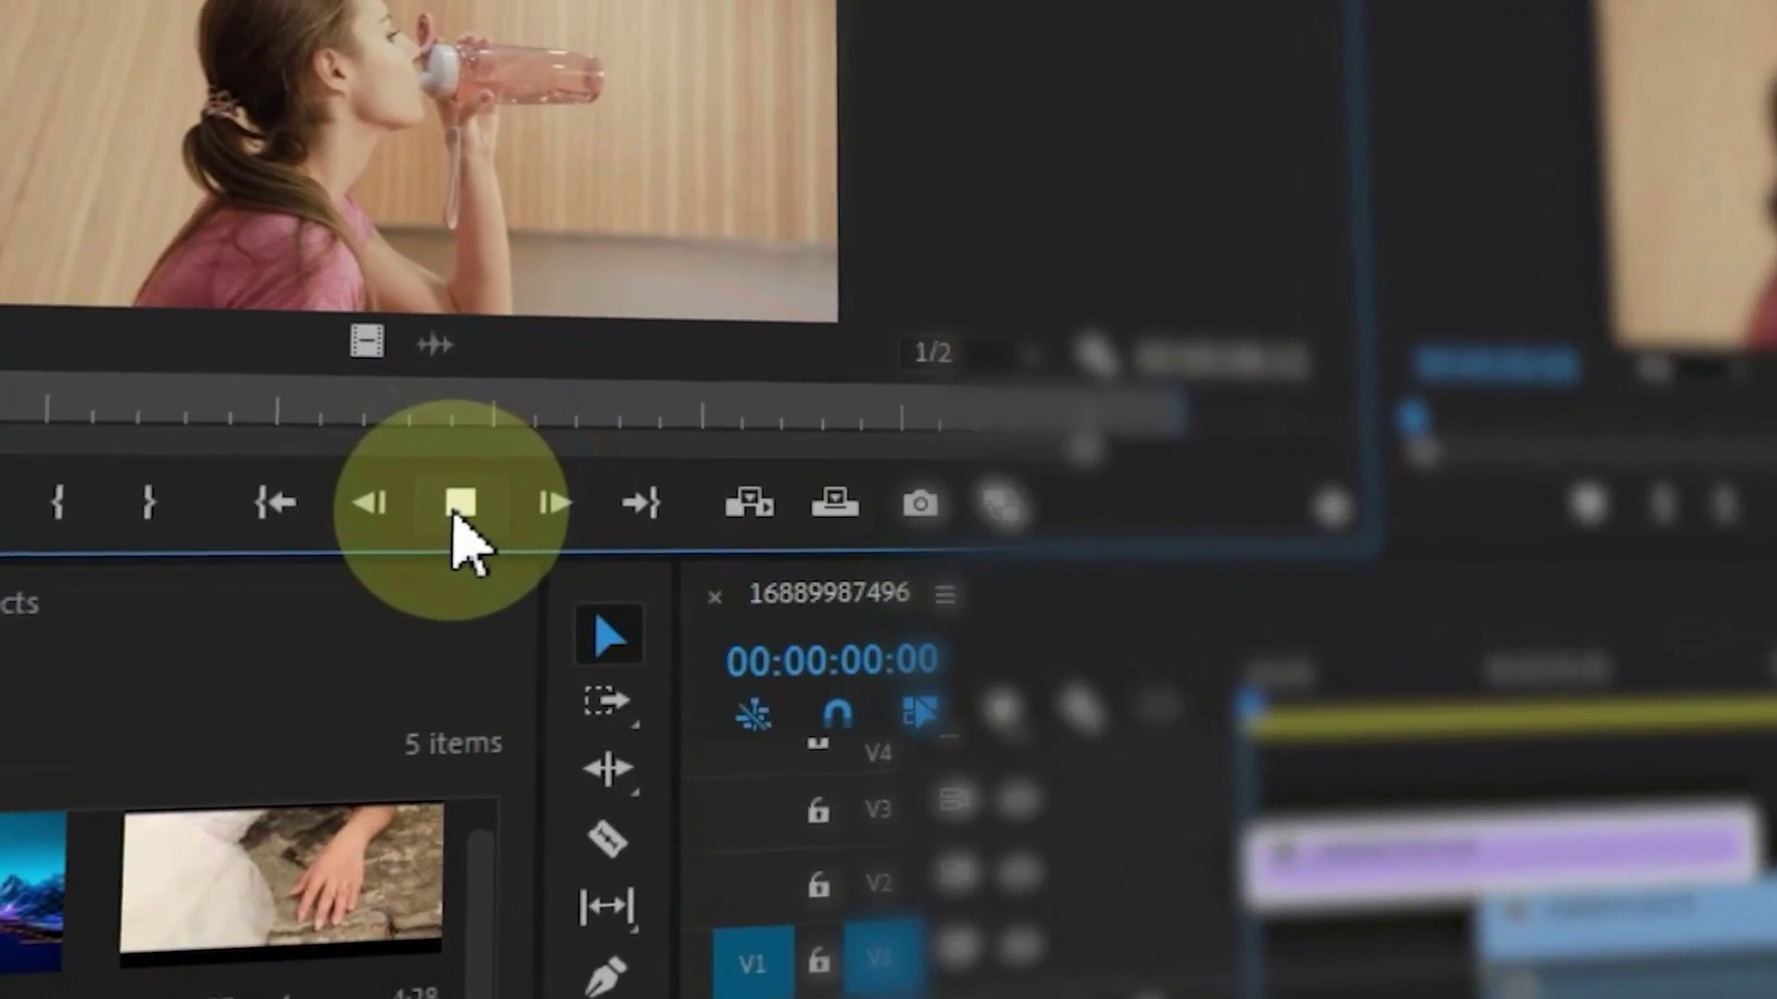